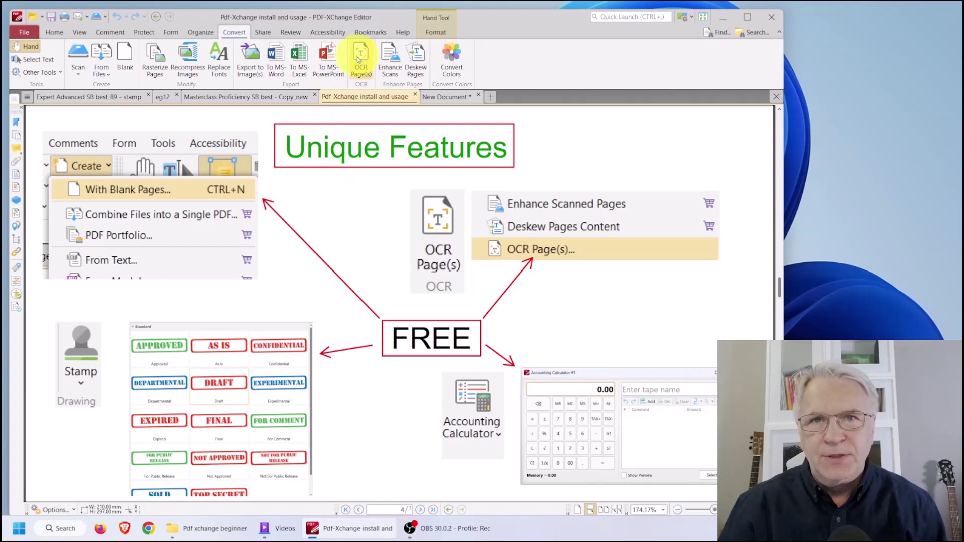
- Look over the enhanced OCR page options and close them without running text recognition
click(359, 59)
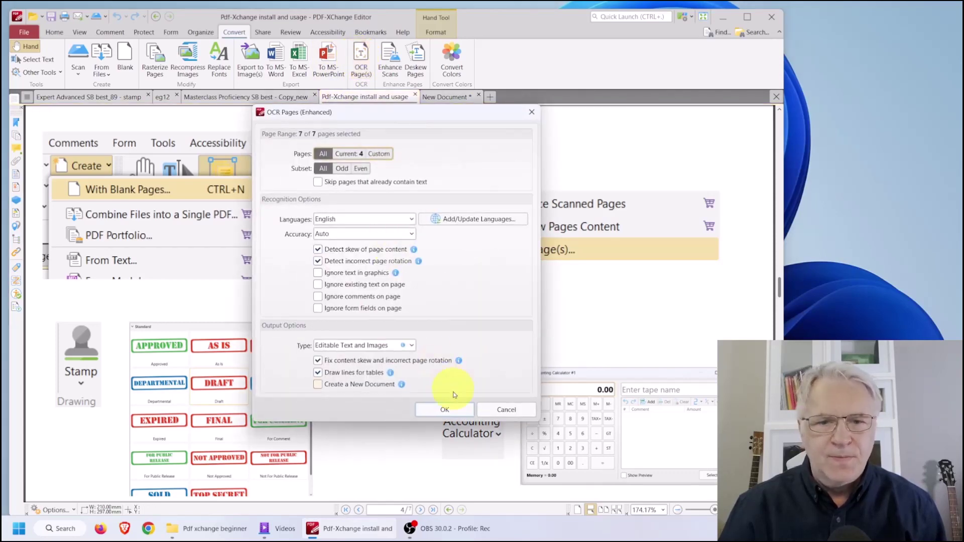
click(531, 111)
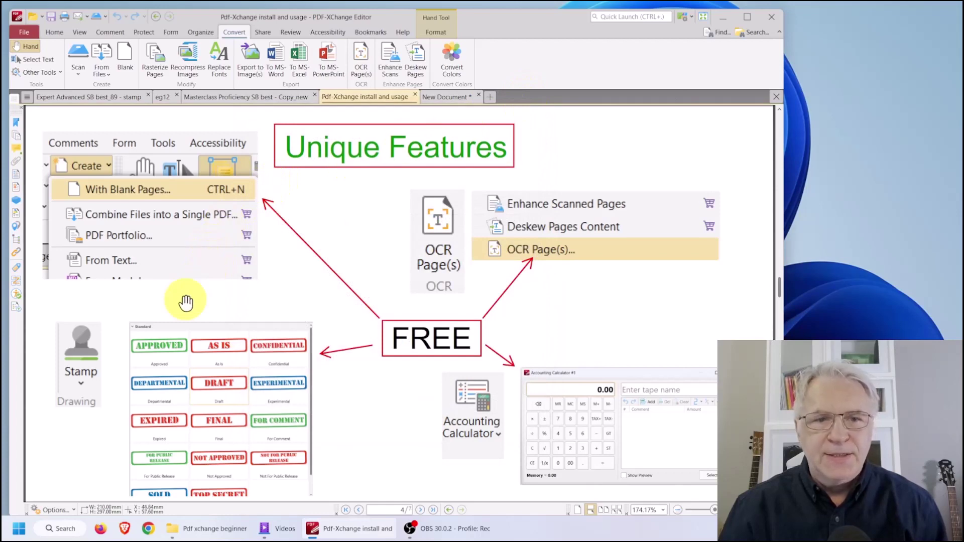
- Review the QR code and split view sections of the unique features overview on page 4
scroll(211, 344, down, 1)
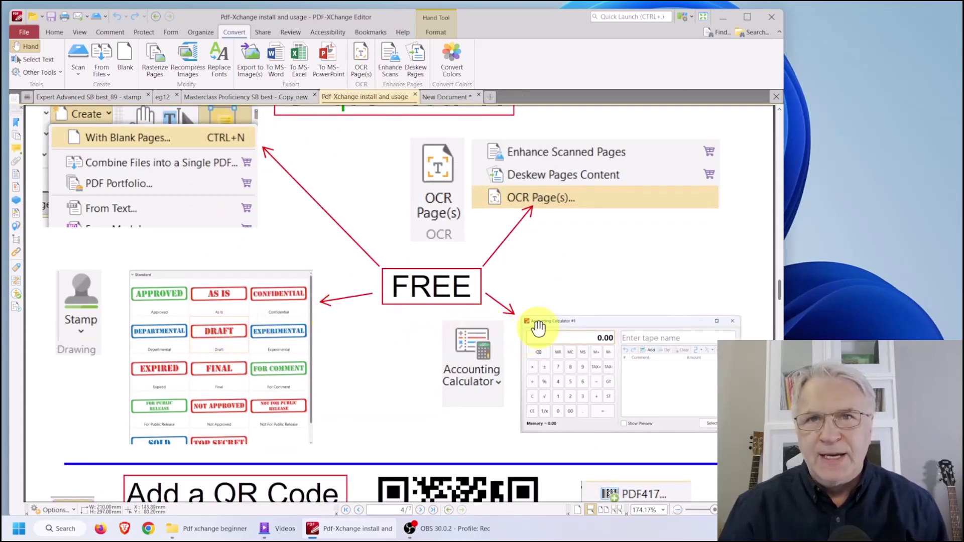
scroll(538, 327, down, 7)
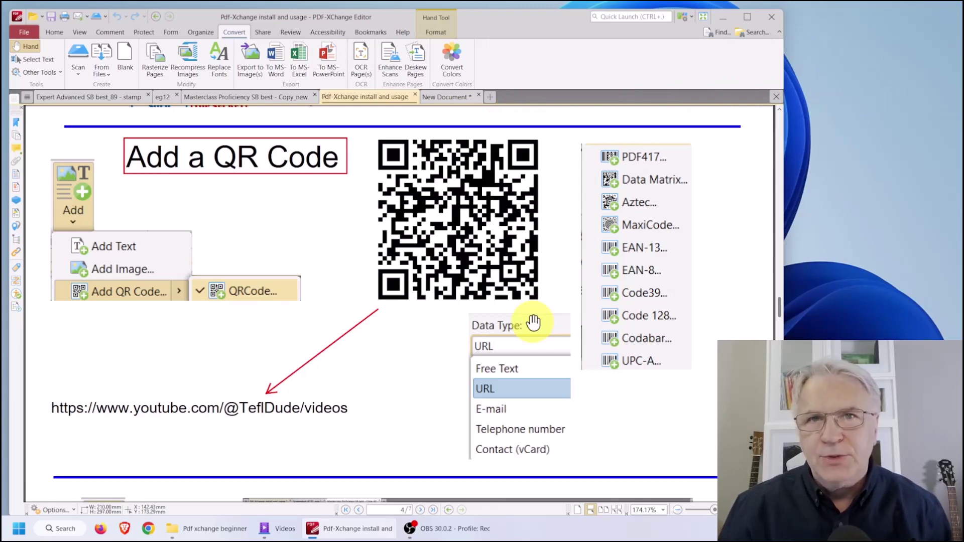
scroll(534, 322, down, 5)
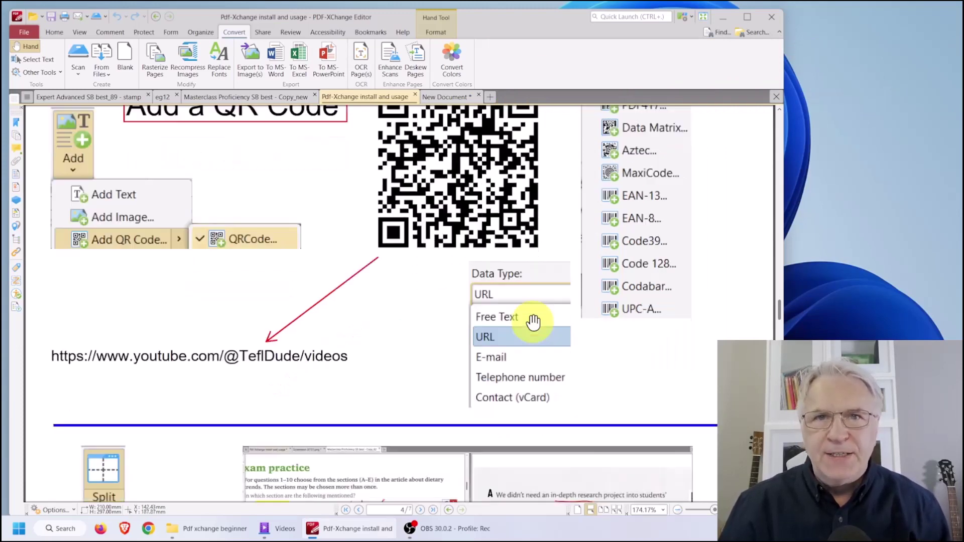
scroll(533, 321, down, 2)
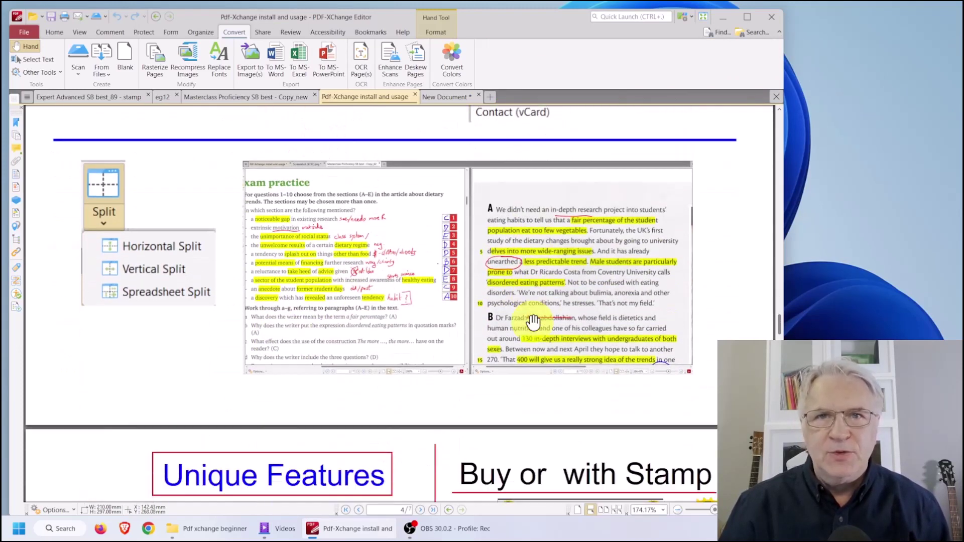
scroll(534, 321, up, 1)
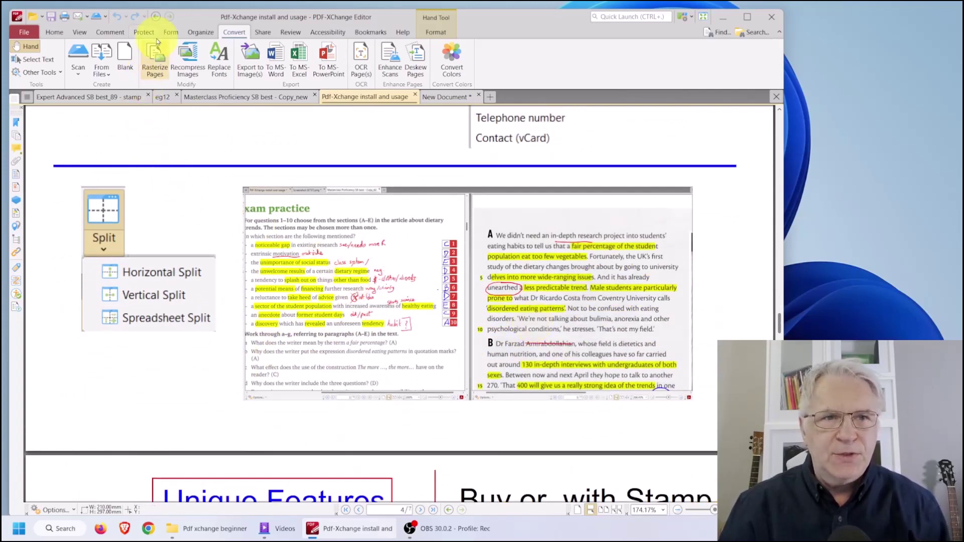
- Try the horizontal and vertical splits of the document view and return to a single view
click(79, 32)
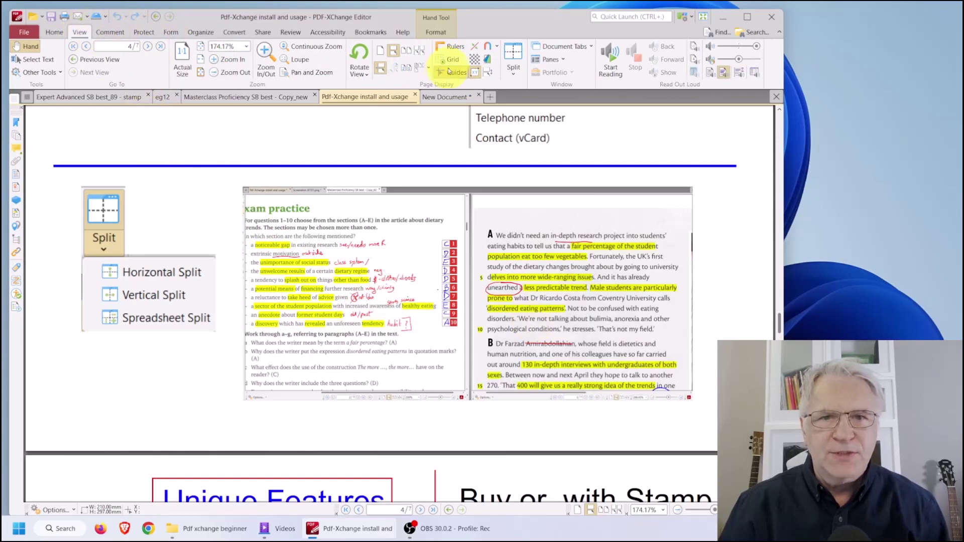
click(512, 55)
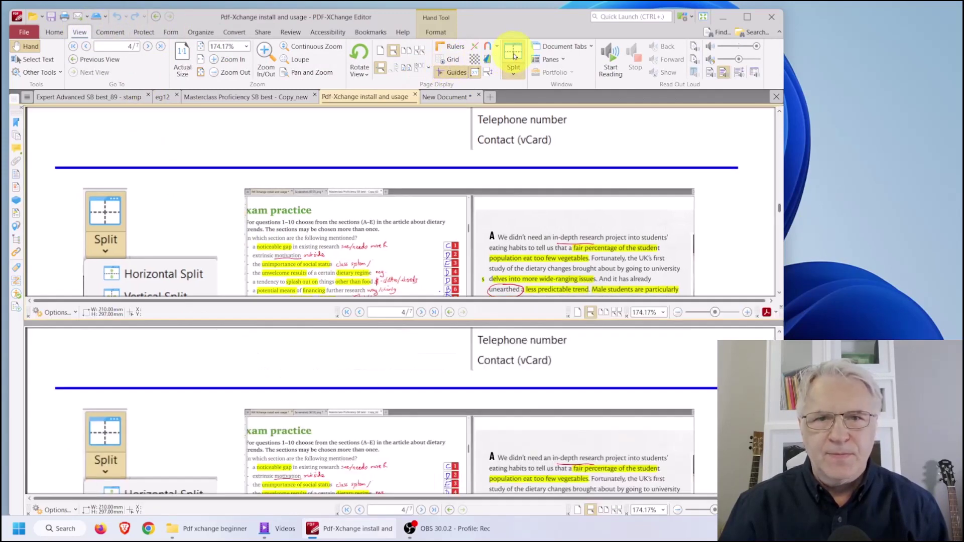
click(513, 74)
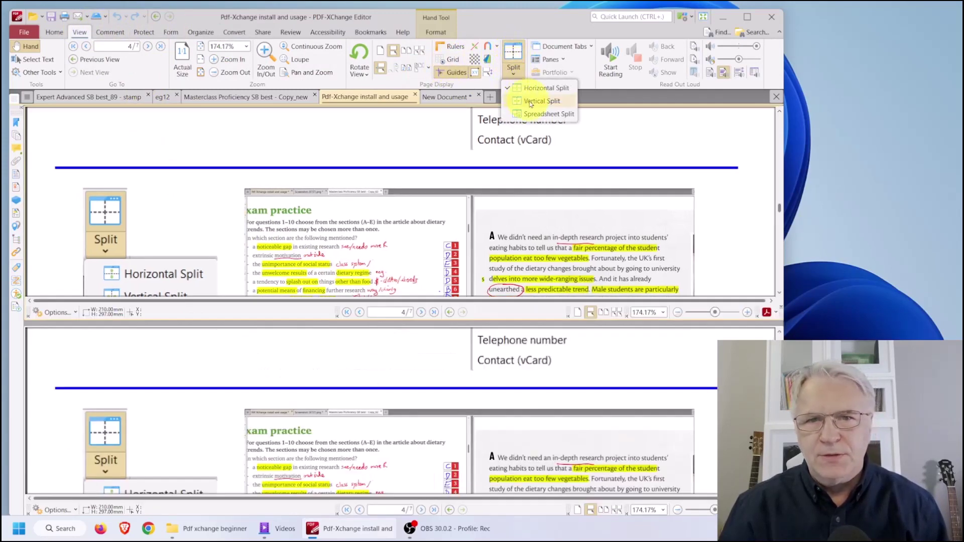
click(533, 105)
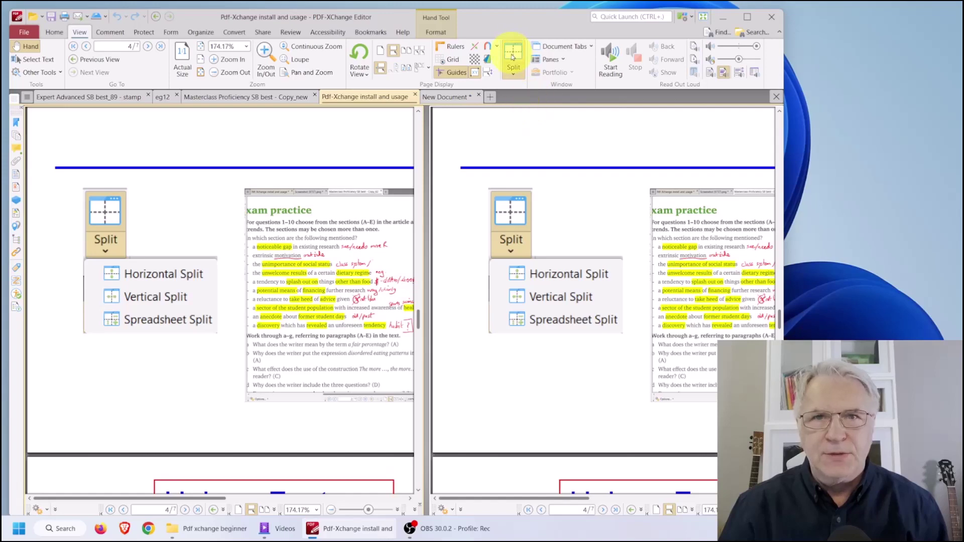
click(513, 55)
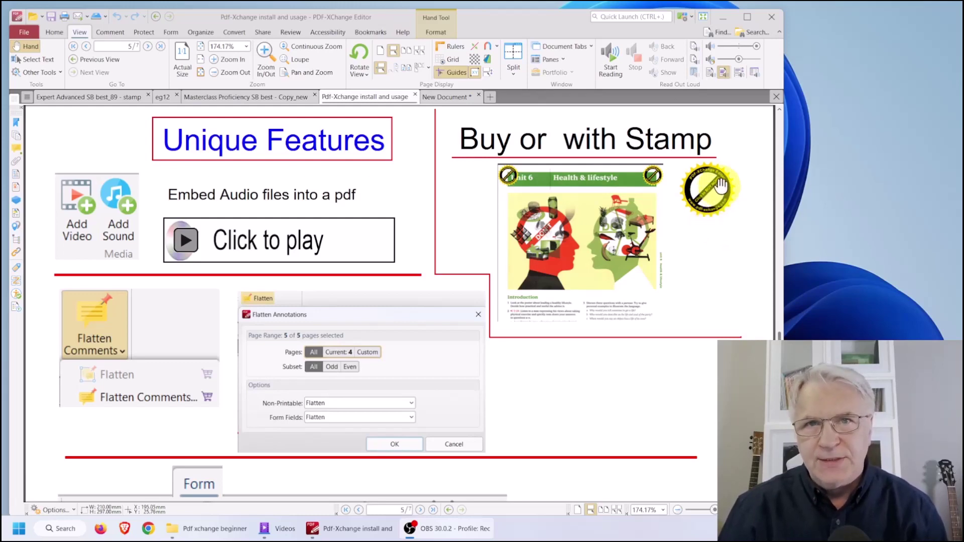
- Cover the round Buy Now stamp on page 5 with the blank white box and move the box back below it
scroll(722, 186, up, 4)
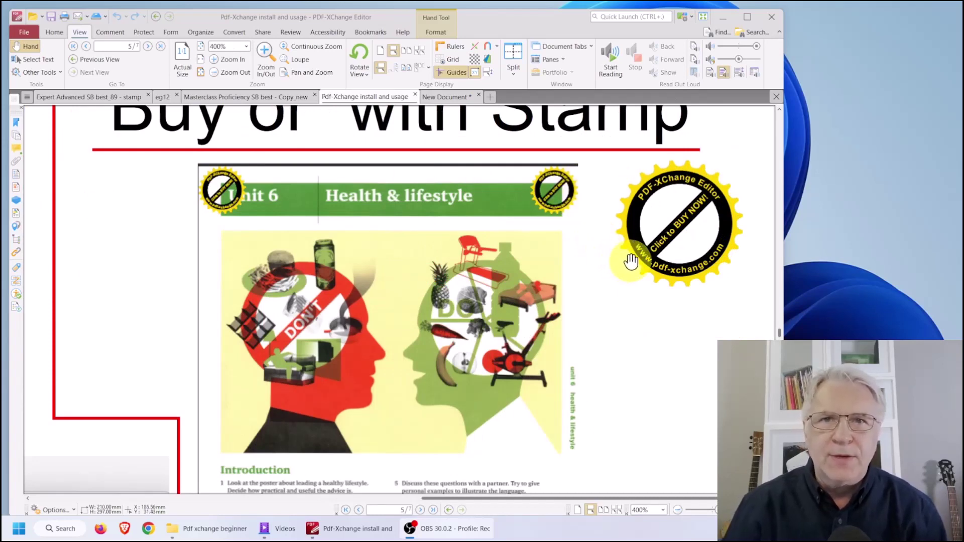
click(694, 341)
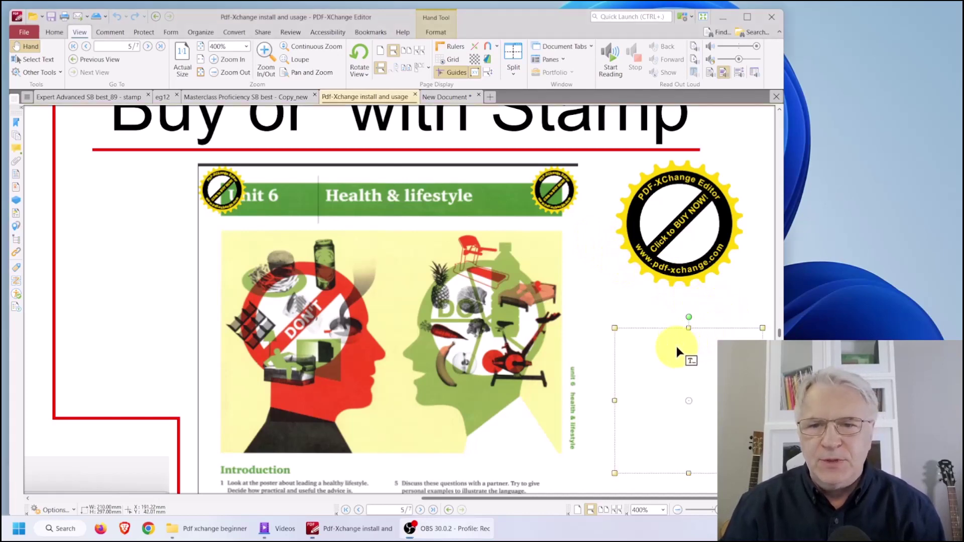
drag(678, 351, 667, 175)
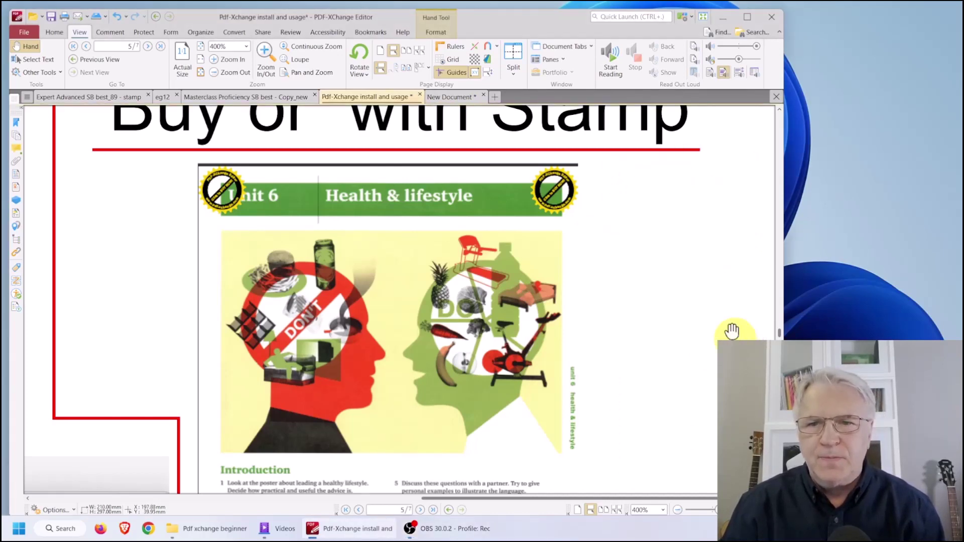
mouse_move(698, 267)
mouse_down()
mouse_move(686, 317)
mouse_move(688, 414)
mouse_up()
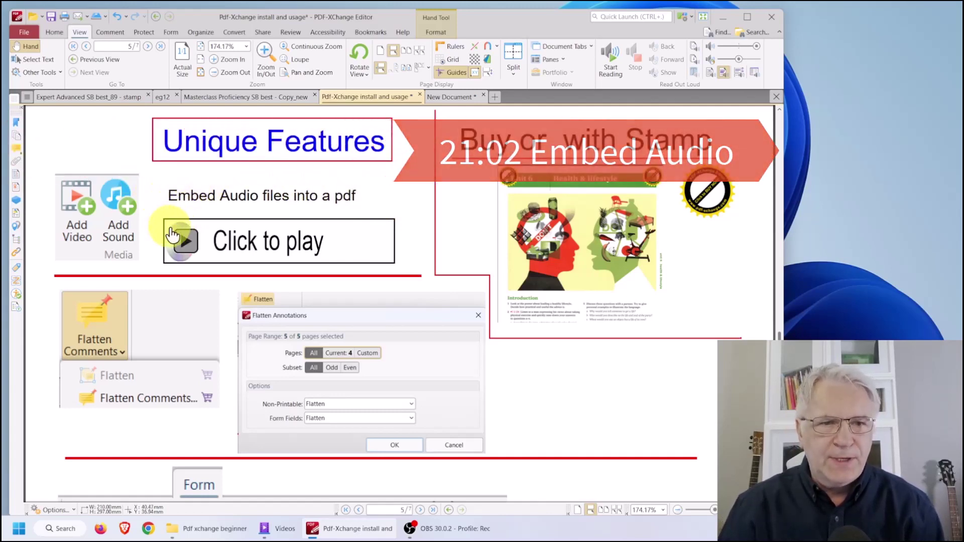
- Play the audio clip embedded on page 5 and stop its playback
click(173, 236)
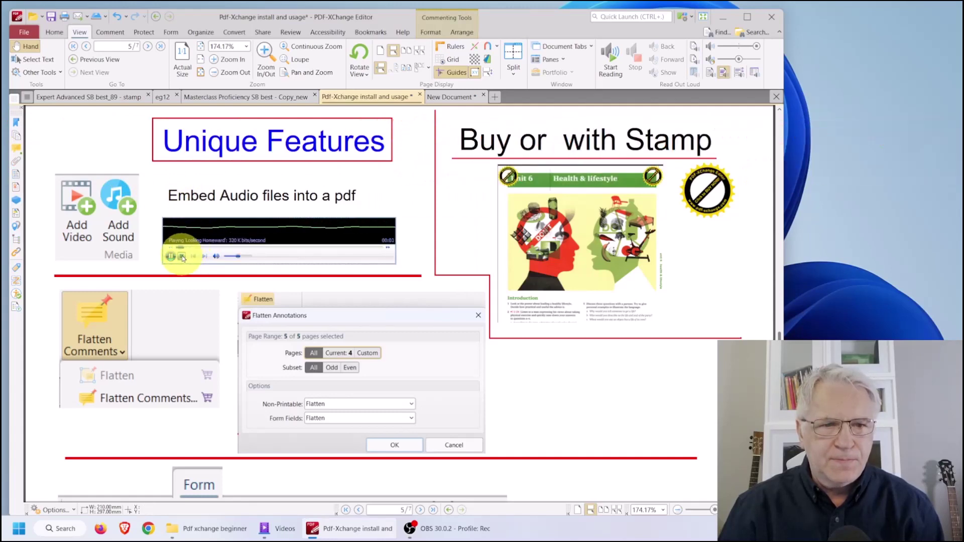
click(182, 256)
- Examine the Flatten Comments, form fields and crop sections with their example screenshots on page 5
scroll(373, 198, down, 2)
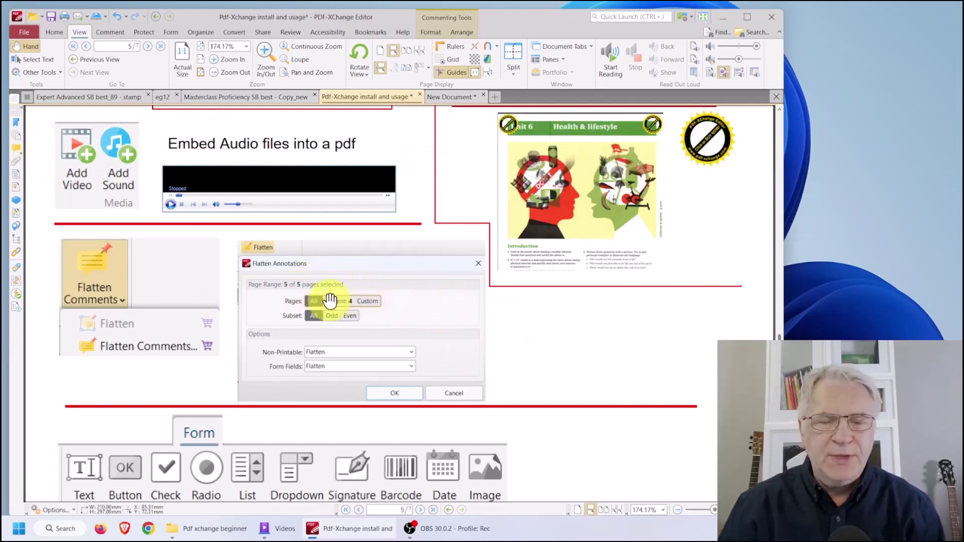
scroll(413, 327, down, 4)
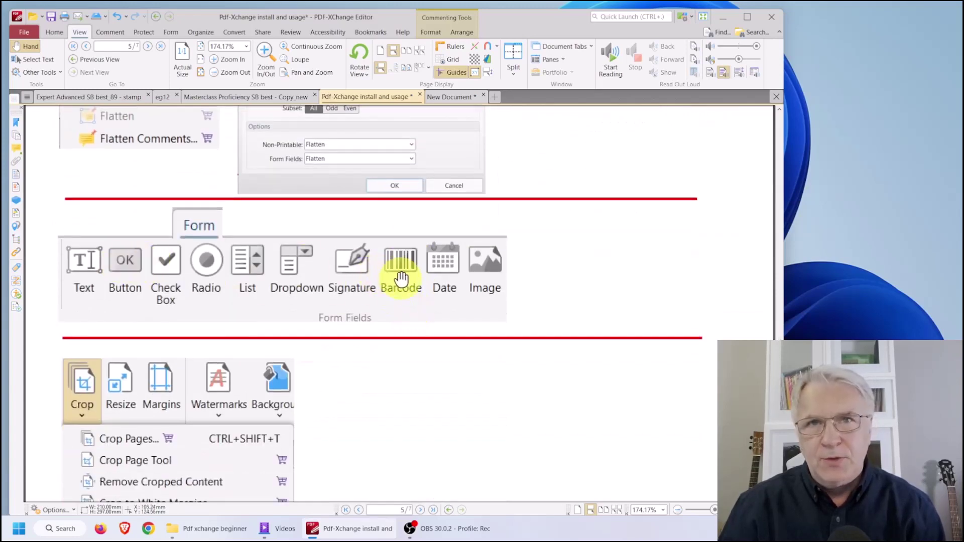
scroll(354, 296, down, 2)
scroll(359, 297, down, 1)
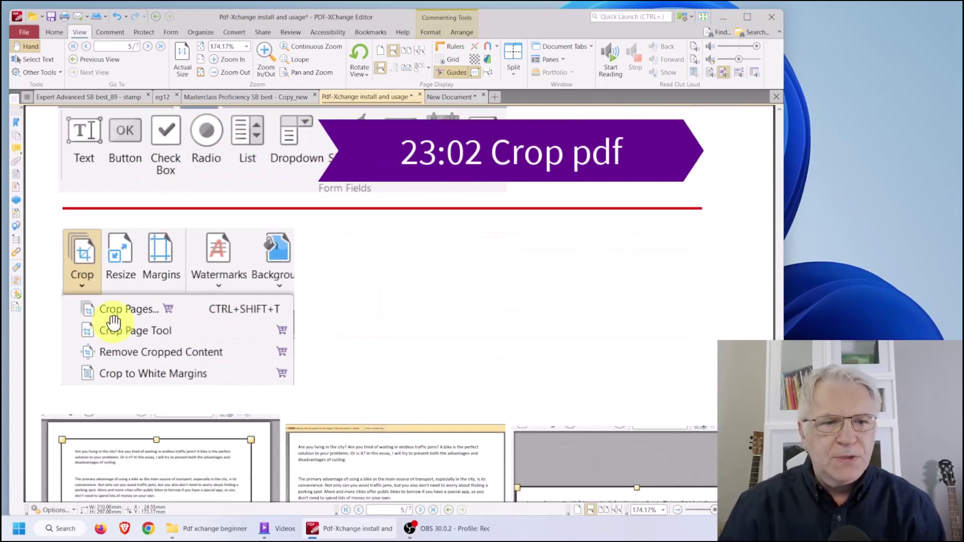
scroll(334, 323, down, 1)
scroll(333, 323, down, 3)
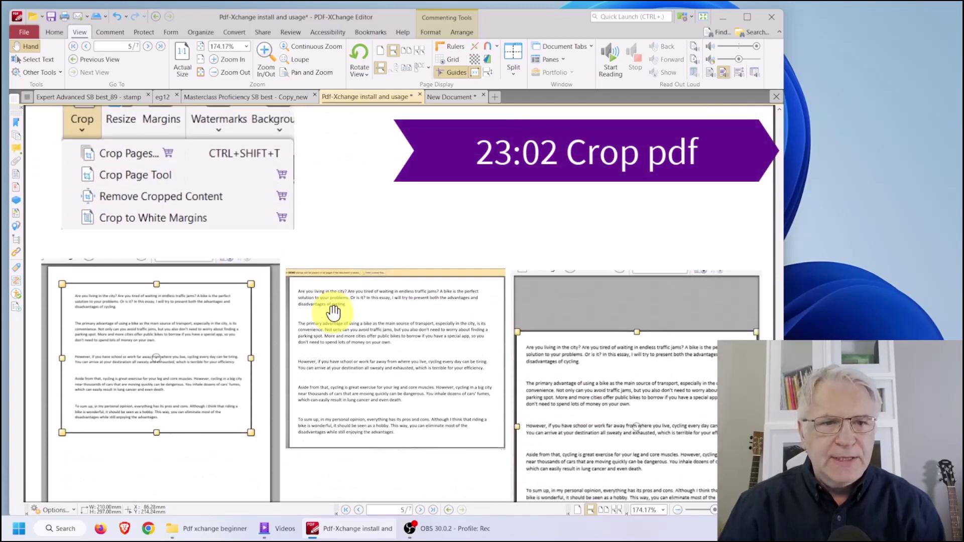
scroll(334, 319, down, 1)
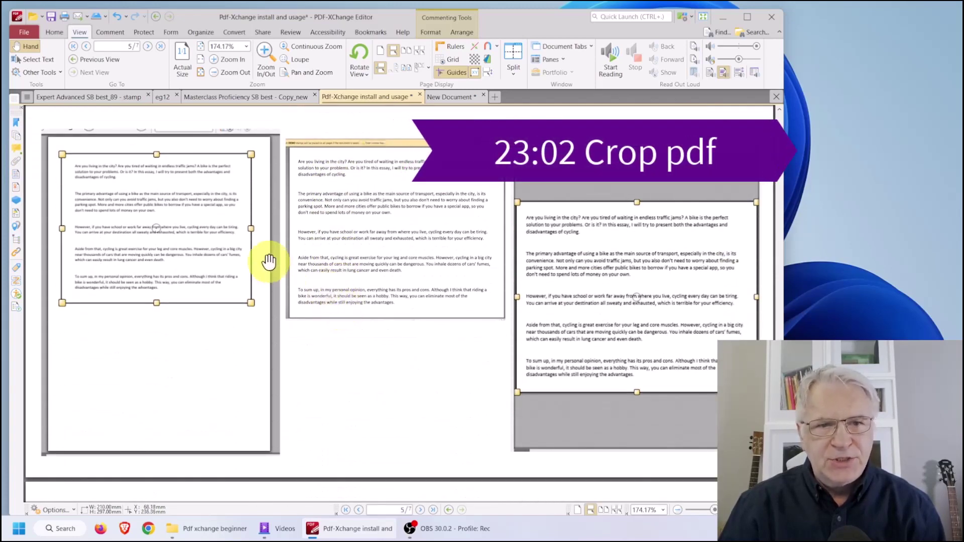
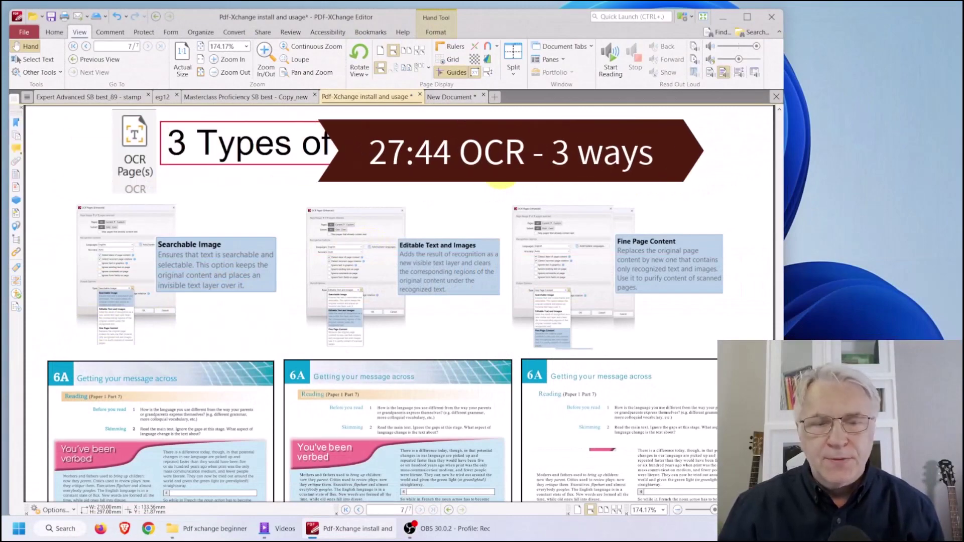
- Examine the descriptions of the Searchable Image, Editable Text and Images, and Fine Page Content OCR types on page 7
scroll(138, 294, up, 2)
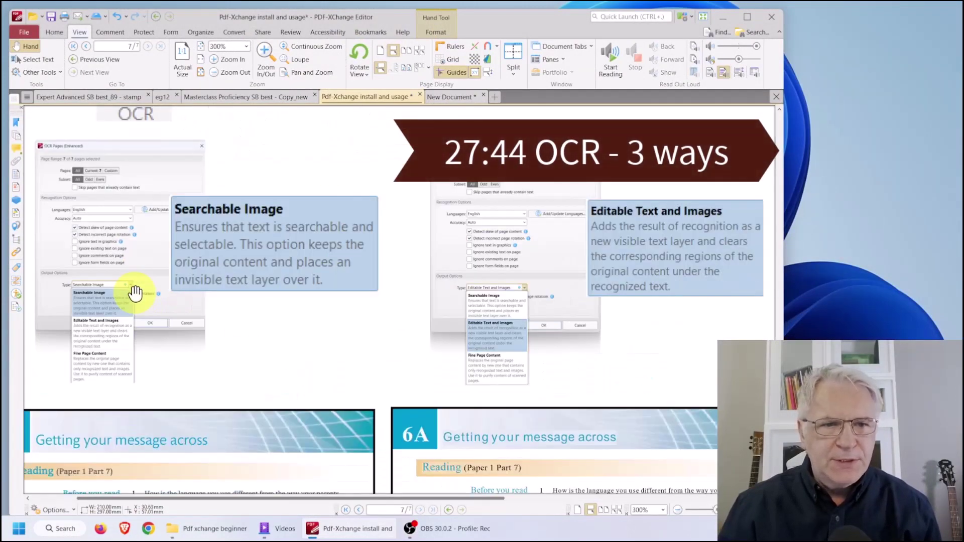
scroll(318, 250, up, 1)
scroll(331, 226, up, 2)
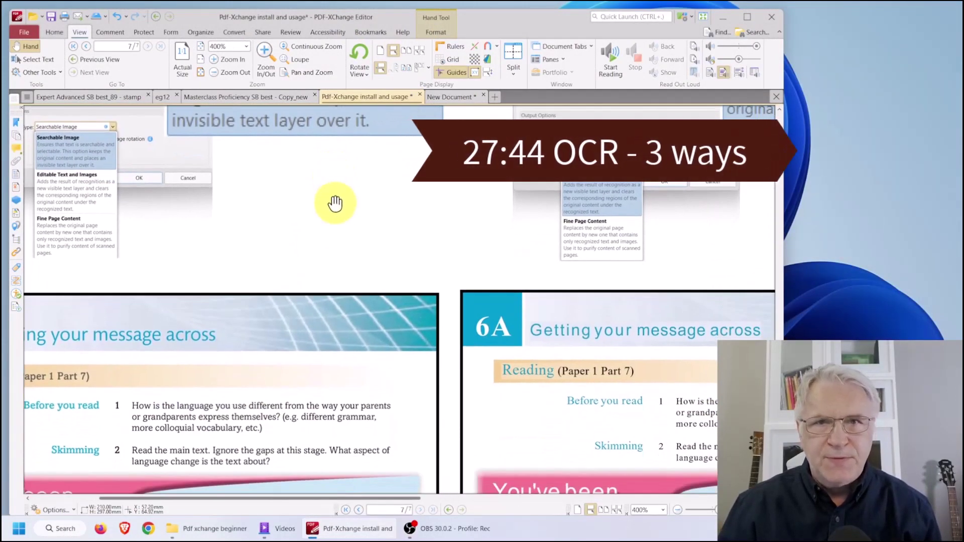
drag(351, 209, 80, 344)
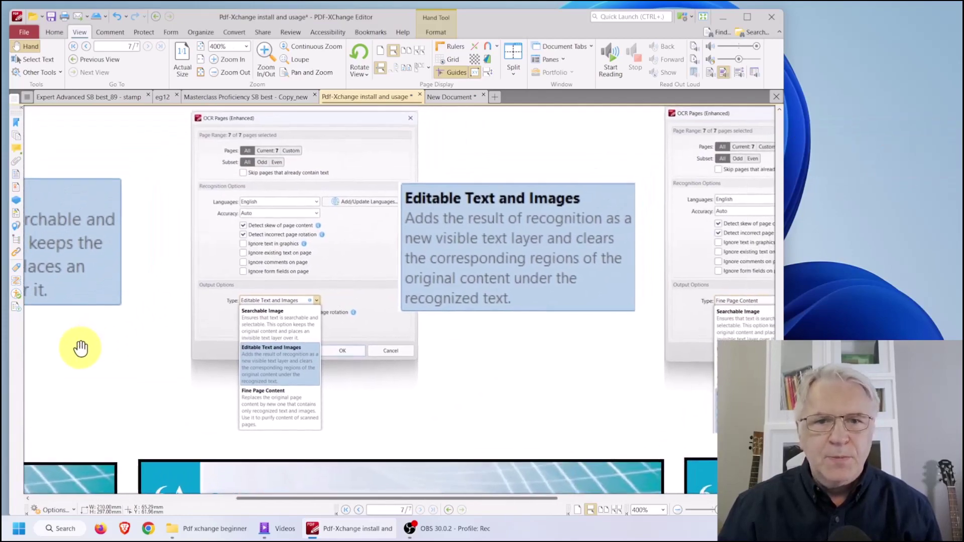
drag(553, 140, 413, 120)
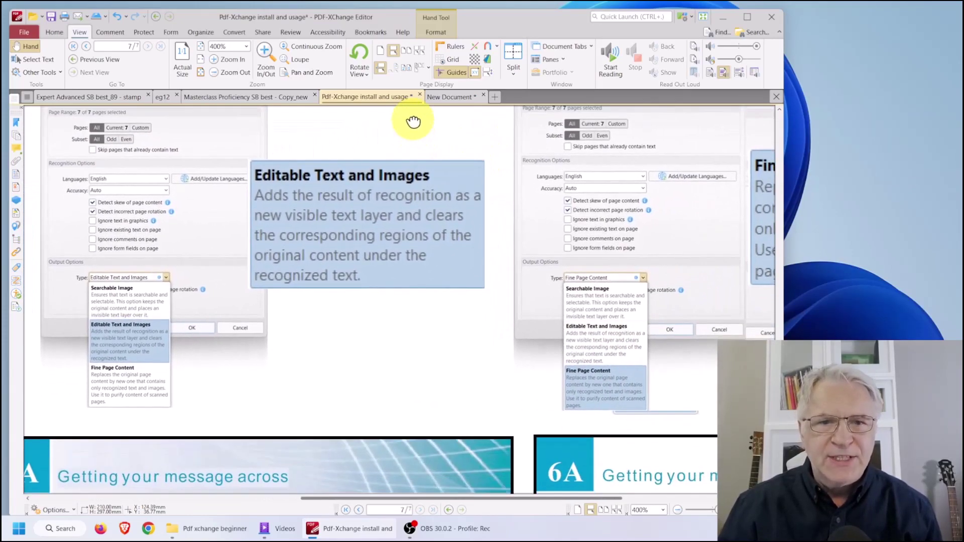
- Inspect the recognized text of the Editable Text and Images sample up close and compare it with the neighbouring samples
scroll(370, 318, down, 5)
drag(349, 243, 323, 185)
scroll(316, 303, up, 5)
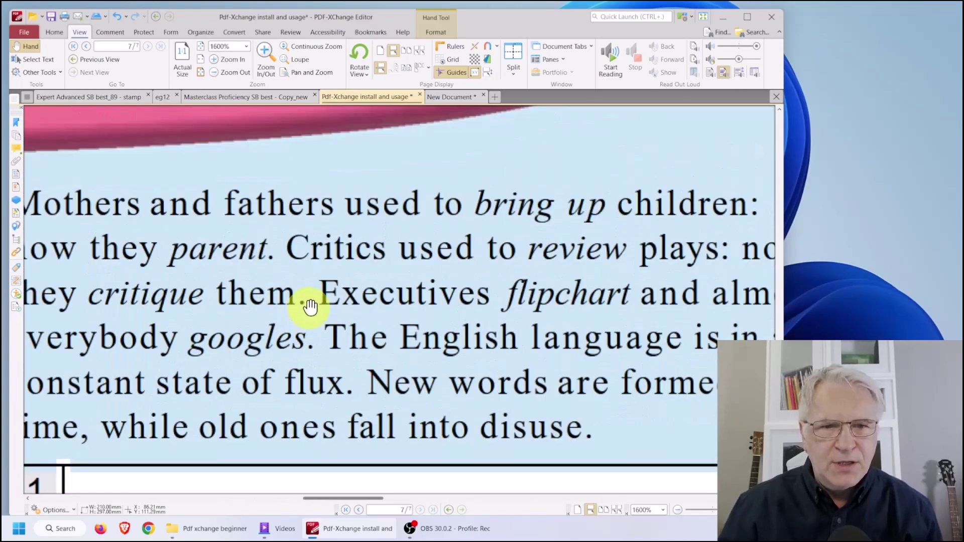
scroll(327, 284, down, 5)
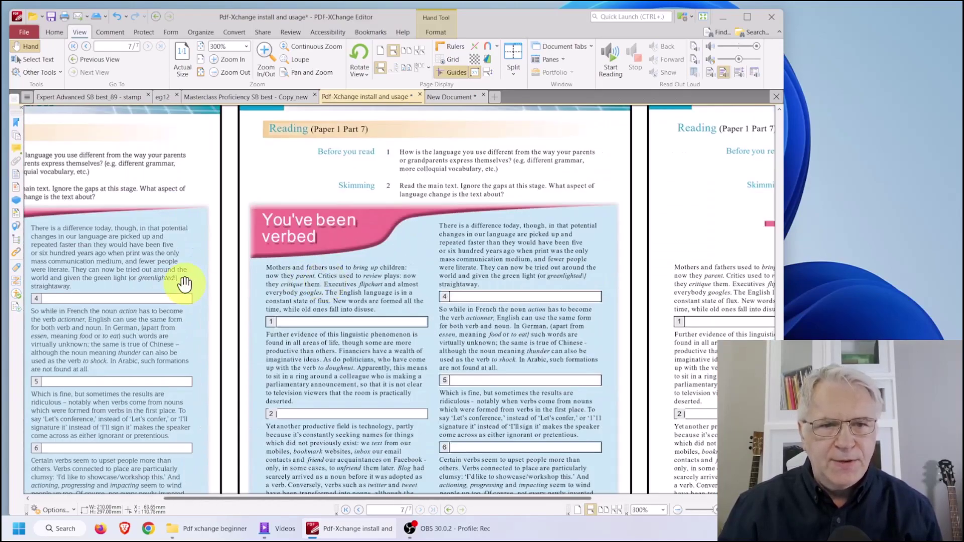
scroll(143, 276, up, 1)
scroll(141, 276, down, 3)
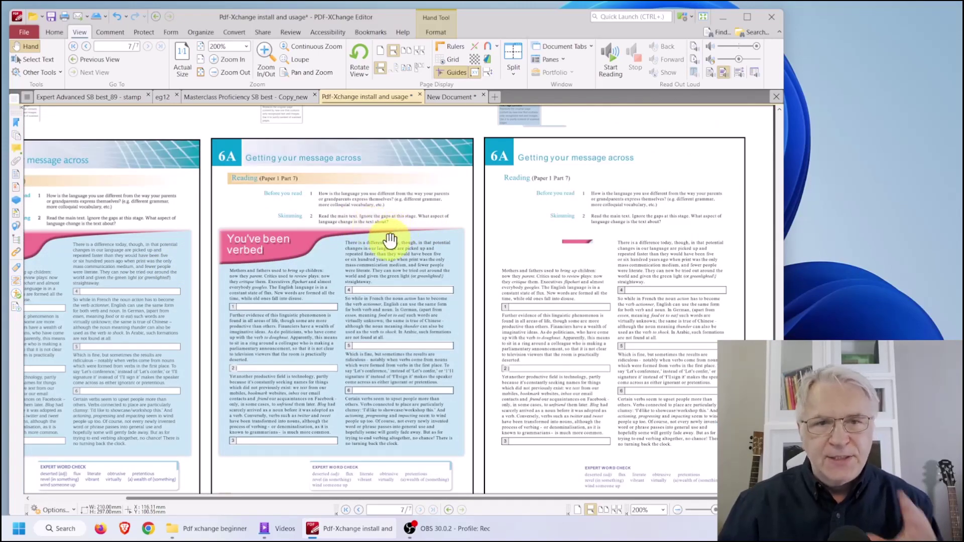
- Inspect the heading, body text and leftover graphics of the Fine Page Content sample on page 7
drag(575, 221, 571, 279)
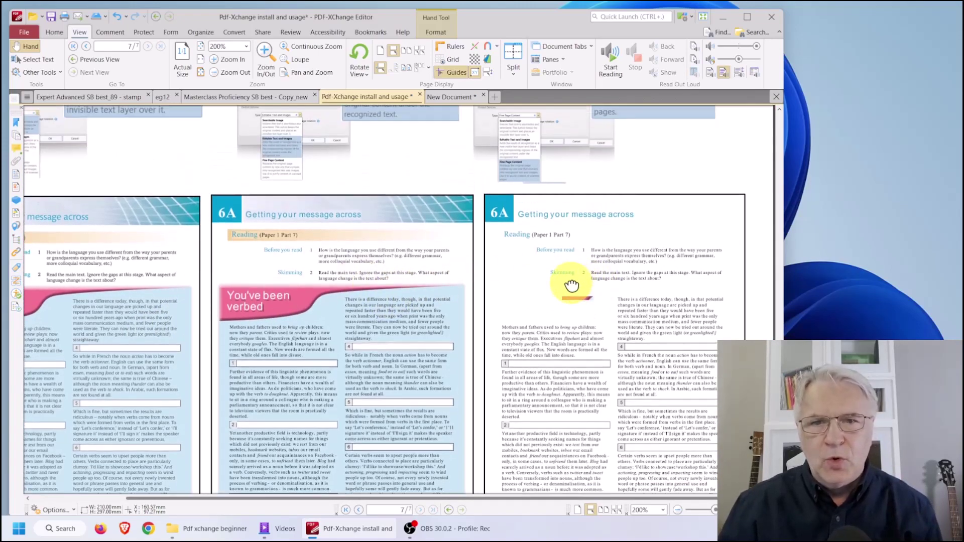
scroll(596, 187, up, 3)
mouse_move(581, 162)
mouse_down()
mouse_move(491, 200)
mouse_move(585, 168)
mouse_up()
click(676, 165)
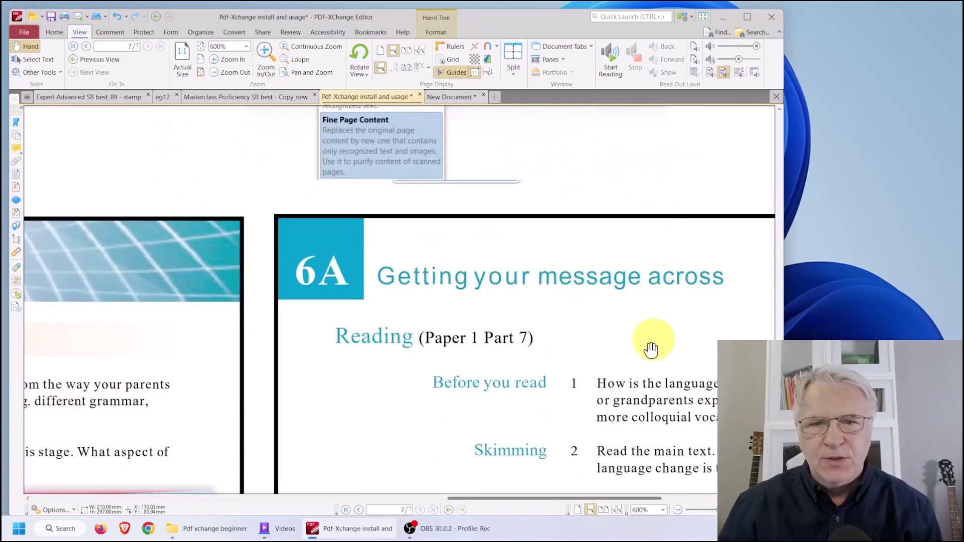
drag(657, 382, 610, 287)
scroll(610, 288, down, 2)
scroll(519, 218, down, 1)
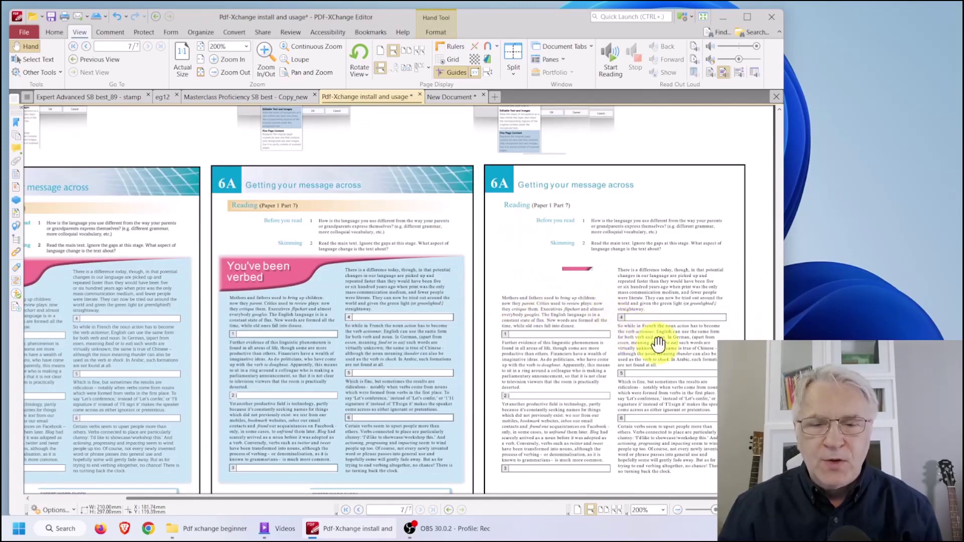
scroll(664, 348, up, 3)
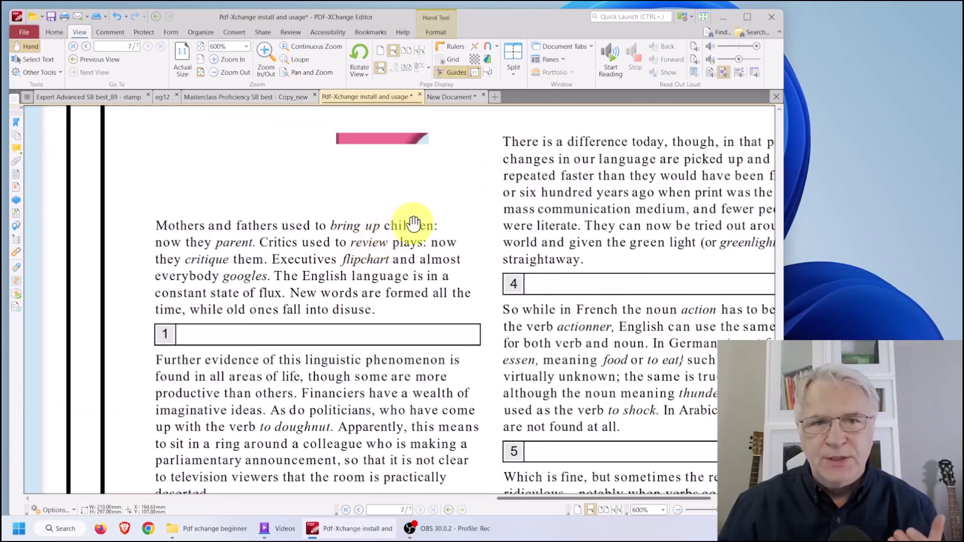
scroll(394, 216, up, 3)
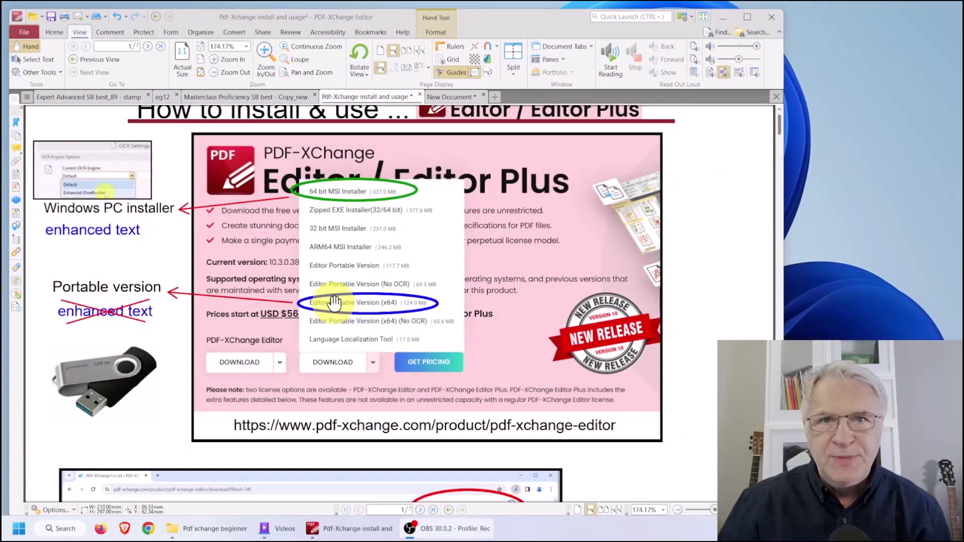
- Examine the download confirmation and Downloads folder screenshots on page 1 of the install guide
scroll(334, 302, down, 5)
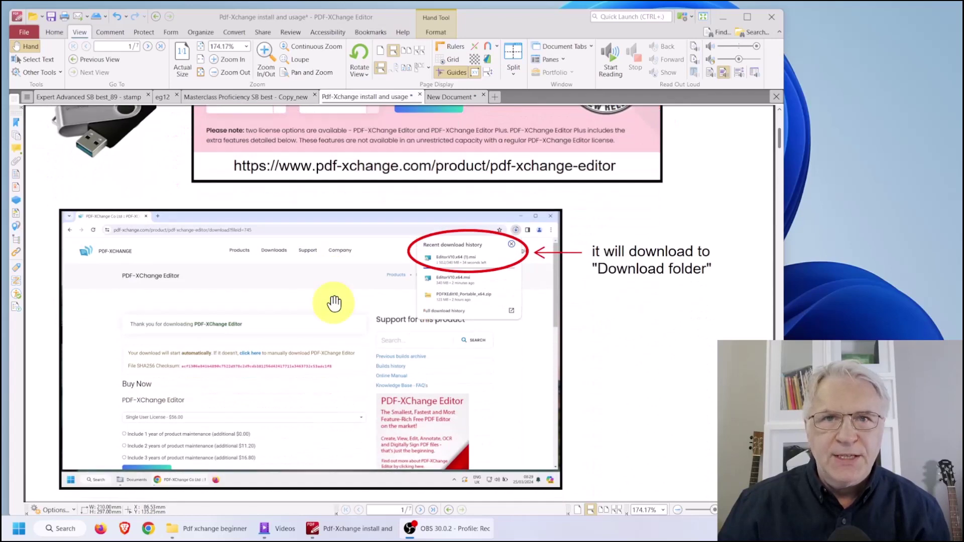
scroll(334, 303, down, 1)
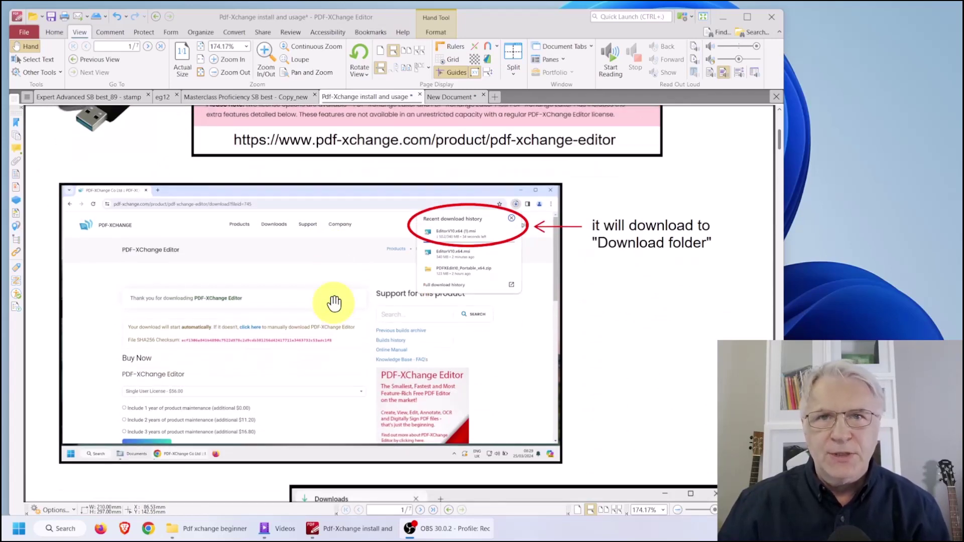
scroll(334, 303, down, 10)
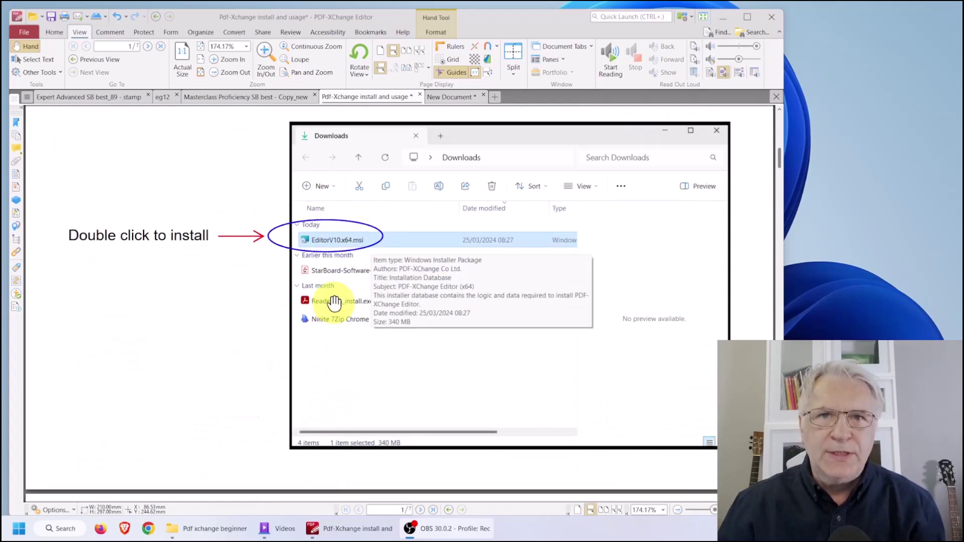
scroll(334, 302, up, 1)
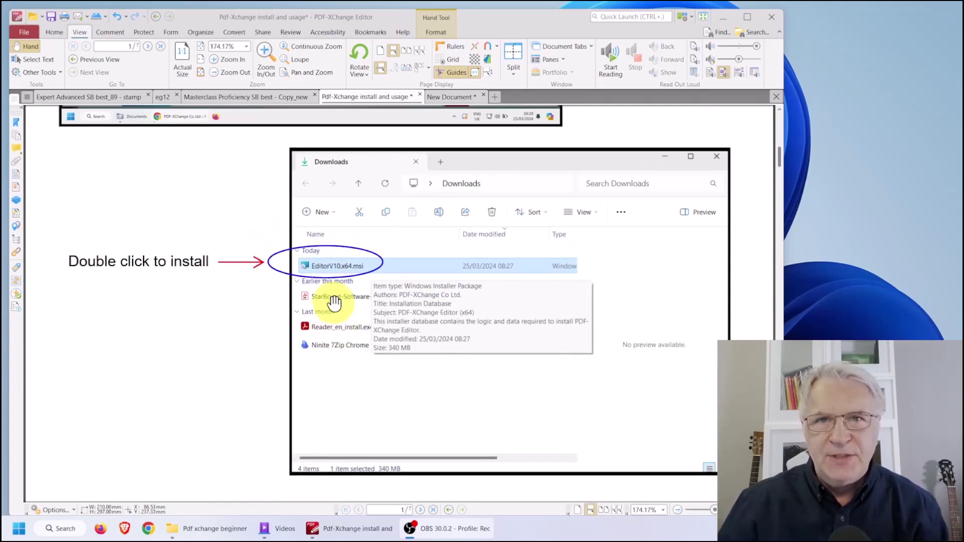
- Examine the seven illustrated setup wizard steps on page 2, from the welcome screen to completion
scroll(334, 302, down, 16)
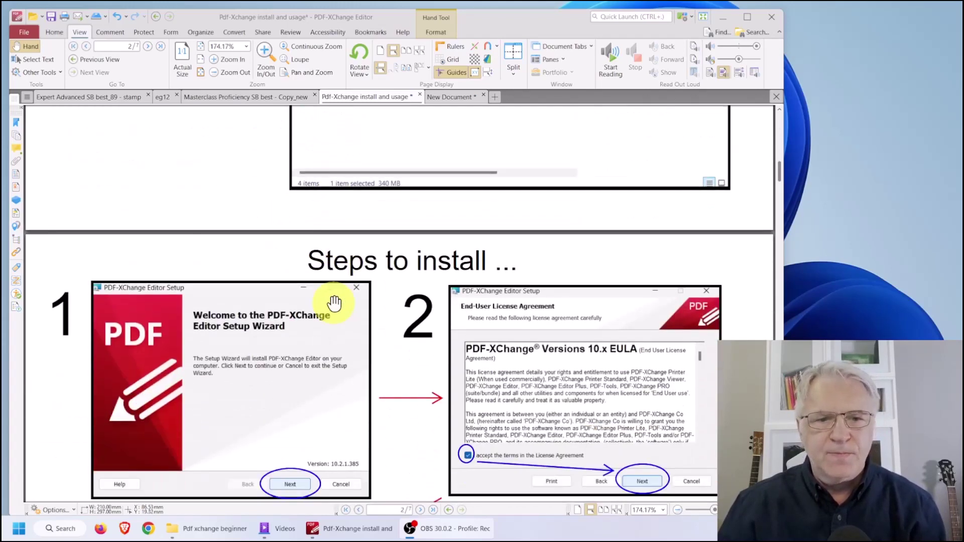
scroll(322, 290, down, 8)
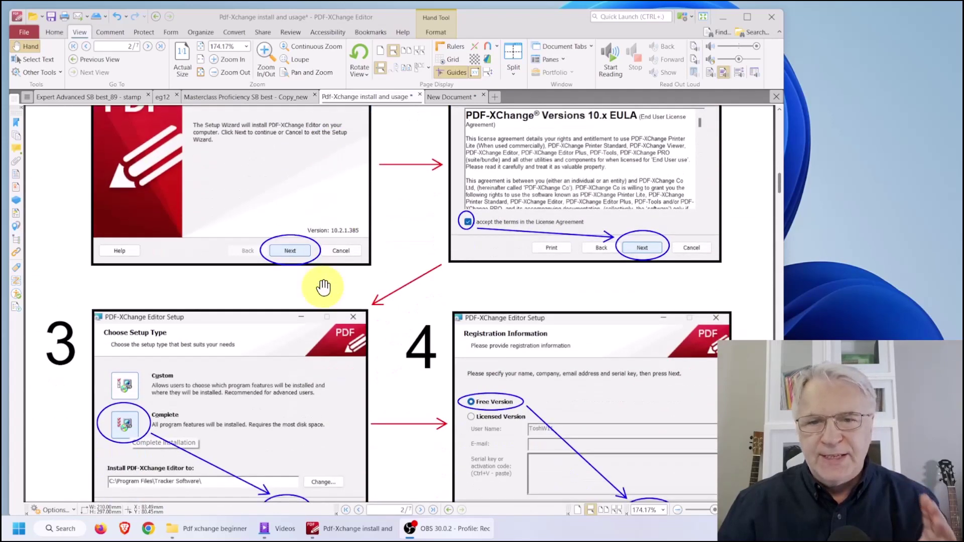
scroll(323, 287, down, 5)
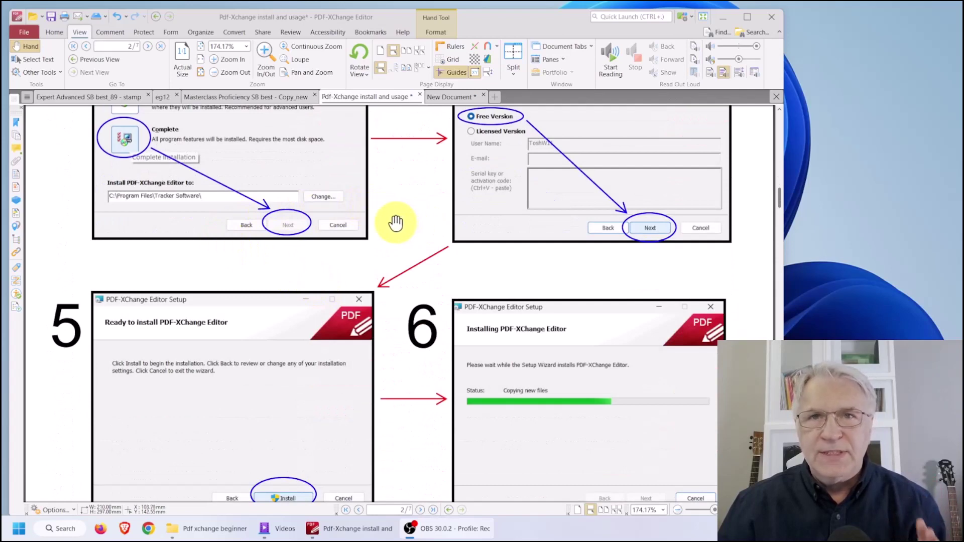
scroll(397, 221, down, 5)
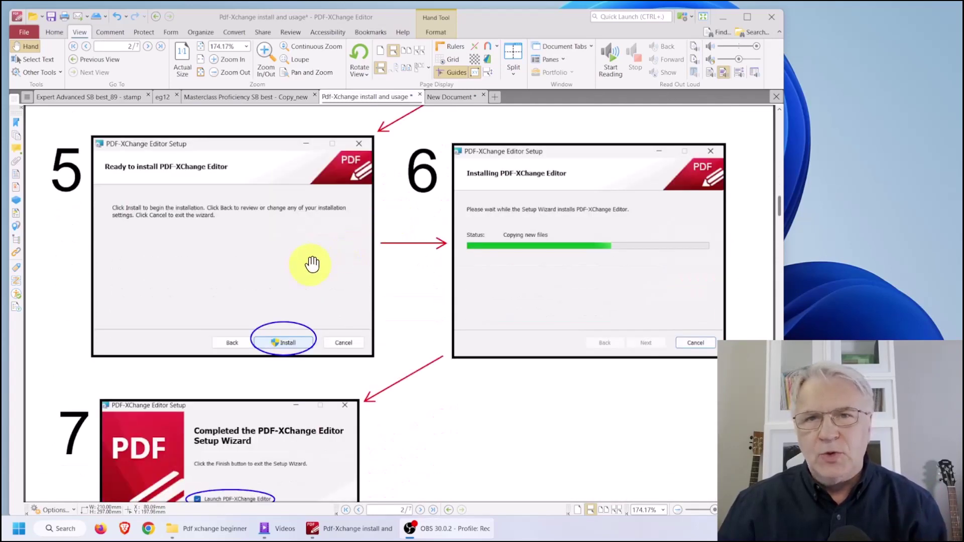
scroll(312, 264, down, 7)
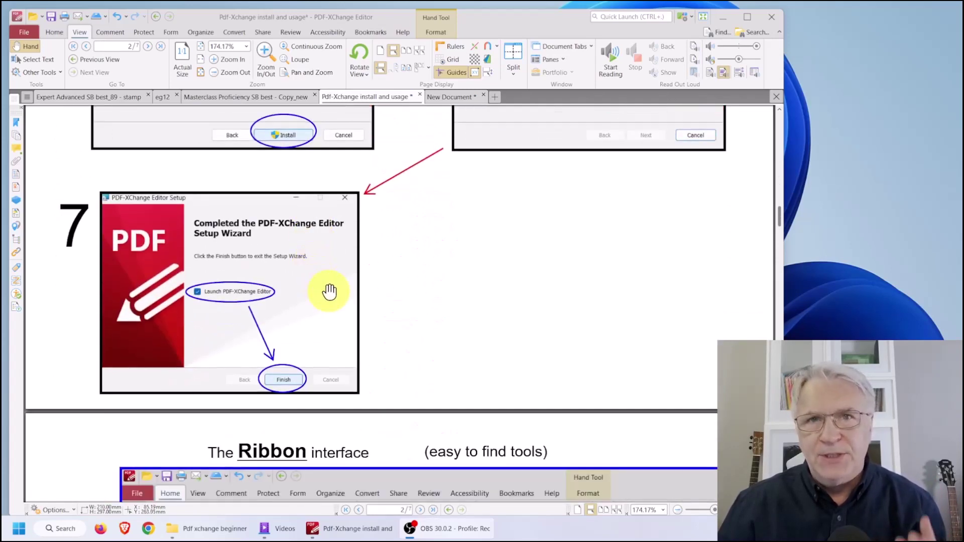
- Review the Ribbon interface section on page 3 and the ribbon's comment tools, and switch the interface to Classic Toolbars
scroll(329, 292, down, 10)
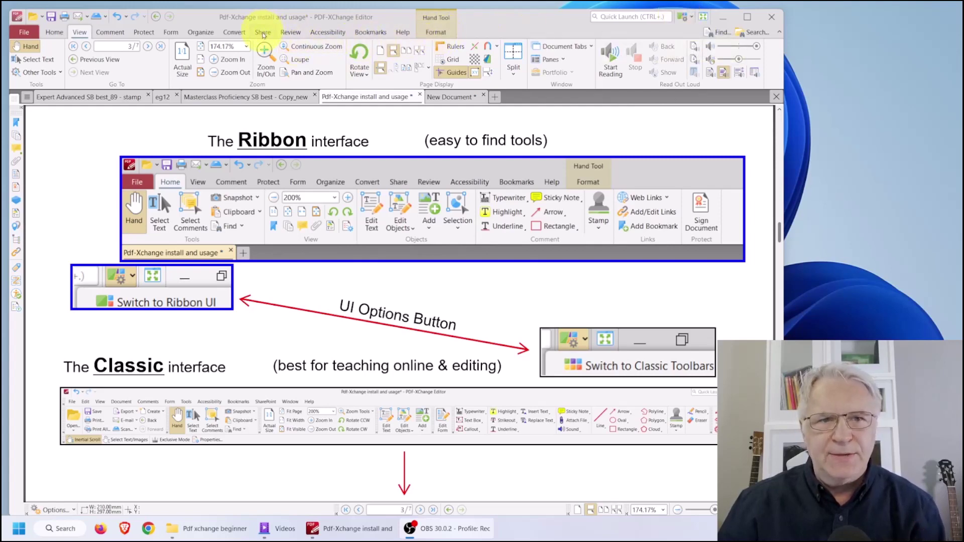
click(110, 32)
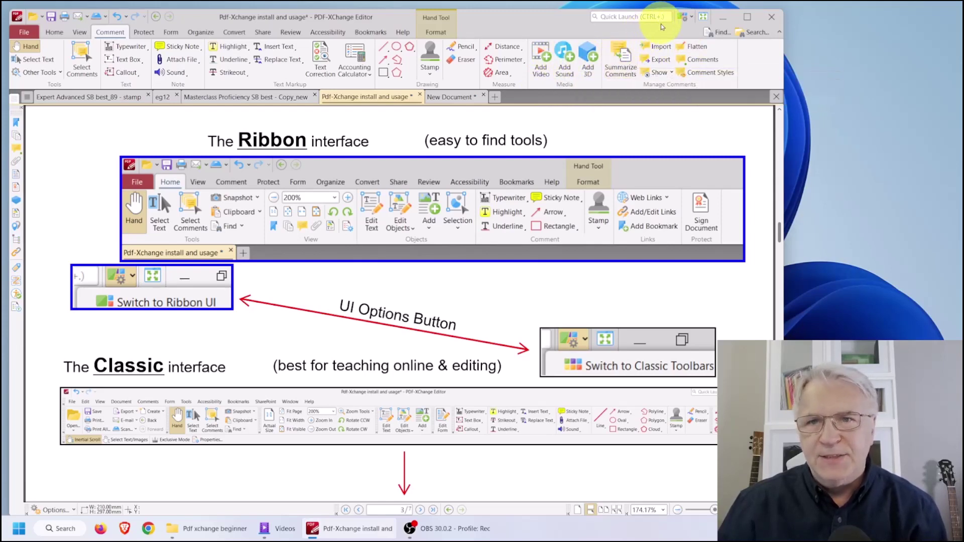
click(686, 17)
click(690, 32)
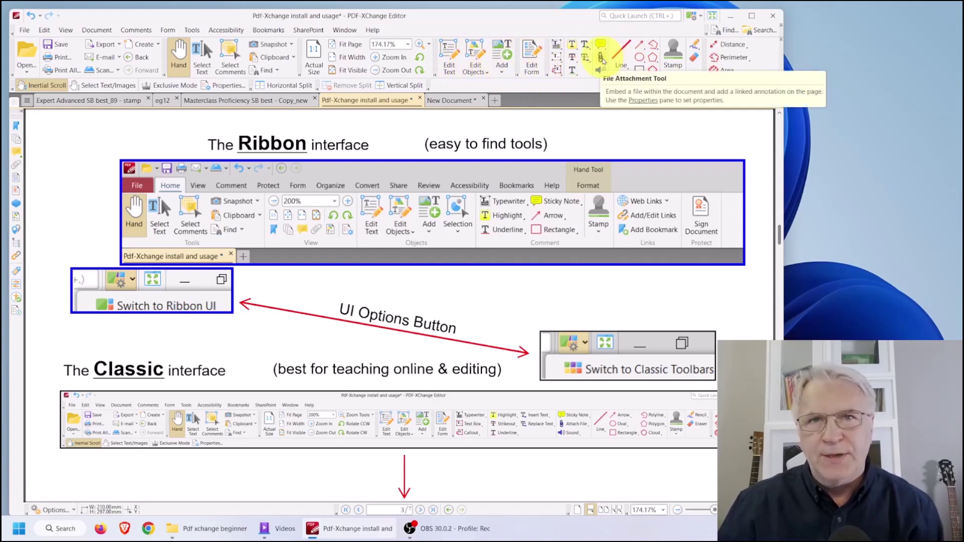
- Try handwriting "Hello" with an arrow above the highlighted free tools screenshots on page 3 using the Pencil tool
scroll(431, 247, down, 4)
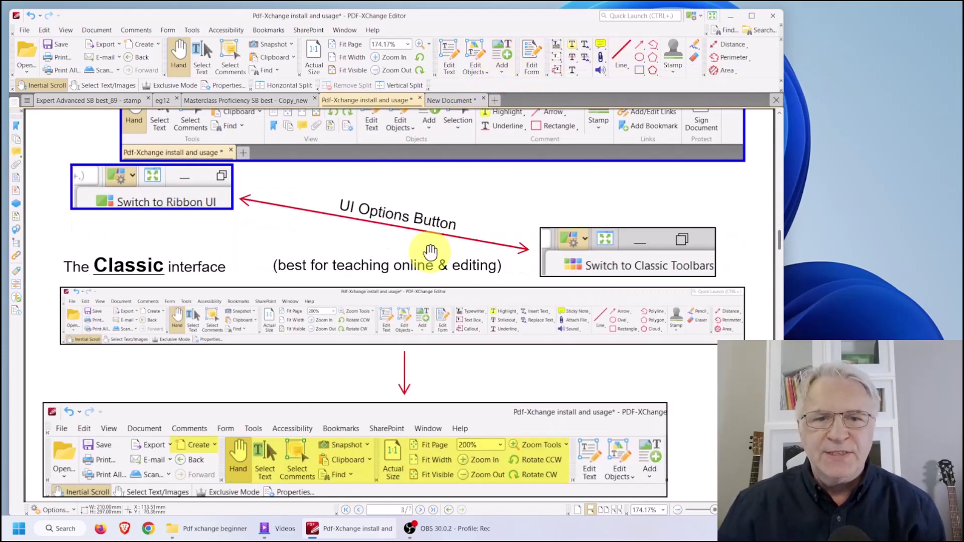
scroll(431, 248, down, 3)
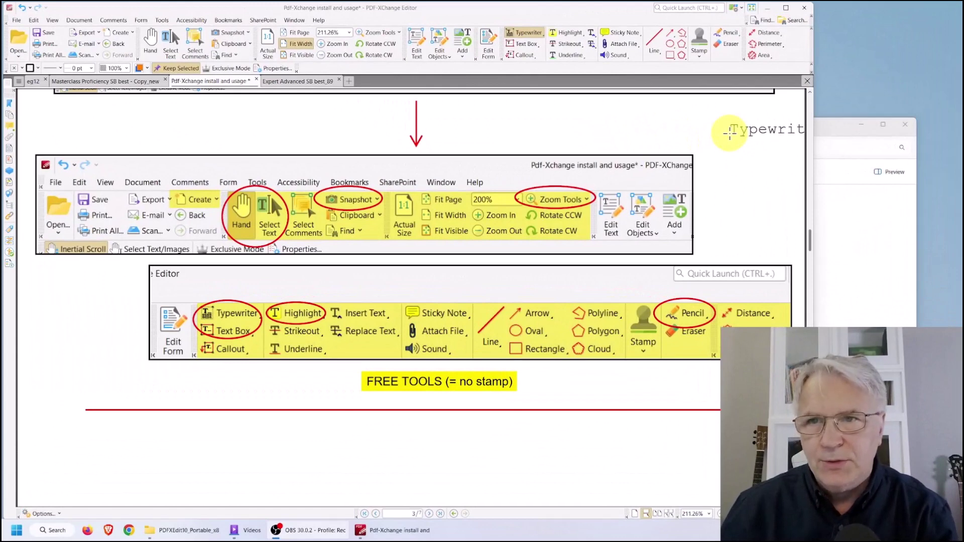
click(727, 34)
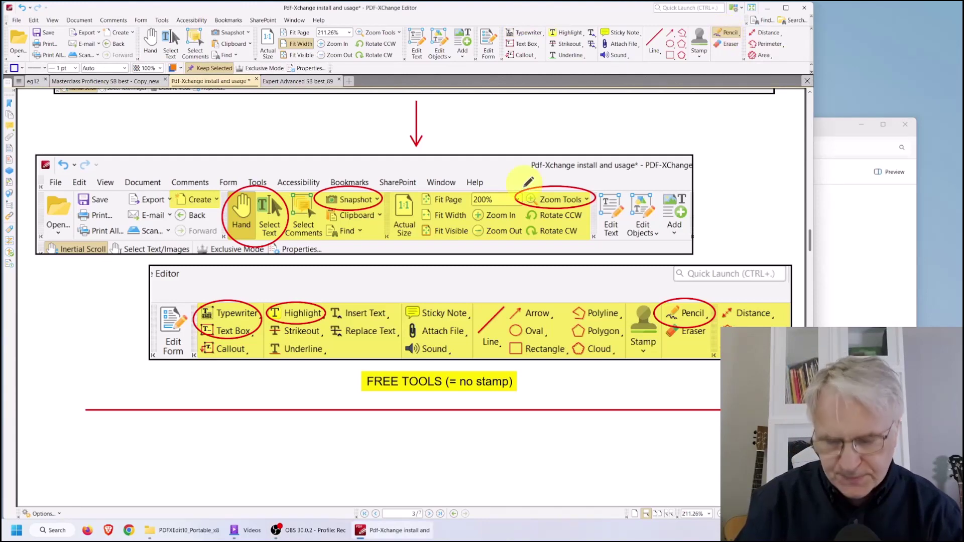
mouse_move(516, 138)
mouse_down()
mouse_move(547, 144)
mouse_move(610, 119)
mouse_up()
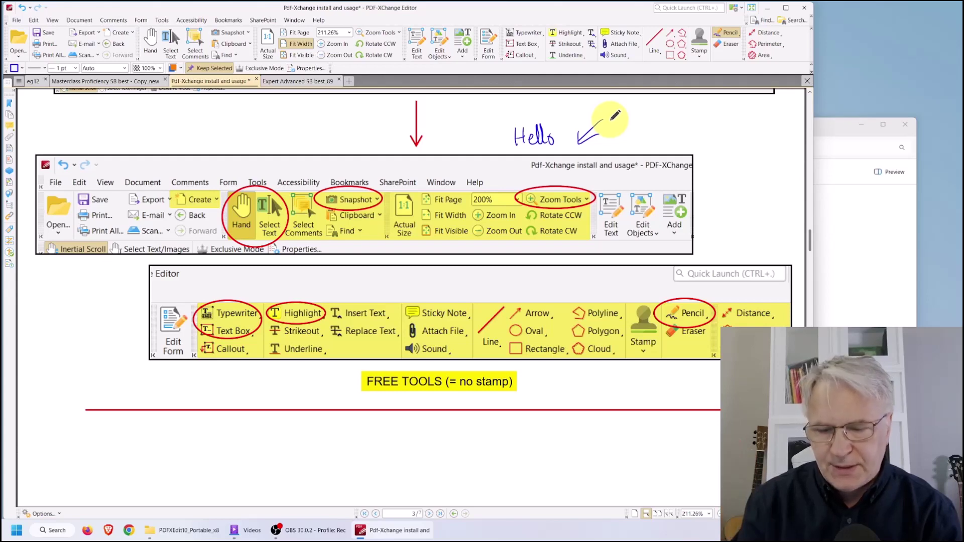
key(Escape)
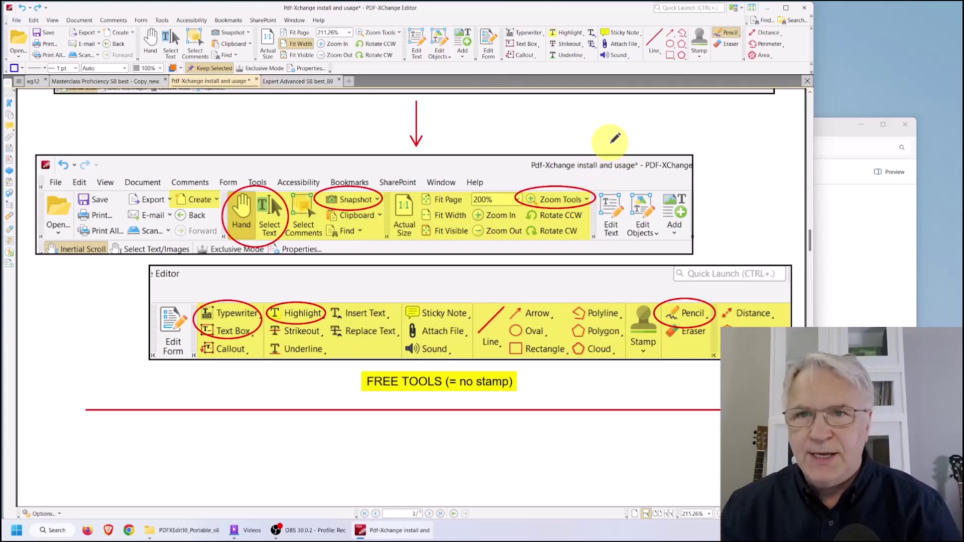
- In the Masterclass Proficiency document, zoom to 300% and highlight "Male student" in question 2a in yellow
click(565, 32)
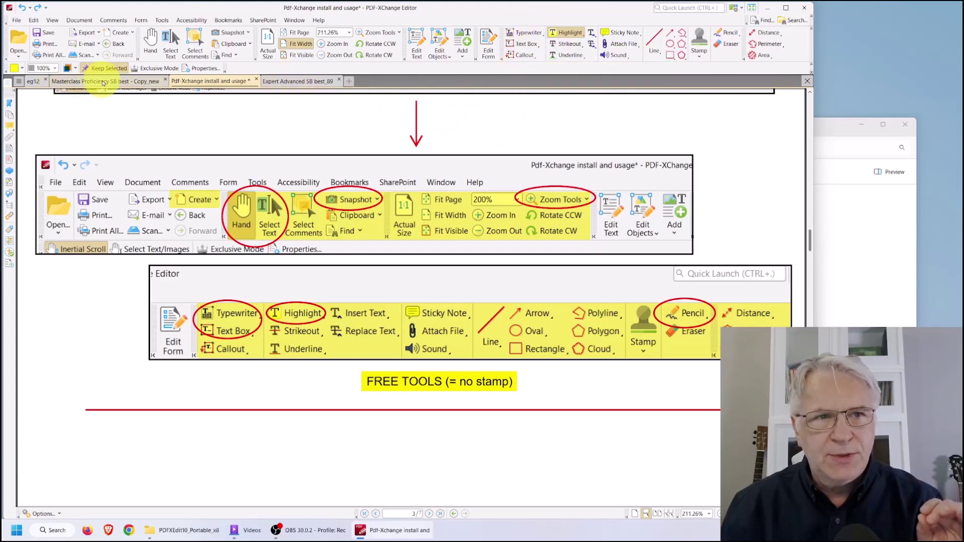
click(144, 82)
drag(531, 186, 609, 204)
ctrl+scroll(566, 197, up, 5)
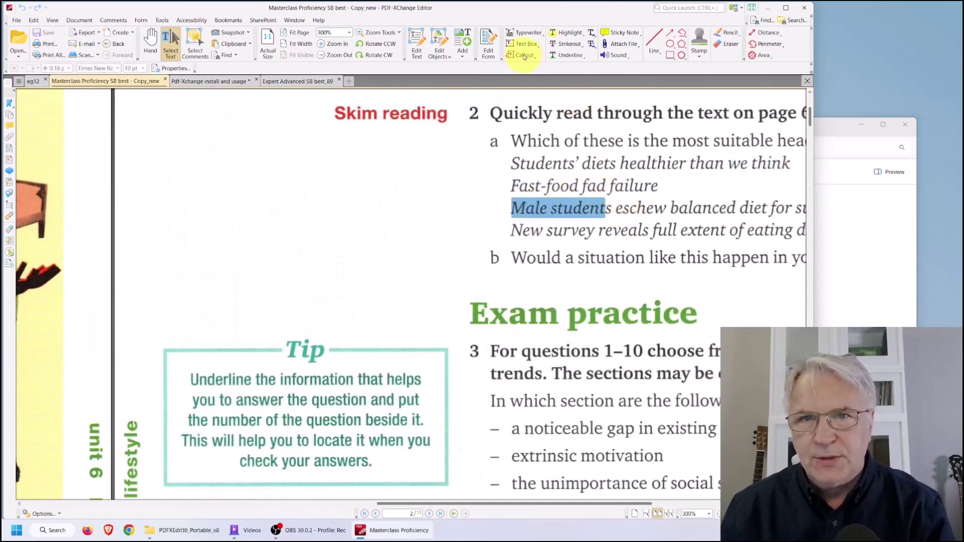
click(561, 32)
click(567, 33)
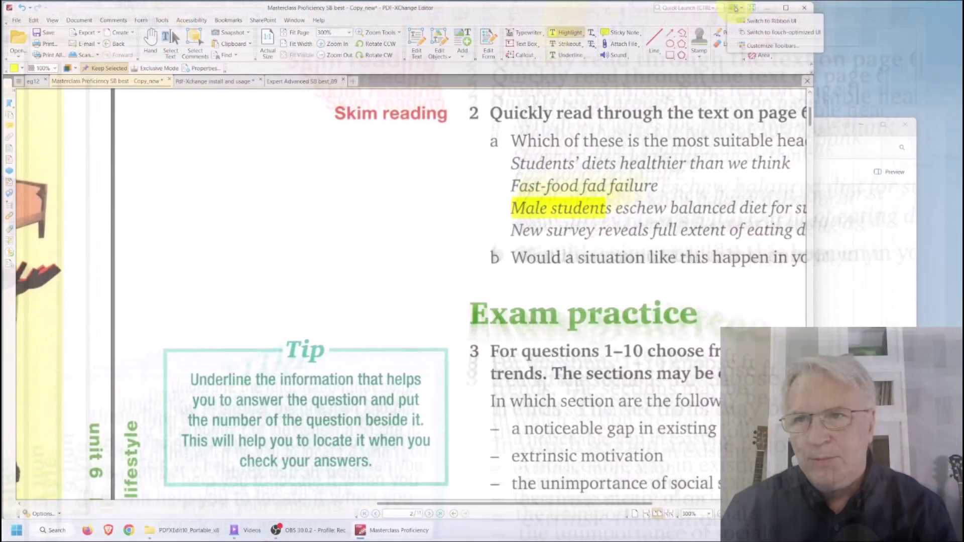
- Highlight "Students' diet" in the first heading option of question 2a in yellow
click(736, 8)
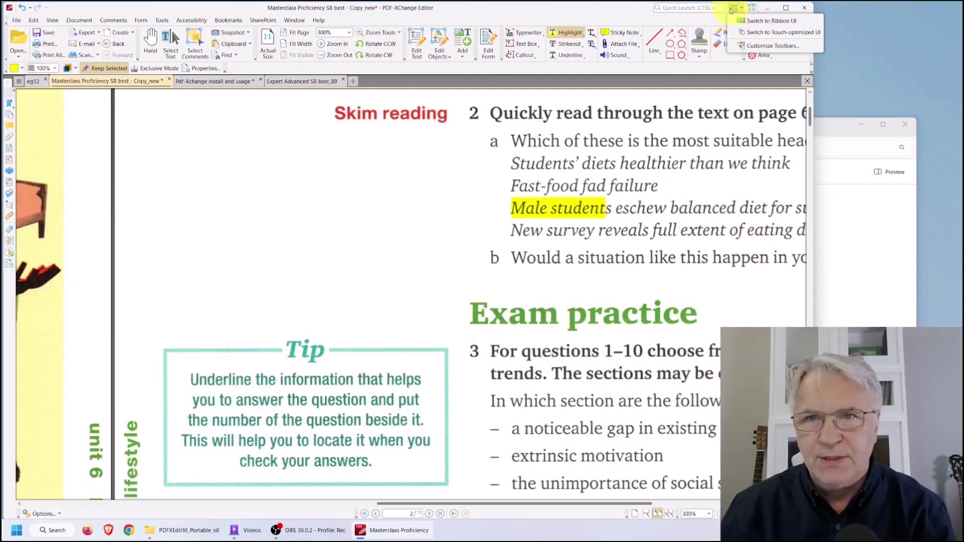
click(579, 32)
drag(512, 163, 610, 163)
- Highlight "ch of these i" in question 2a in orange and "failure" in the second heading option in pink
click(21, 68)
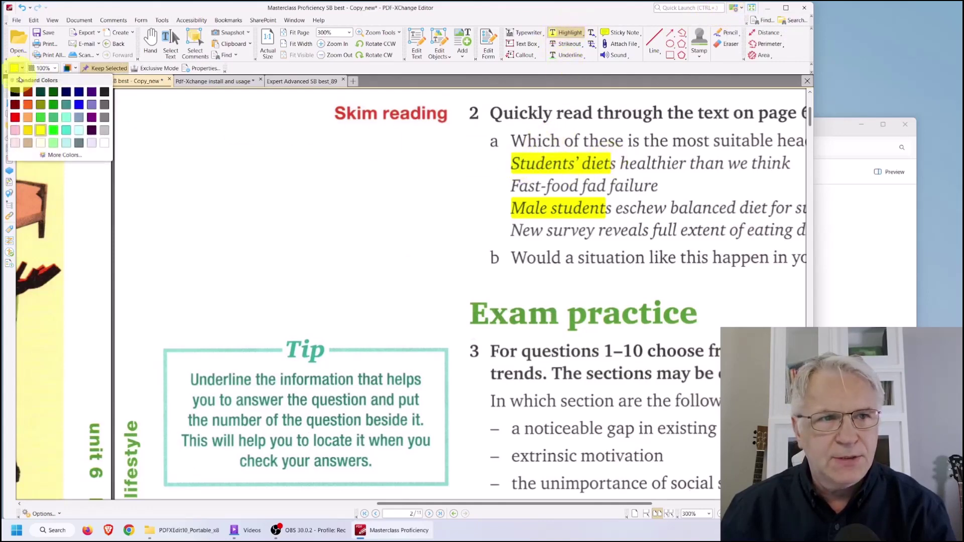
click(27, 119)
drag(543, 142, 634, 143)
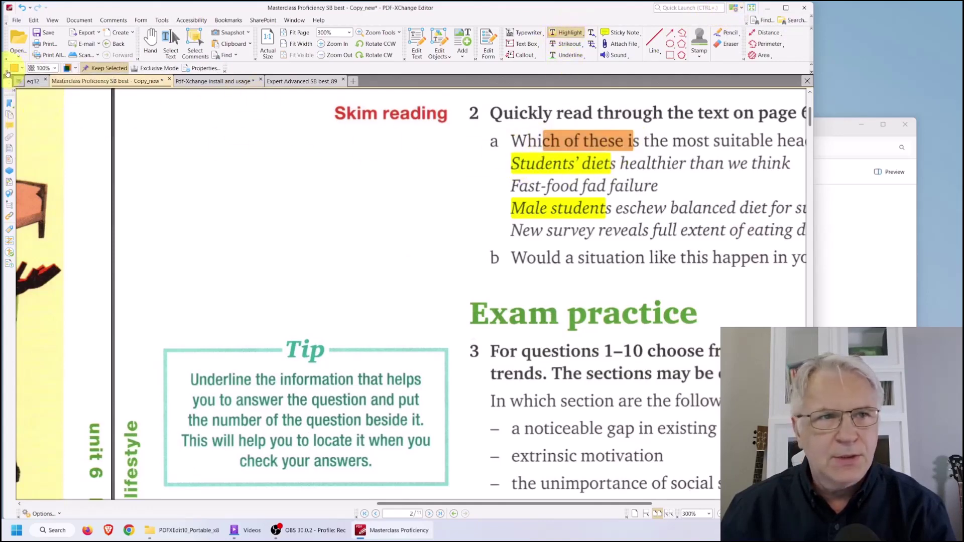
click(18, 70)
click(15, 130)
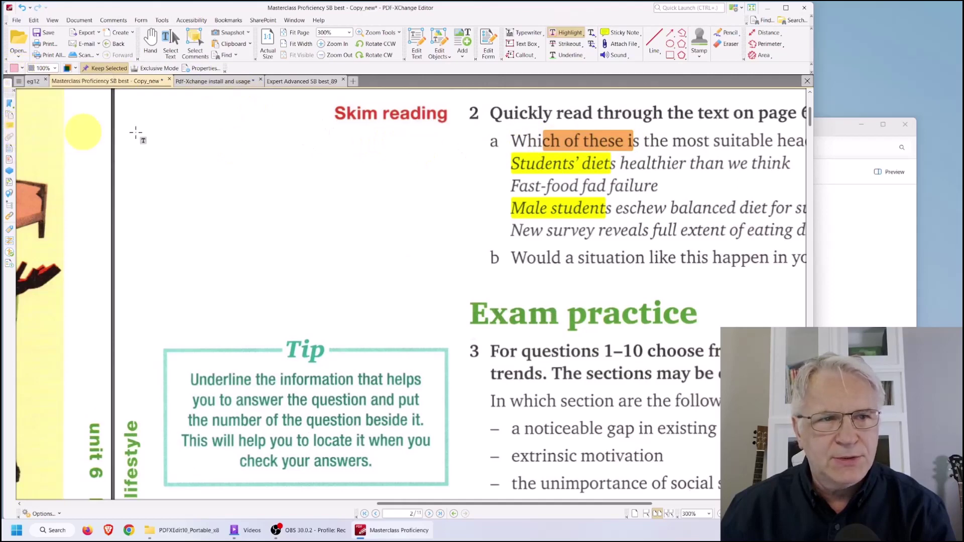
drag(610, 186, 660, 185)
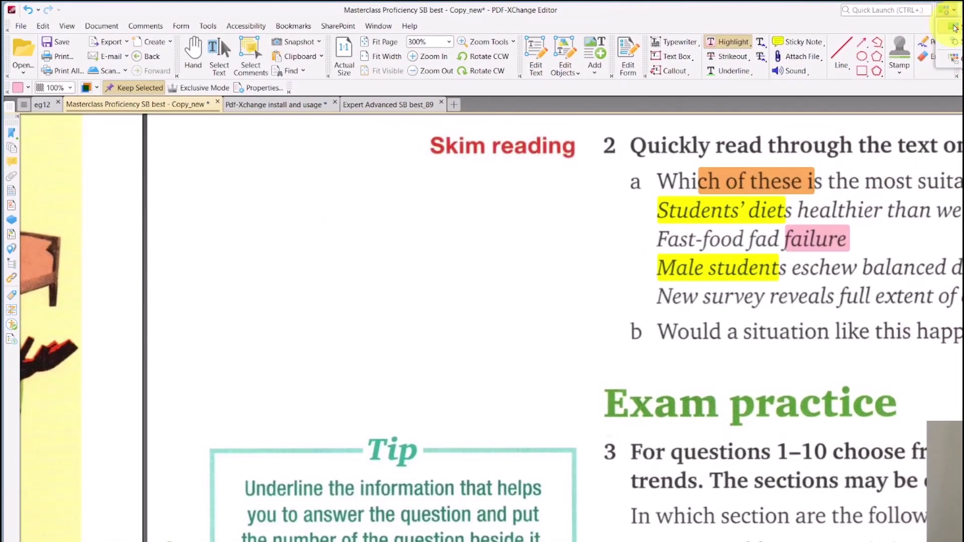
- Switch to the Ribbon interface and highlight "w survey r" in the last heading option in pink
click(954, 27)
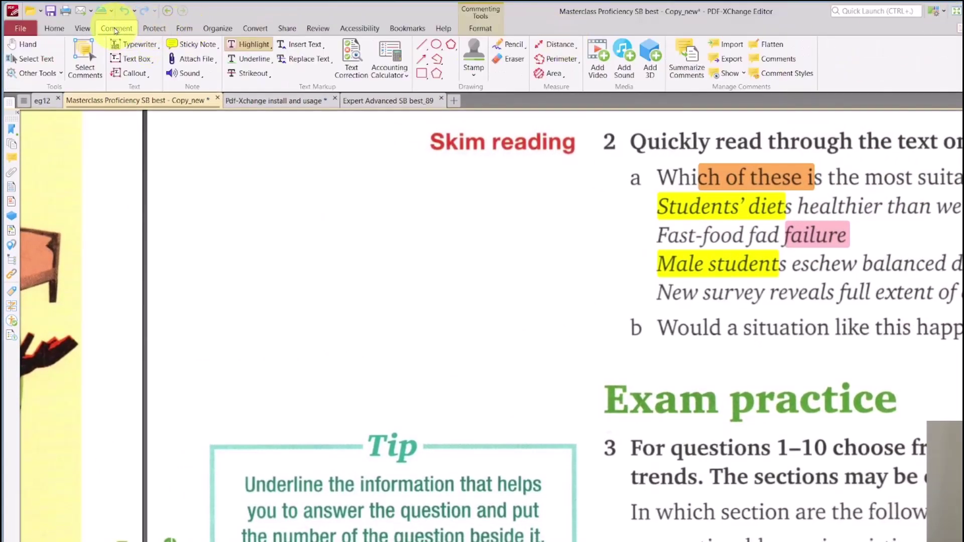
click(246, 45)
drag(684, 296, 781, 289)
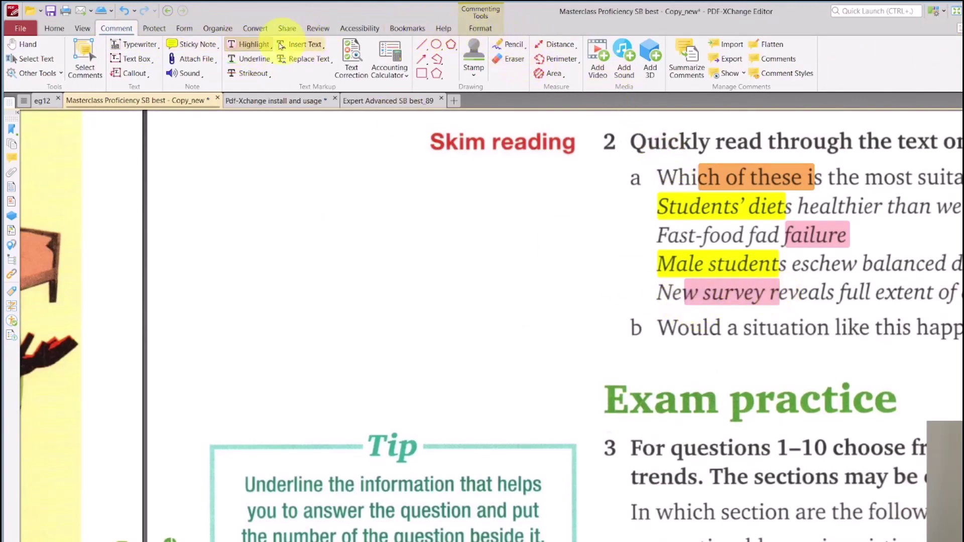
- Examine the Highlight tool's preset colour styles and its Fill Color palette in the ribbon
click(260, 49)
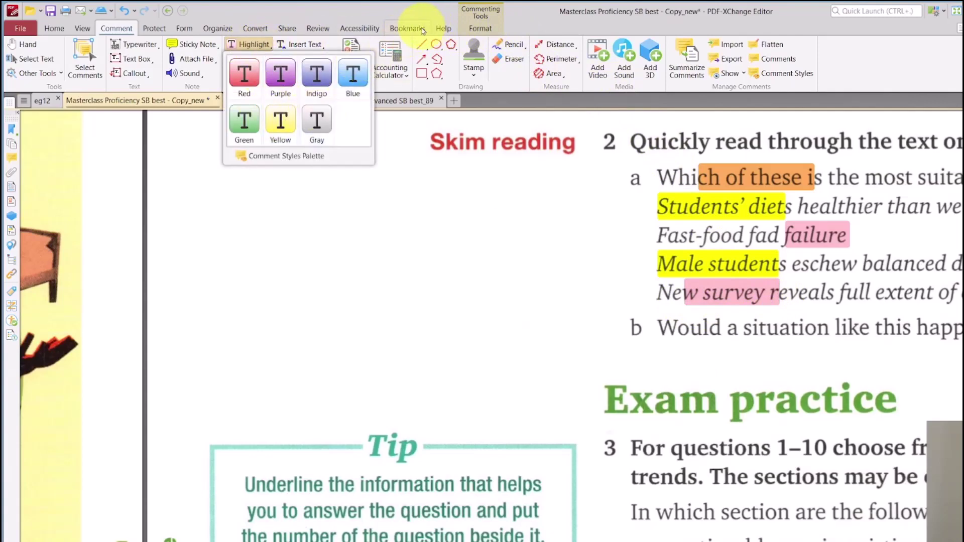
click(480, 28)
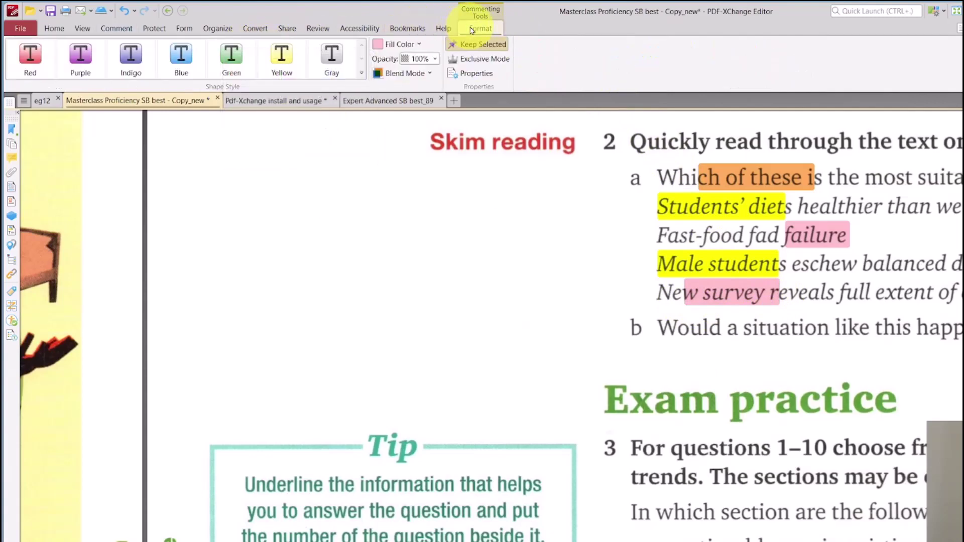
click(412, 45)
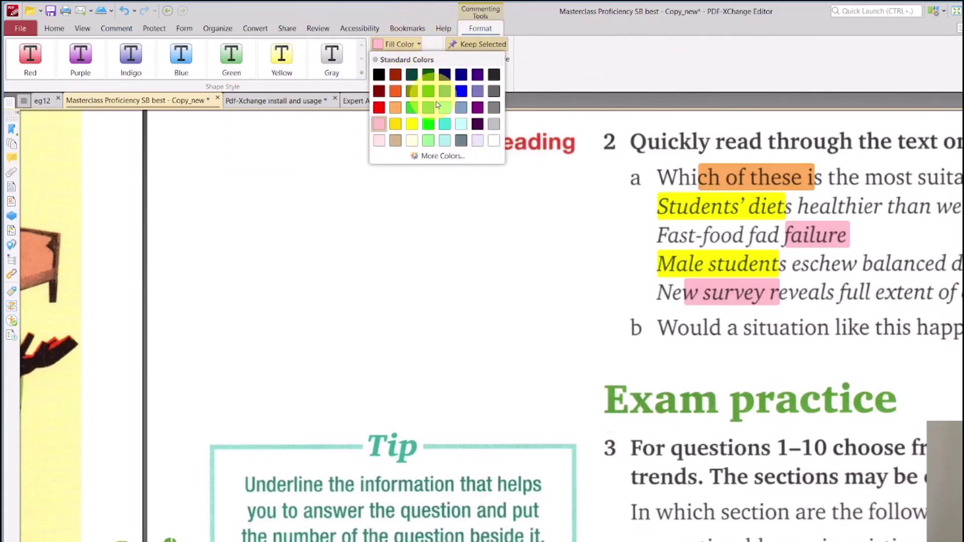
click(409, 44)
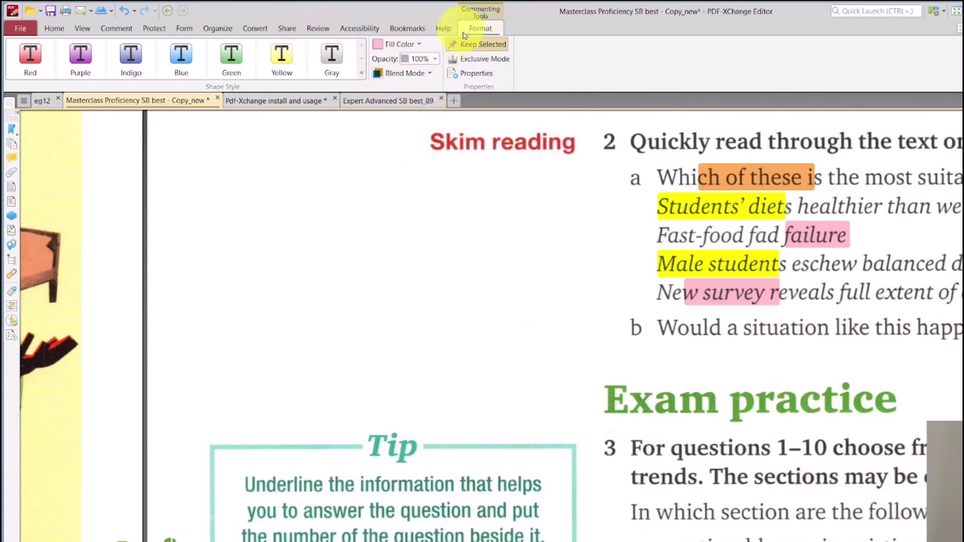
click(117, 28)
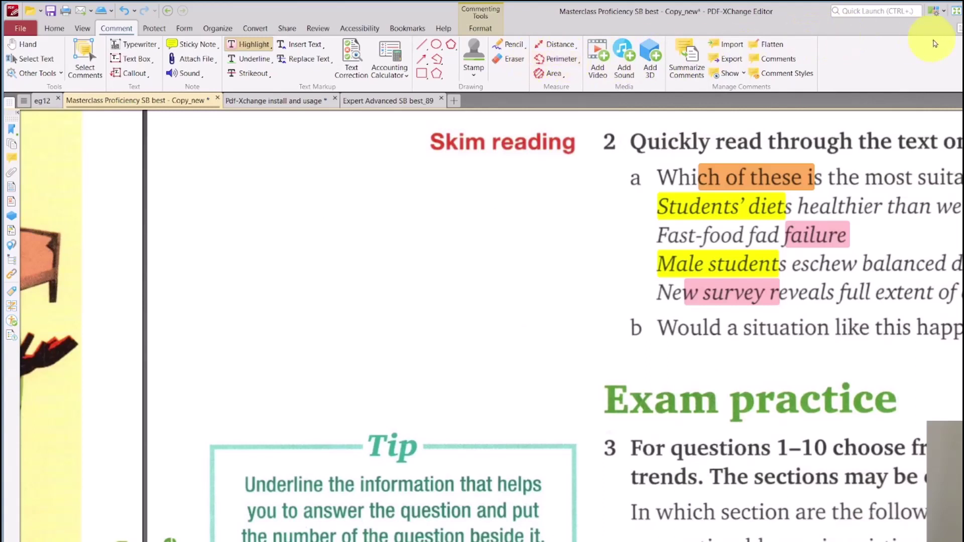
- Draw a blue freehand squiggle below the "Skim reading" heading with the Pencil tool and show the available pencil styles
click(512, 47)
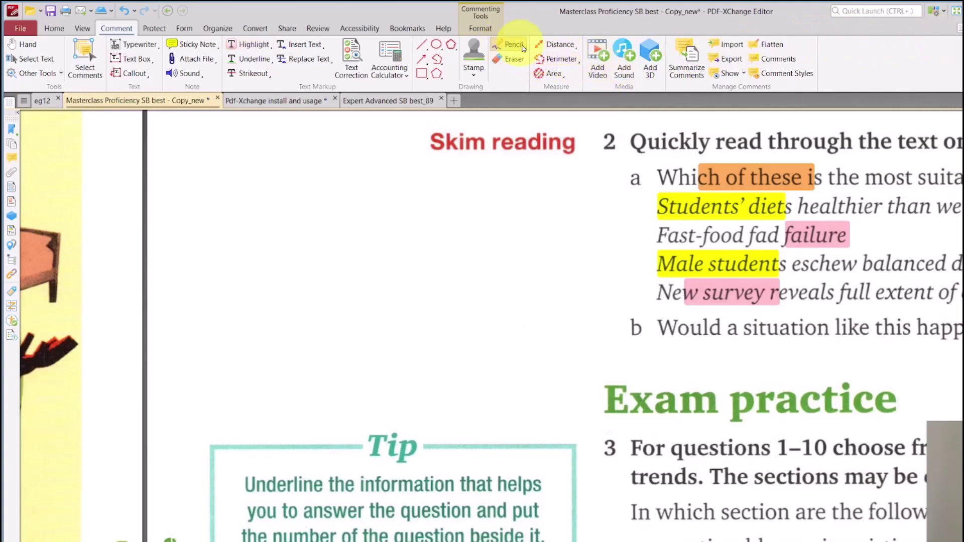
mouse_move(564, 190)
mouse_down()
mouse_move(563, 243)
mouse_move(535, 257)
mouse_up()
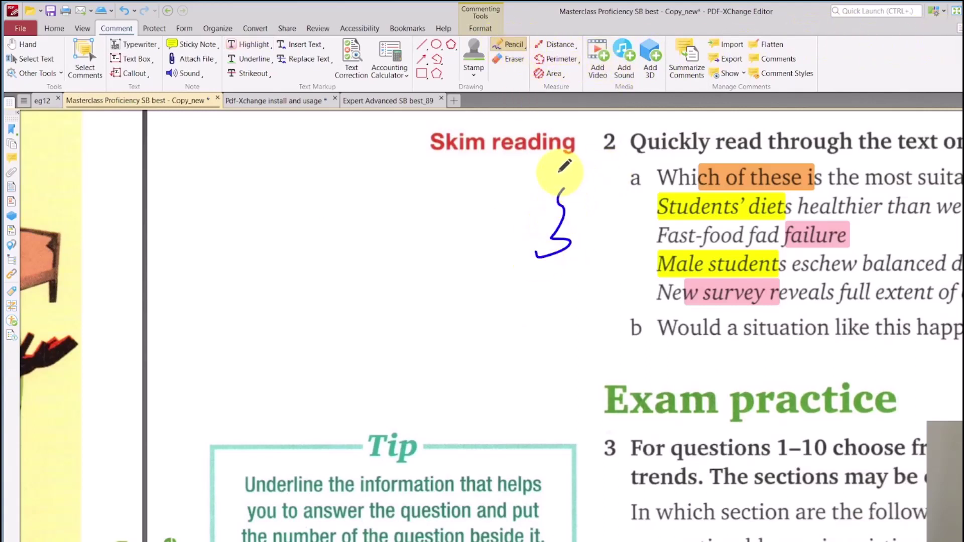
click(523, 45)
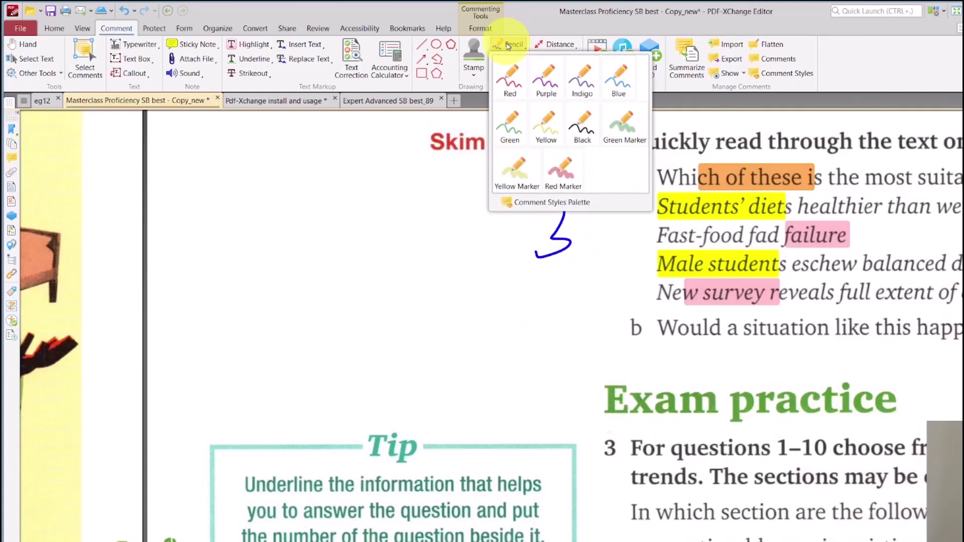
- Switch from the Ribbon to the Classic interface and show the line widths available for the Pencil tool
click(480, 28)
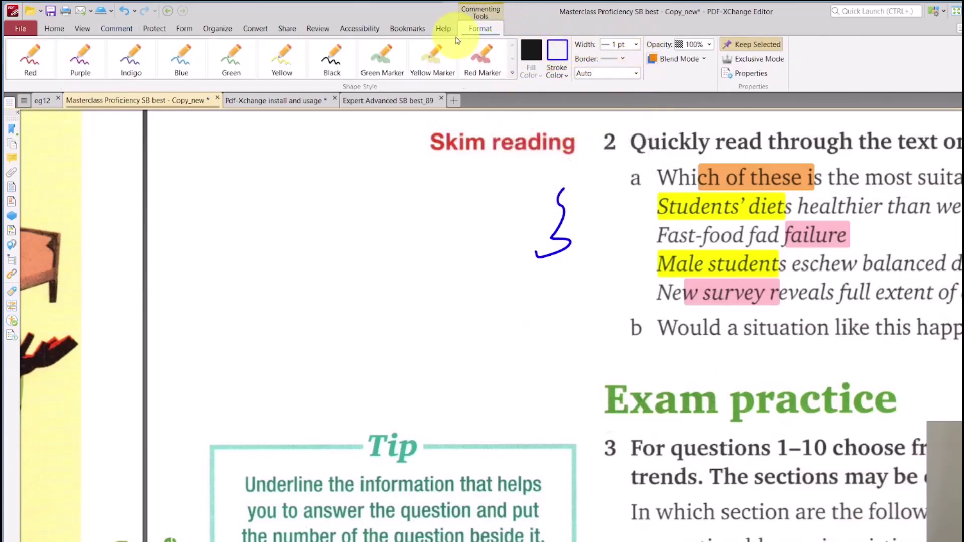
click(935, 11)
click(946, 33)
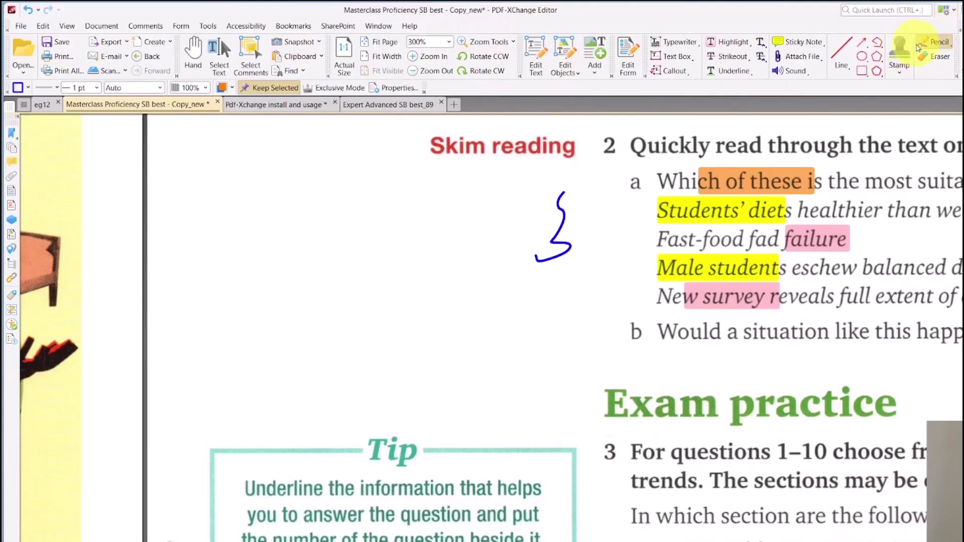
click(932, 44)
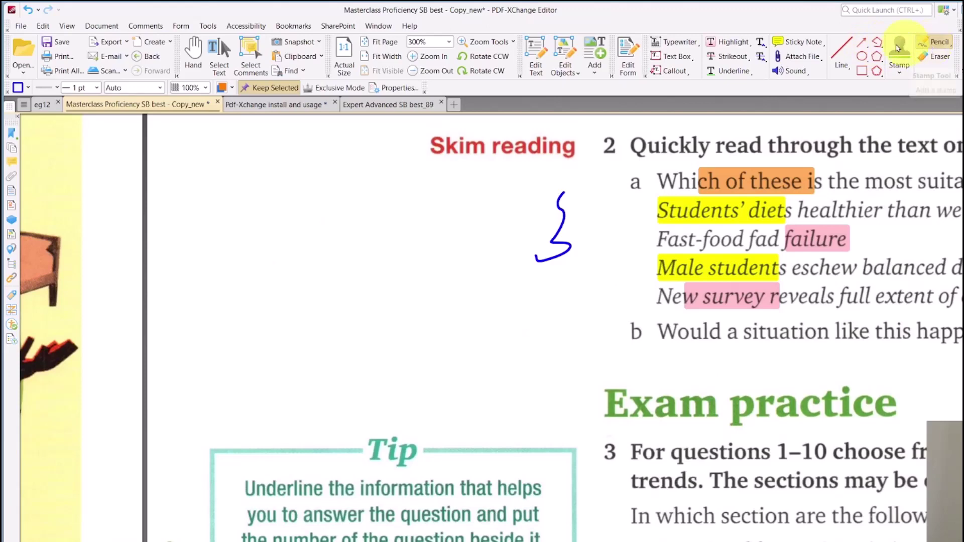
click(97, 88)
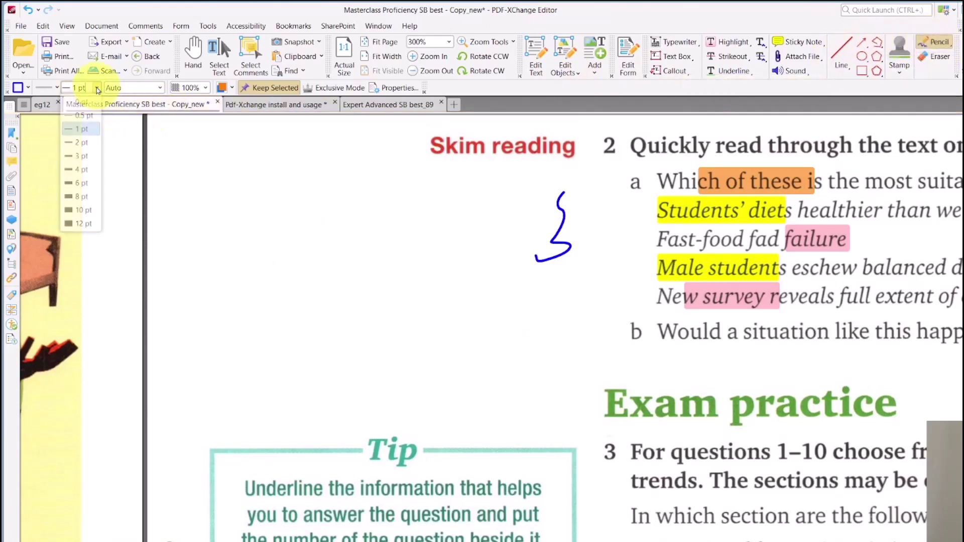
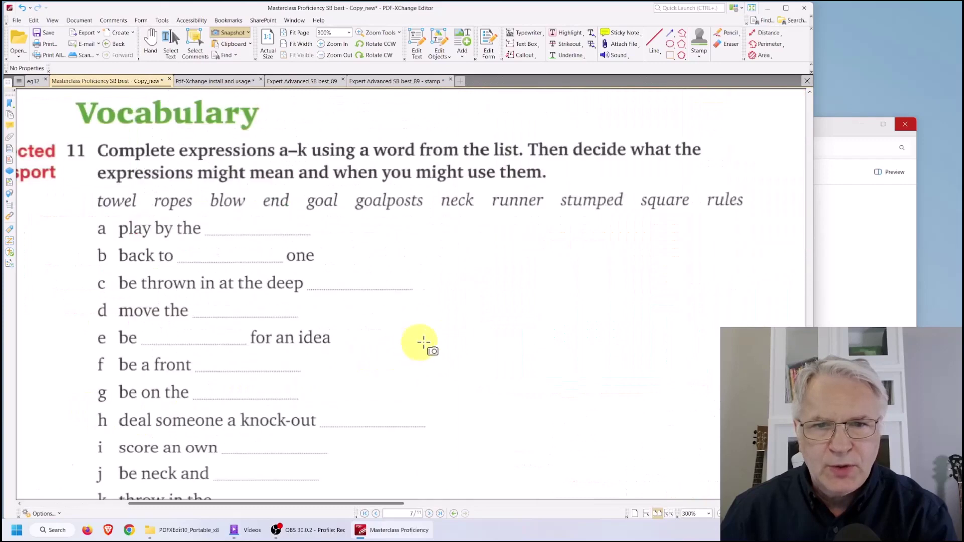
- Take a snapshot of the word "towel" in Vocabulary exercise 11 at 800% zoom and paste it onto the page
scroll(419, 340, down, 1)
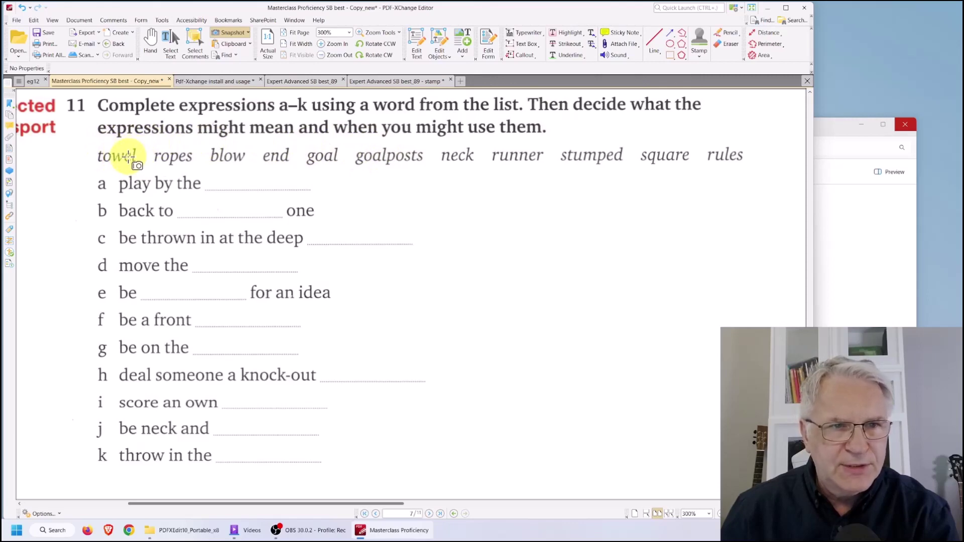
scroll(95, 150, up, 5)
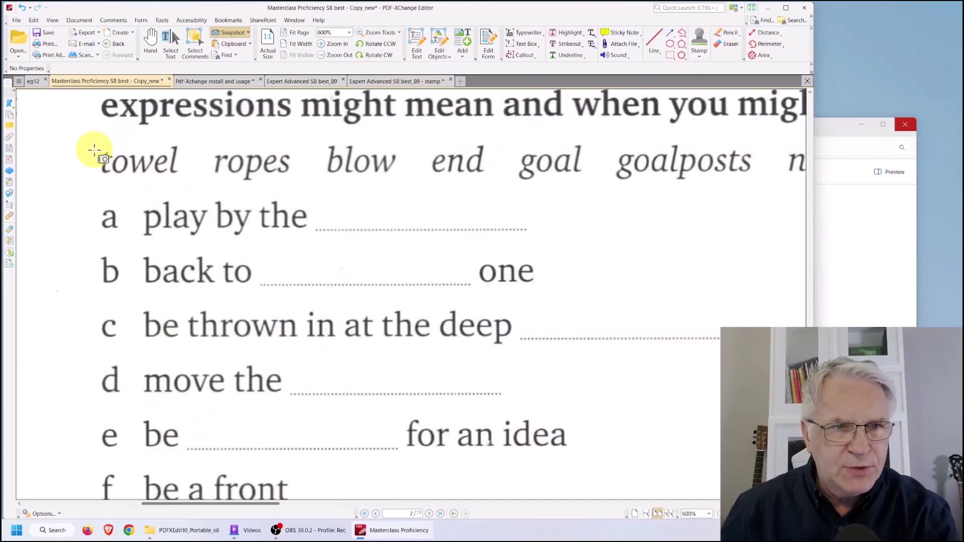
drag(100, 144, 211, 183)
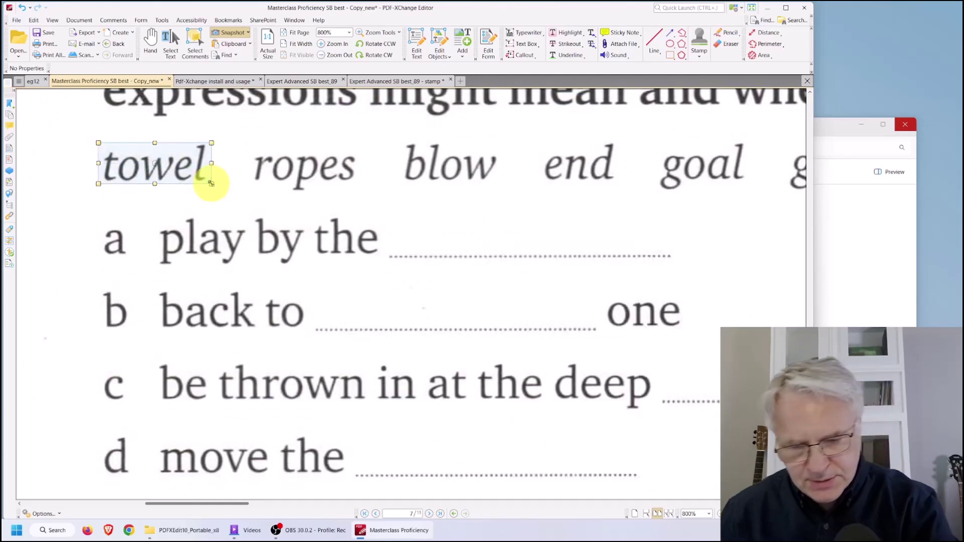
key(ctrl+v)
key(ctrl+v)
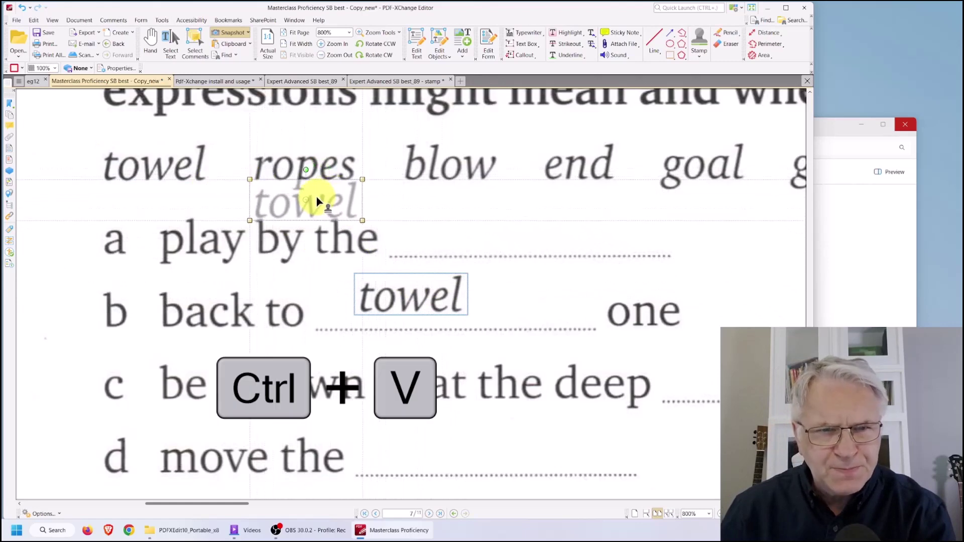
- Place the pasted "towel" snapshot exactly over the original word in the list and reselect it with the Hand tool
click(164, 159)
key(ctrl+z)
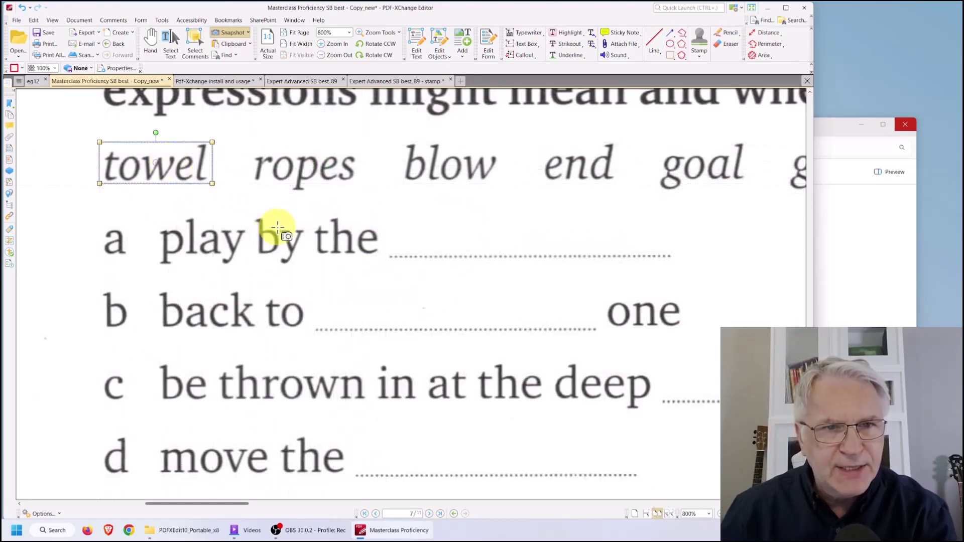
click(150, 36)
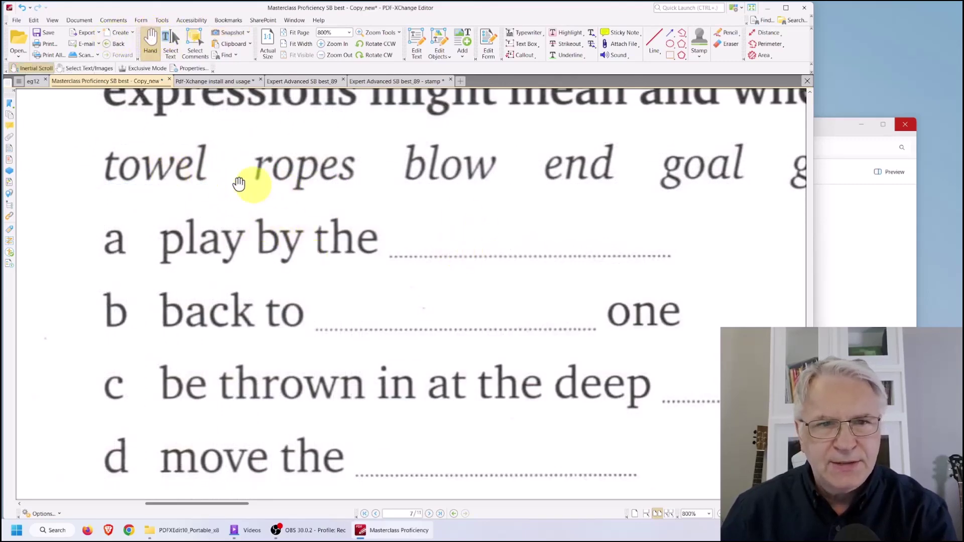
mouse_move(202, 196)
mouse_down()
mouse_move(281, 200)
mouse_move(498, 240)
mouse_move(166, 173)
mouse_up()
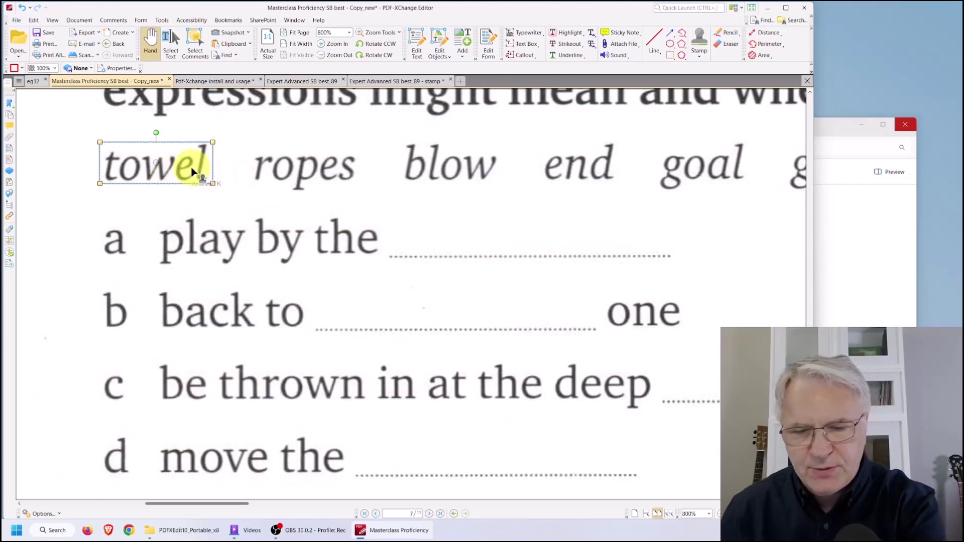
key(Escape)
- Take a snapshot of "towel" at 105.93% zoom, paste it near the exercise 11 instructions and delete the pasted copy
ctrl+scroll(150, 183, down, 6)
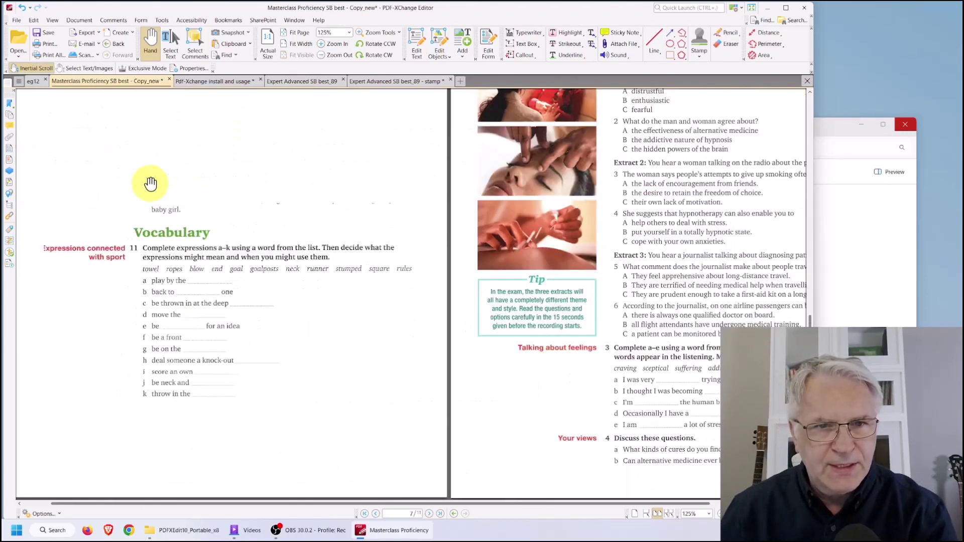
ctrl+scroll(150, 184, down, 1)
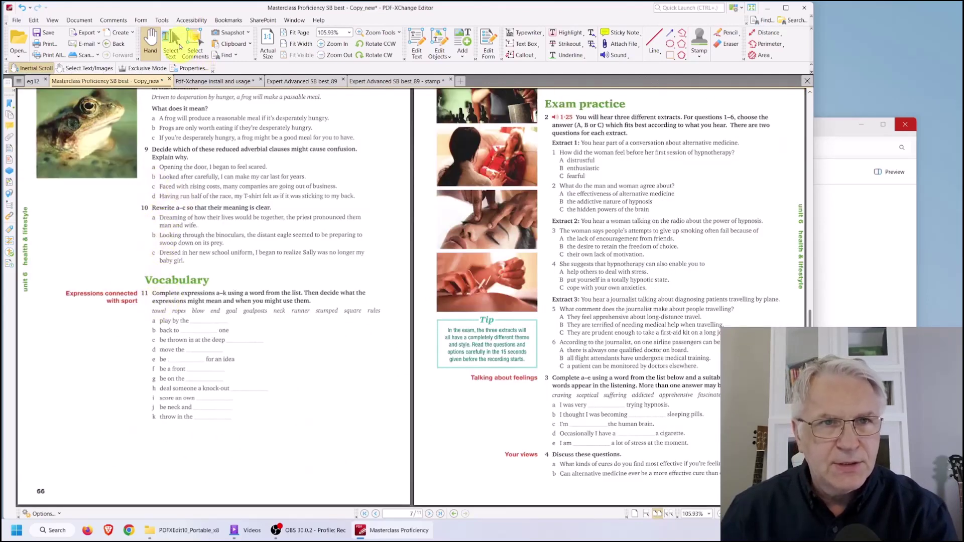
click(229, 33)
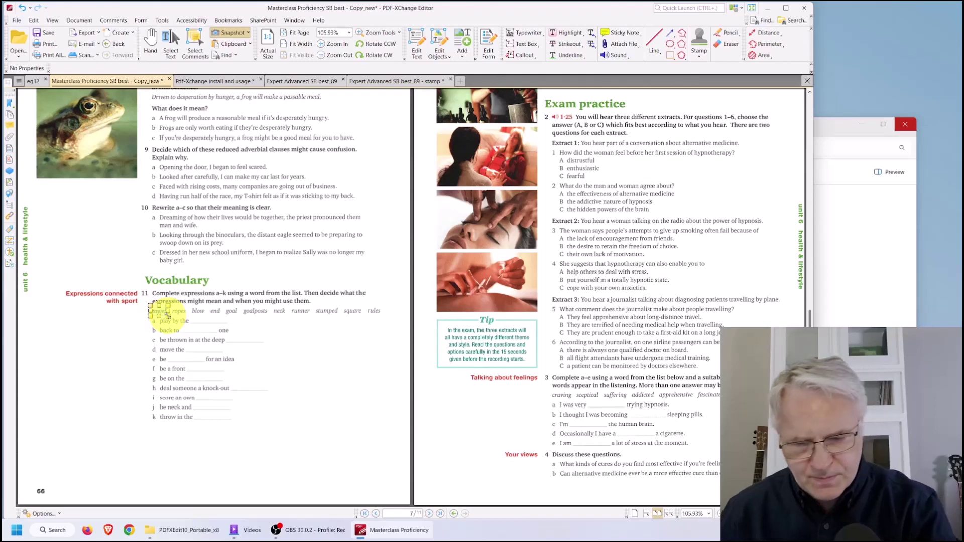
key(ctrl+v)
ctrl+scroll(168, 326, up, 10)
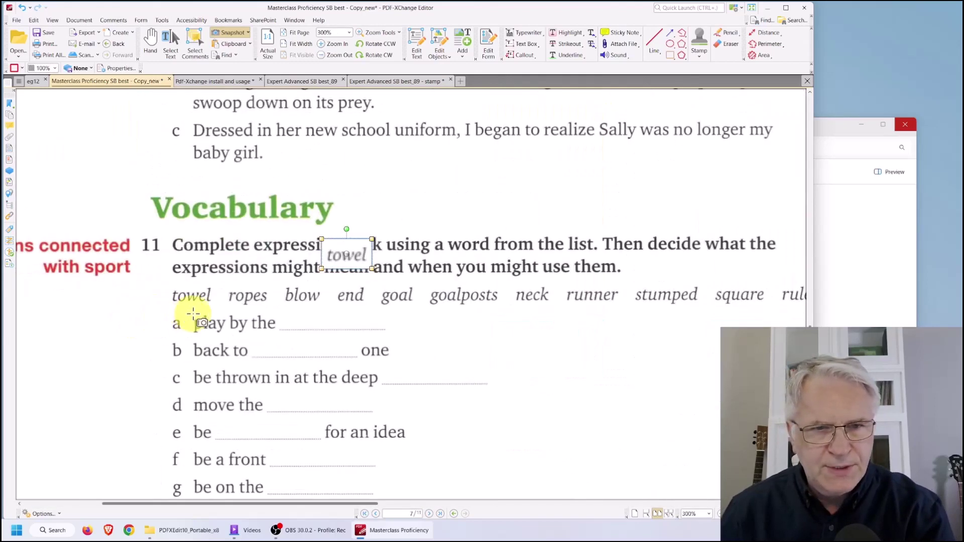
drag(485, 220, 336, 272)
key(Delete)
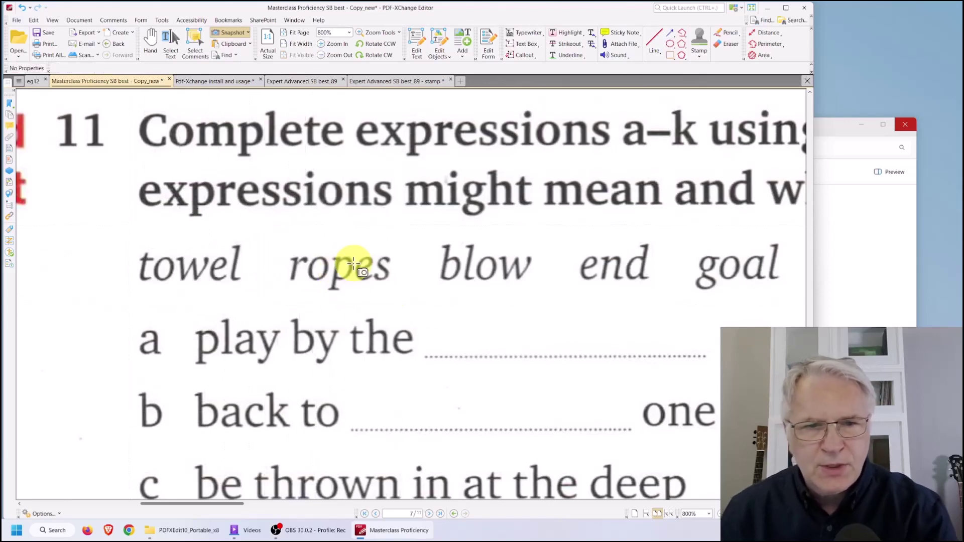
- Take a snapshot of "towel" at 600% zoom, paste it and position the copy over the original word
scroll(354, 264, down, 1)
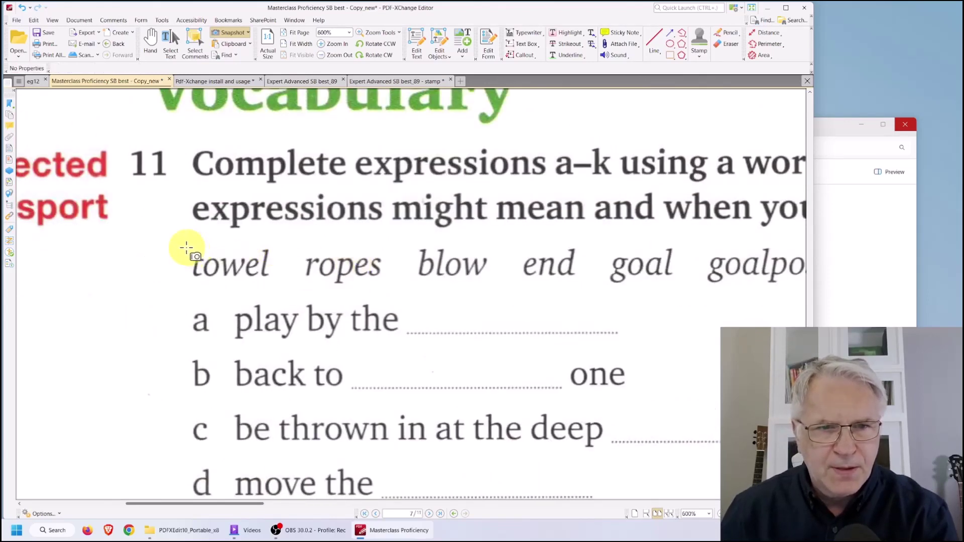
drag(188, 247, 276, 282)
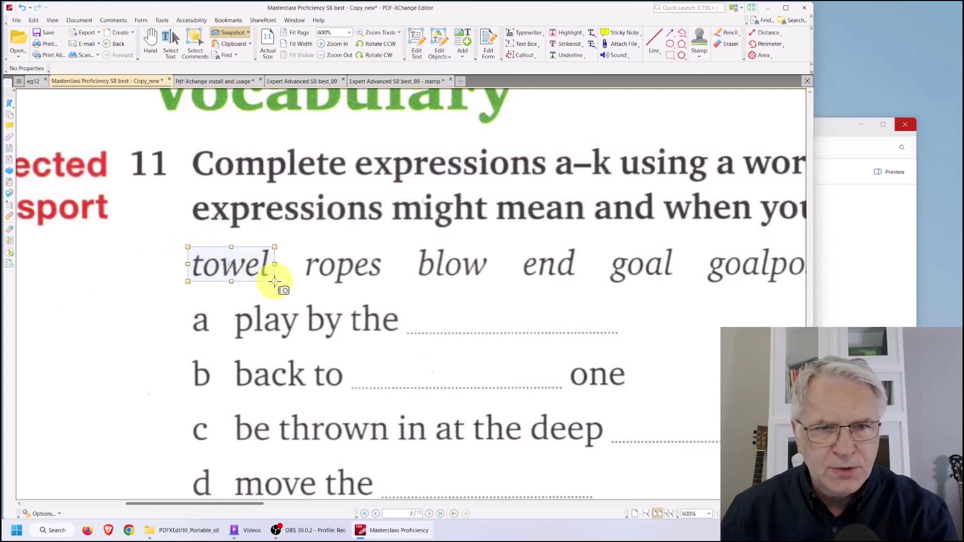
key(ctrl+v)
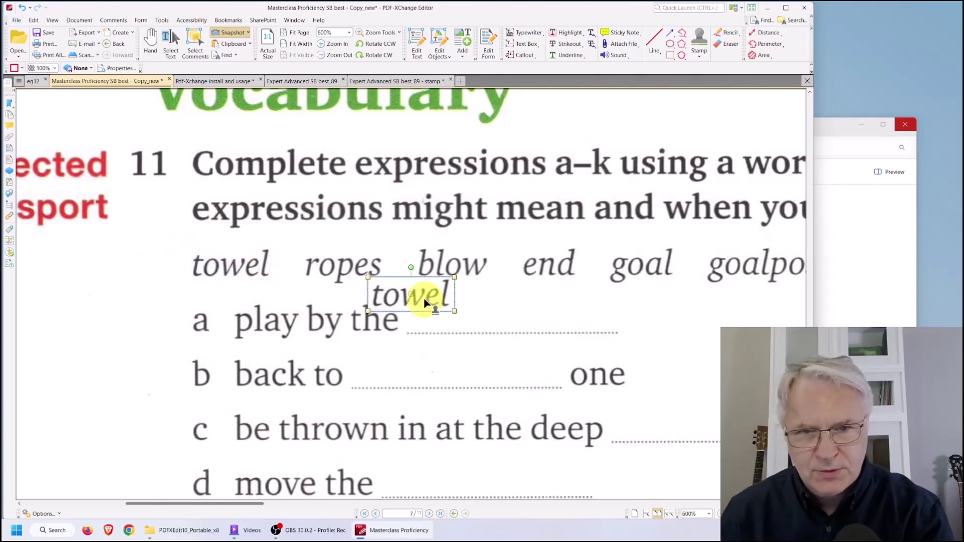
drag(426, 305, 242, 268)
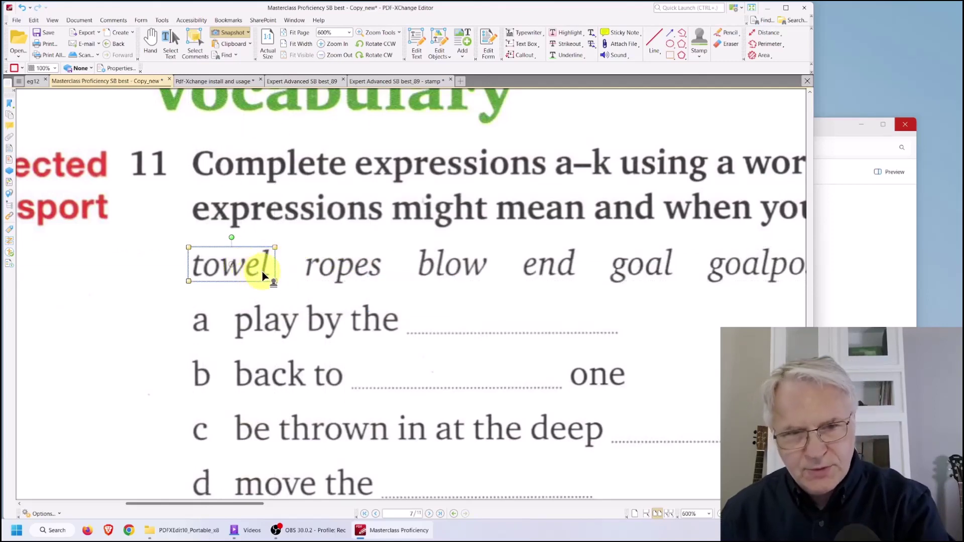
- With the Hand tool, move the "towel" copies from the word list into the gaps of items a to d
click(150, 40)
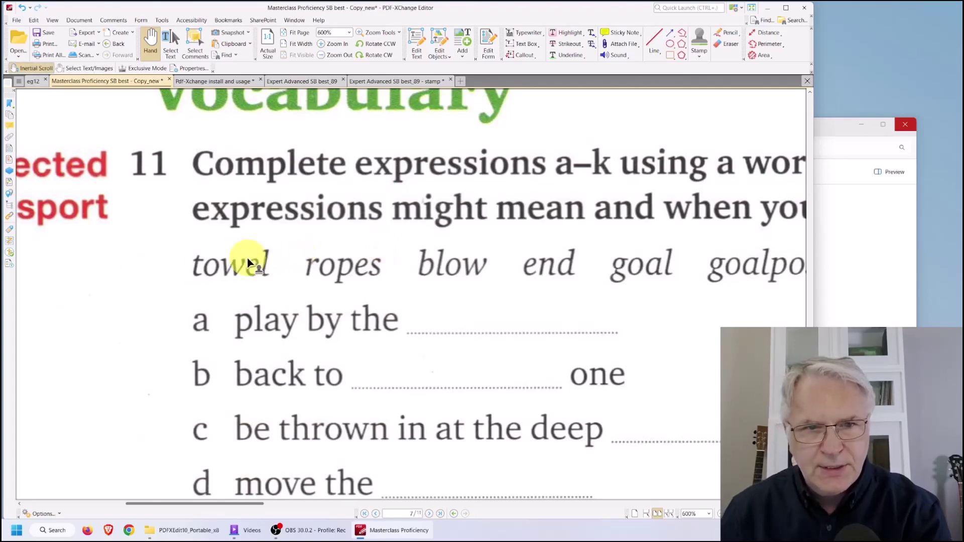
drag(247, 260, 483, 304)
drag(254, 271, 477, 469)
click(459, 244)
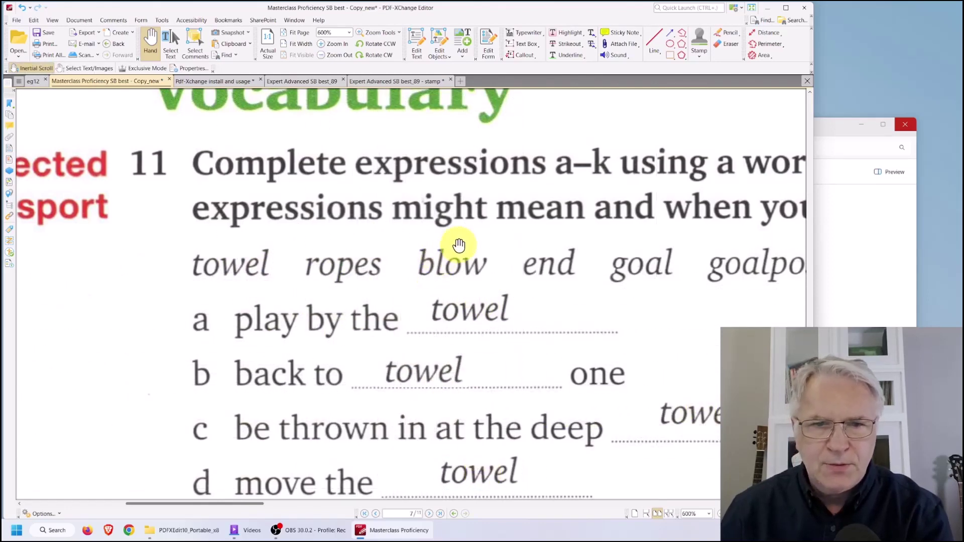
- Go to pages 62 and 63 of the book and switch to the Ribbon interface
scroll(460, 245, down, 3)
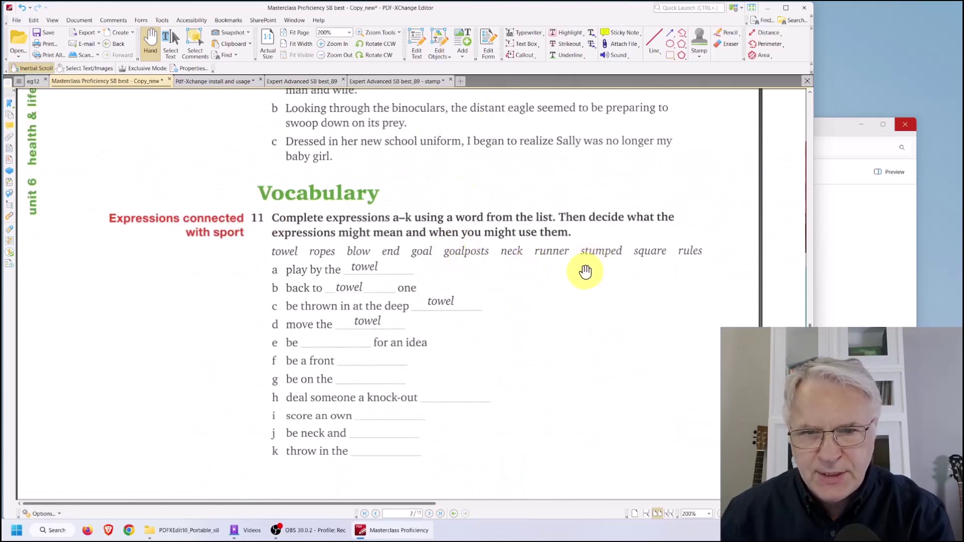
scroll(583, 269, up, 2)
scroll(582, 268, down, 2)
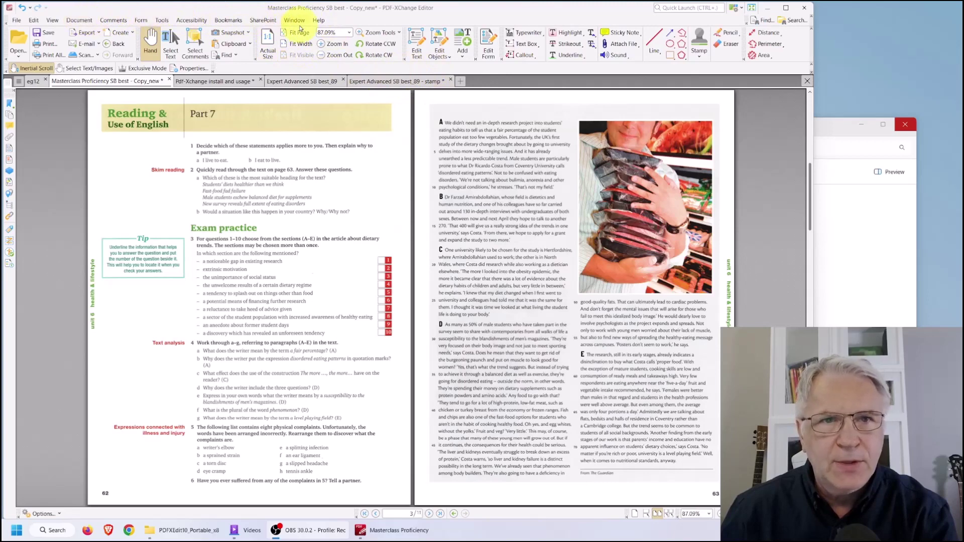
click(740, 8)
click(748, 22)
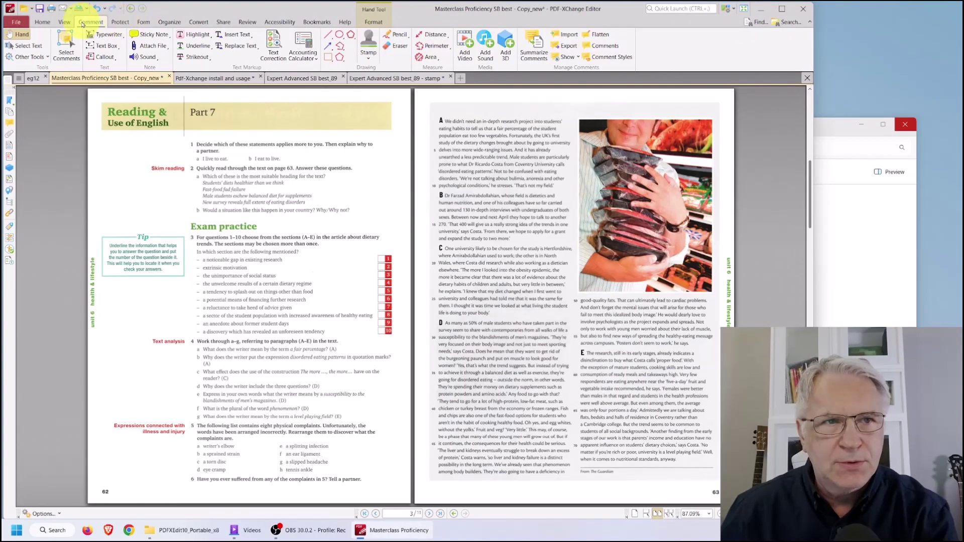
- Split the document view into two side-by-side panes and return it to a single pane
click(64, 22)
click(552, 40)
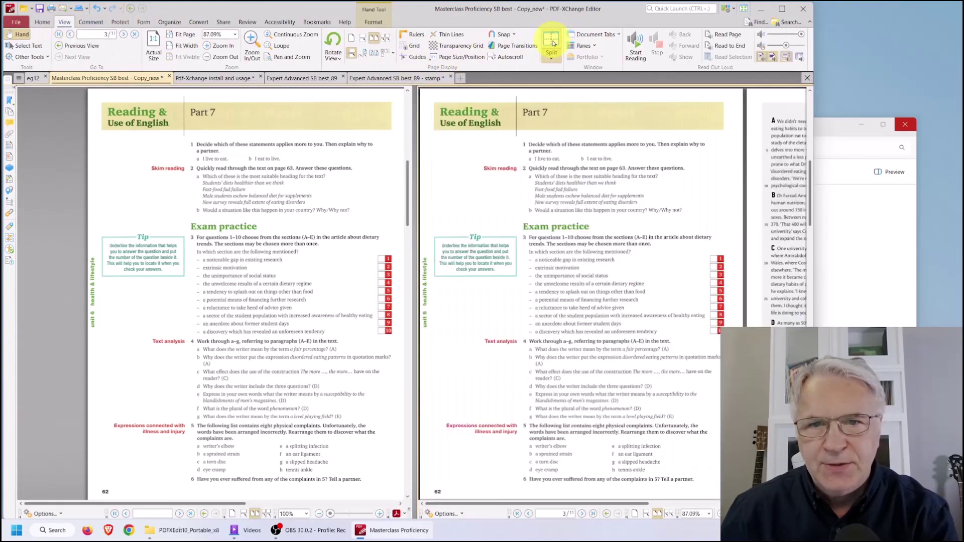
click(553, 42)
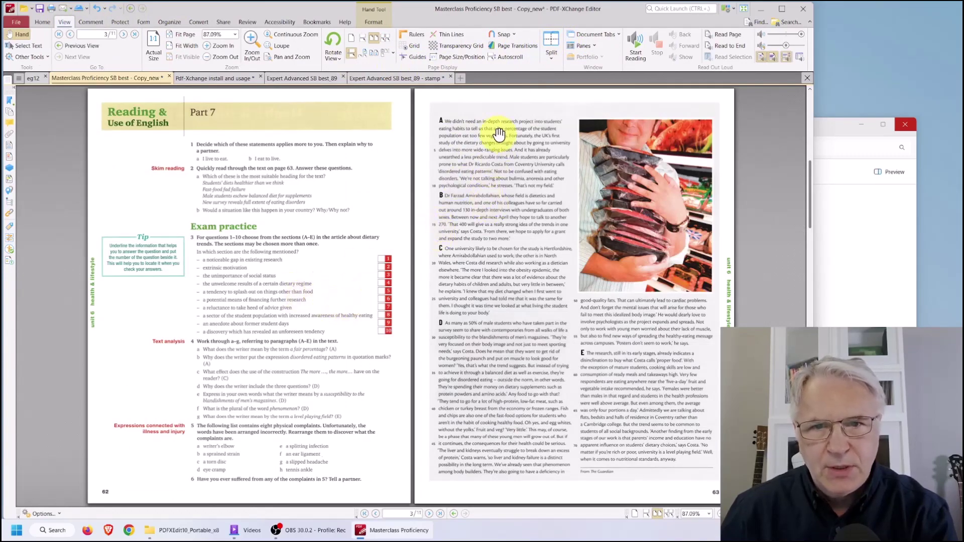
- Examine the article sections on page 63 and the Exam practice questions on page 62 at different zoom levels
scroll(484, 131, up, 4)
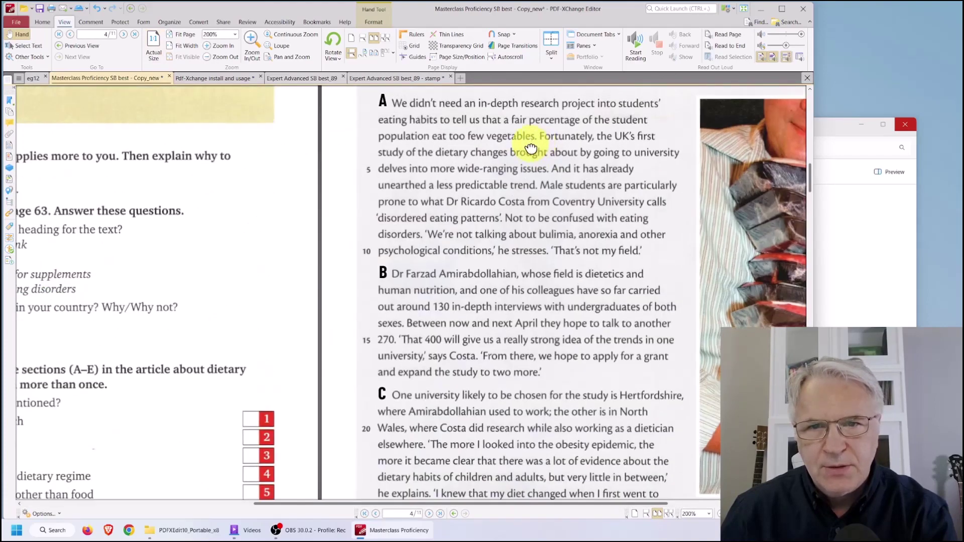
drag(527, 144, 524, 207)
scroll(523, 211, down, 4)
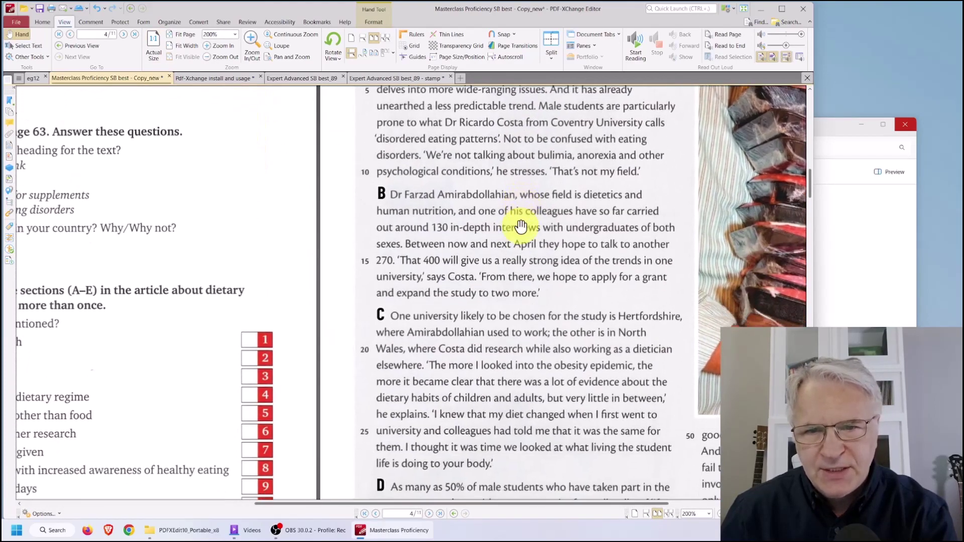
scroll(520, 223, up, 2)
drag(518, 223, 461, 234)
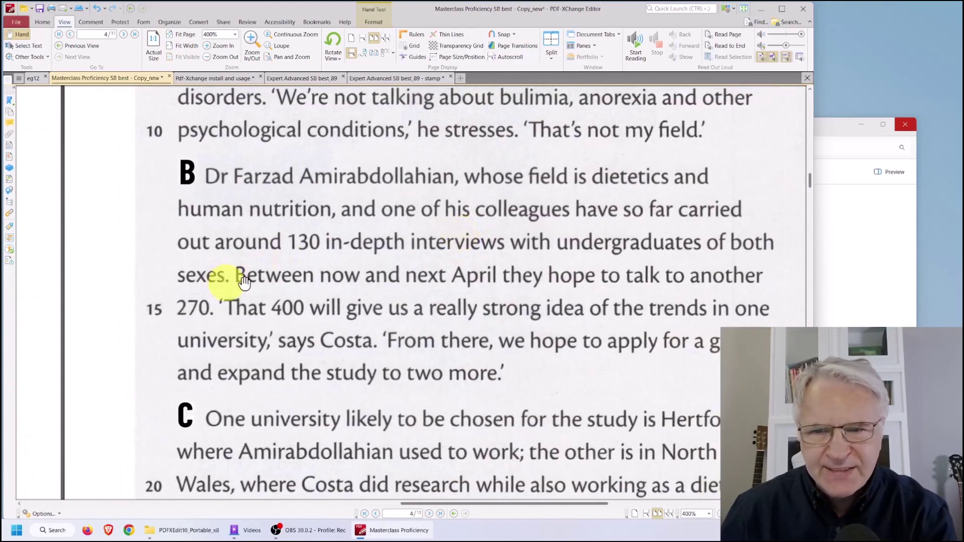
scroll(220, 270, down, 3)
scroll(198, 297, up, 3)
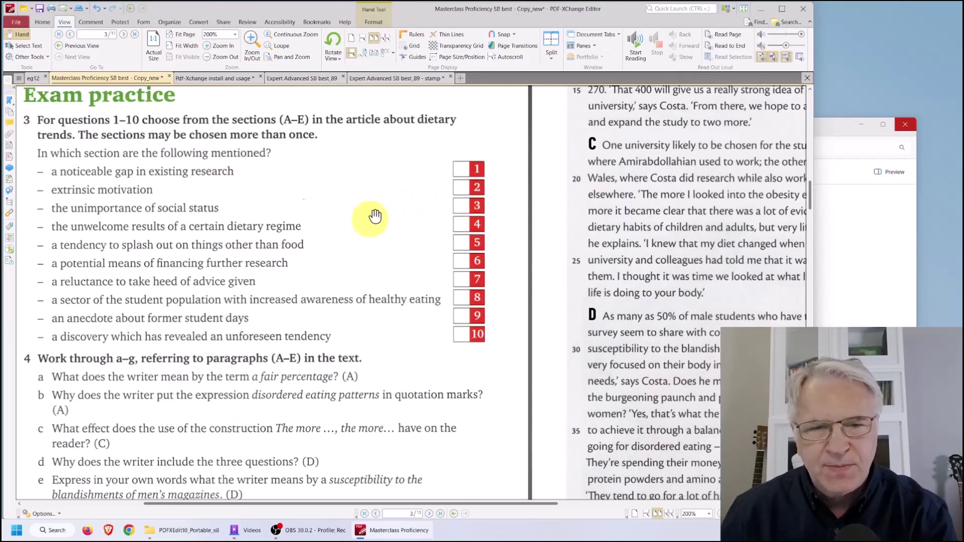
scroll(361, 225, down, 3)
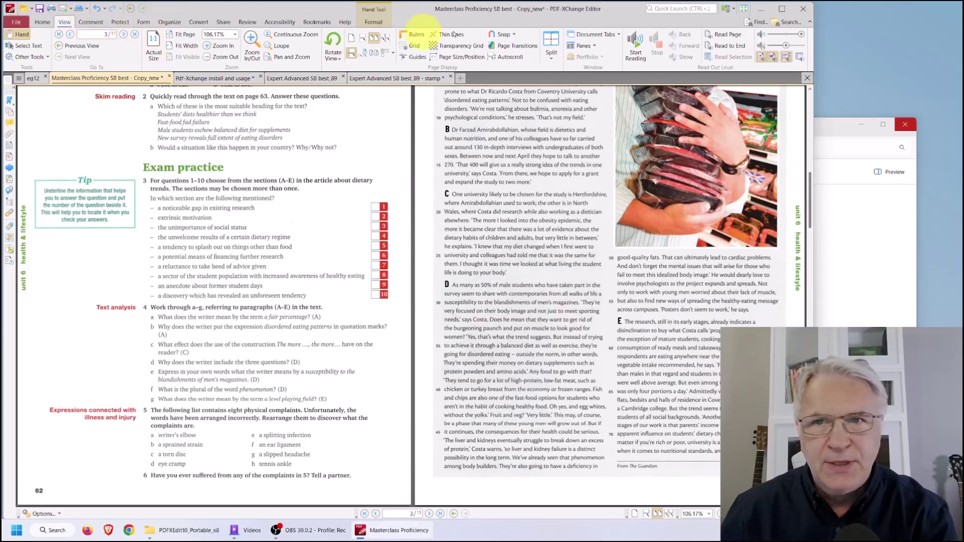
click(91, 22)
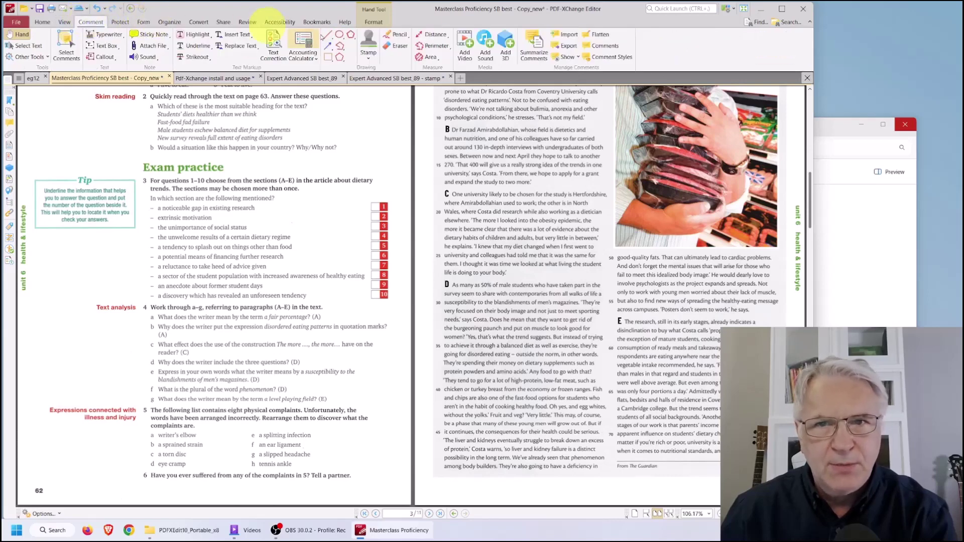
click(63, 23)
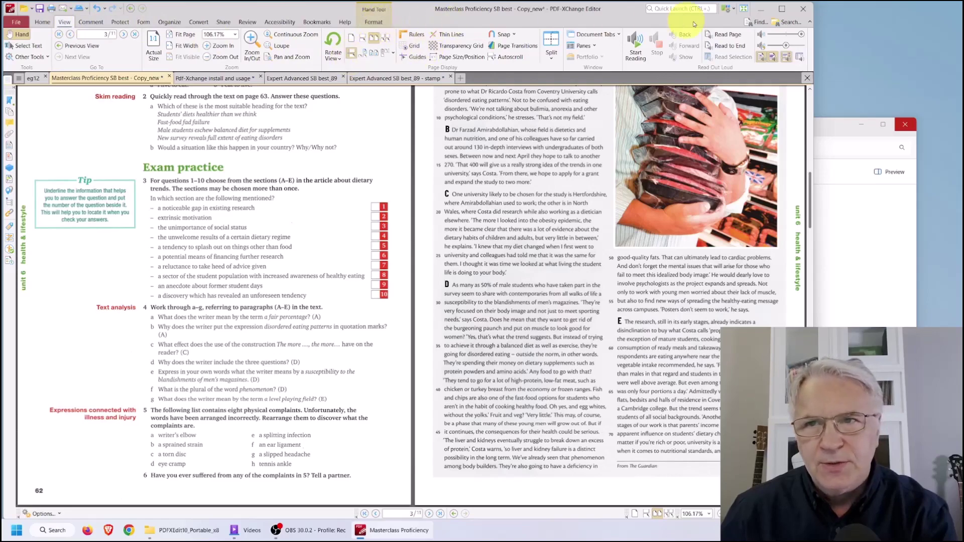
- Switch to the Classic toolbar interface and search the toolbar customization commands for "split"
click(728, 9)
click(734, 22)
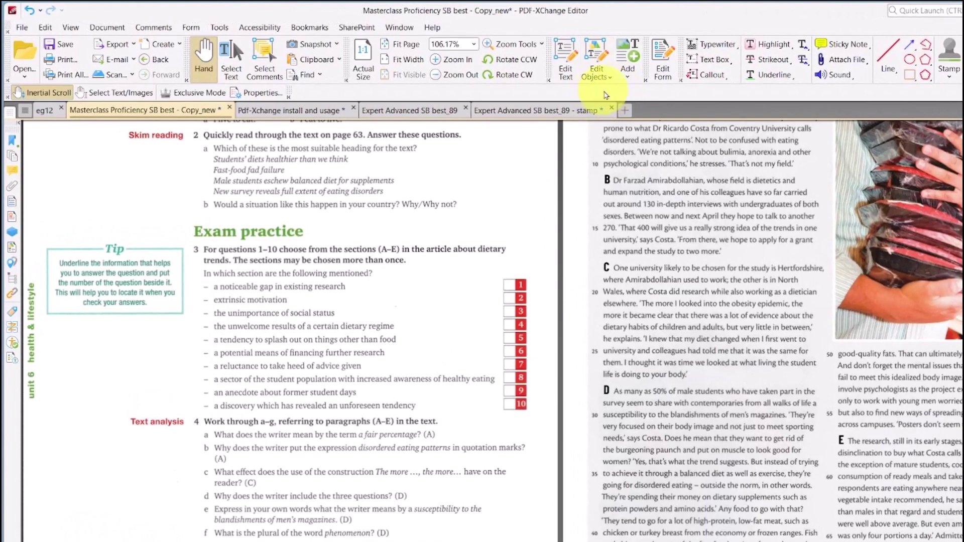
right_click(574, 93)
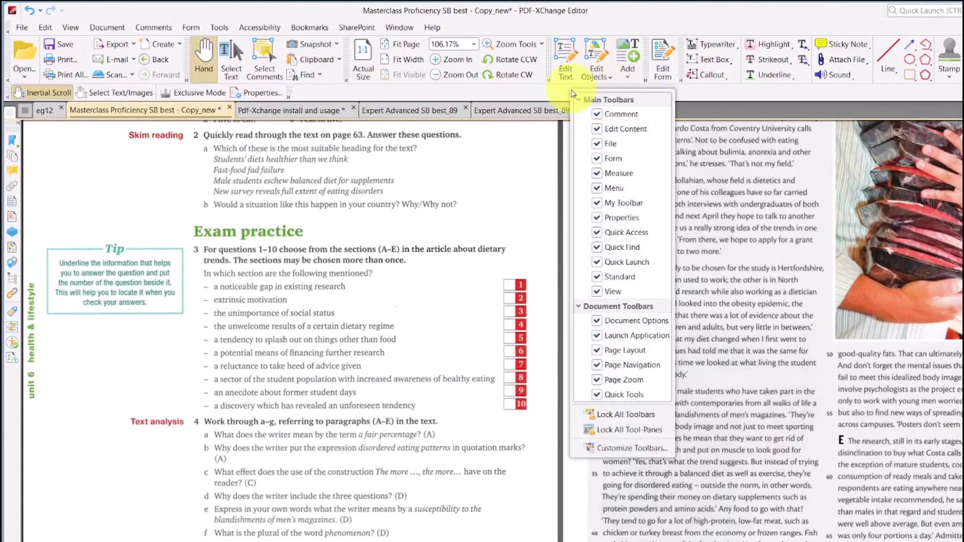
click(608, 450)
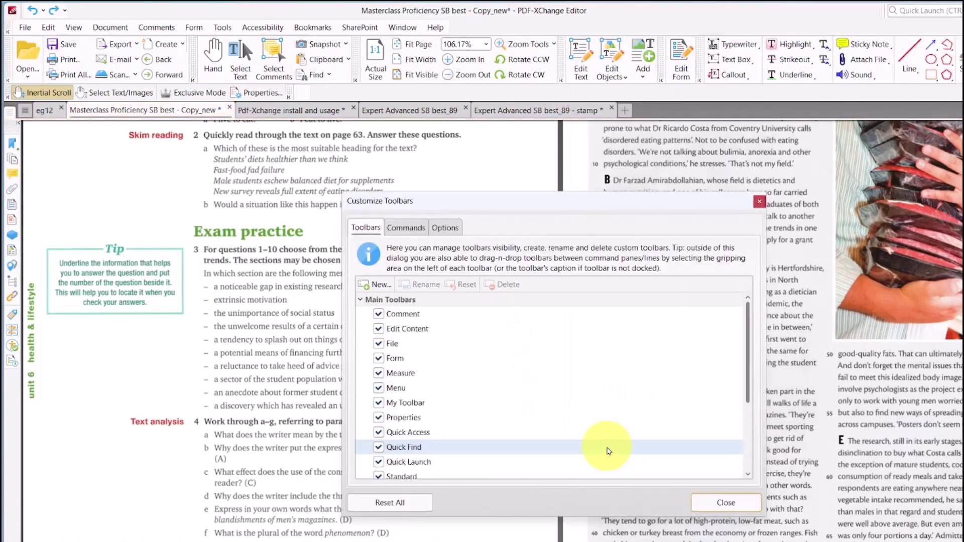
click(405, 228)
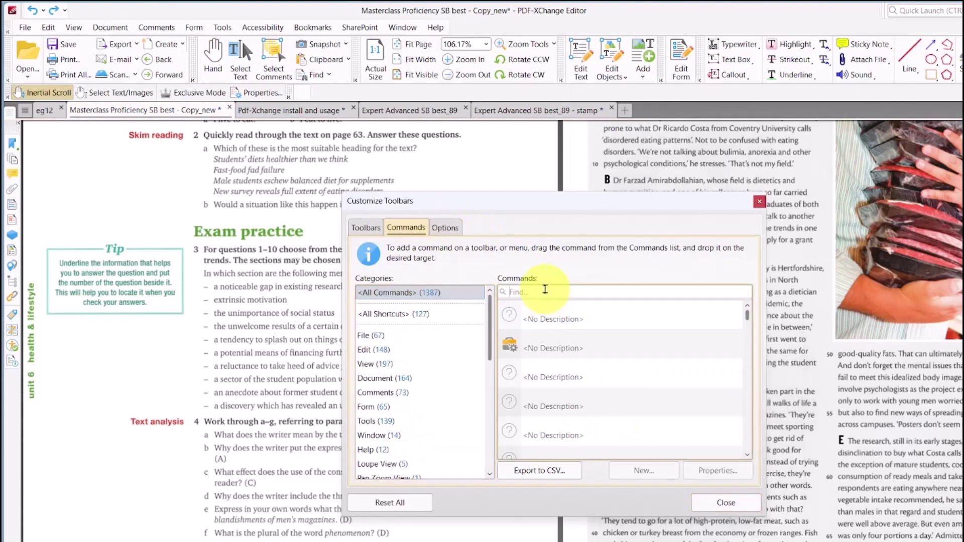
text(split)
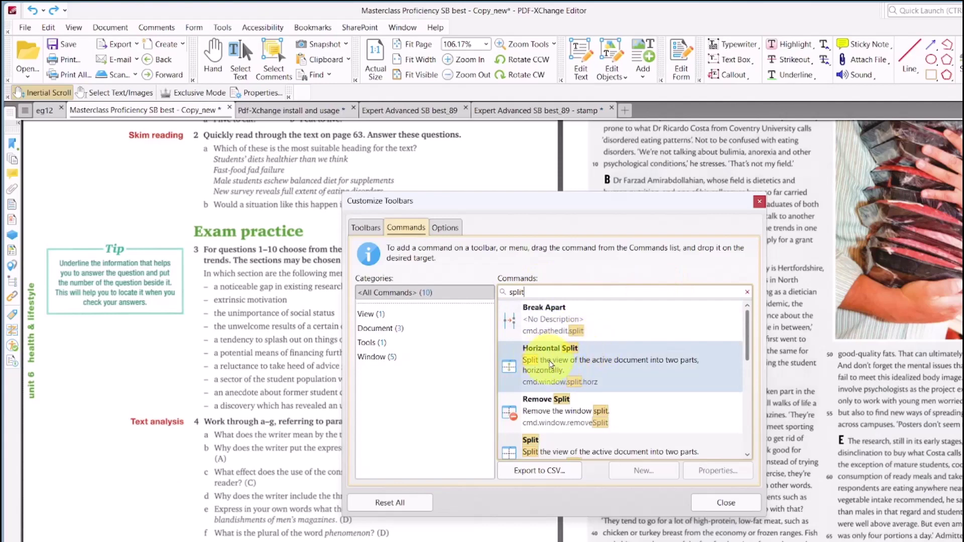
- Add the Horizontal Split, Remove Split and Vertical Split commands to the end of the properties toolbar row and finish customizing
drag(551, 362, 451, 89)
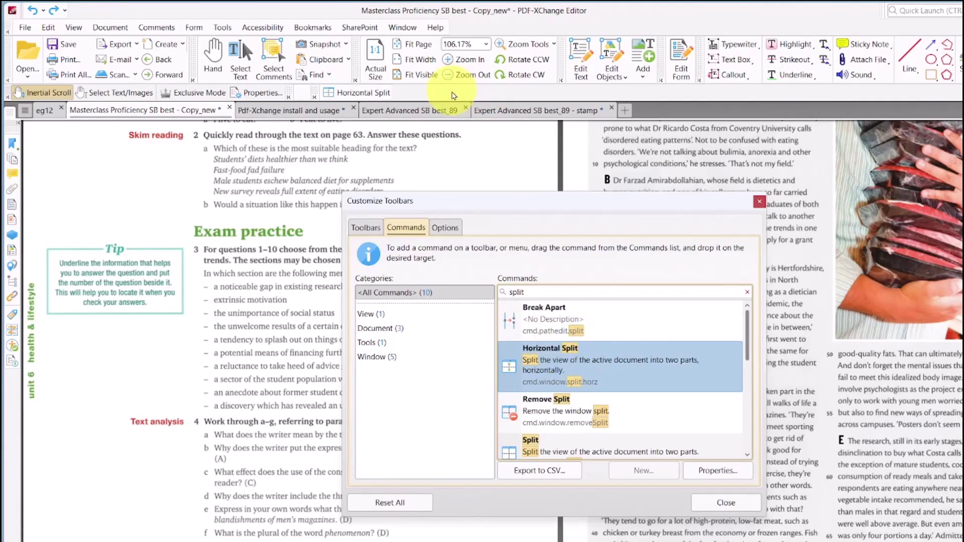
drag(552, 411, 455, 103)
drag(746, 324, 474, 84)
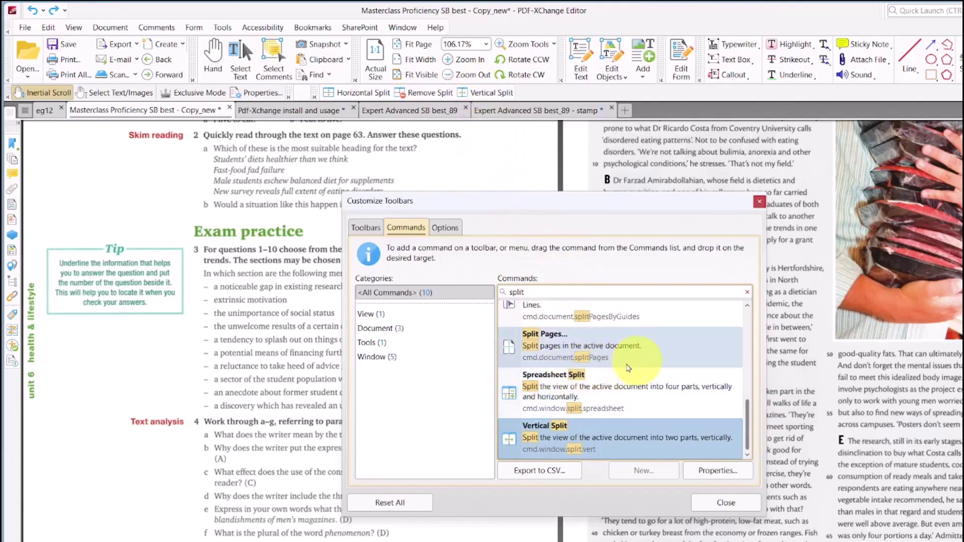
click(721, 503)
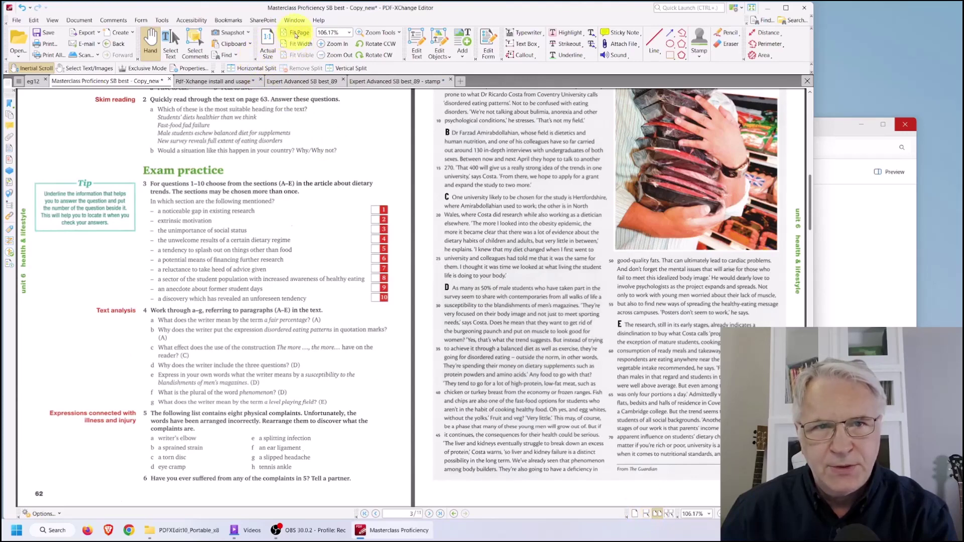
- Fit the whole page in the view and change the layout from two pages to a continuous single page
click(295, 33)
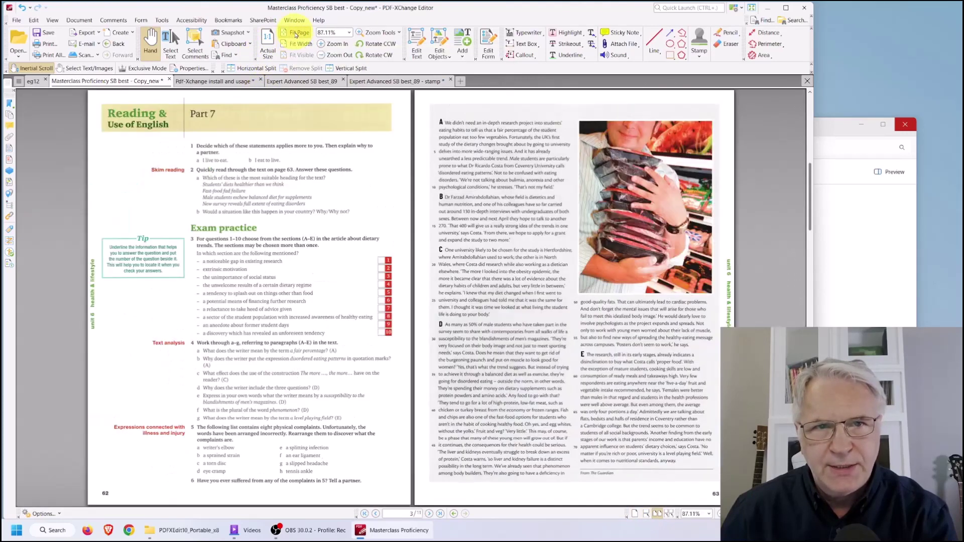
click(645, 514)
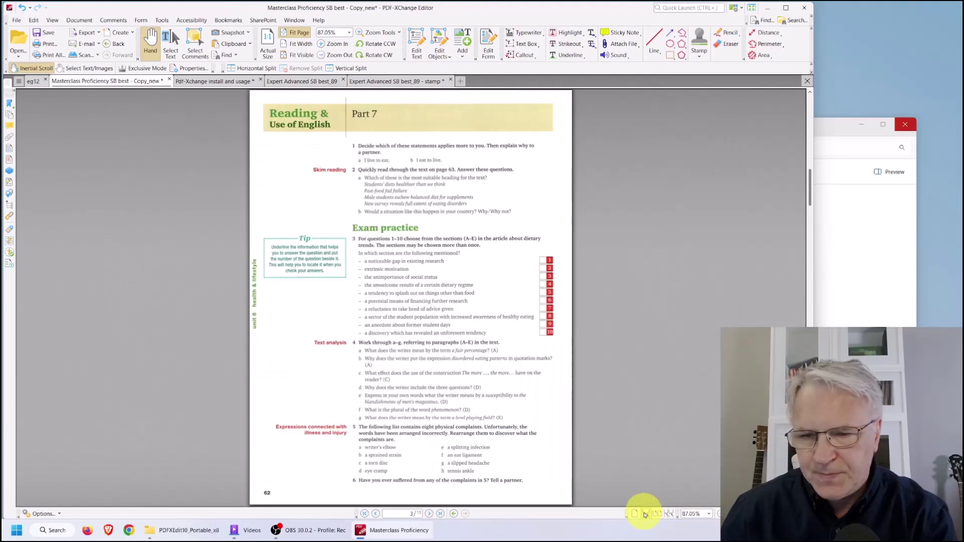
scroll(462, 239, up, 5)
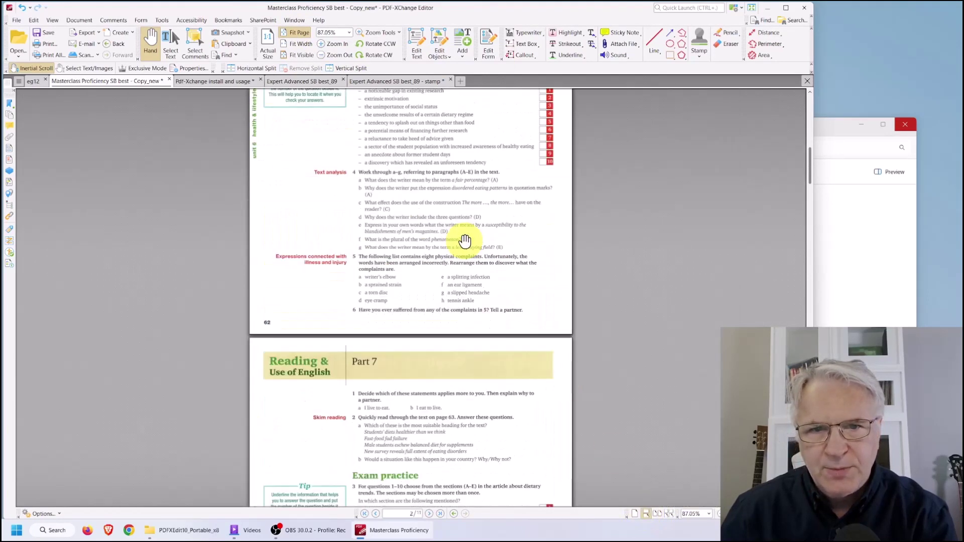
scroll(465, 240, down, 5)
scroll(491, 281, down, 3)
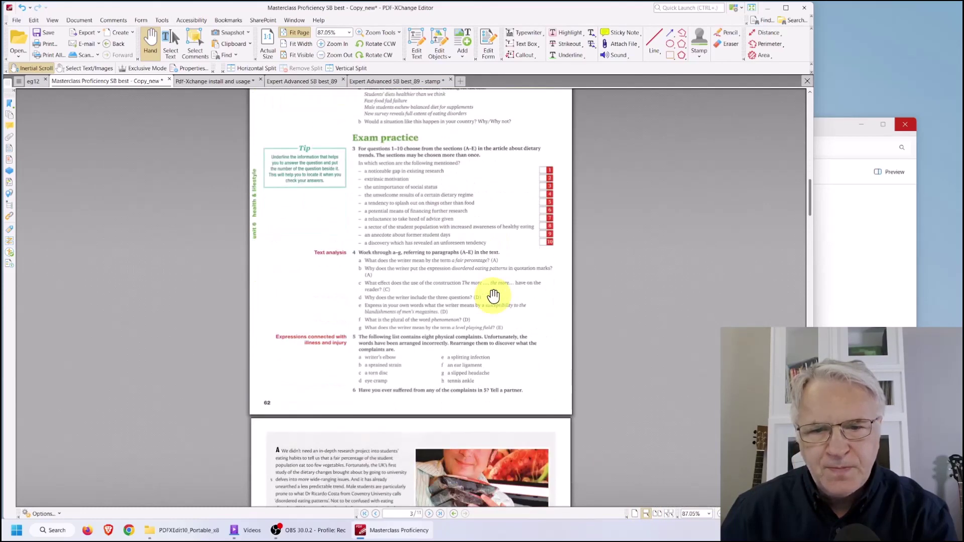
scroll(480, 266, up, 2)
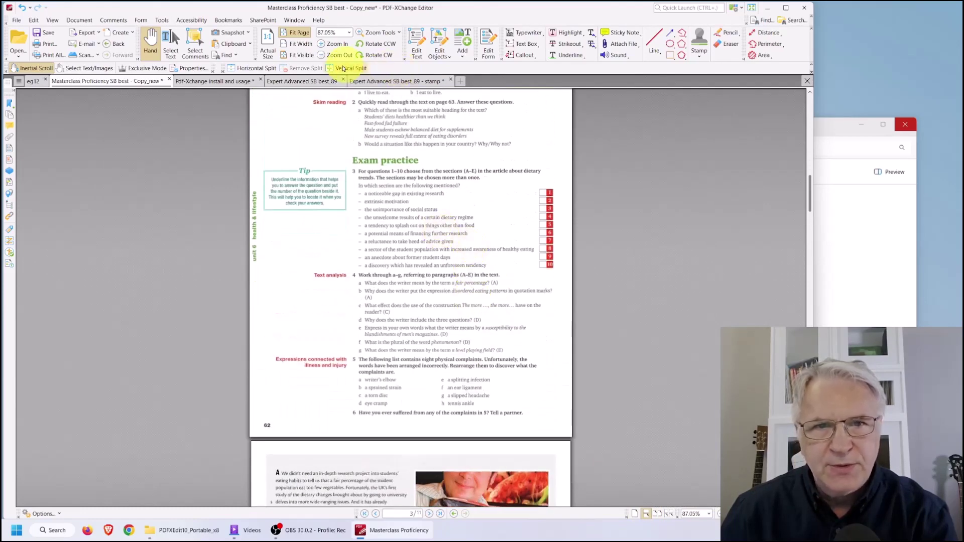
- Split the document vertically and zoom to 200% on the page 62 questions in one pane and the page 63 article in the other
click(344, 69)
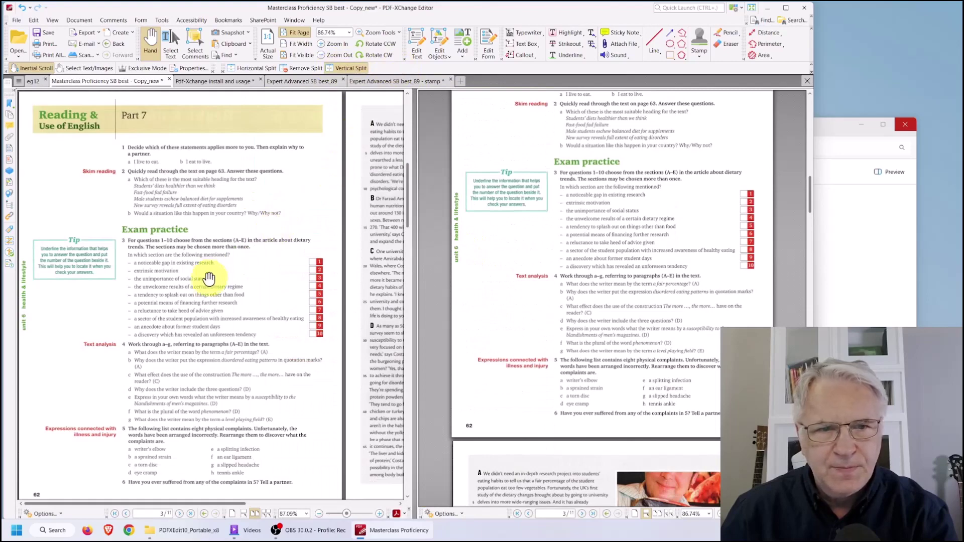
scroll(221, 286, up, 5)
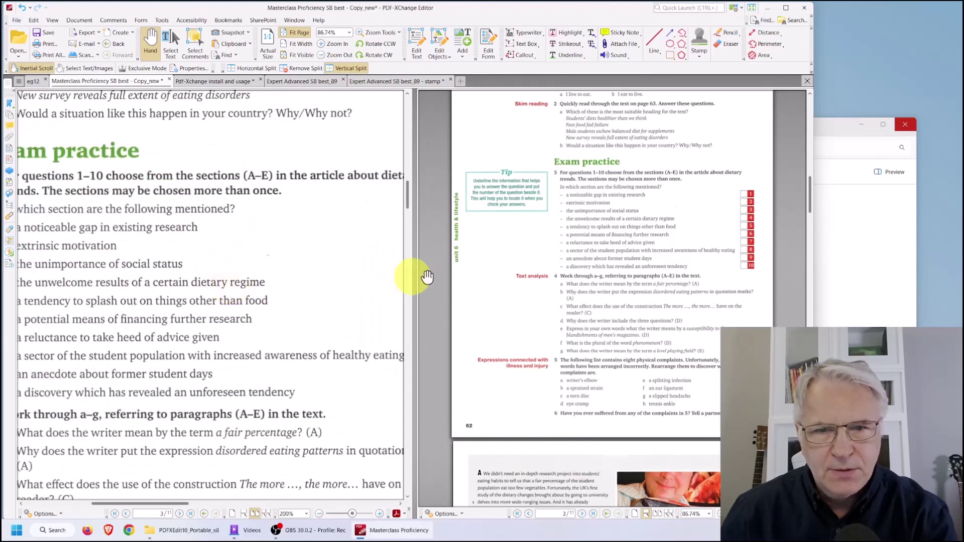
scroll(602, 261, down, 6)
scroll(552, 243, down, 2)
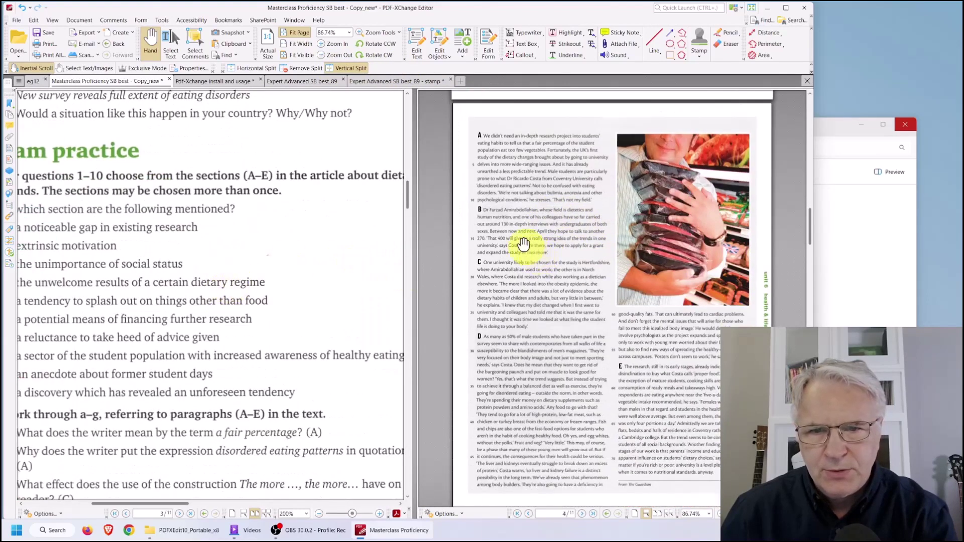
ctrl+scroll(517, 222, up, 3)
ctrl+scroll(510, 223, up, 2)
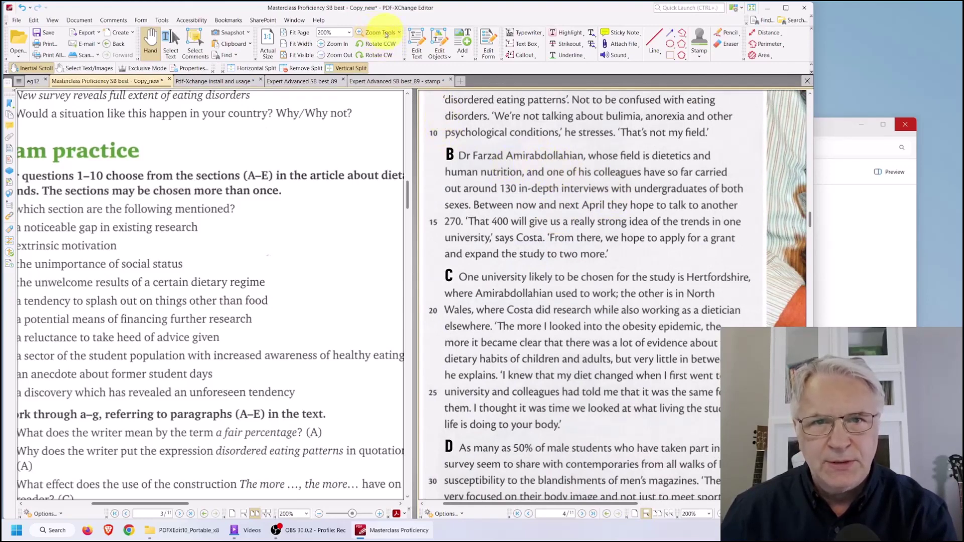
- With the Zoom In/Out Tool, frame article sections A and B in one pane and Exam practice exercise 3 in the other
click(386, 33)
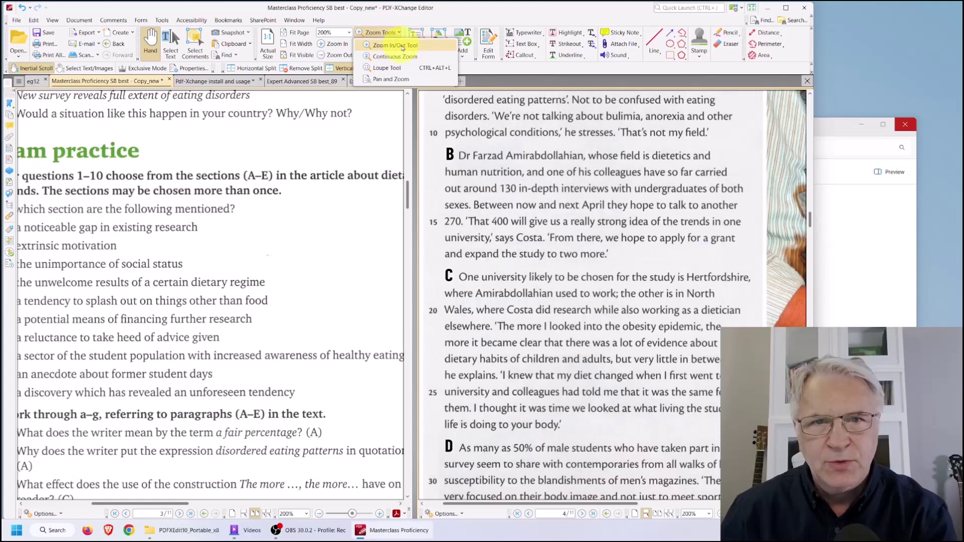
click(392, 46)
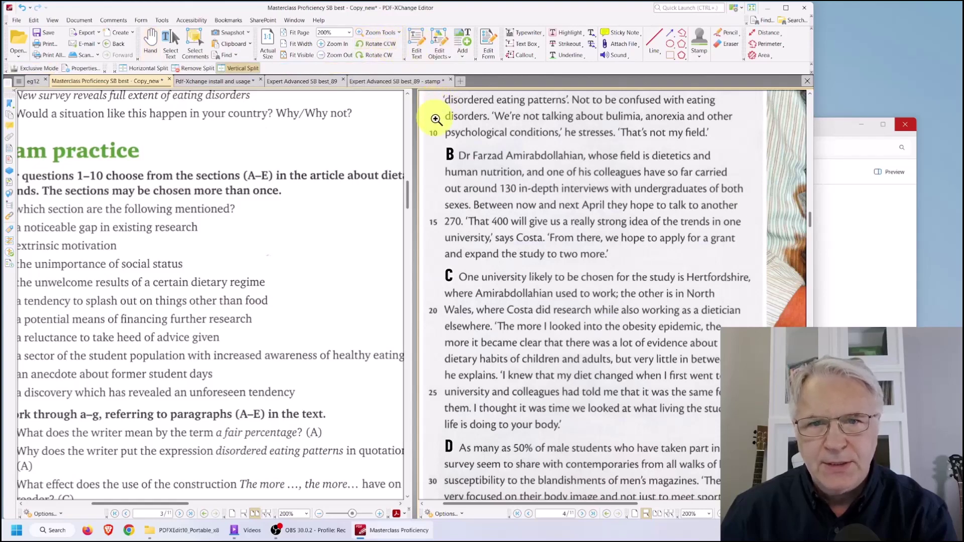
drag(427, 129, 764, 275)
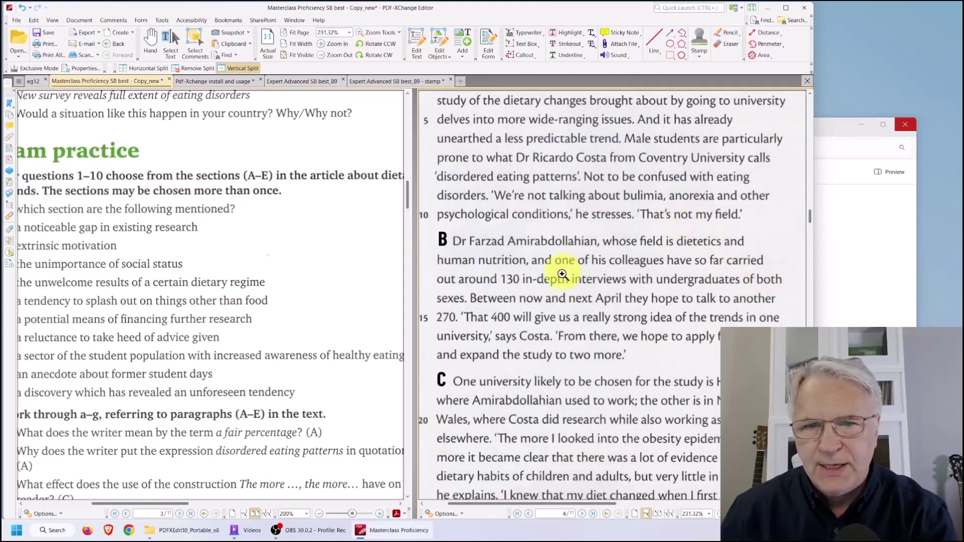
ctrl+click(173, 251)
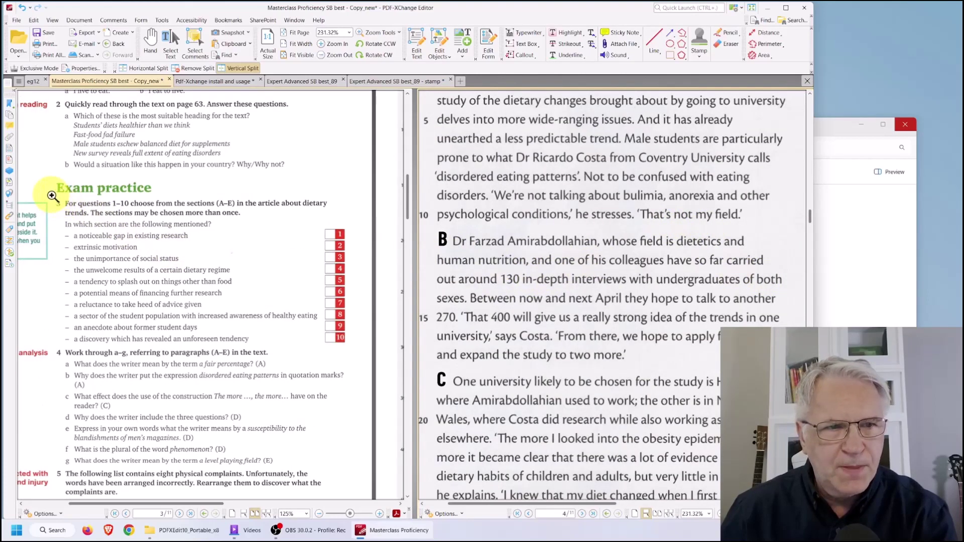
drag(51, 195, 355, 355)
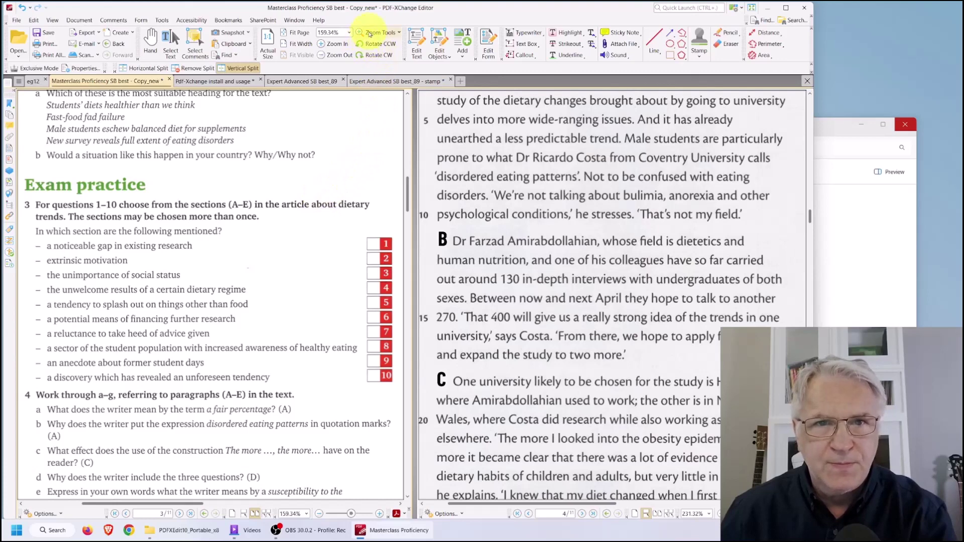
- With the Hand tool, move through the article sections and the Exam practice questions in their separate panes
click(149, 40)
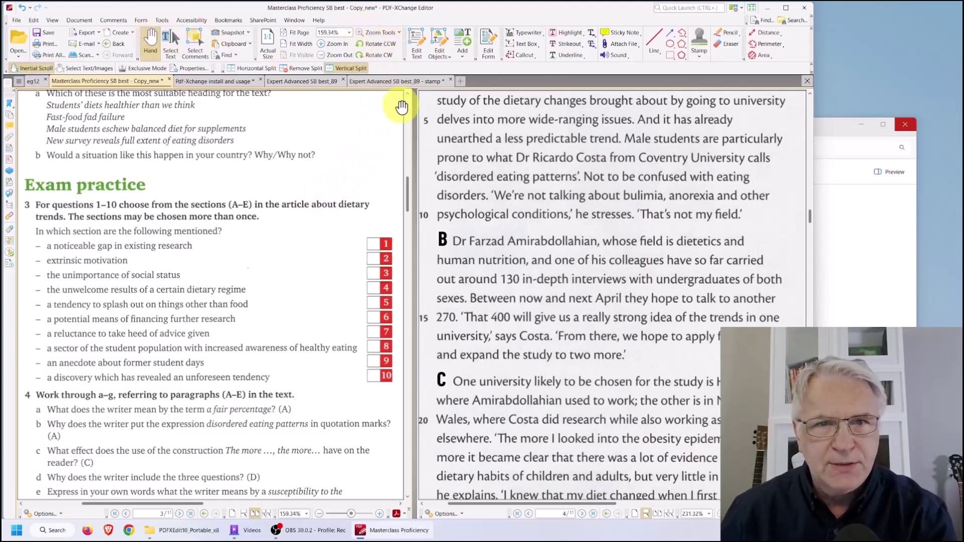
scroll(540, 181, down, 3)
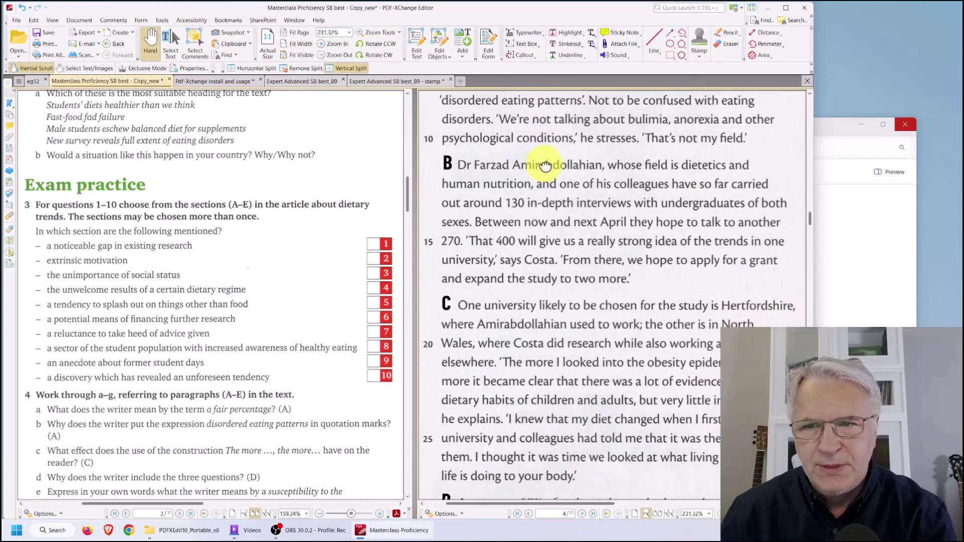
drag(189, 312, 218, 253)
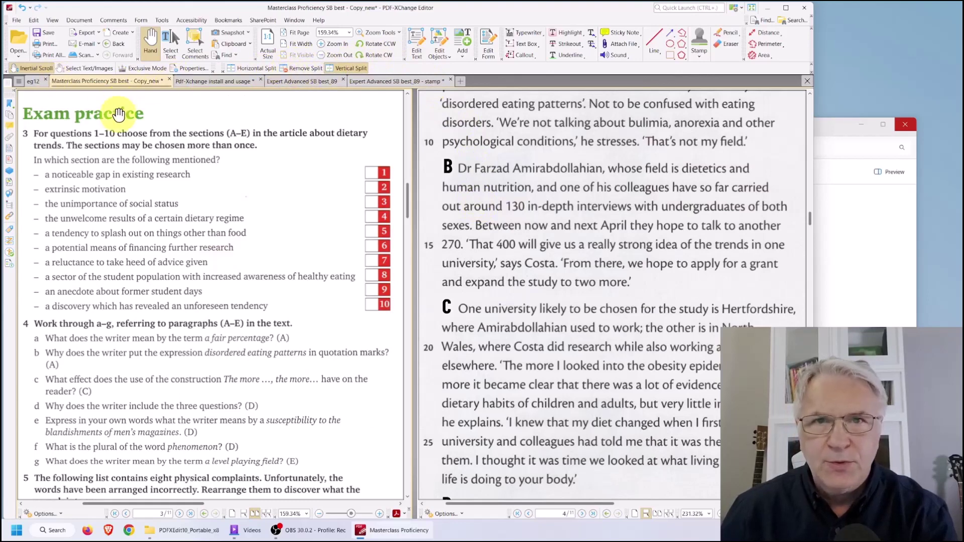
- Show the annotated eg12 document in a continuous single-page layout and split its view vertically
click(32, 81)
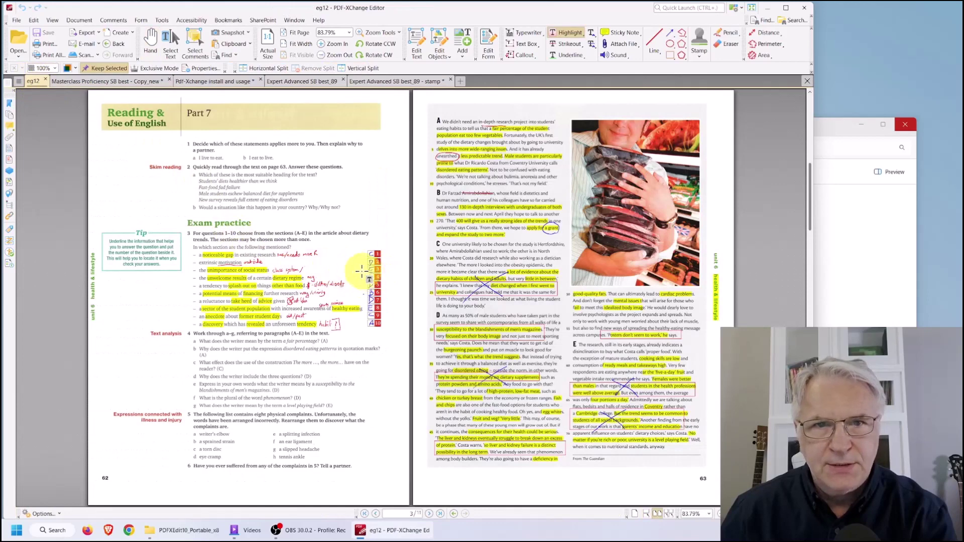
click(646, 514)
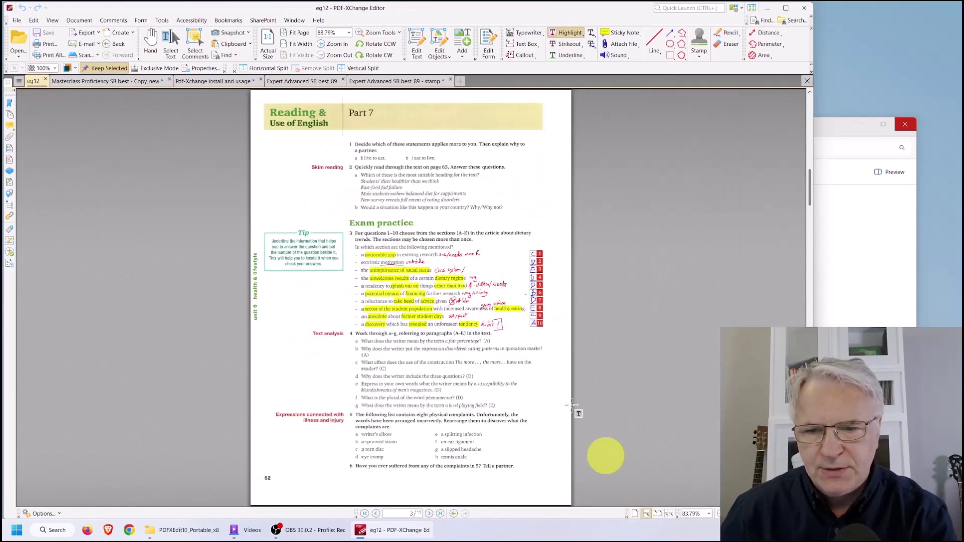
click(351, 69)
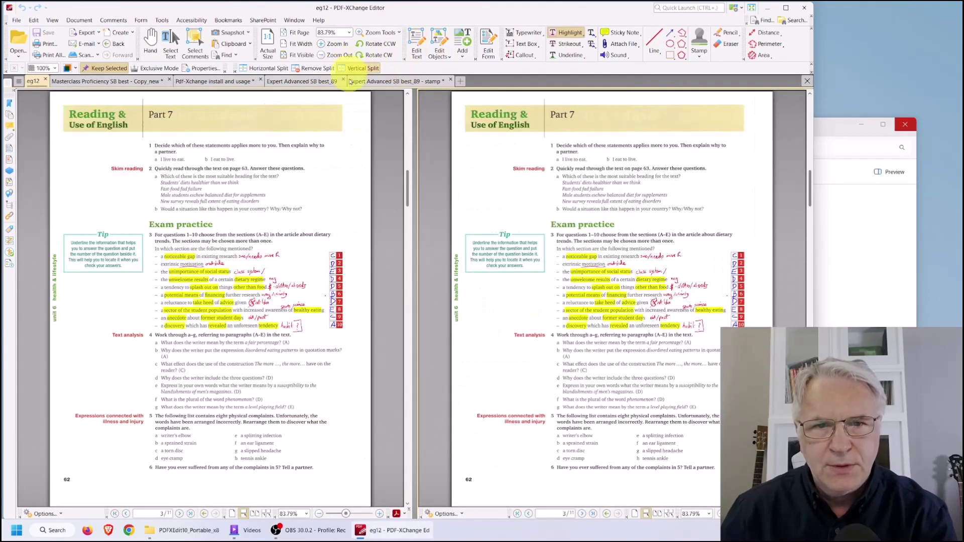
- With the Zoom In/Out Tool, enlarge the annotated Exam practice exercise 3 in one pane and article sections A and B in the other
click(374, 33)
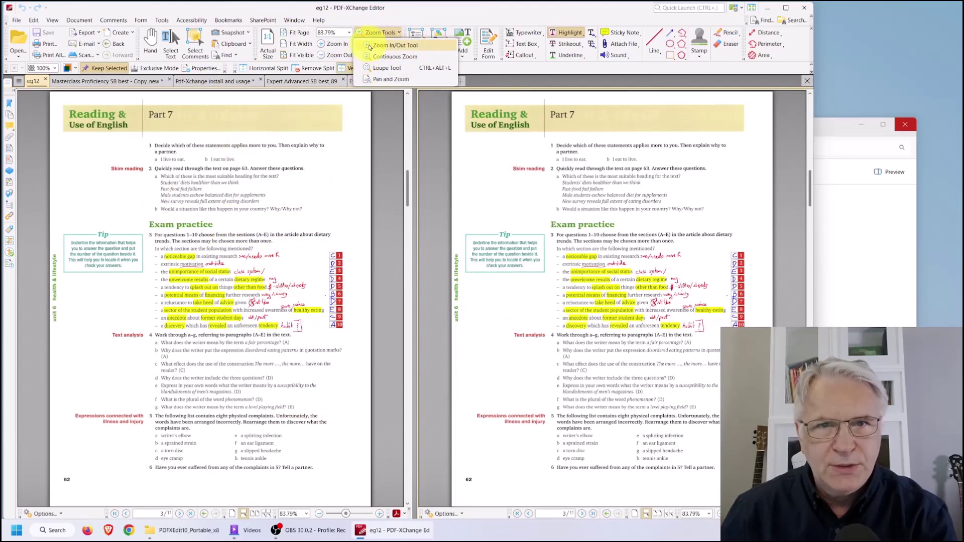
click(395, 45)
drag(142, 222, 357, 353)
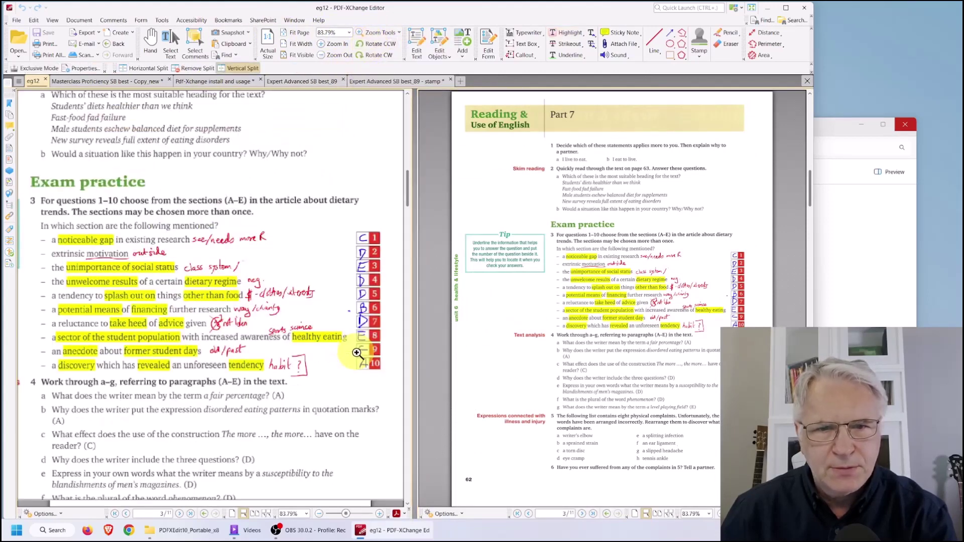
scroll(552, 311, down, 5)
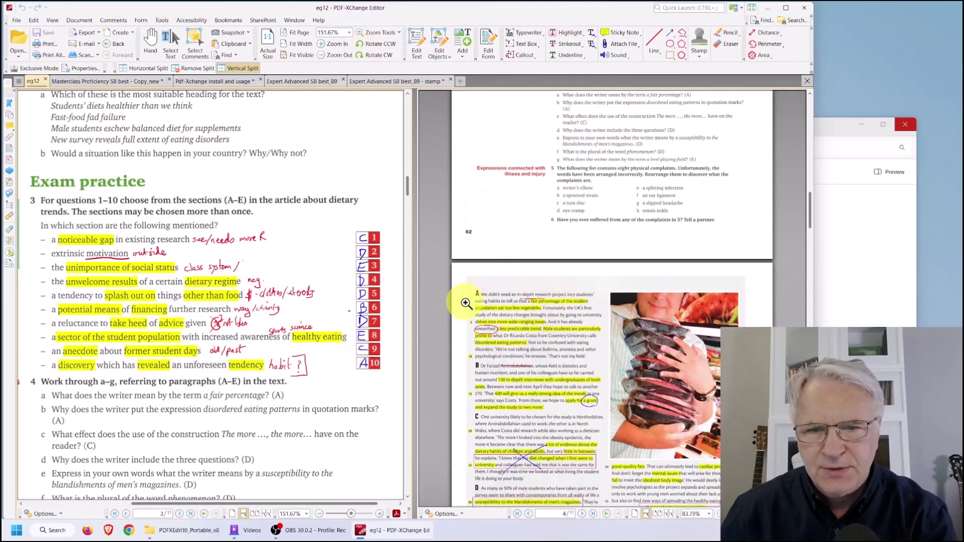
drag(469, 287, 608, 433)
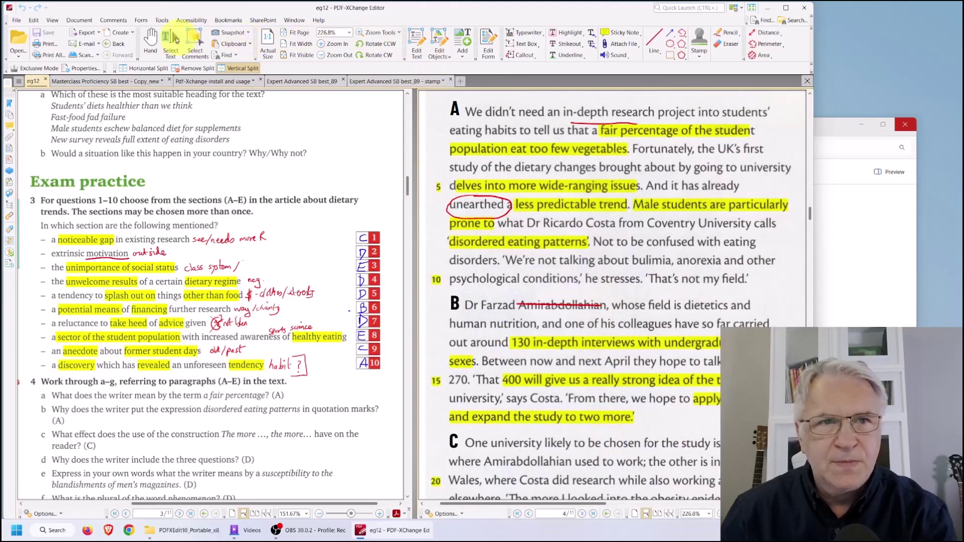
- With the Hand tool, examine the annotated exercise answers alongside the highlighted article text in the two panes
click(151, 38)
drag(283, 199, 285, 146)
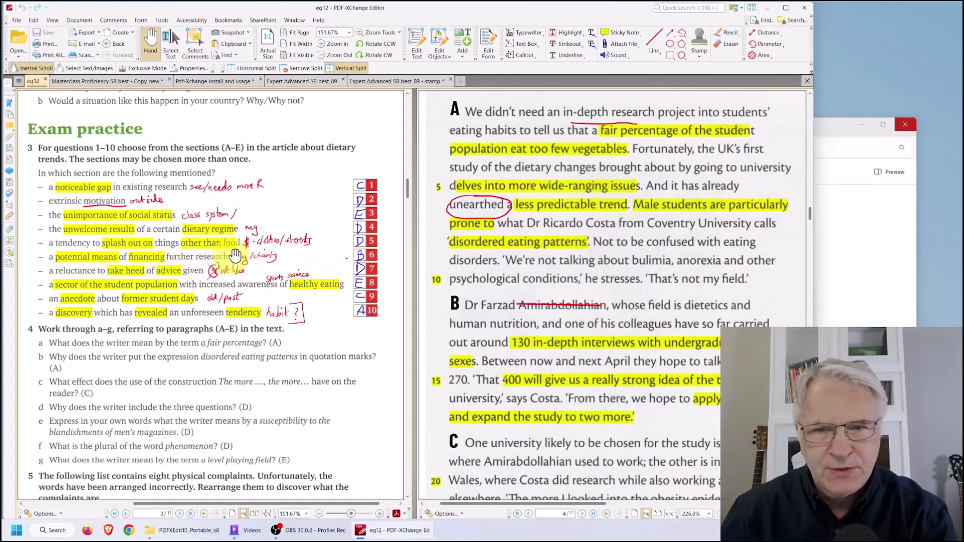
drag(625, 262, 625, 140)
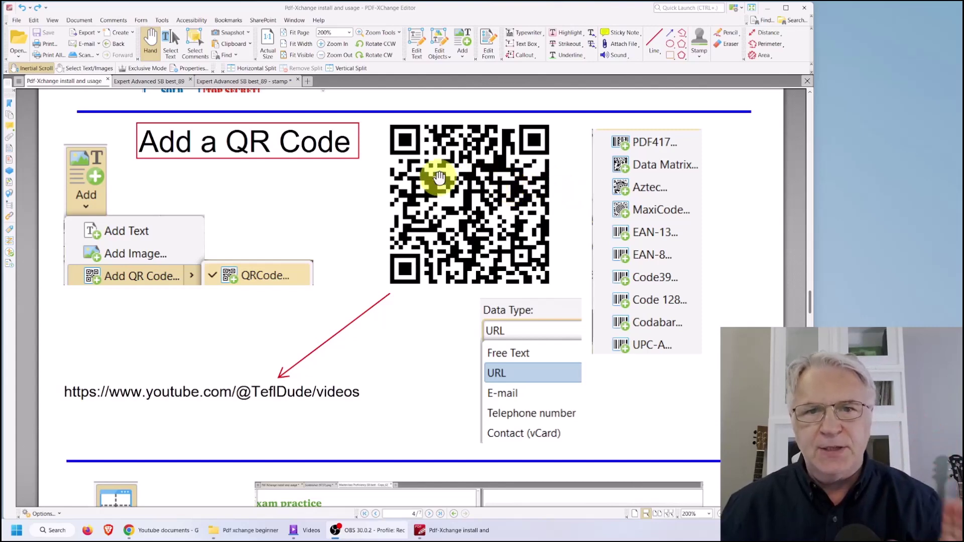
- Create a new blank document with a single A4 portrait page
click(128, 34)
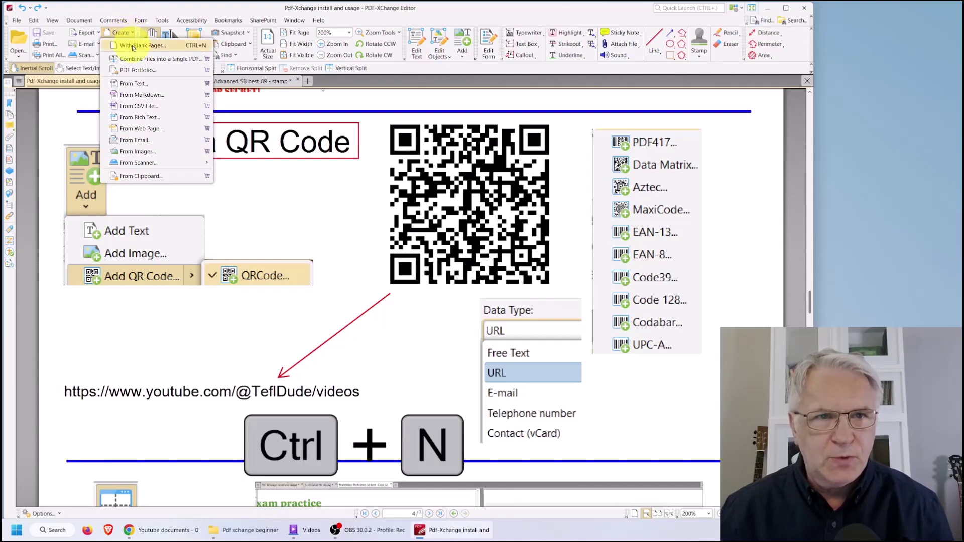
click(133, 46)
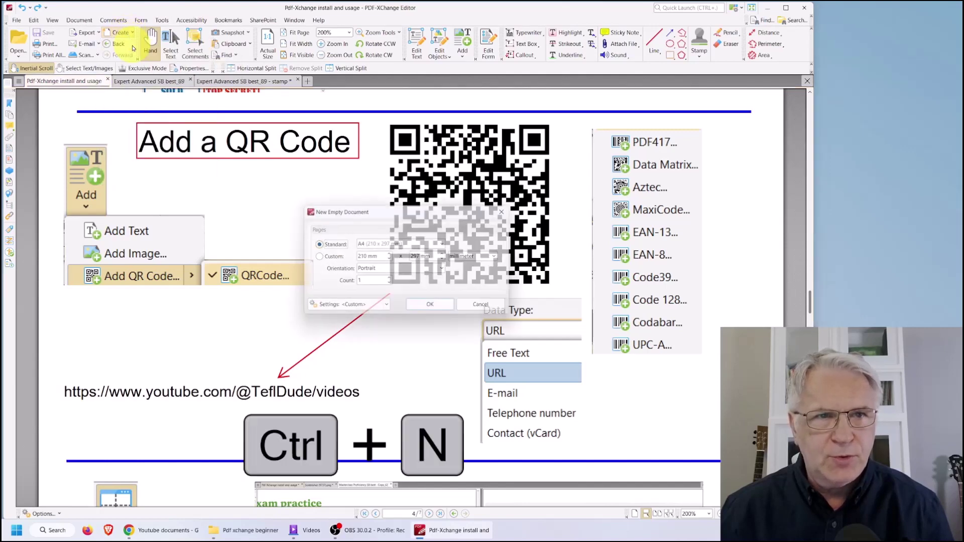
click(434, 308)
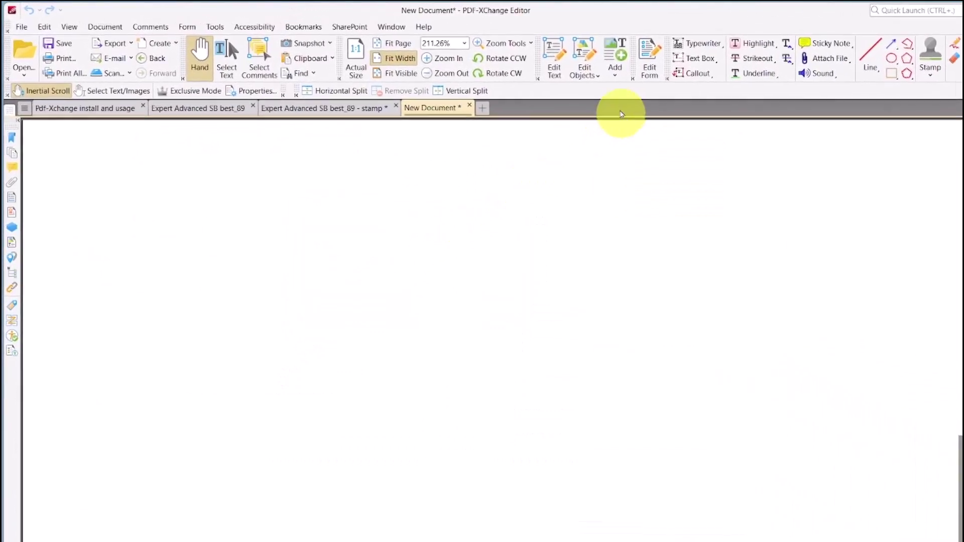
- Add a QR code about 64 mm square to the blank page, using the URL data type and a Google Drive file link
click(617, 61)
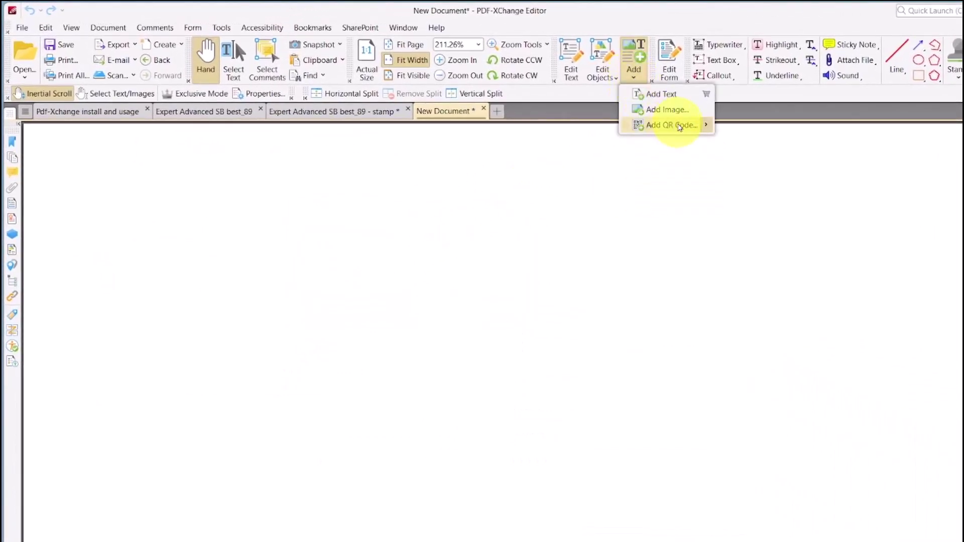
mouse_move(679, 127)
click(737, 127)
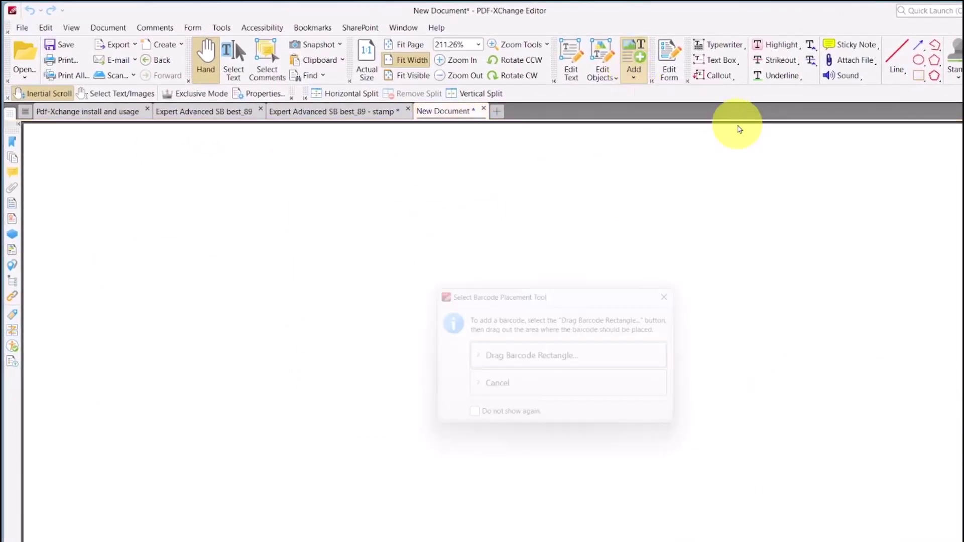
click(525, 360)
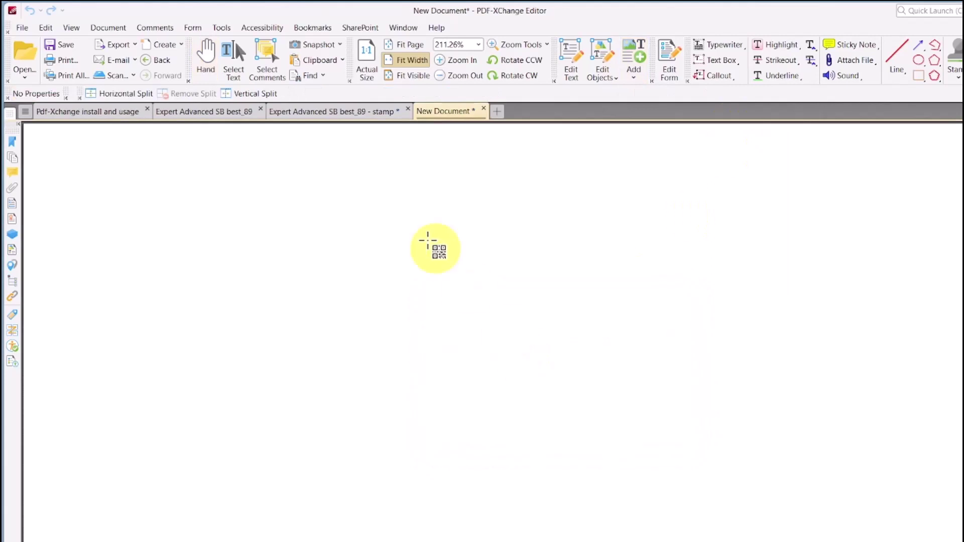
drag(368, 207, 698, 503)
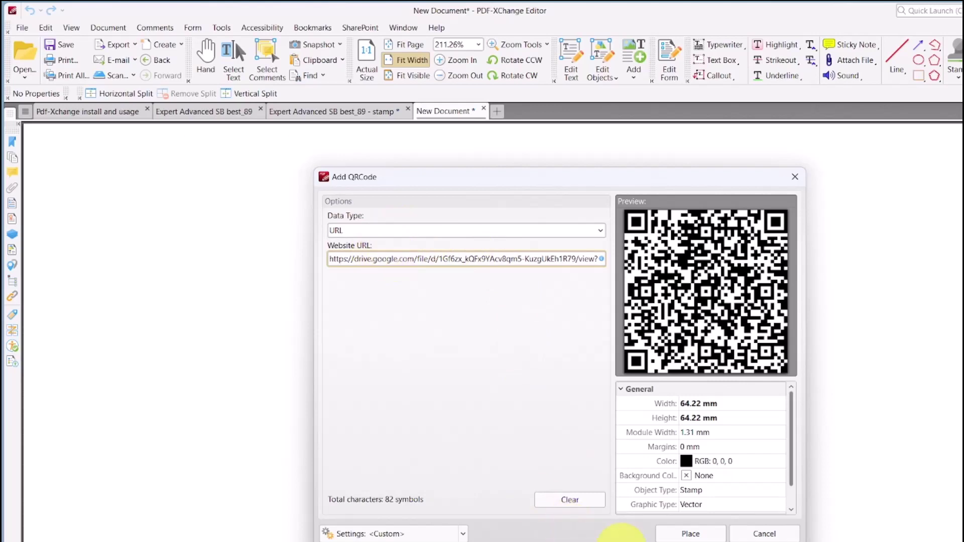
click(690, 534)
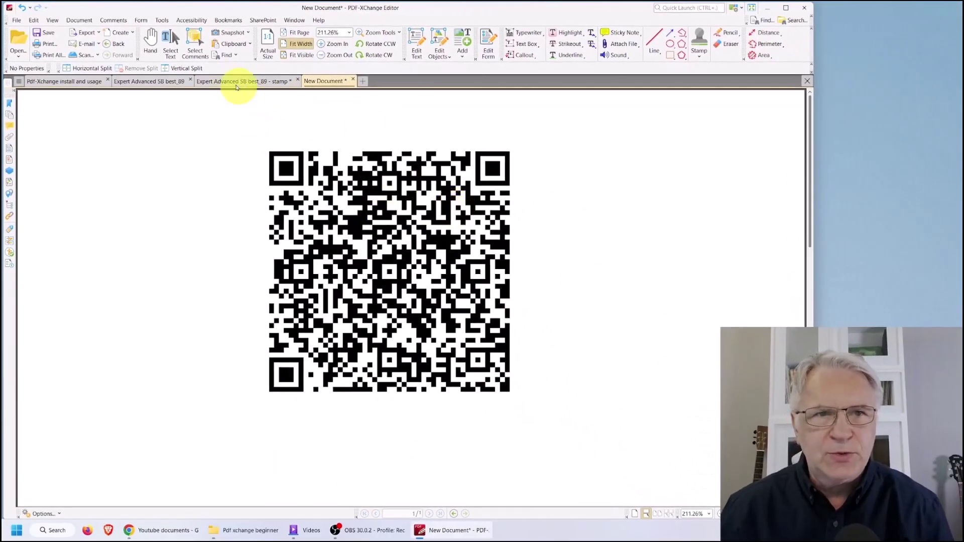
- Shrink and move the QR code, enlarge it beyond its original size, and place it near the middle of the visible page
click(195, 44)
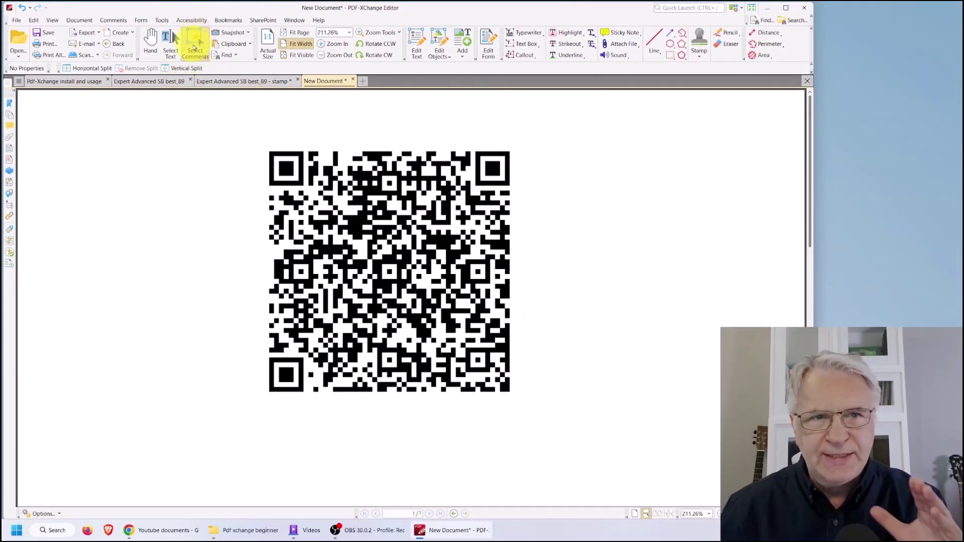
click(291, 167)
drag(270, 151, 445, 314)
drag(469, 352, 472, 206)
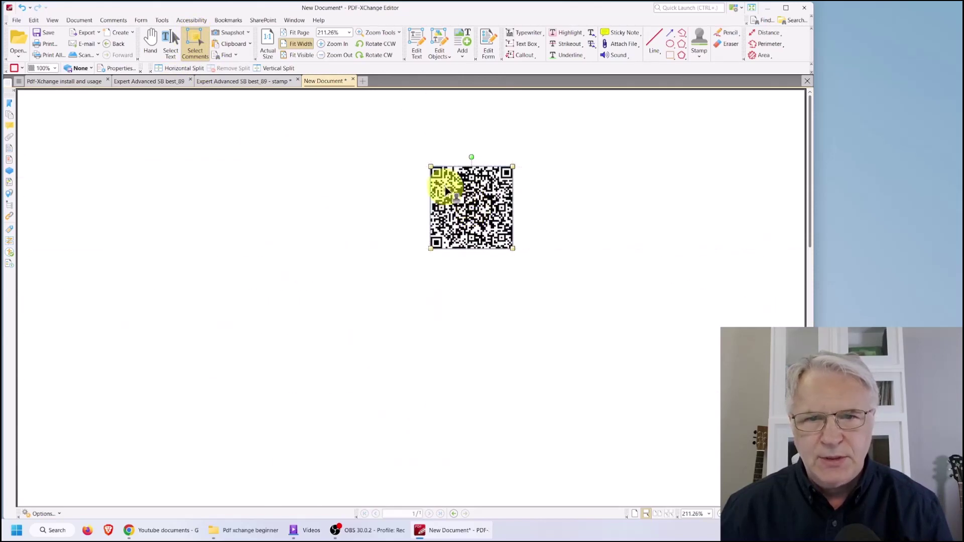
drag(513, 248, 673, 421)
drag(583, 286, 444, 254)
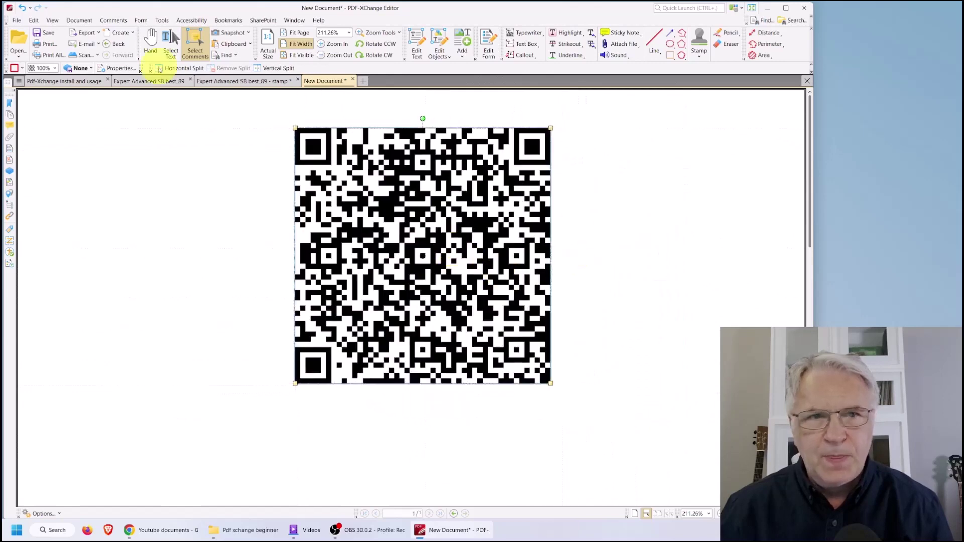
click(151, 43)
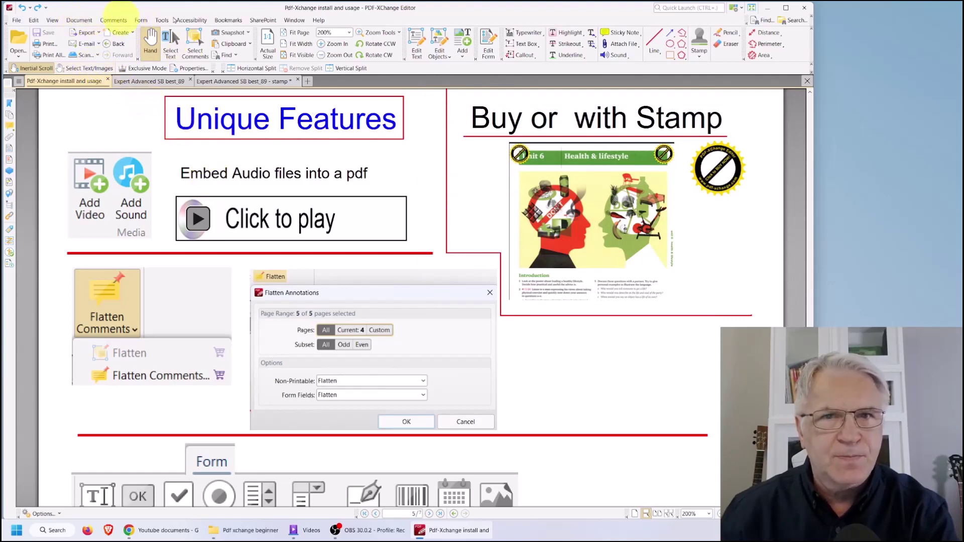
- Switch the interface to the Ribbon UI and show the commenting tools
click(734, 10)
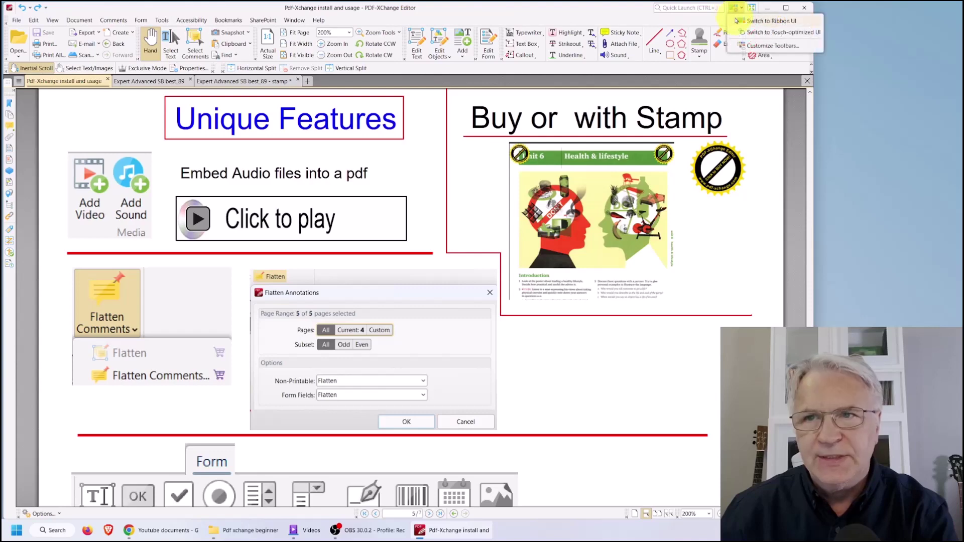
click(768, 21)
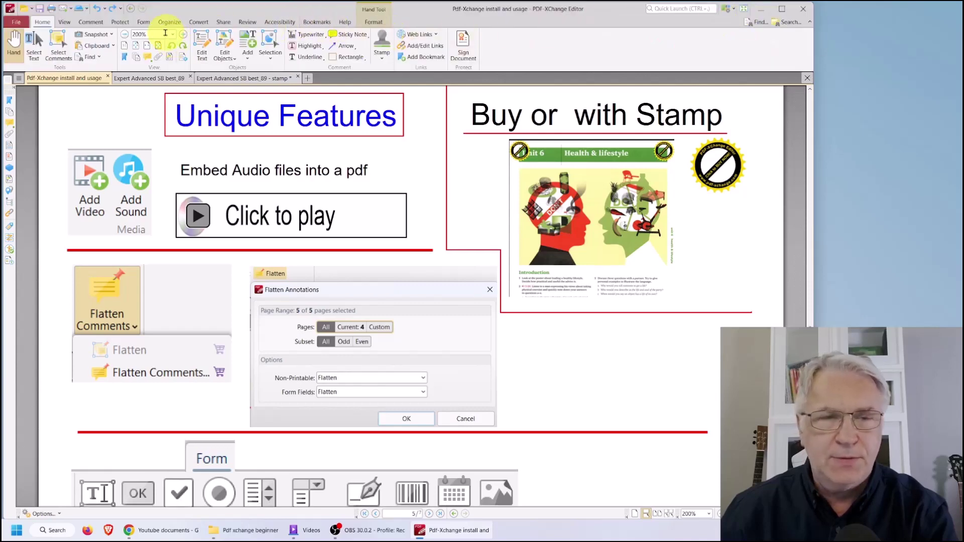
click(91, 23)
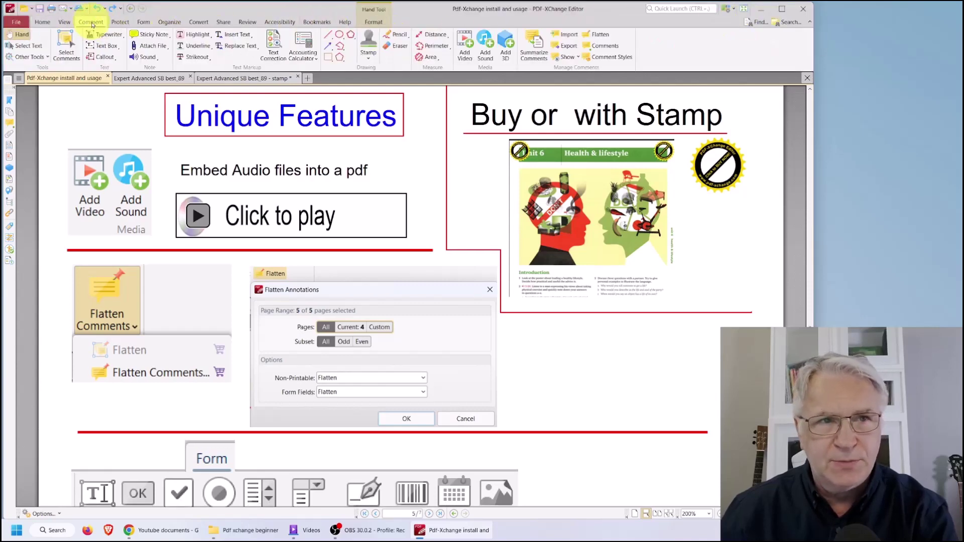
- Embed 01 - Looking Homeward.mp3 with Show Controls enabled in a wide rectangle below the Buy or with Stamp section, accepting evaluation mode
click(484, 44)
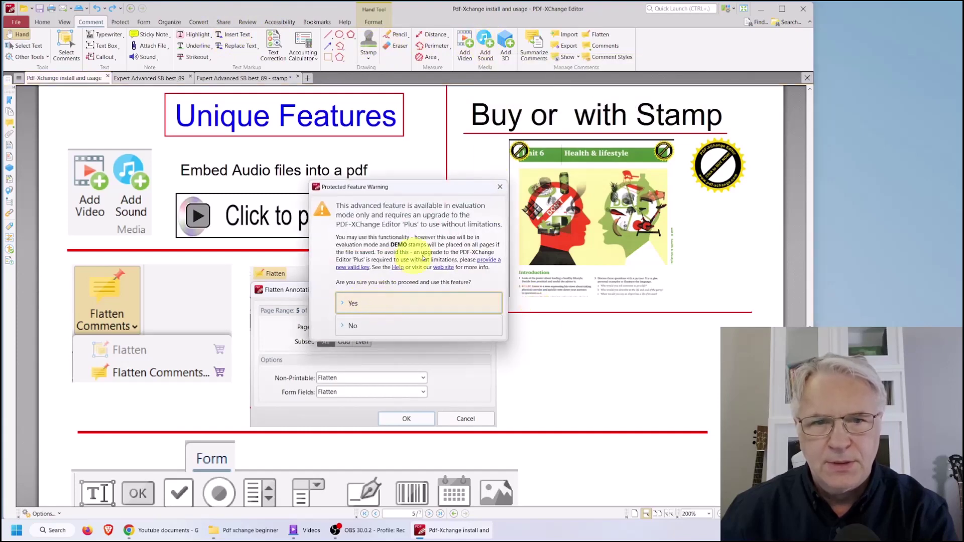
click(356, 305)
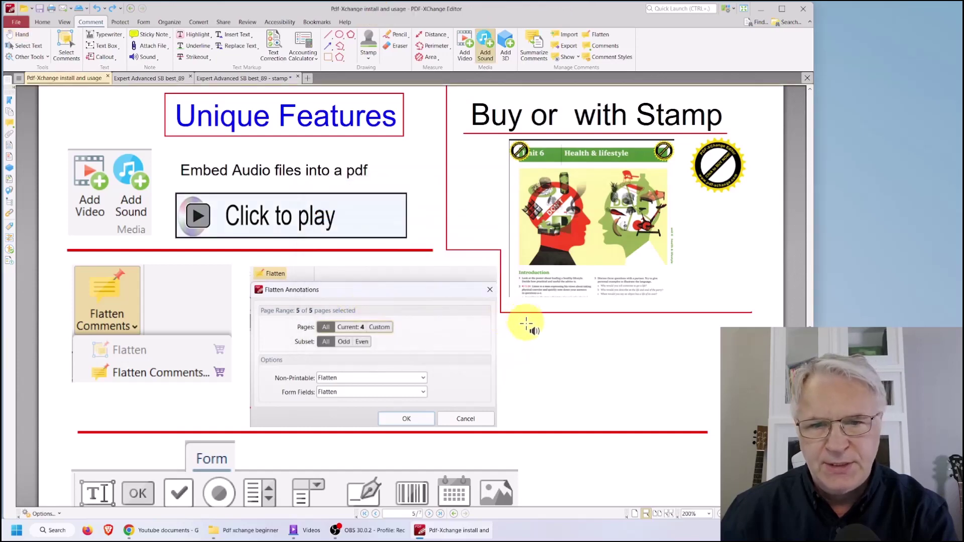
drag(514, 327, 720, 367)
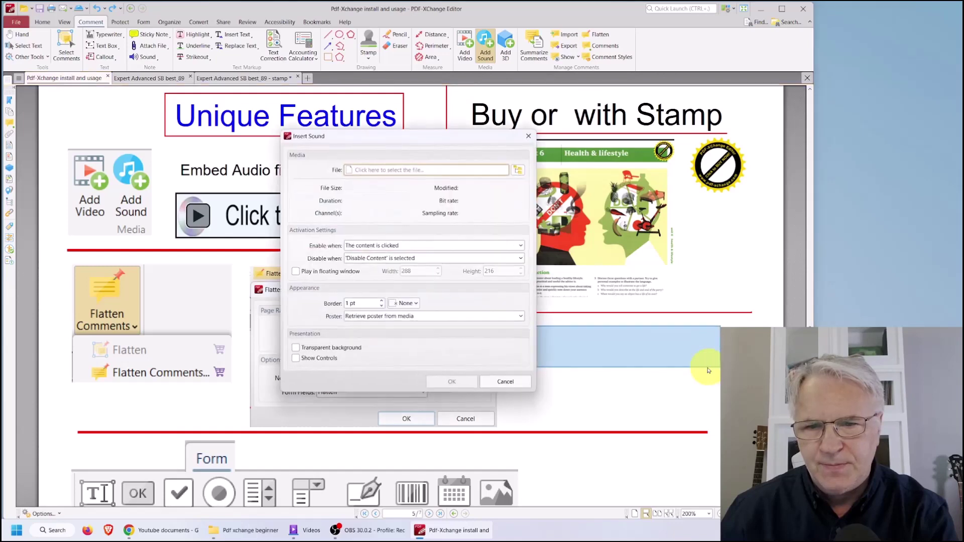
click(517, 171)
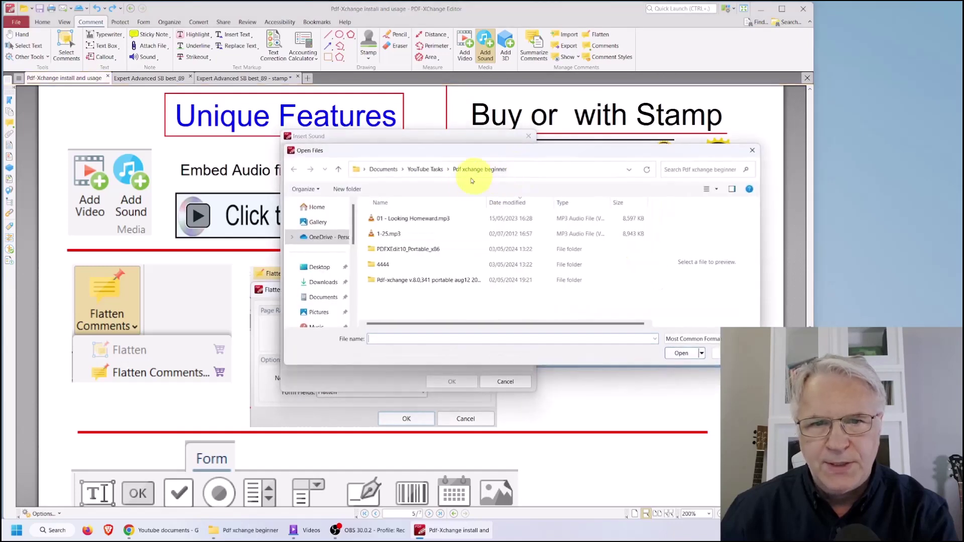
double_click(397, 221)
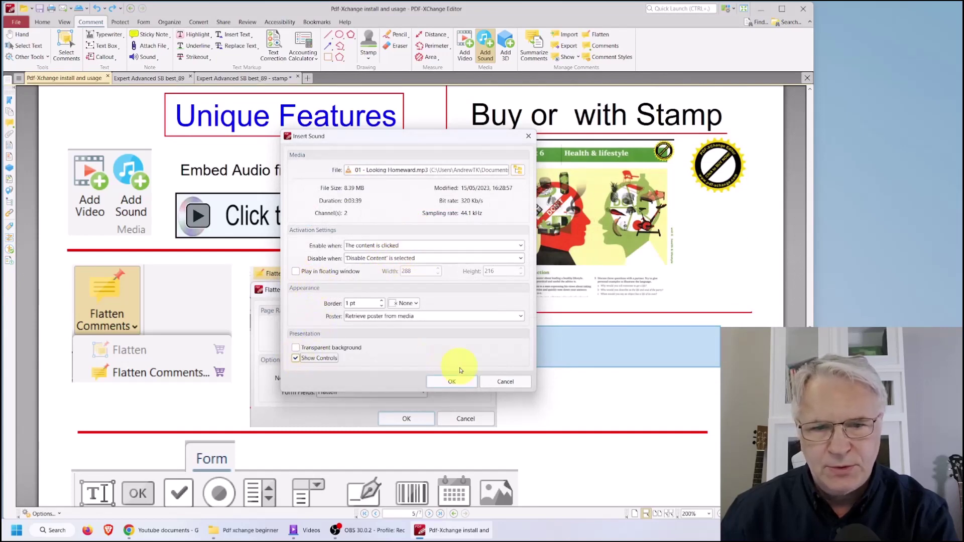
click(450, 383)
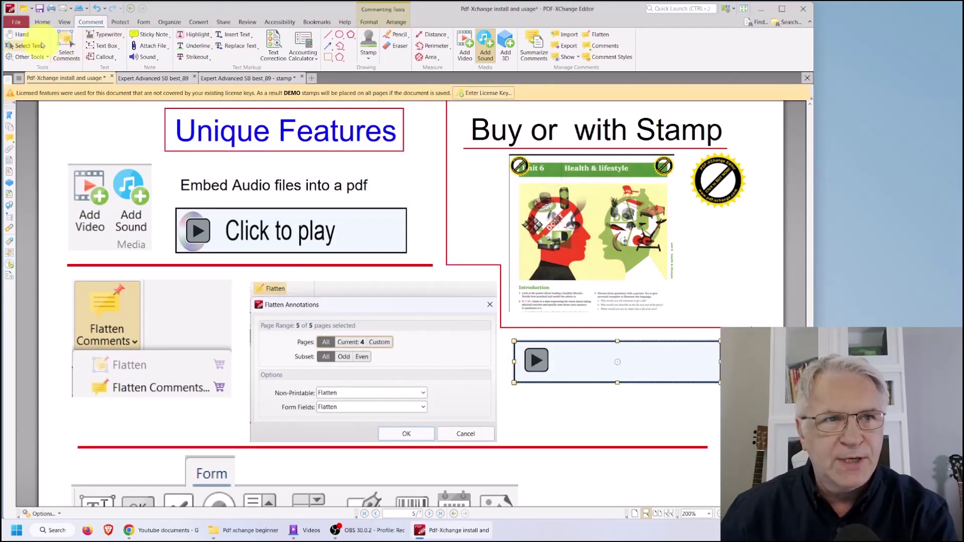
- With the Hand tool, play the newly embedded audio briefly and stop it
click(24, 36)
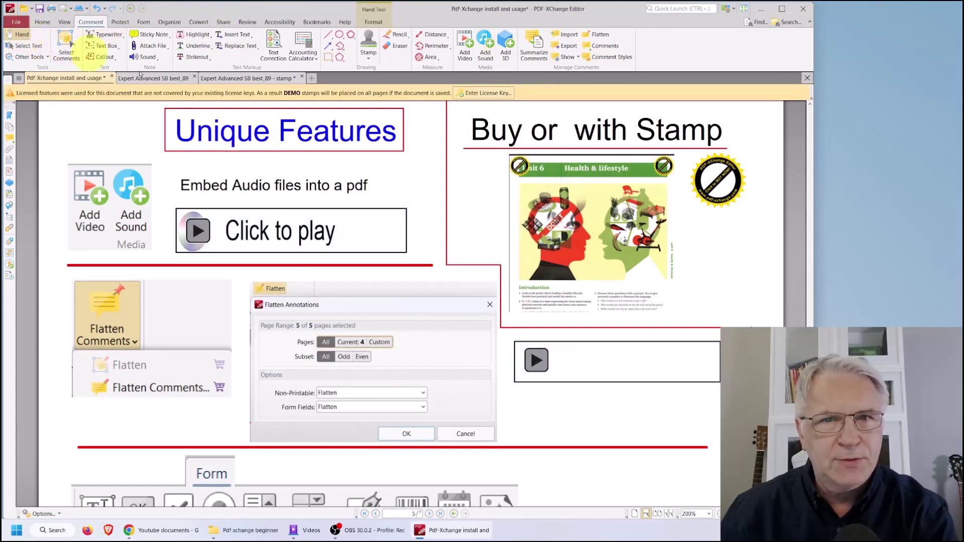
click(539, 368)
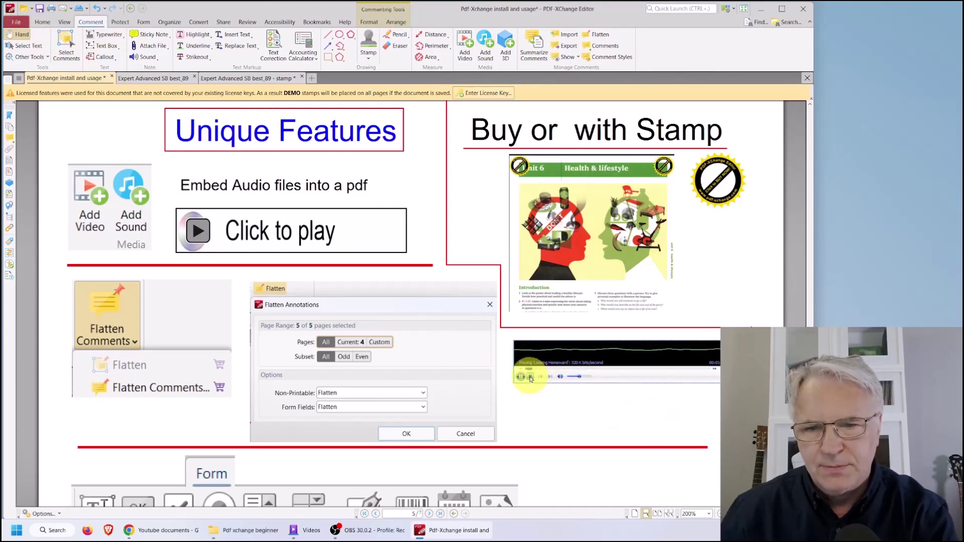
click(530, 378)
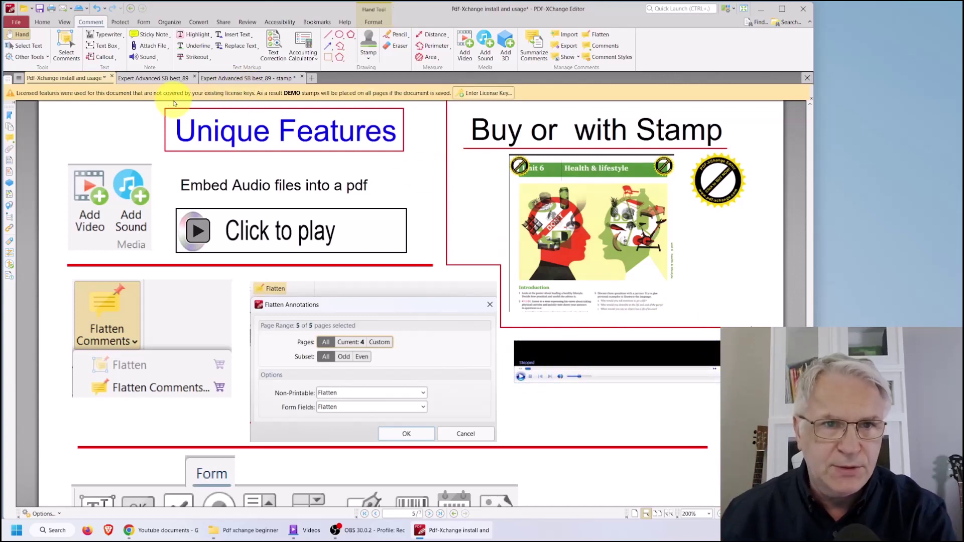
- Activate the Pencil tool near the Flatten Comments section and switch the interface back to Classic Toolbars
scroll(211, 176, down, 3)
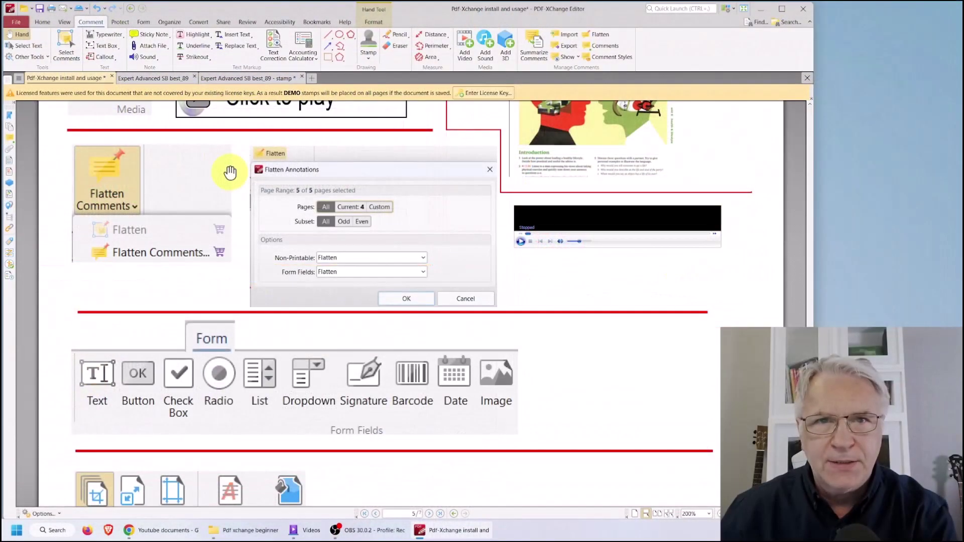
click(396, 36)
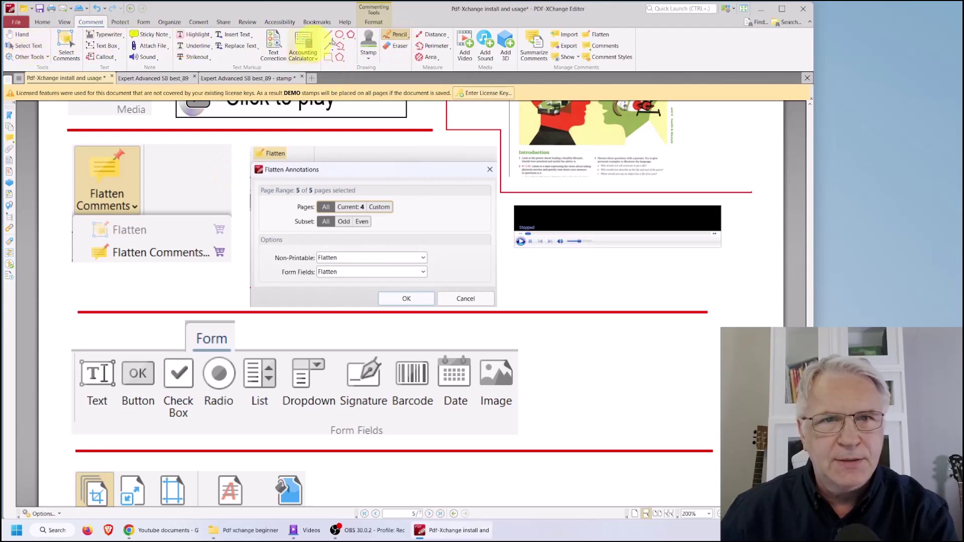
click(729, 8)
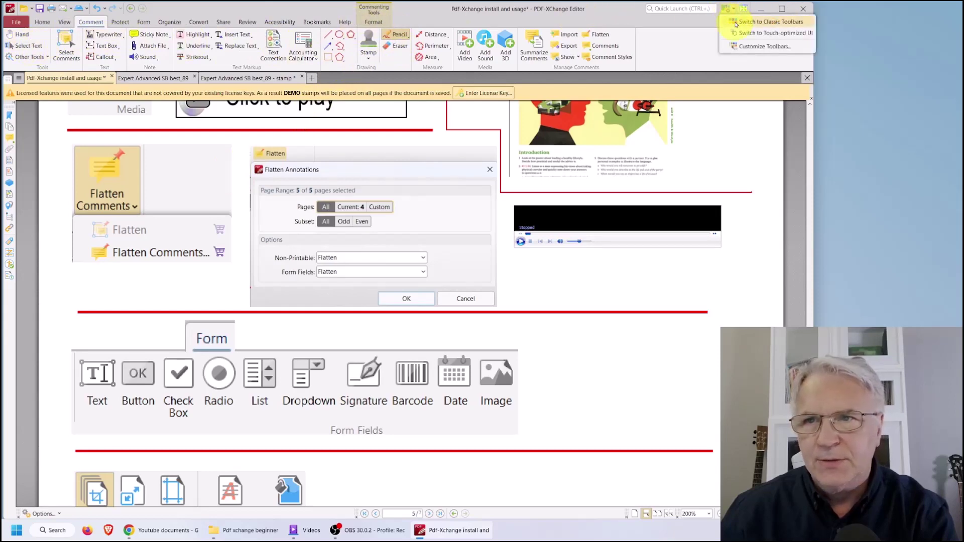
click(774, 21)
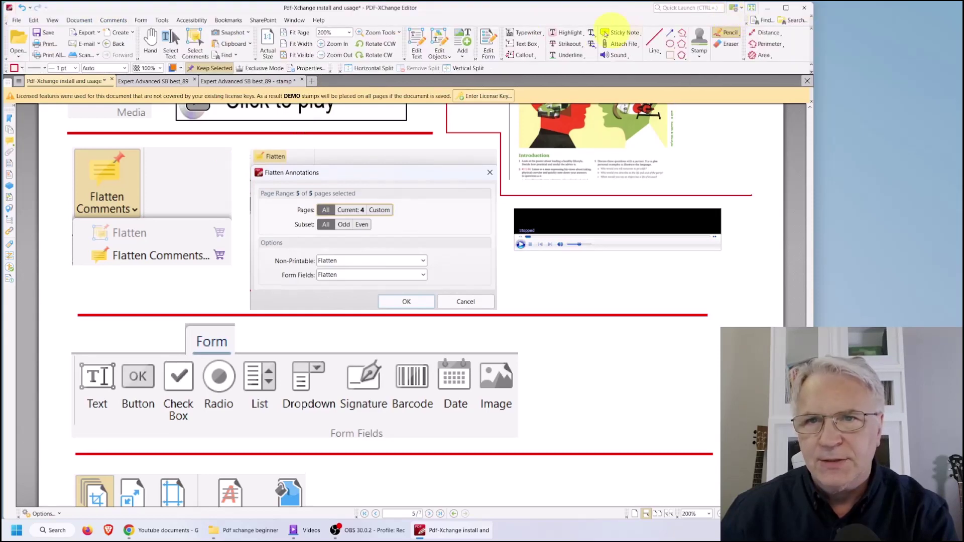
- Set the Pencil stroke color to black and handwrite a short word in the empty space below the audio player
click(14, 67)
click(11, 89)
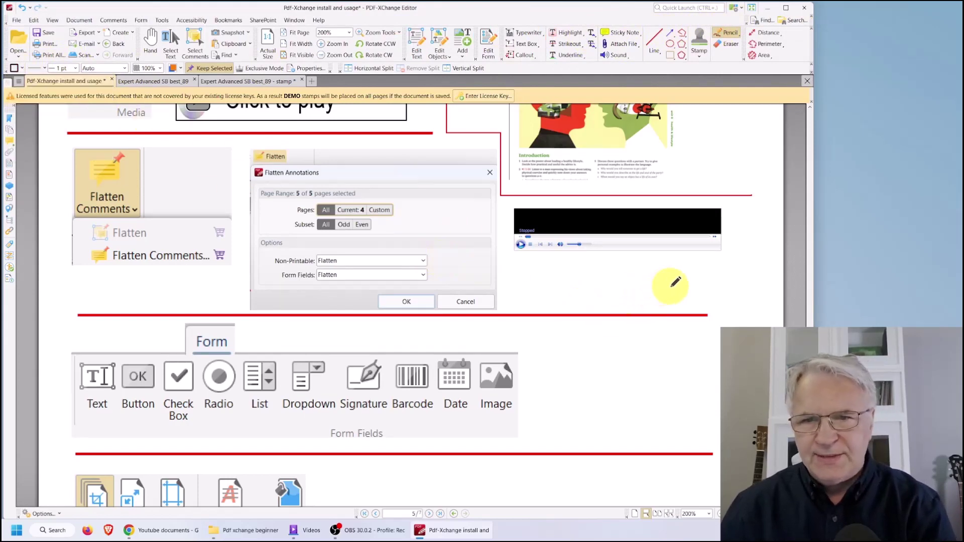
scroll(645, 284, up, 2)
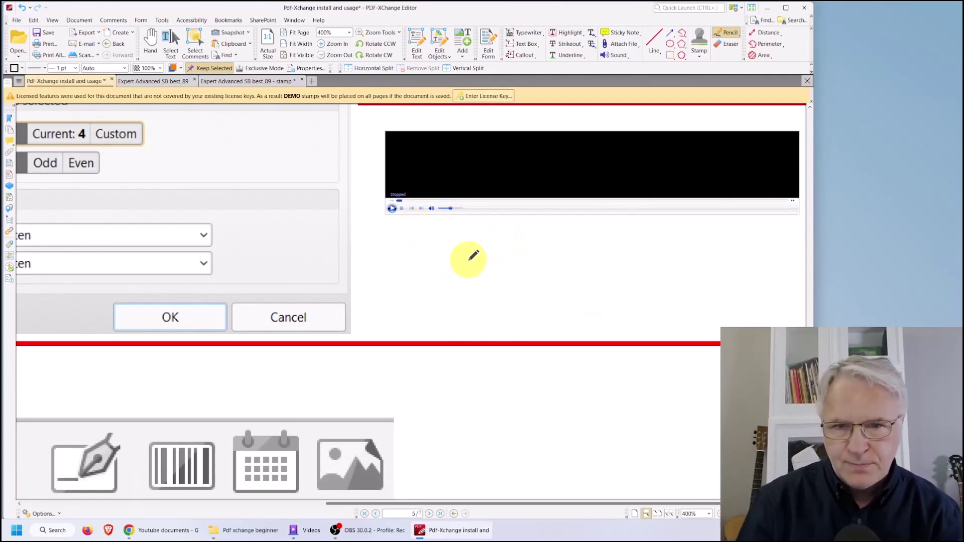
mouse_move(472, 258)
mouse_down()
mouse_move(458, 275)
mouse_move(491, 284)
mouse_move(534, 256)
mouse_move(577, 301)
mouse_move(649, 262)
mouse_up()
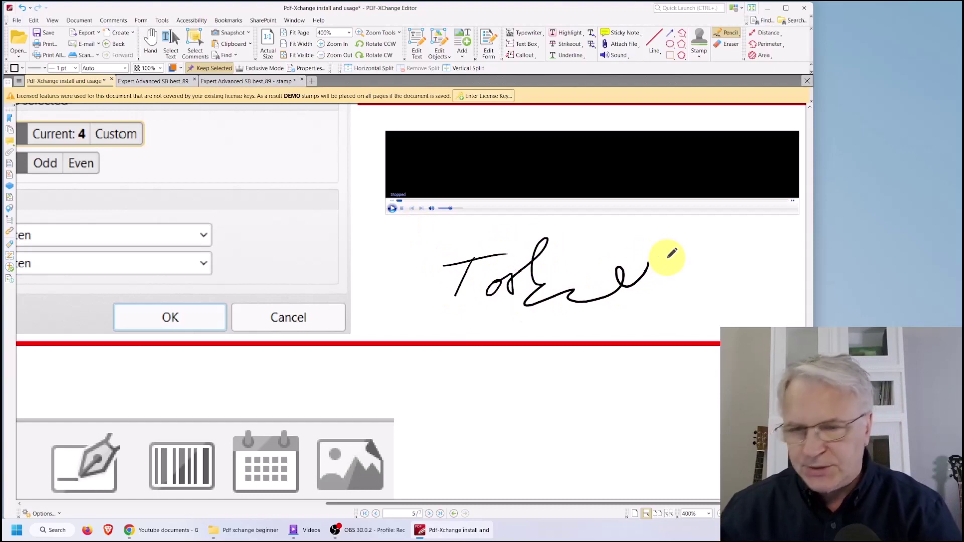
- With the Hand tool, select the handwritten word and shift it slightly to show that it is still movable
click(151, 38)
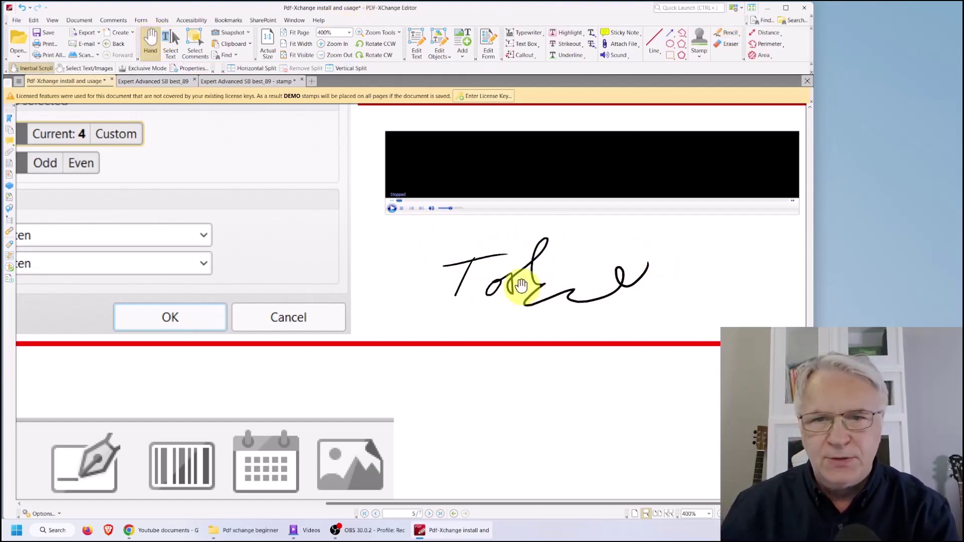
click(558, 276)
drag(570, 276, 573, 285)
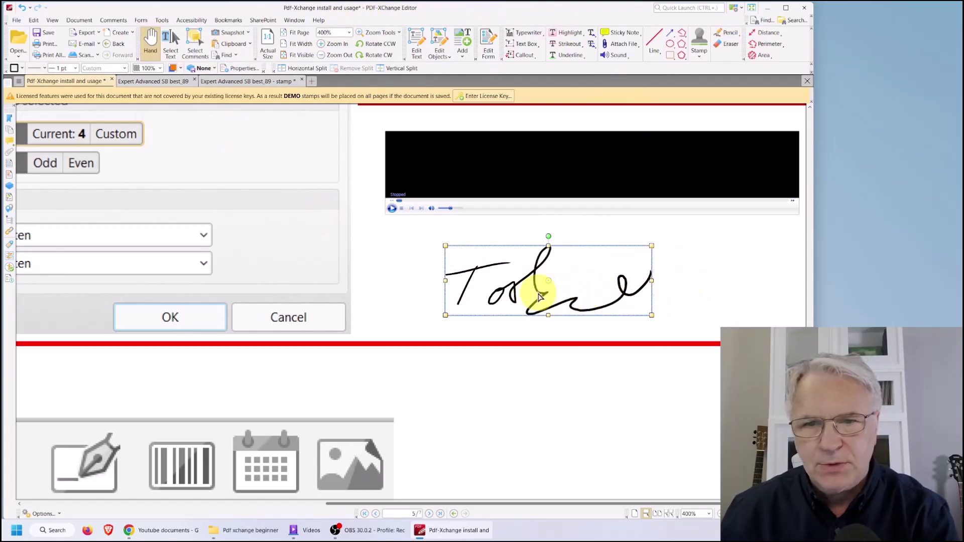
drag(539, 296, 541, 287)
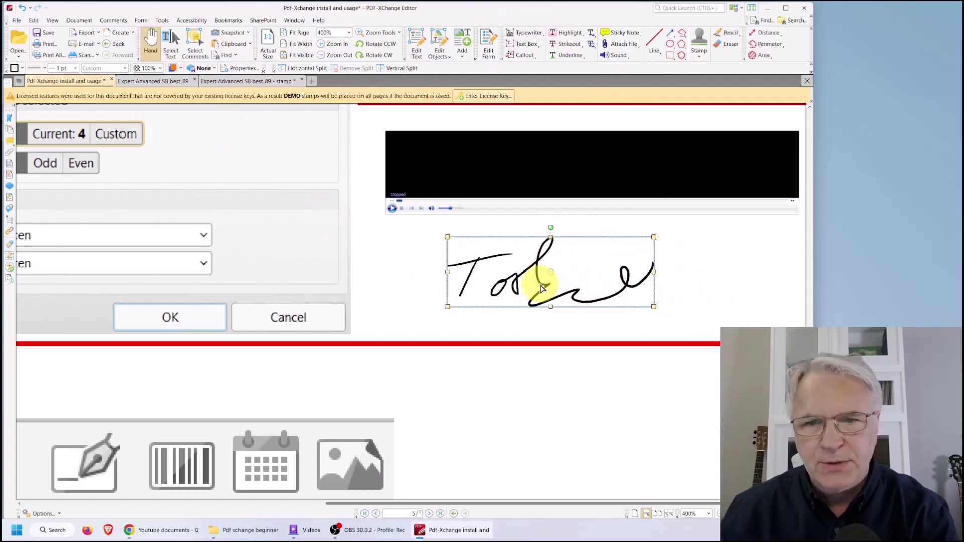
- Flatten the handwritten word, and flatten all annotations across all pages, including non-printable items and form fields
right_click(547, 259)
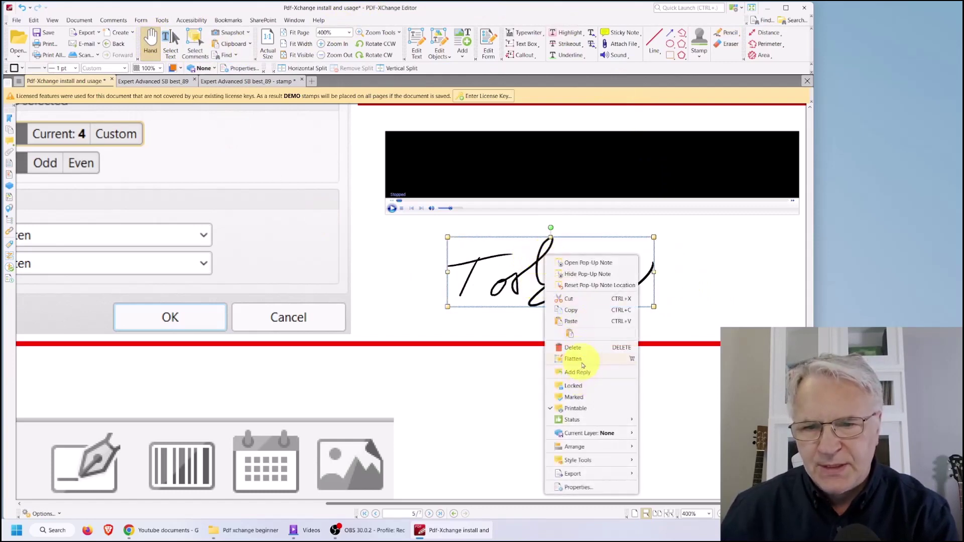
click(606, 360)
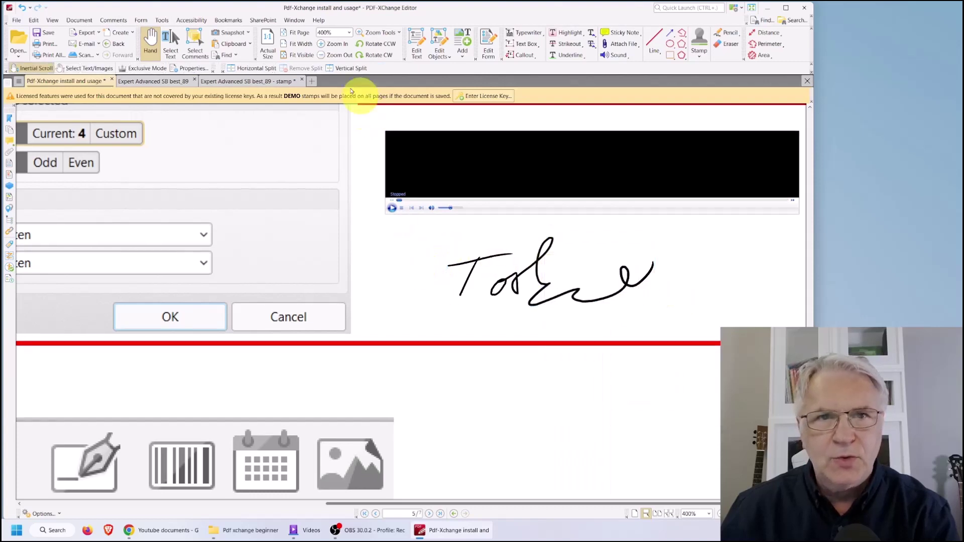
click(111, 22)
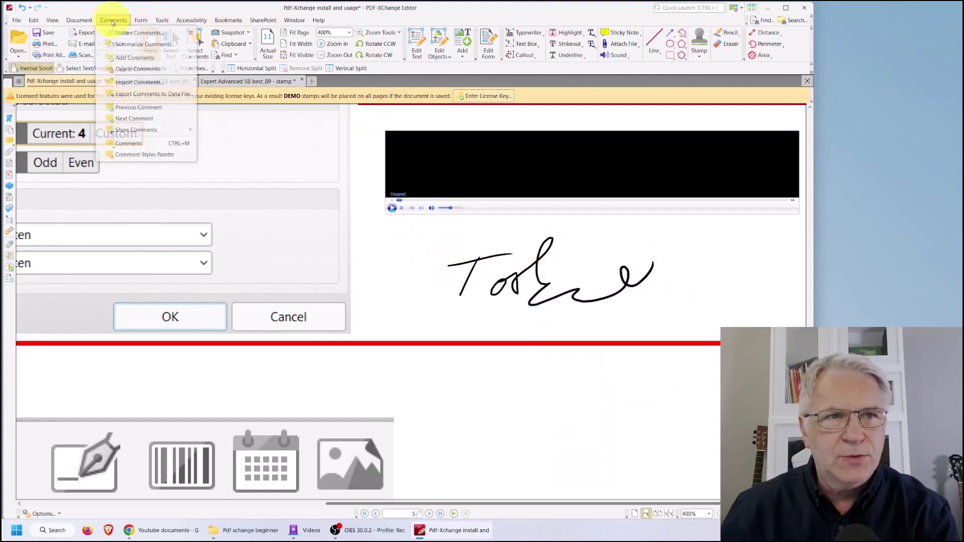
click(137, 34)
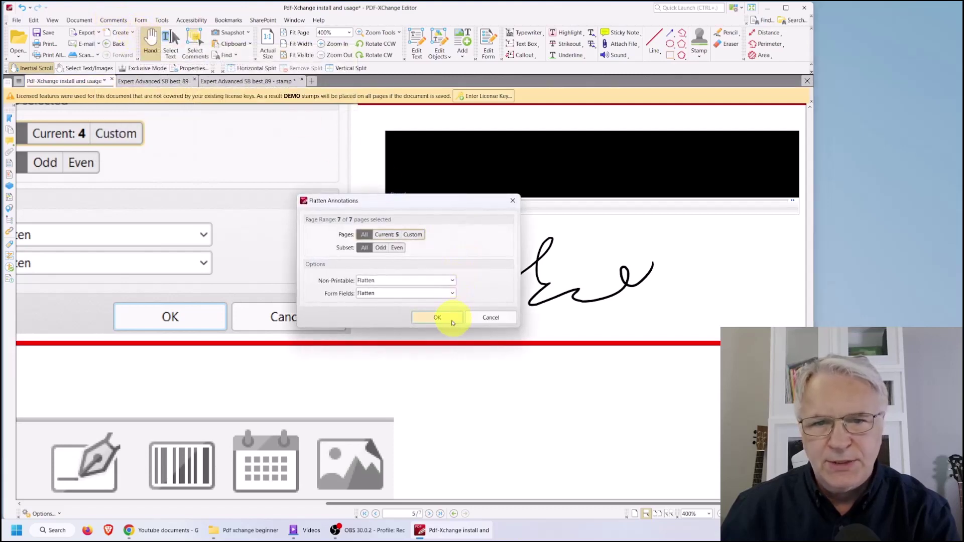
click(437, 318)
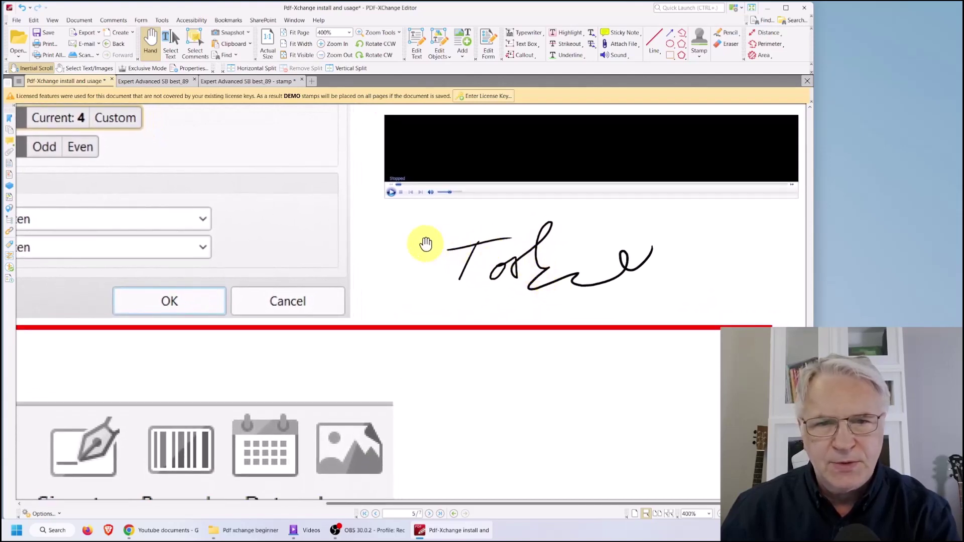
- Review the document's Form Fields and Crop sections, including the cropping options and the before-and-after page examples
scroll(394, 236, down, 2)
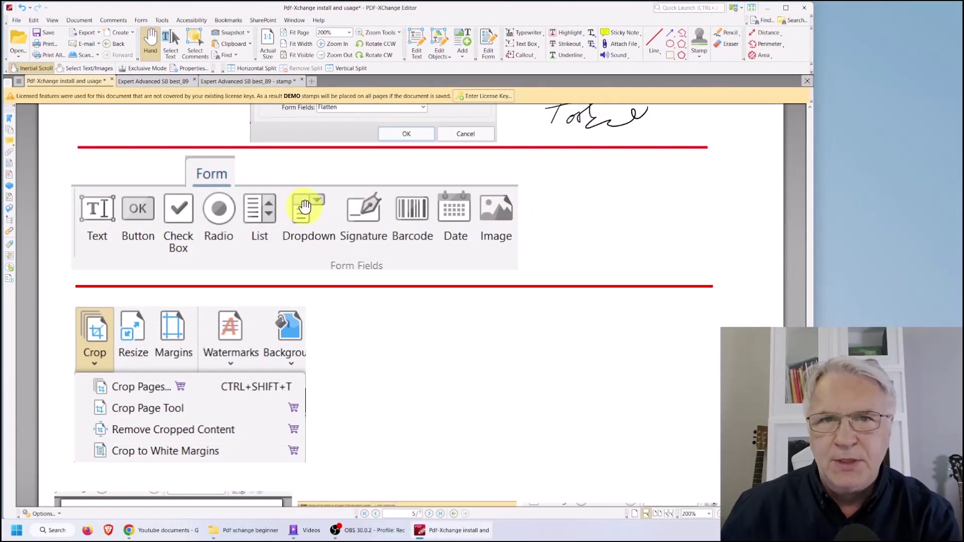
scroll(282, 206, down, 3)
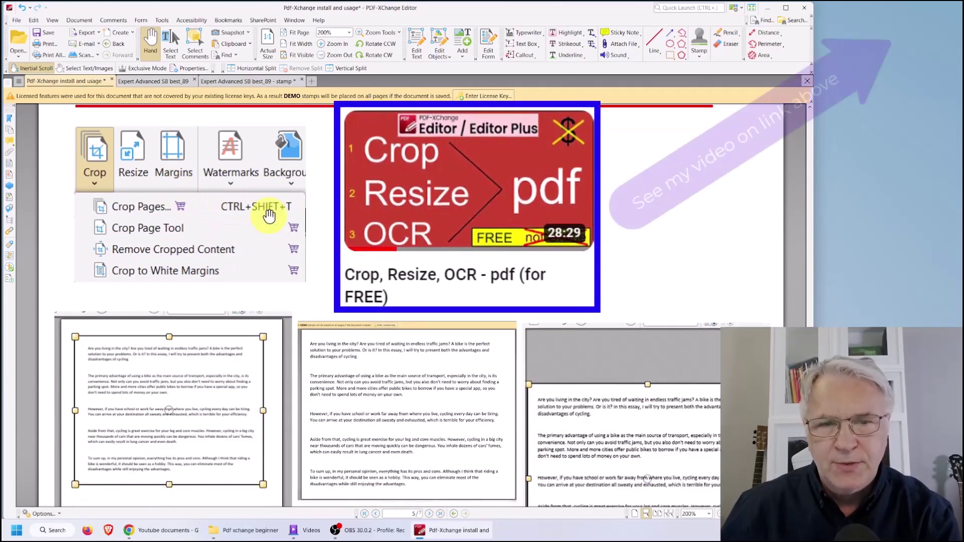
scroll(290, 206, down, 2)
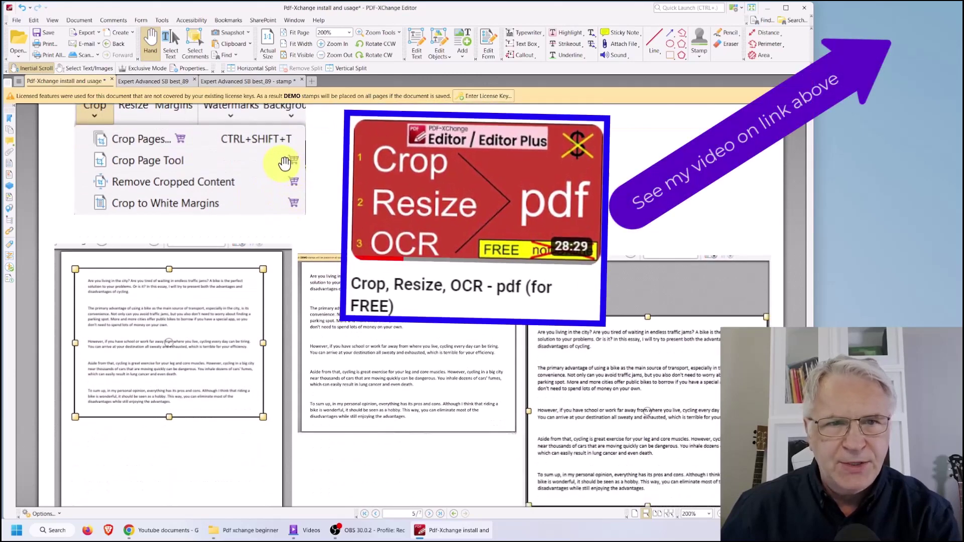
scroll(317, 175, up, 1)
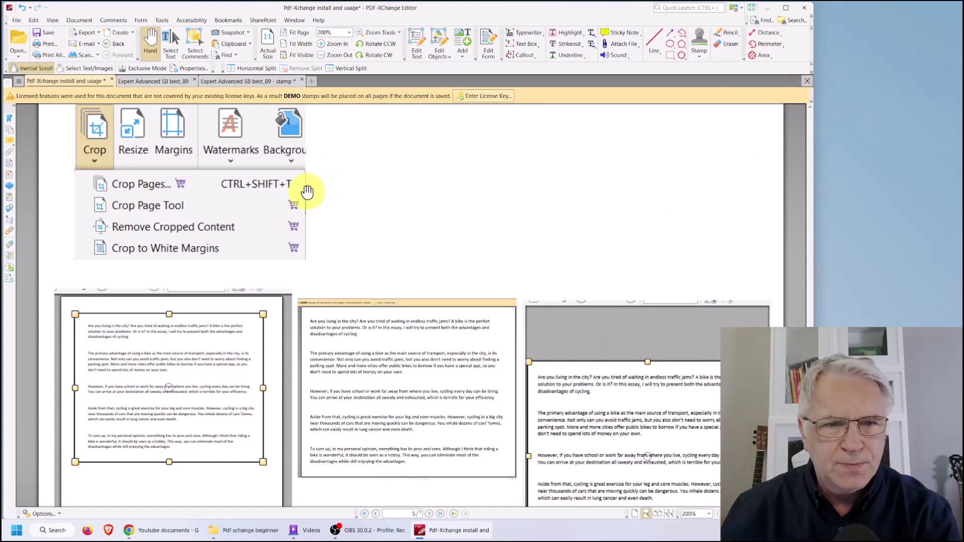
scroll(307, 192, down, 3)
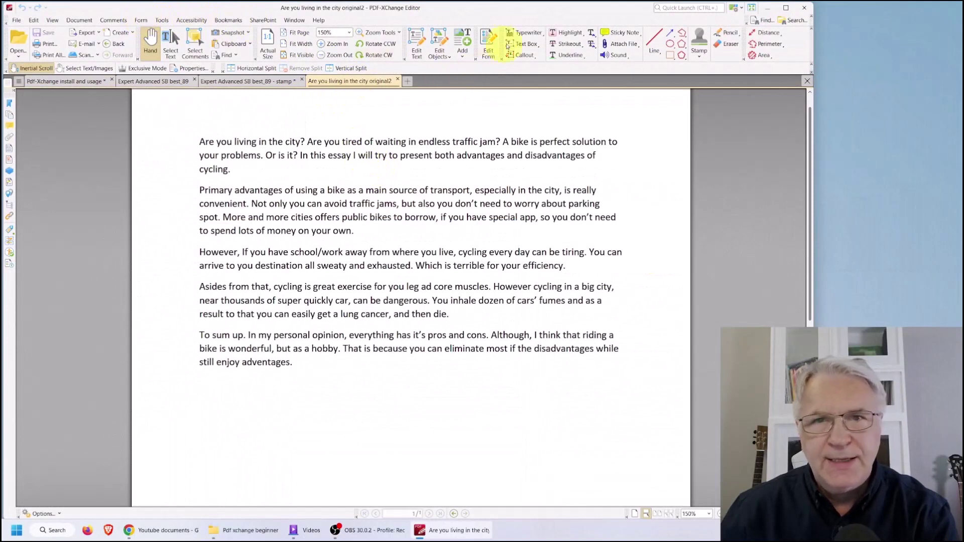
- Switch the interface to the Ribbon UI for the cycling essay and display the page-organizing commands
click(734, 9)
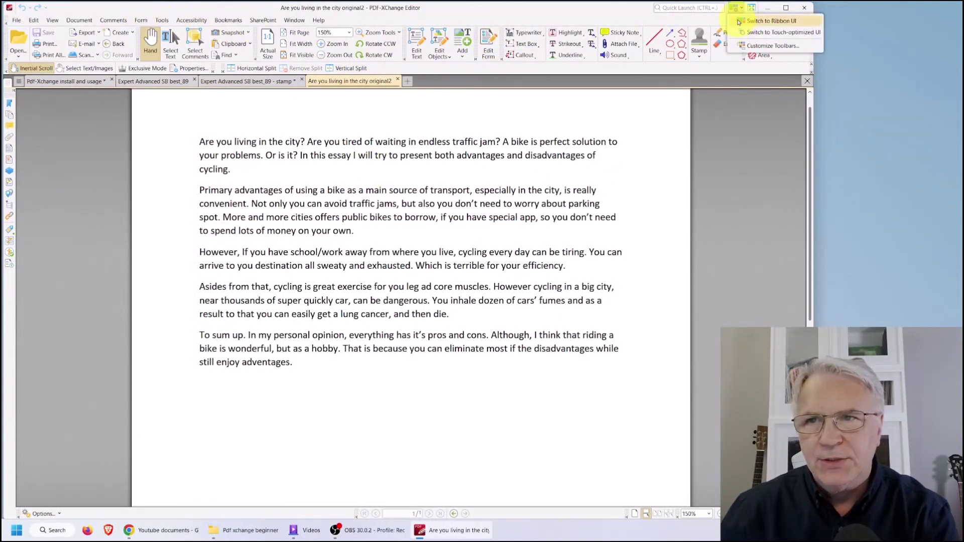
click(738, 21)
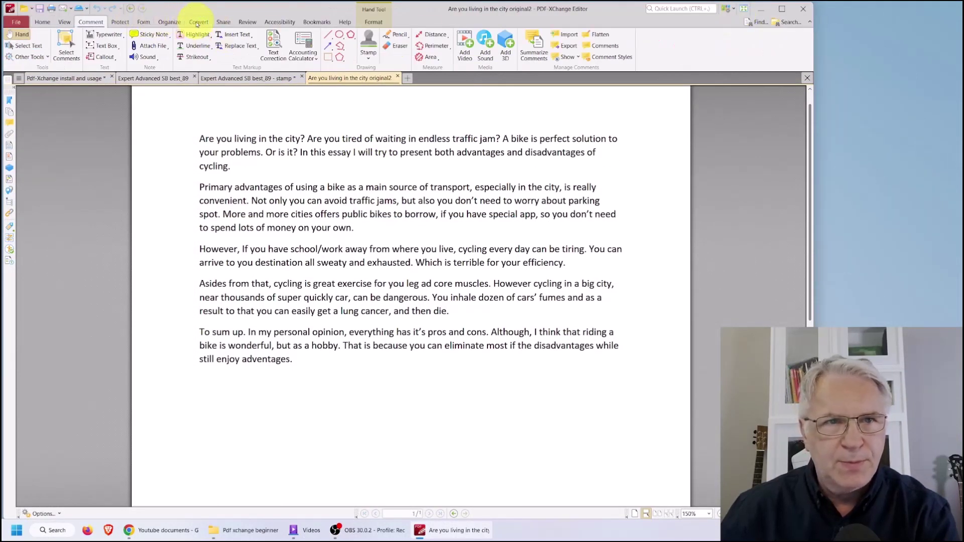
click(199, 22)
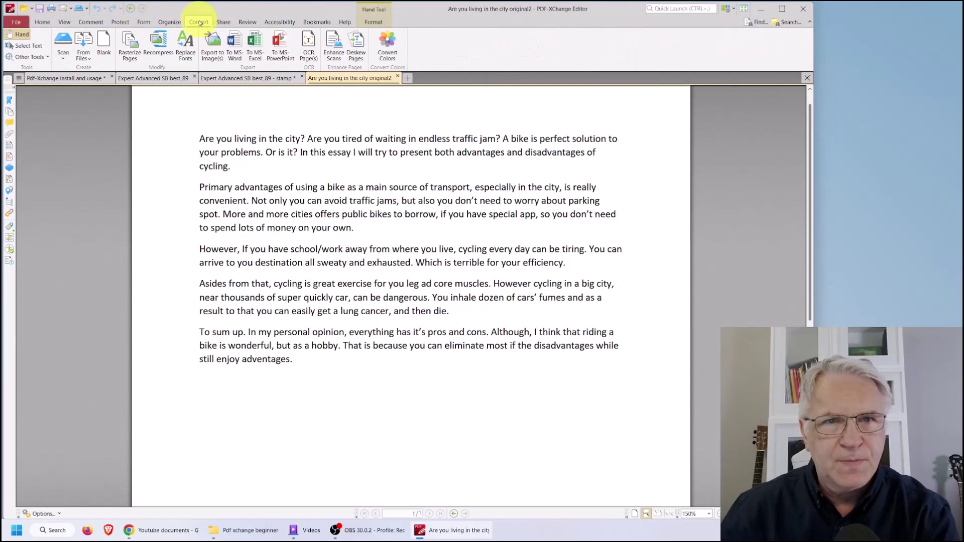
click(170, 24)
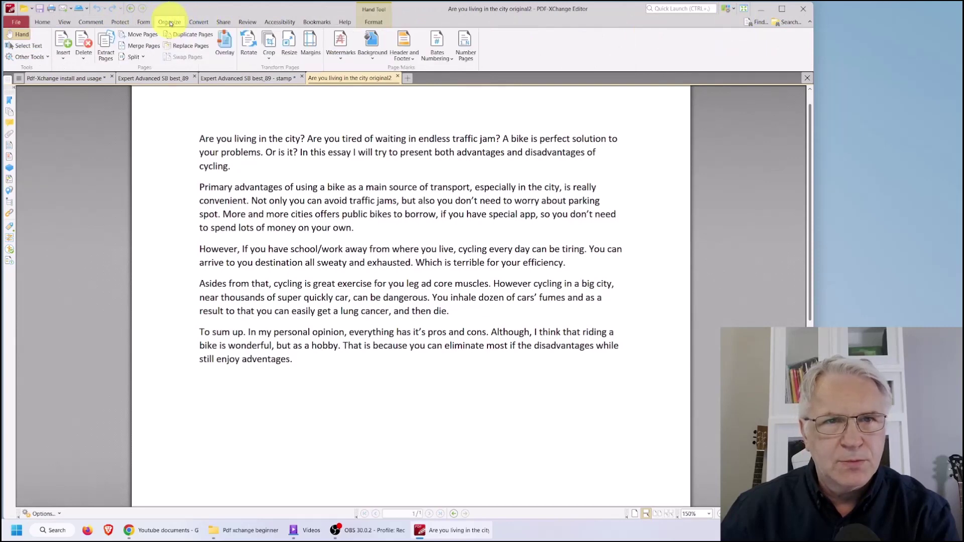
- Show the essay's page thumbnails, select page 1 and open the Crop Pages settings for it
click(270, 54)
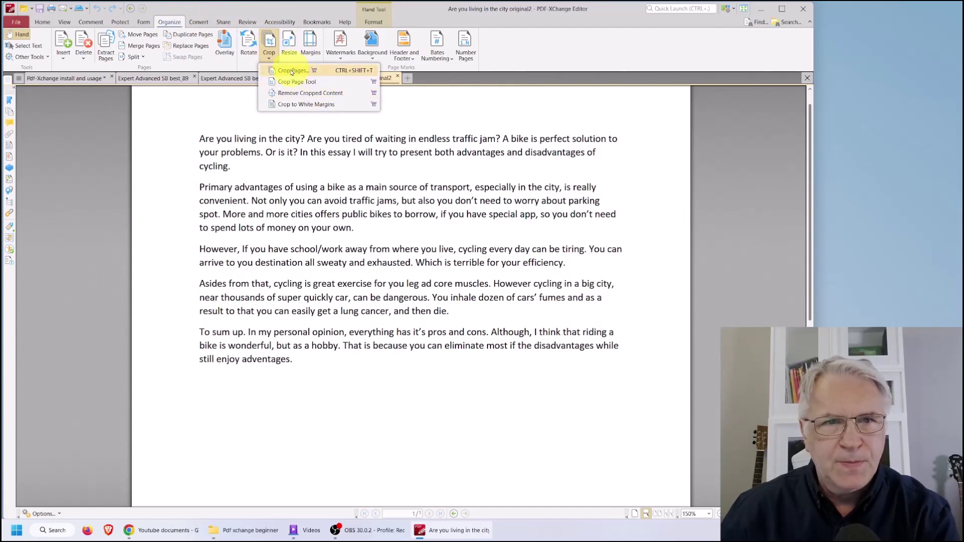
click(10, 113)
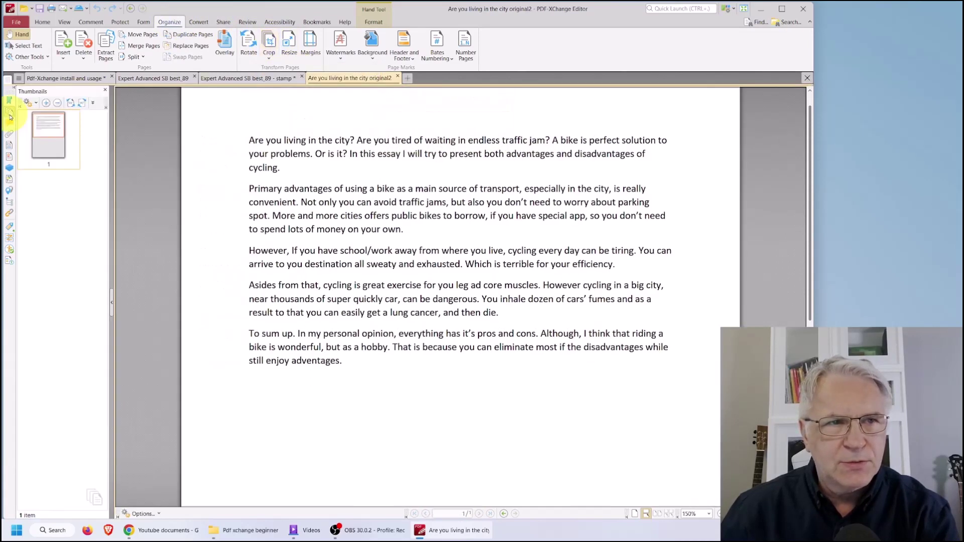
right_click(52, 147)
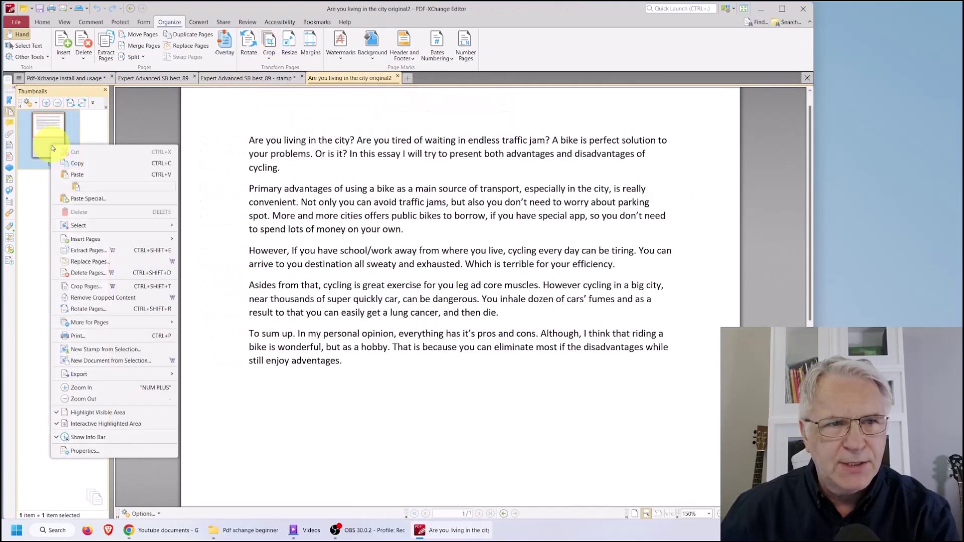
click(270, 44)
click(274, 69)
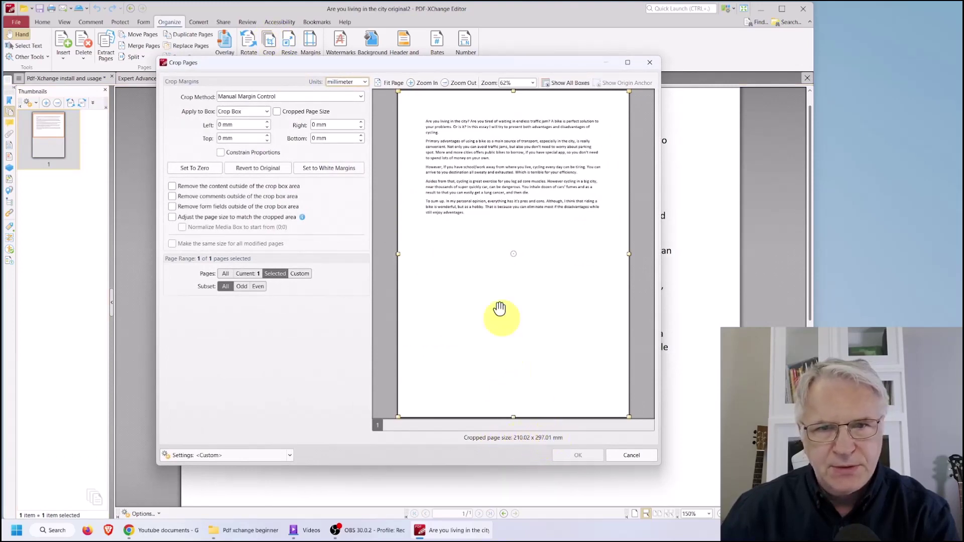
- Crop the page around the essay text, about 17 mm off the left and top, 16 mm right and 173 mm bottom, accepting evaluation mode
drag(513, 416, 499, 227)
drag(397, 159, 417, 156)
drag(523, 92, 526, 108)
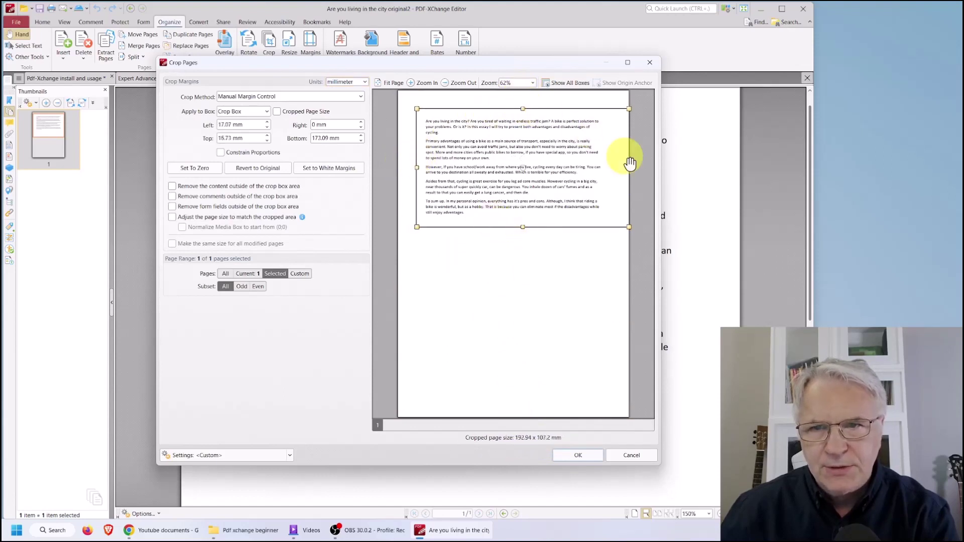
drag(627, 167, 611, 167)
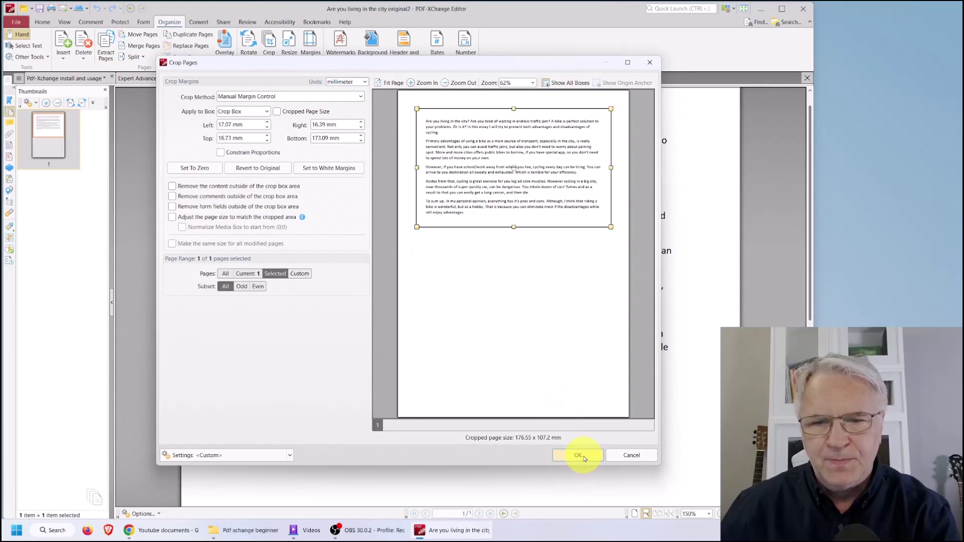
click(578, 455)
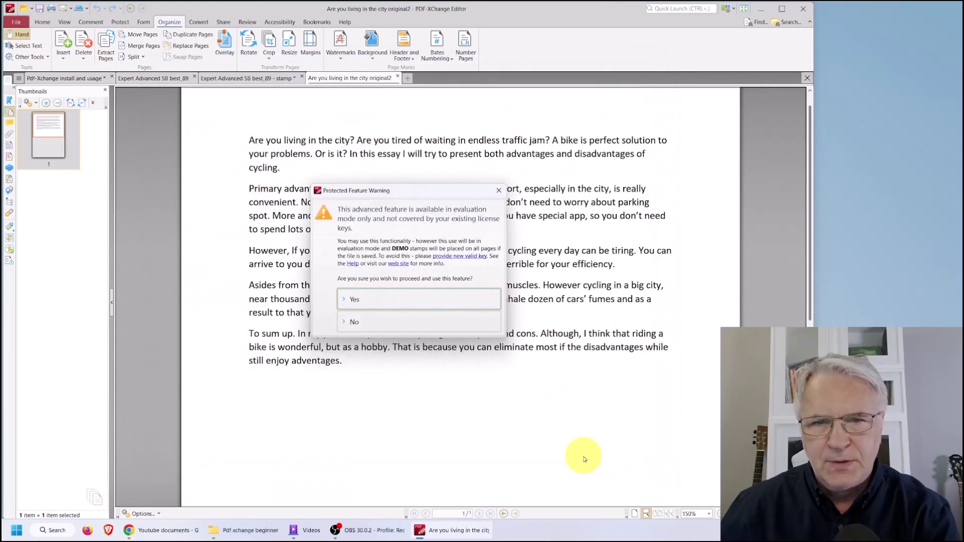
click(353, 303)
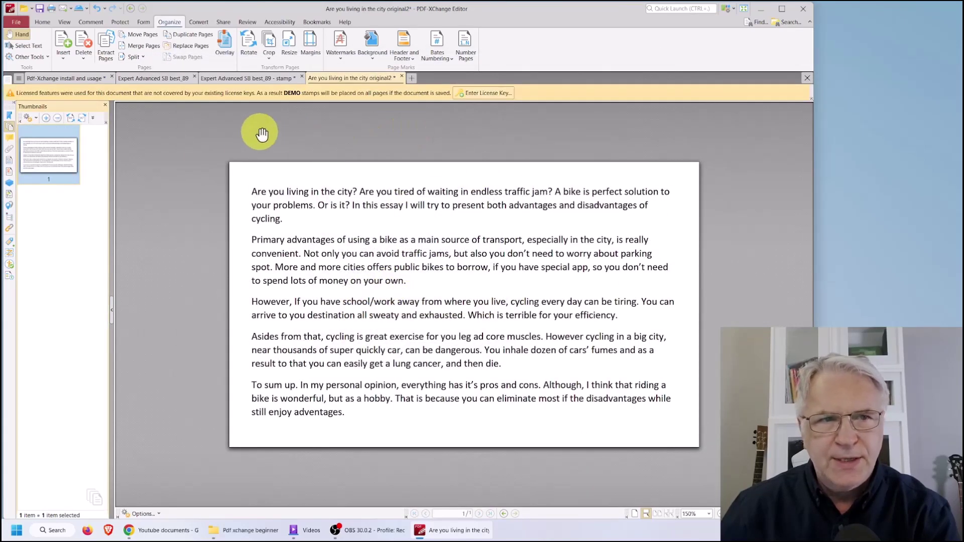
- Reopen the Crop Pages settings to check whether the area outside the crop is still retained, and cancel without changes
click(271, 53)
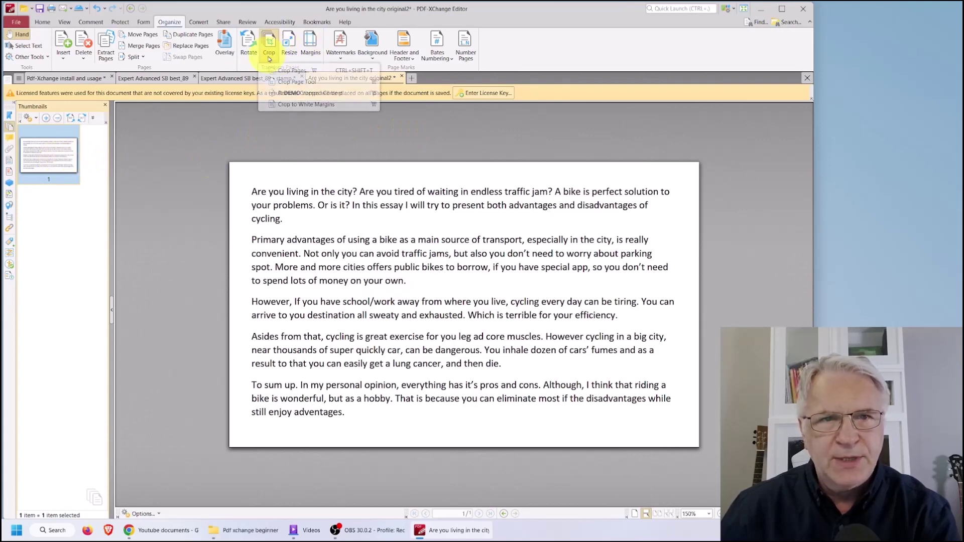
click(284, 71)
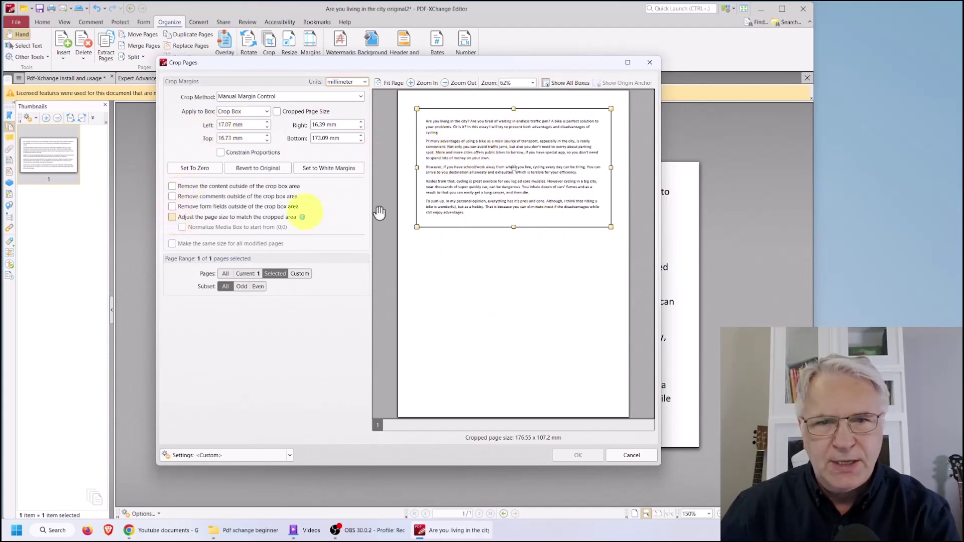
click(627, 454)
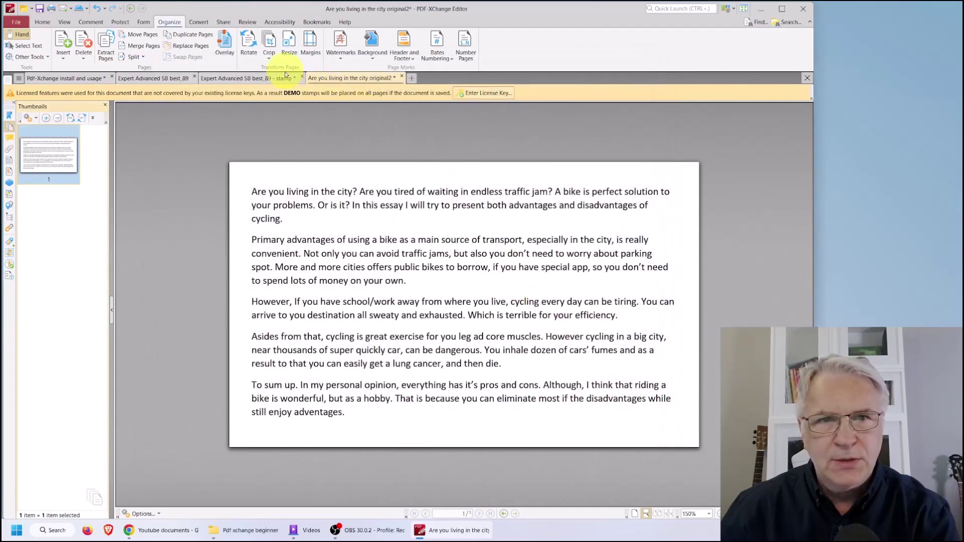
- Remove the cropped content from the essay page and call up the cropping options again to check the page
click(271, 52)
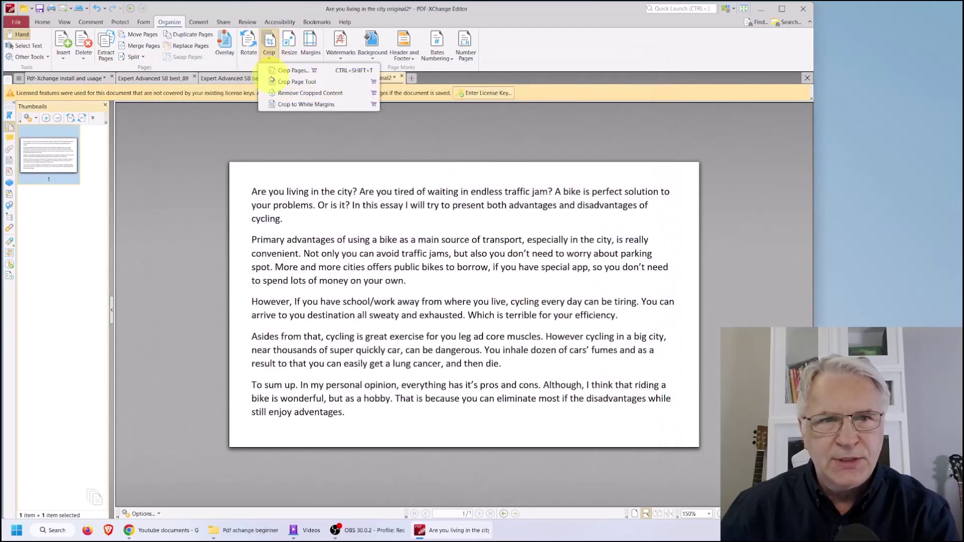
click(331, 94)
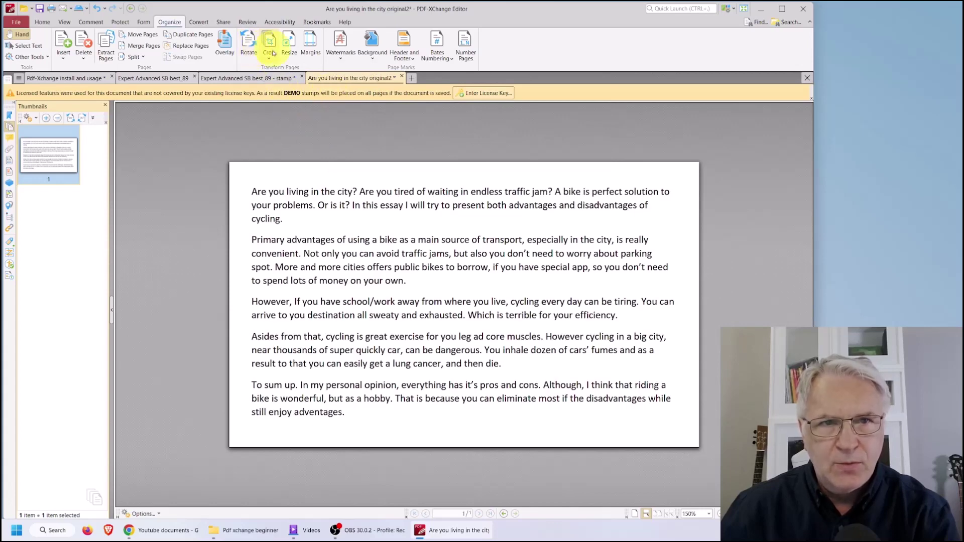
click(271, 50)
click(282, 77)
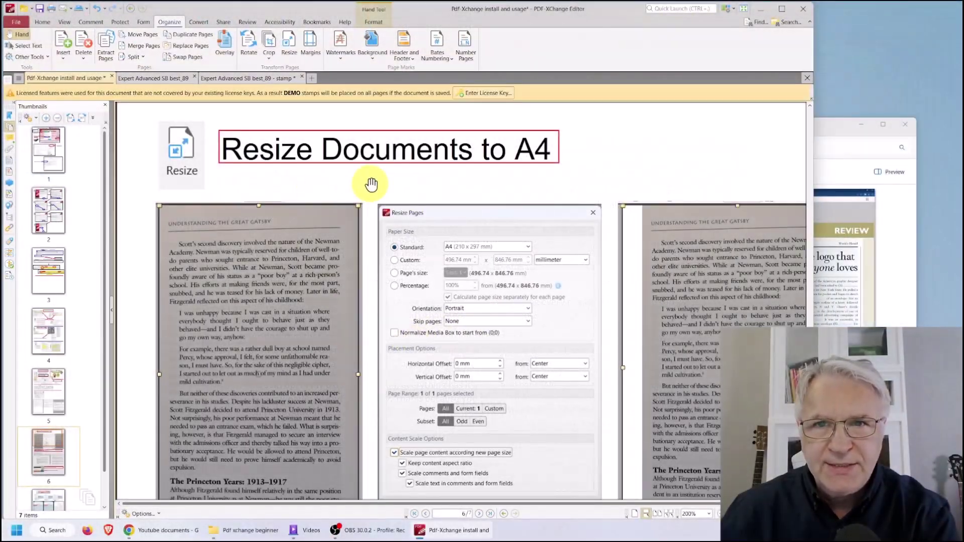
- Open review screenshot.png from the Pdf xchange beginner folder in File Explorer as a new document, minimize the folder window and inspect the page
click(253, 532)
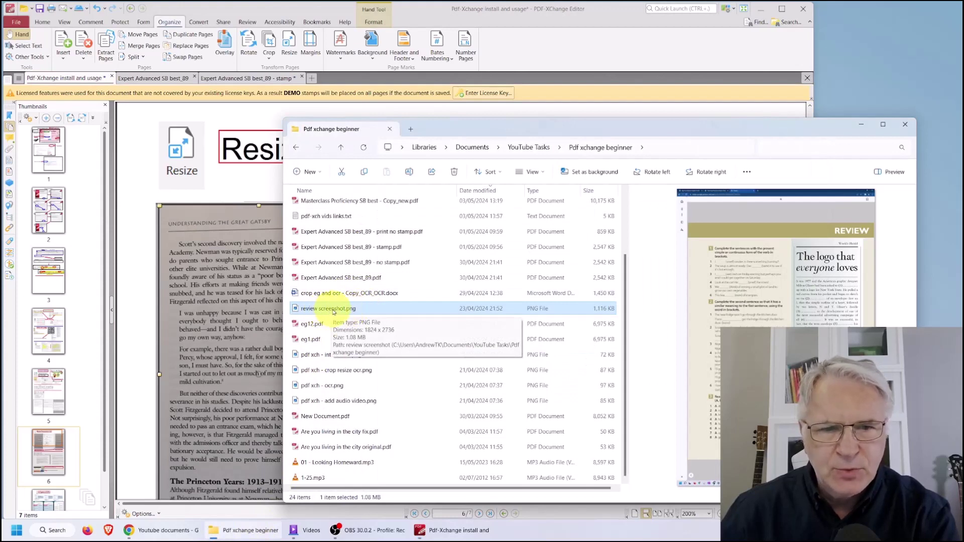
drag(333, 311, 146, 222)
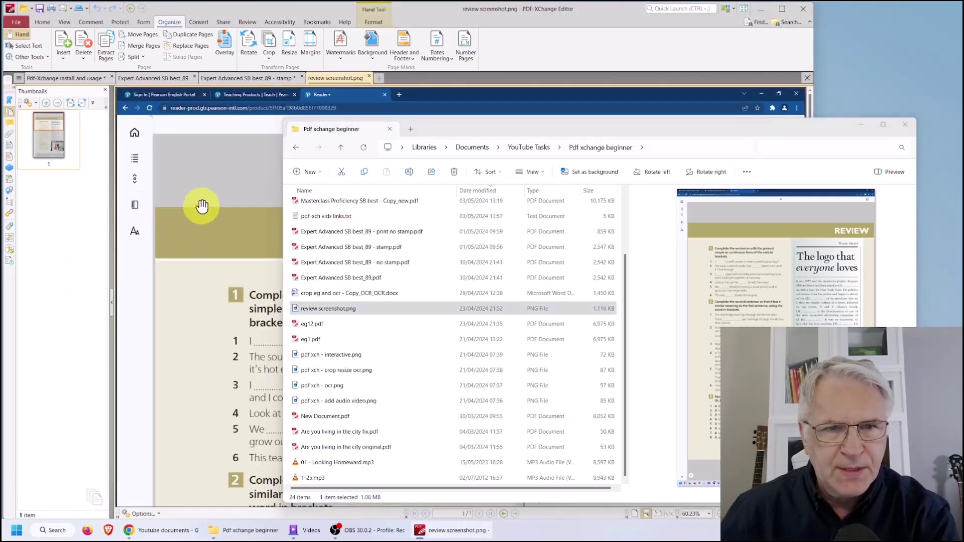
click(52, 143)
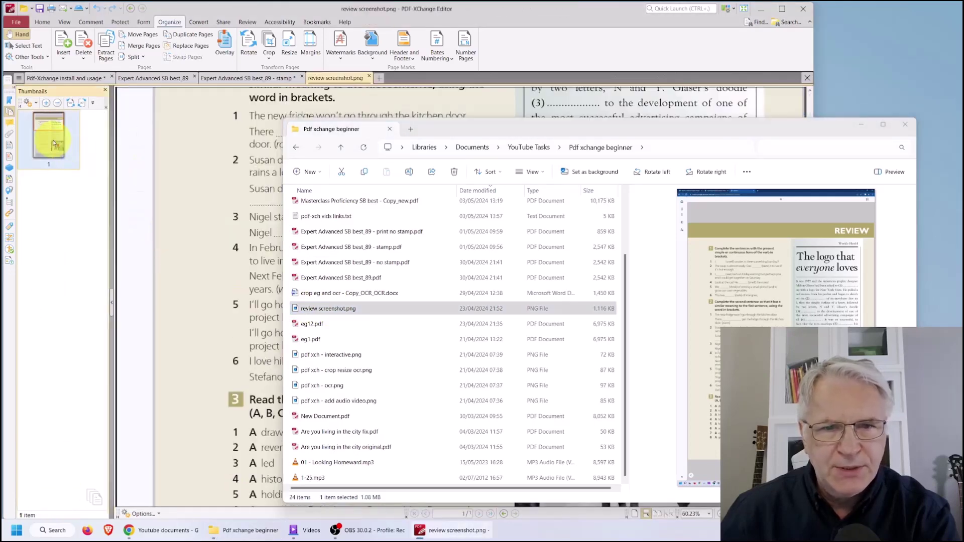
click(861, 124)
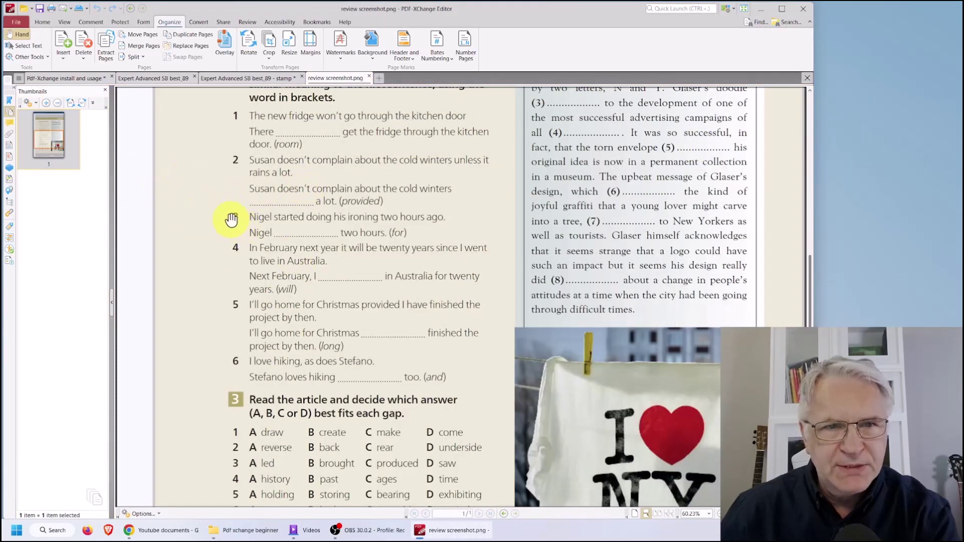
scroll(272, 228, down, 3)
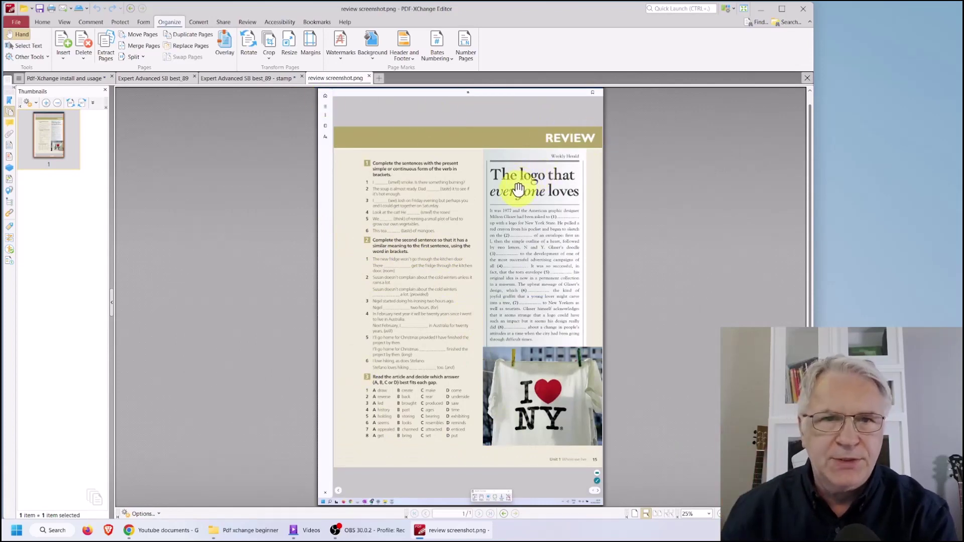
scroll(490, 183, up, 3)
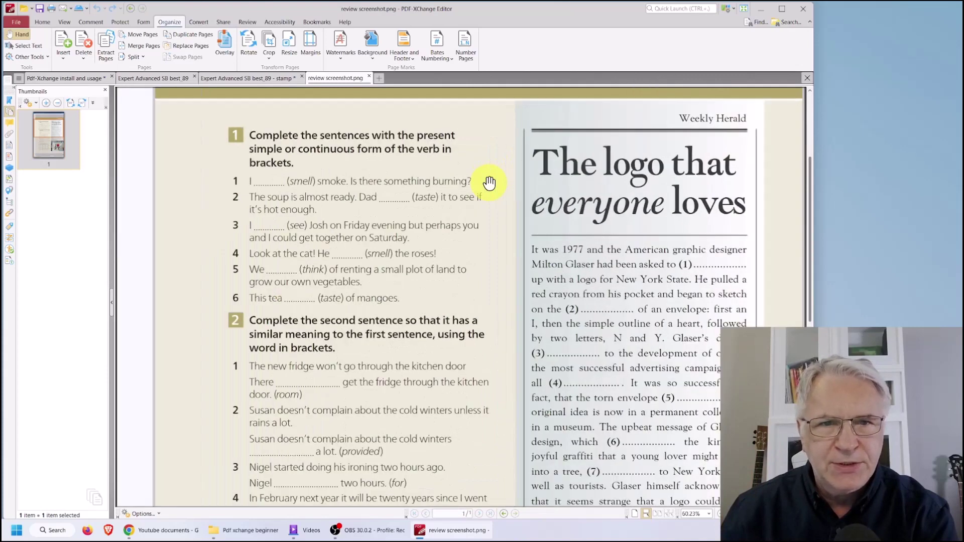
scroll(400, 159, down, 1)
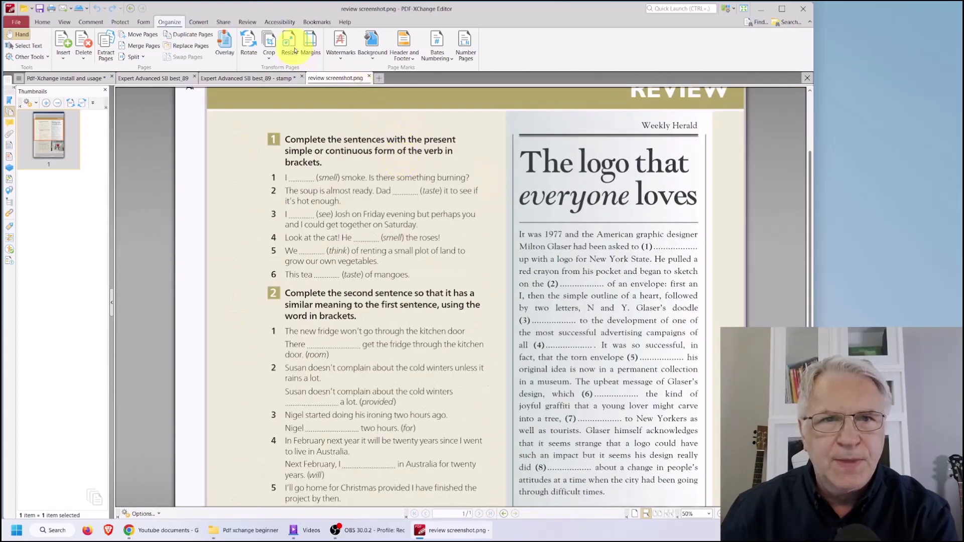
- Set manual crop margins around the textbook page: about 39 mm left, 113 mm top and 87 mm bottom
click(269, 55)
click(281, 71)
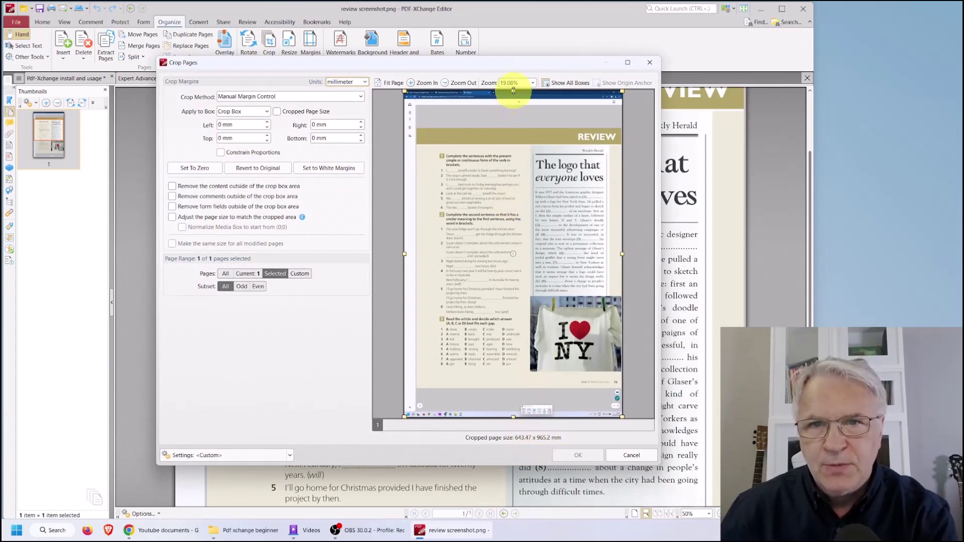
drag(513, 91, 513, 128)
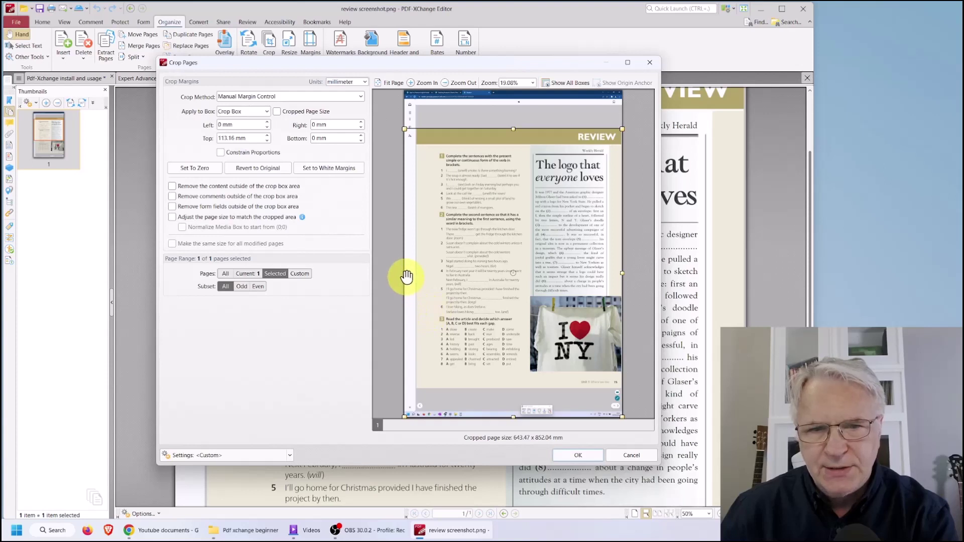
drag(405, 273, 416, 273)
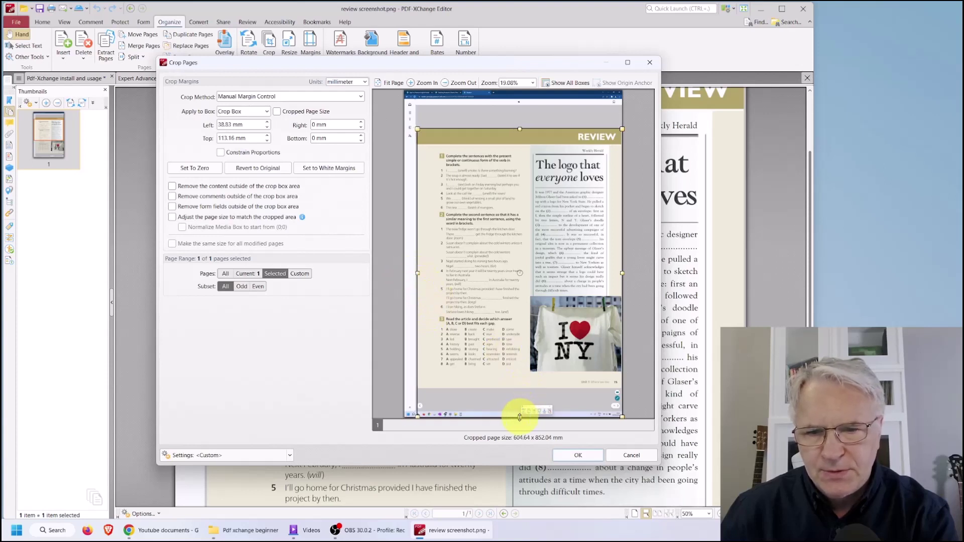
drag(519, 416, 519, 388)
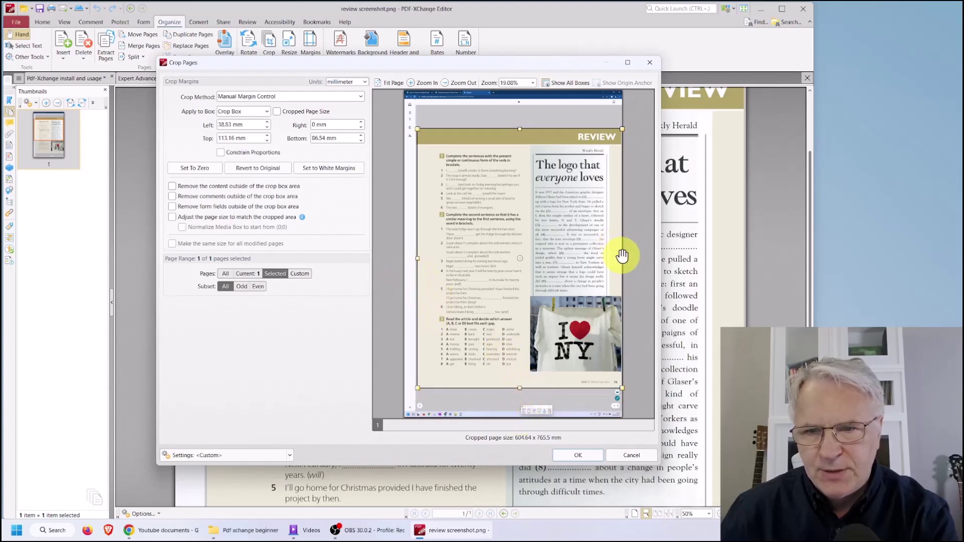
- Crop the page, removing content, comments and form fields outside the crop box and adjusting the page size, and accept evaluation mode
click(172, 207)
click(173, 217)
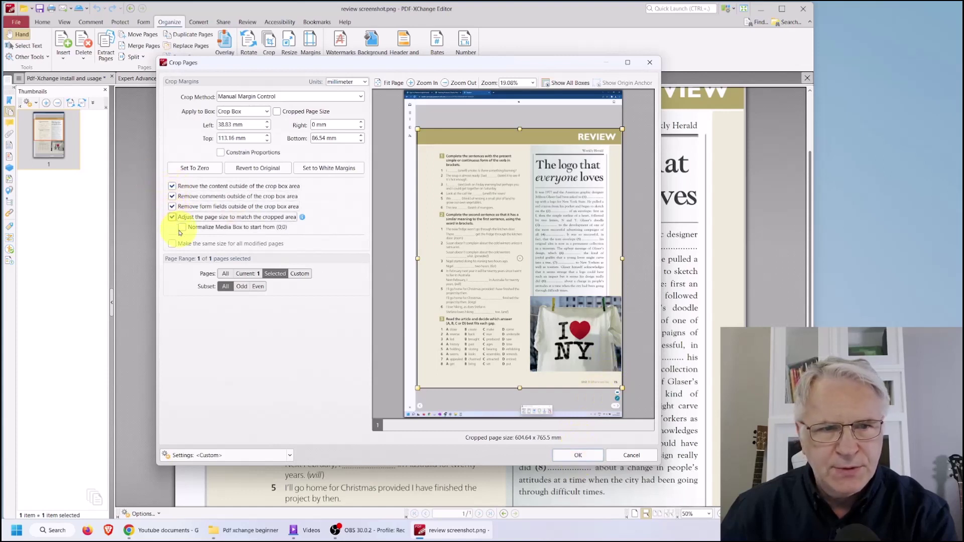
click(182, 228)
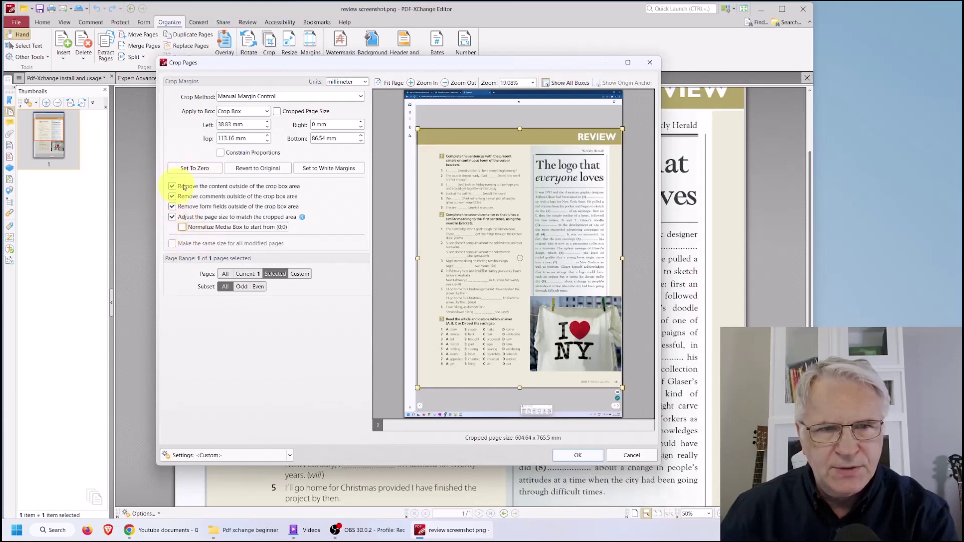
click(580, 455)
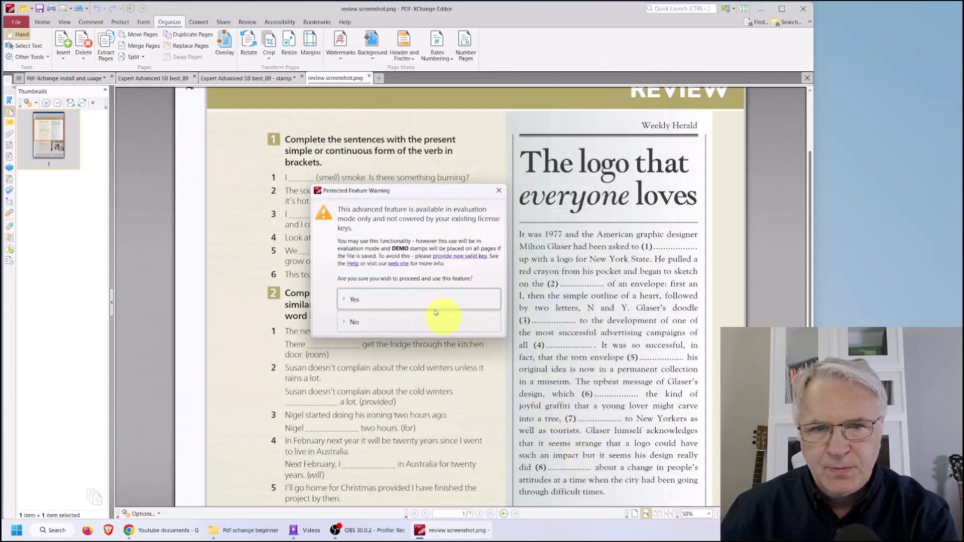
click(399, 300)
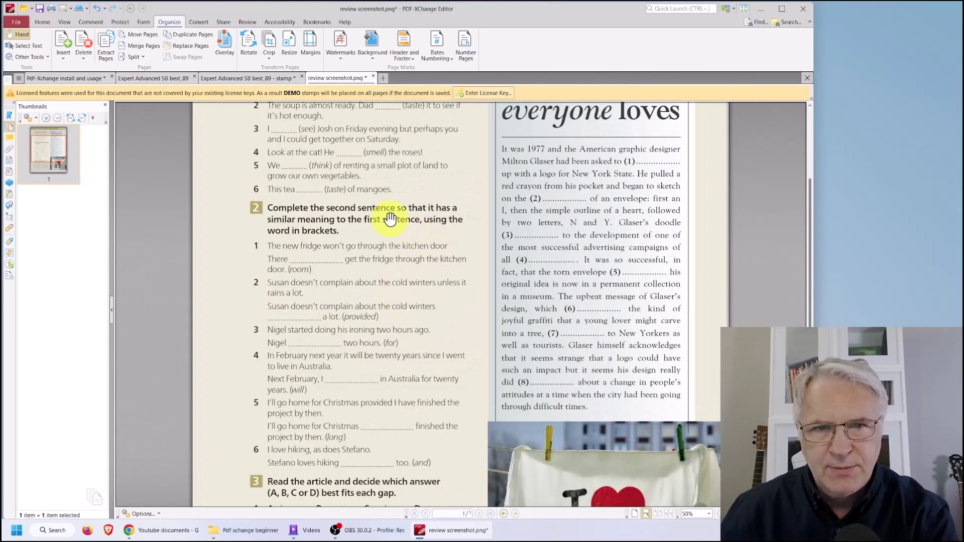
scroll(390, 218, down, 3)
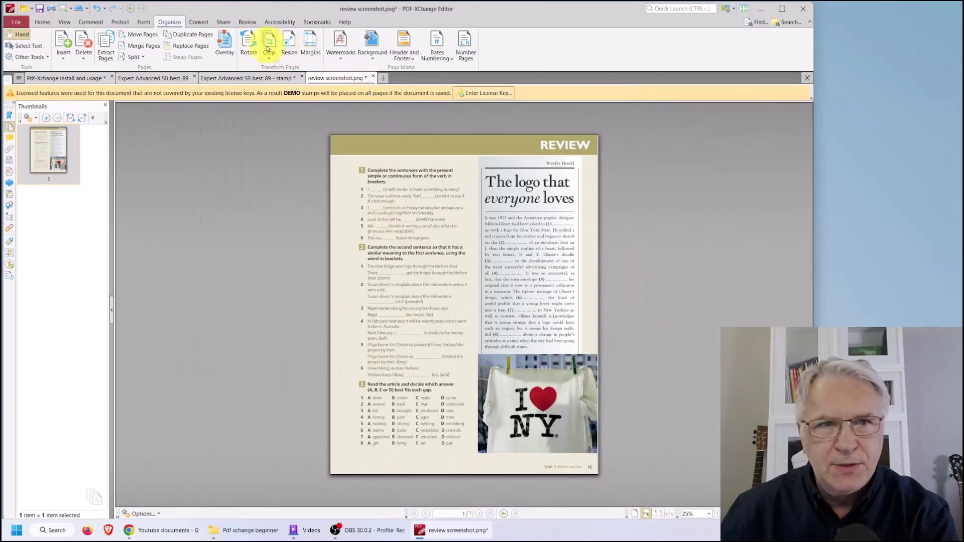
- Reopen the Crop Pages settings to check the size of the cropped page, and close them without changes
click(268, 55)
click(275, 71)
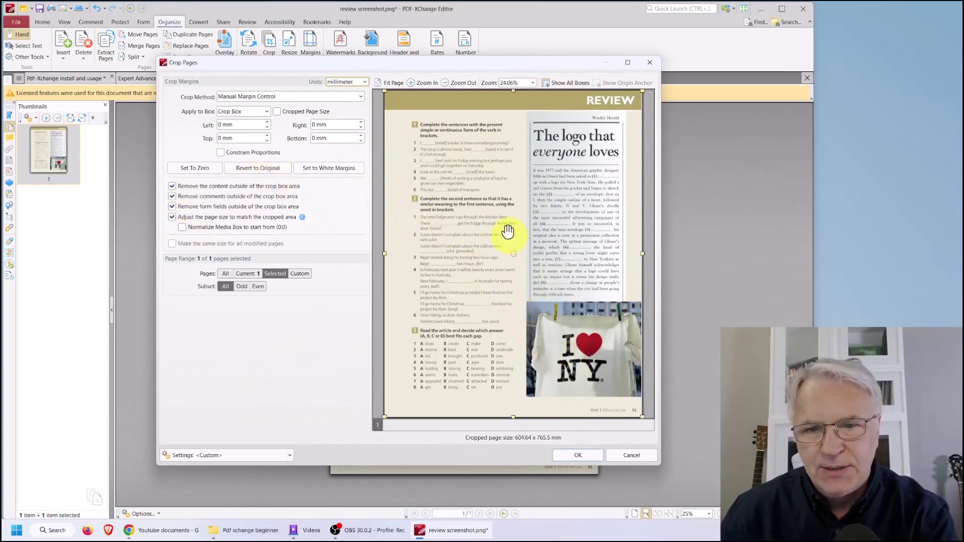
click(649, 63)
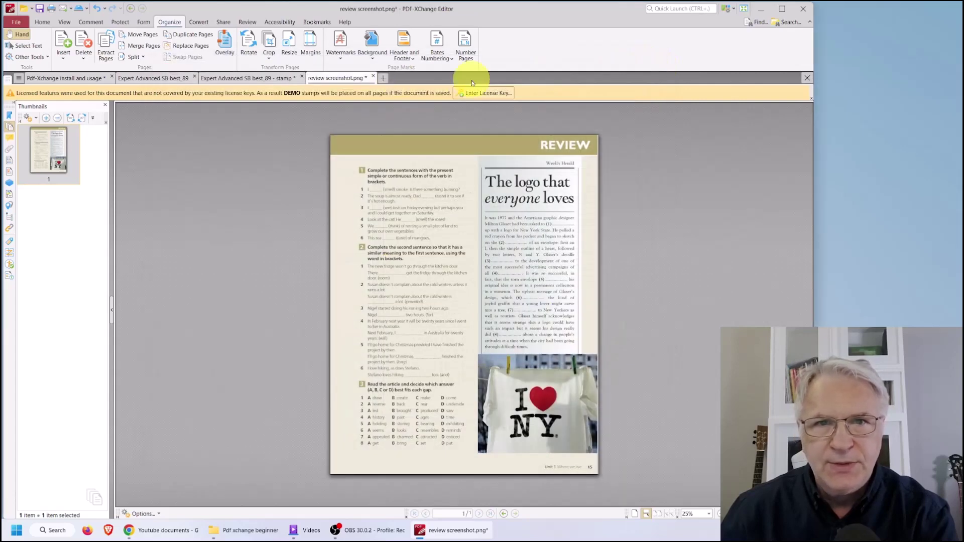
- Resize all pages to A4 (210 x 297 mm) in portrait, scaling the content to the new size and keeping its aspect ratio
click(289, 42)
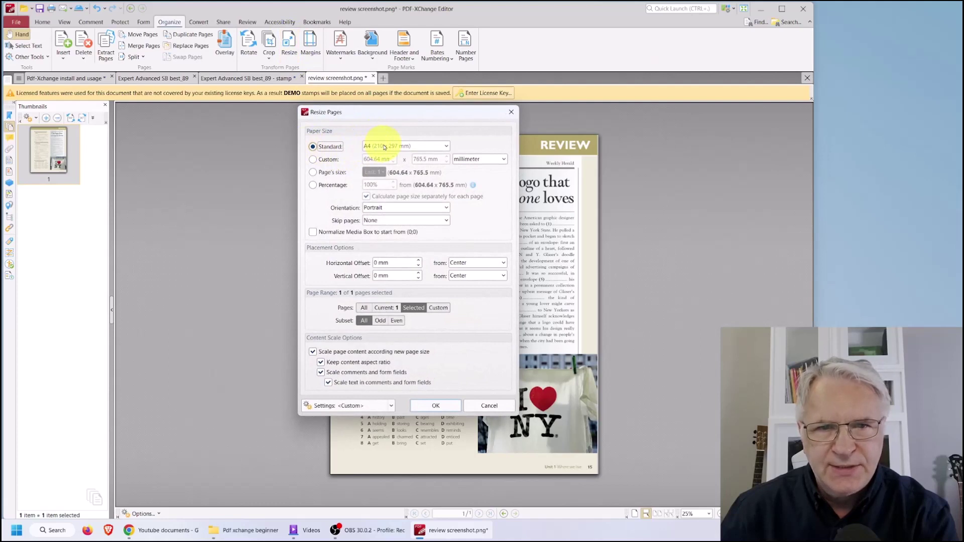
click(314, 353)
click(313, 353)
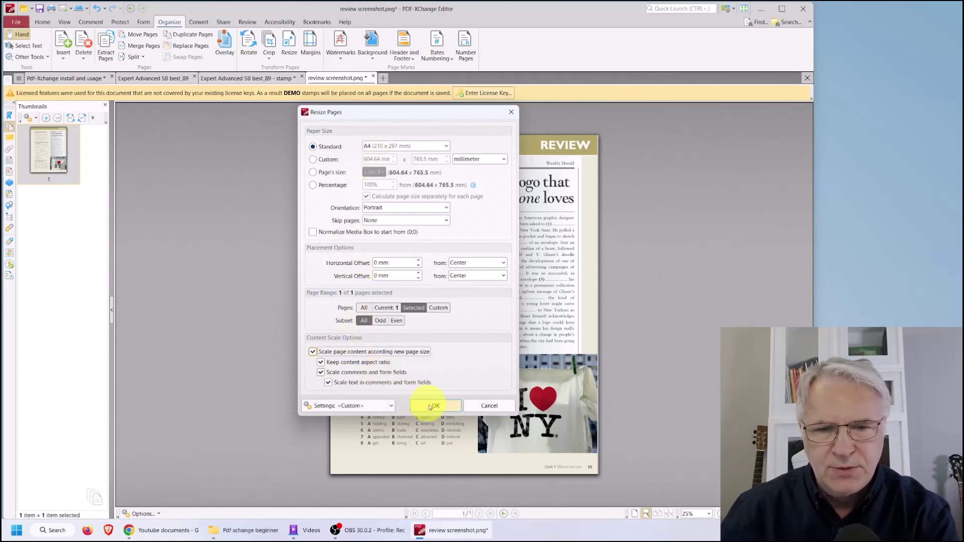
click(364, 307)
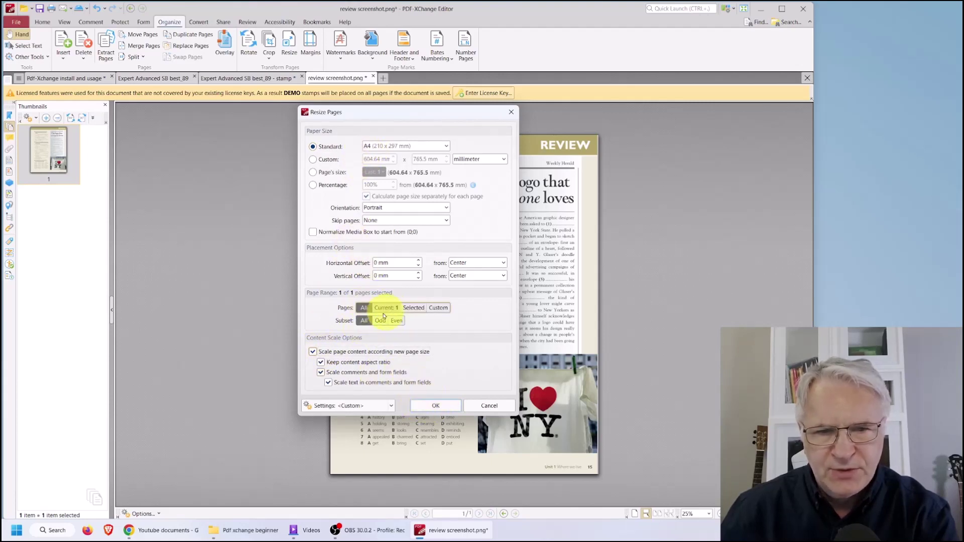
click(433, 406)
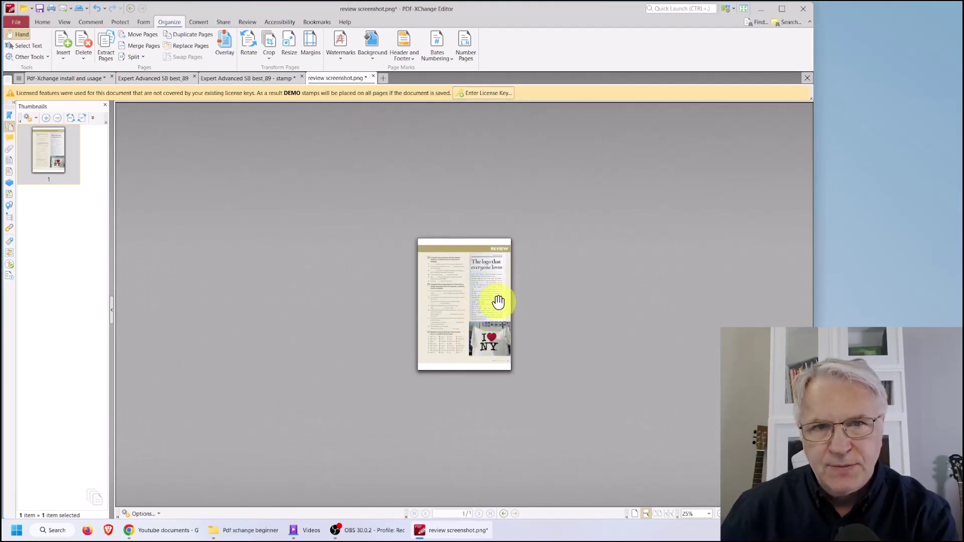
scroll(499, 301, up, 3)
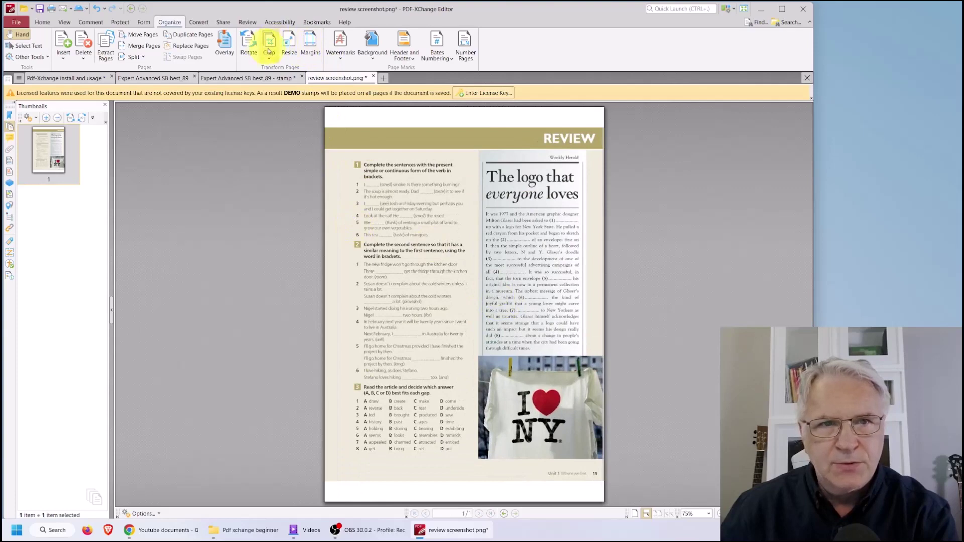
- Crop about 15 mm off the top and 17 mm off the bottom of the A4 page, and reopen the crop settings to check it
click(268, 51)
click(277, 71)
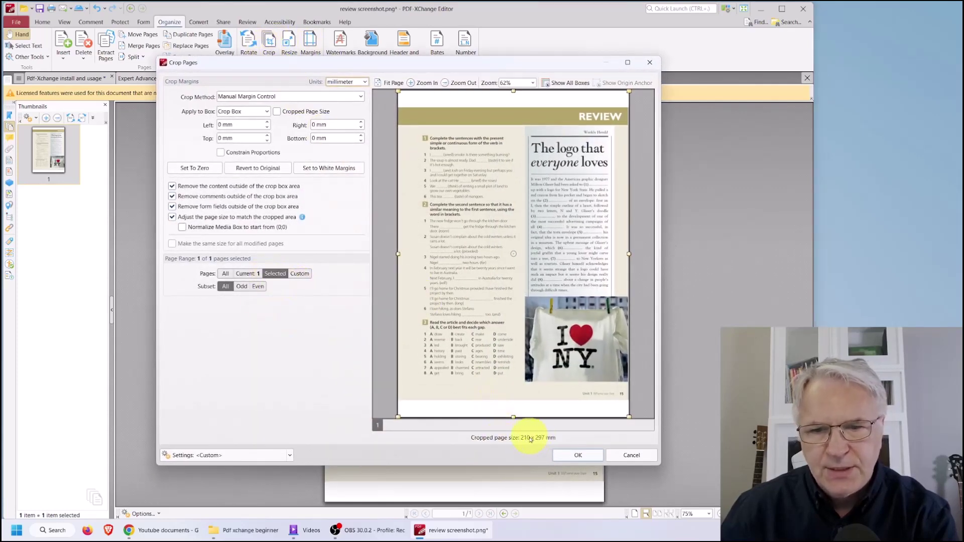
drag(514, 92, 513, 107)
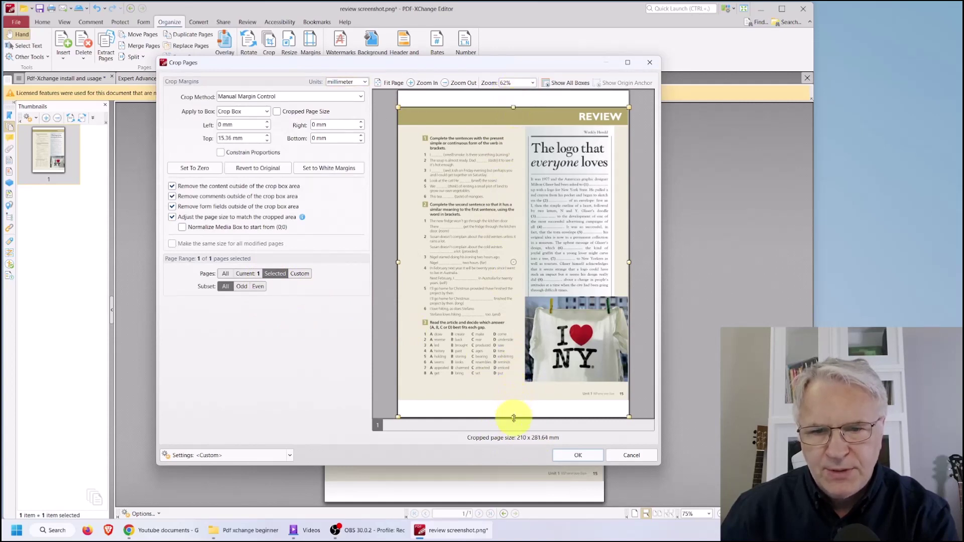
drag(513, 418, 513, 400)
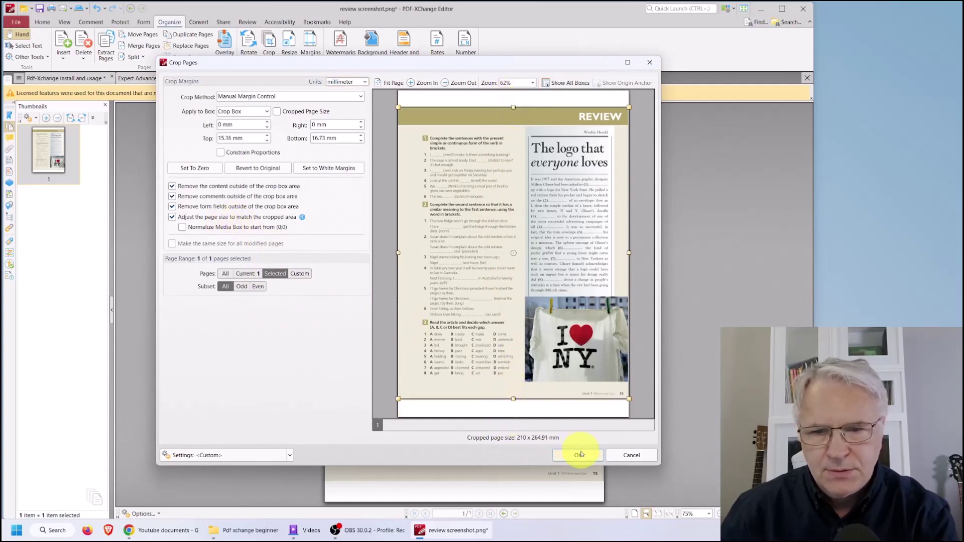
click(579, 454)
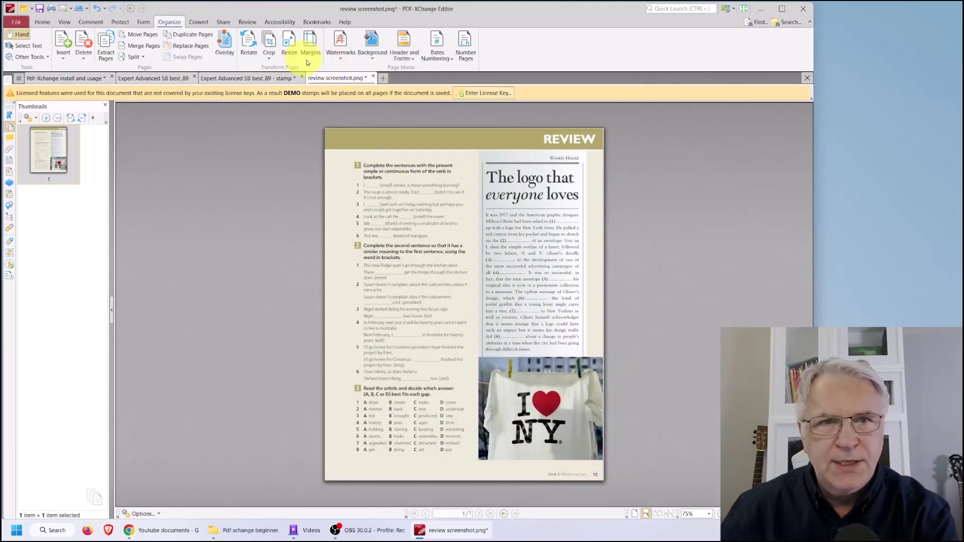
click(268, 48)
click(276, 69)
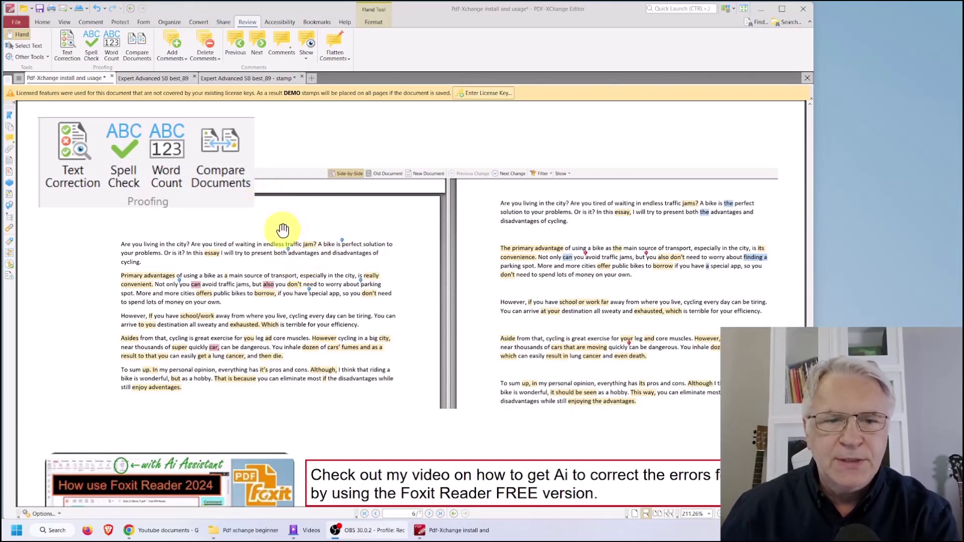
- Start a document comparison with Are you living in the city original.pdf as the old document
scroll(283, 230, down, 3)
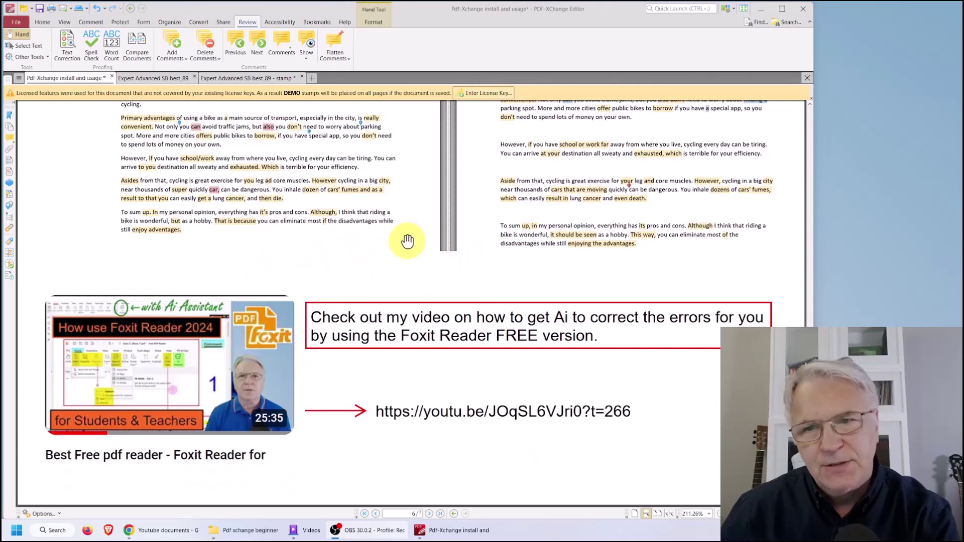
scroll(334, 230, up, 3)
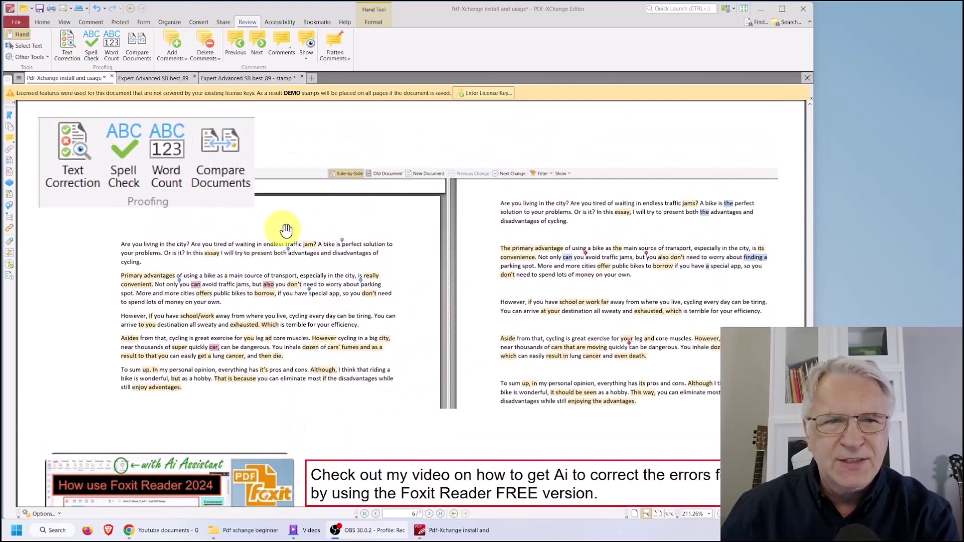
click(136, 48)
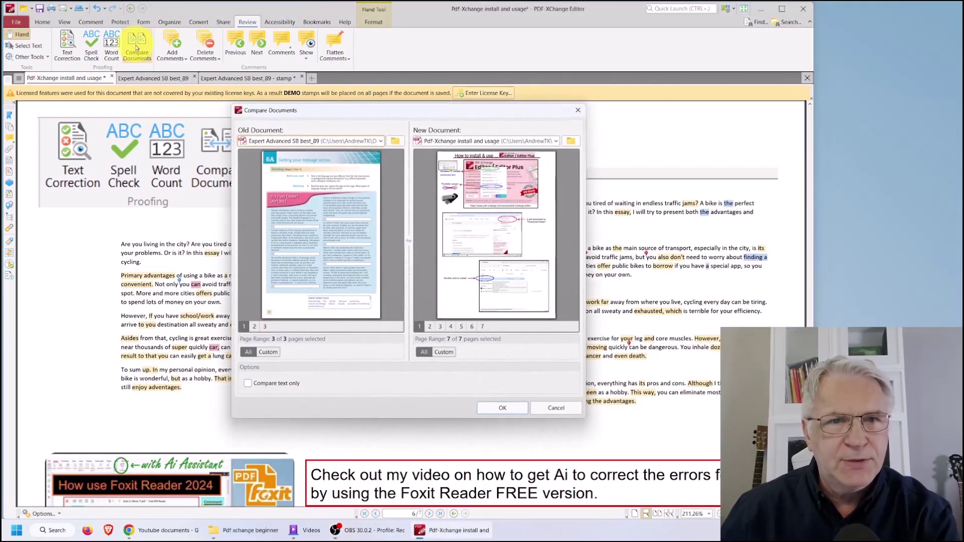
click(396, 142)
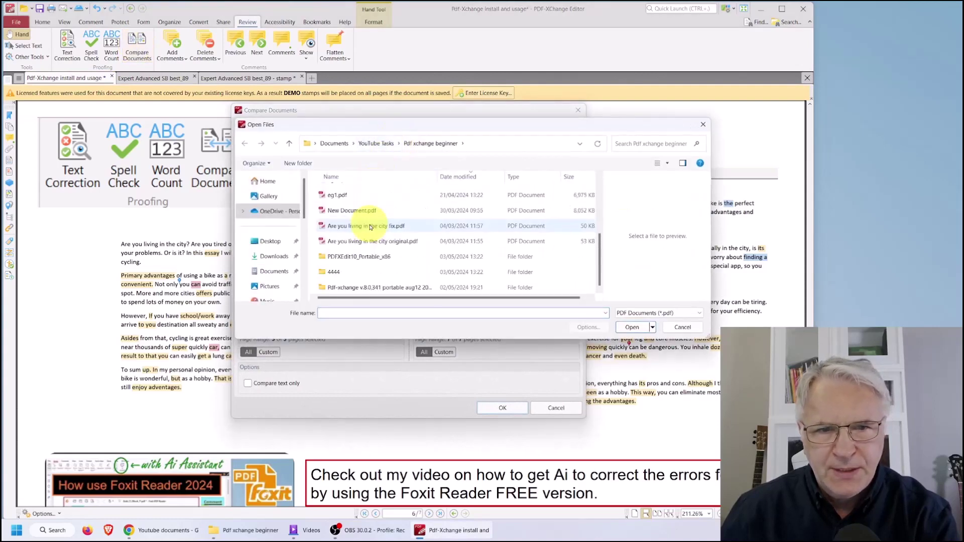
click(389, 241)
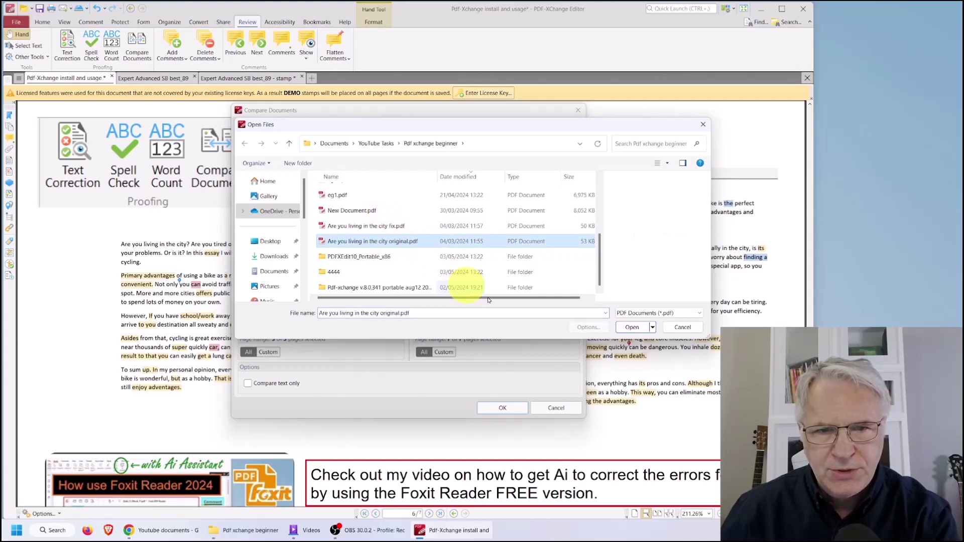
click(636, 327)
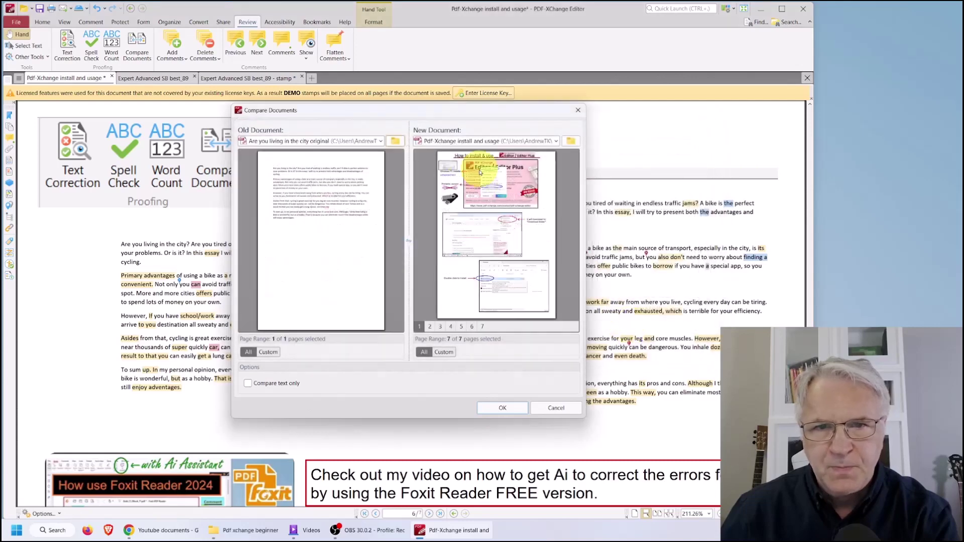
- Choose Are you living in the city fix.pdf as the new document and run the comparison, accepting evaluation mode
click(571, 142)
scroll(467, 246, down, 3)
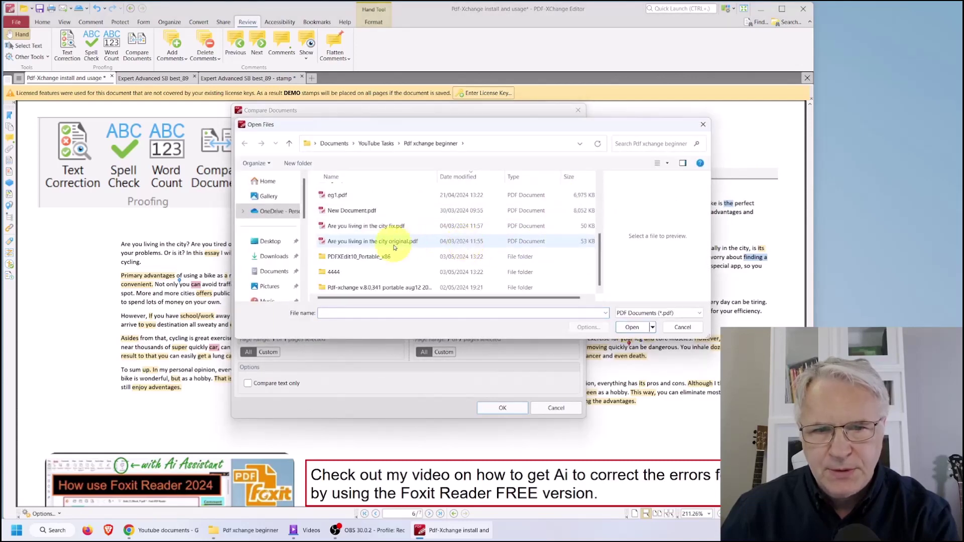
click(384, 227)
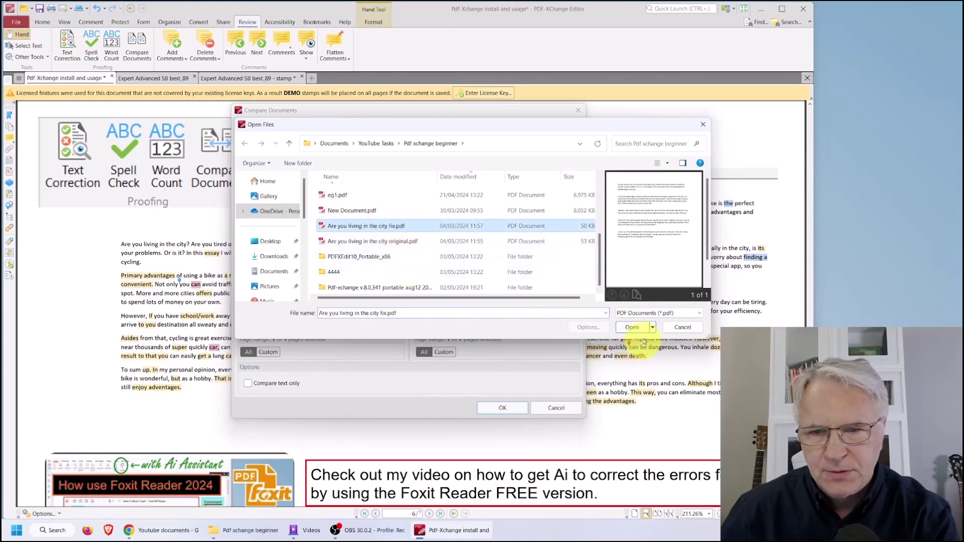
click(631, 327)
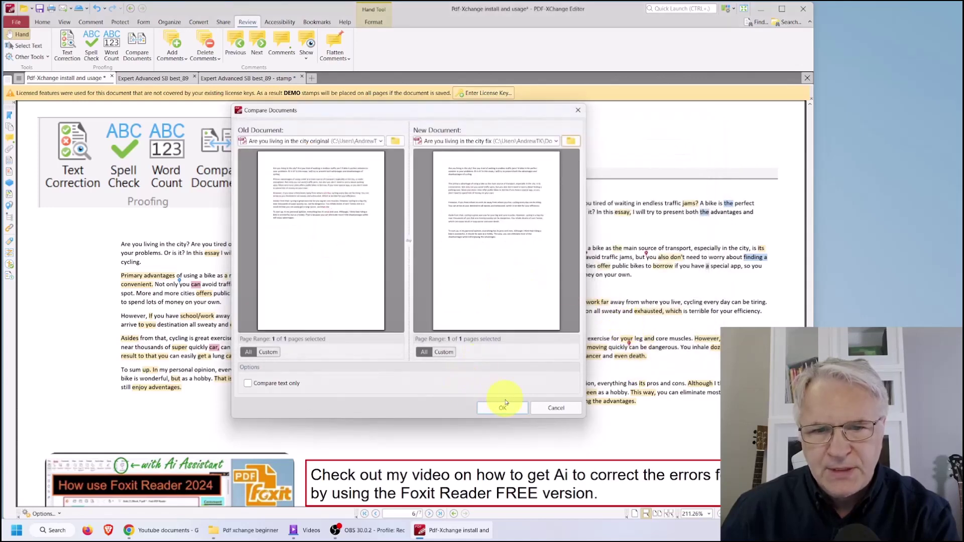
click(504, 409)
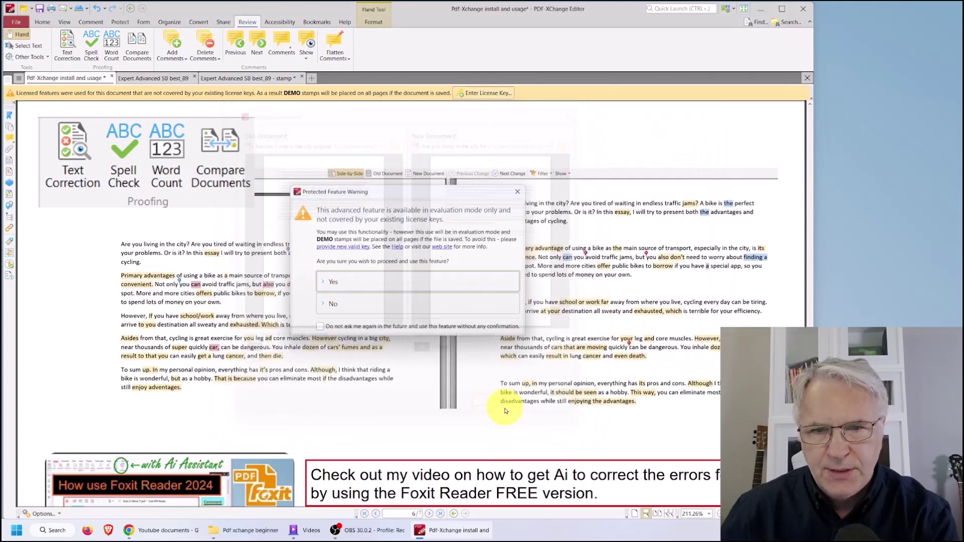
click(369, 281)
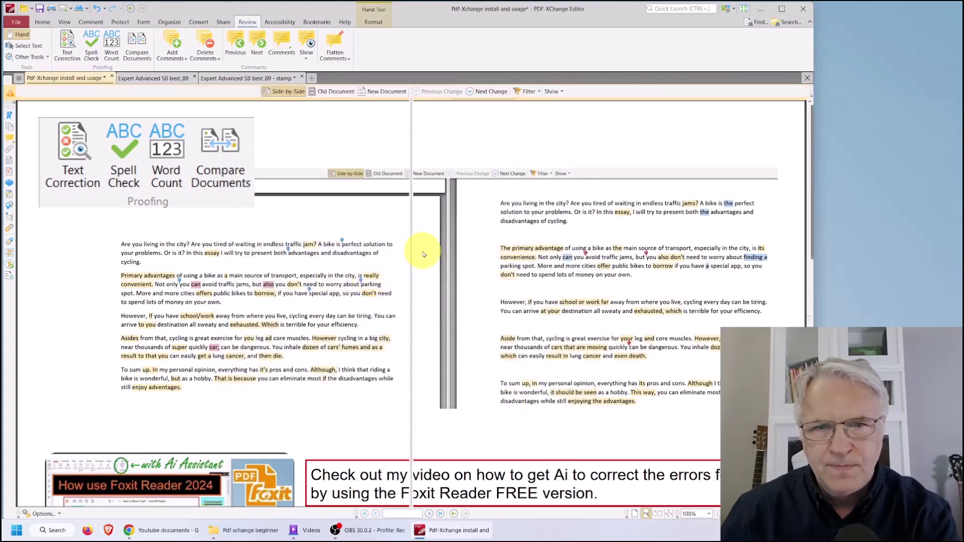
- Turn off the row highlights in the comparison result and inspect the marked differences between the two essay versions up close
scroll(355, 224, down, 8)
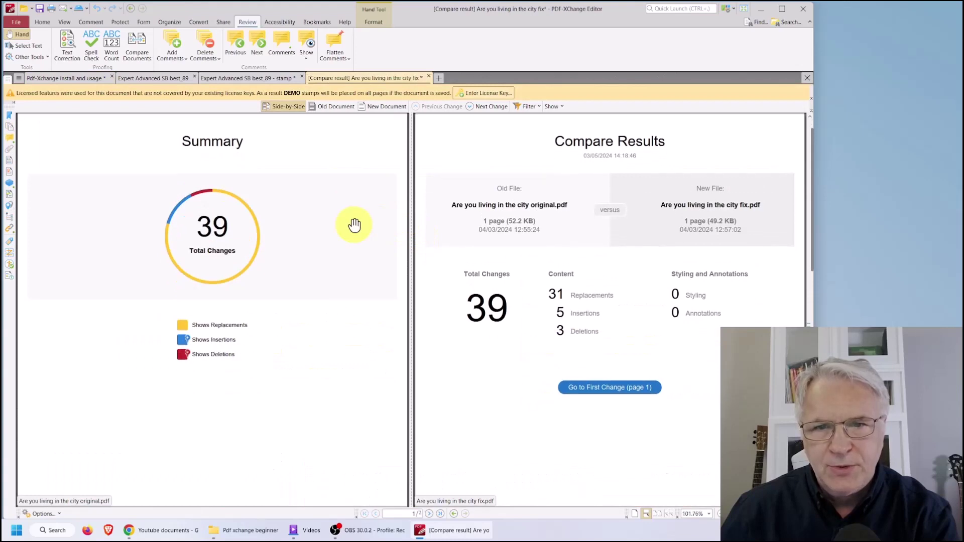
scroll(354, 221, down, 2)
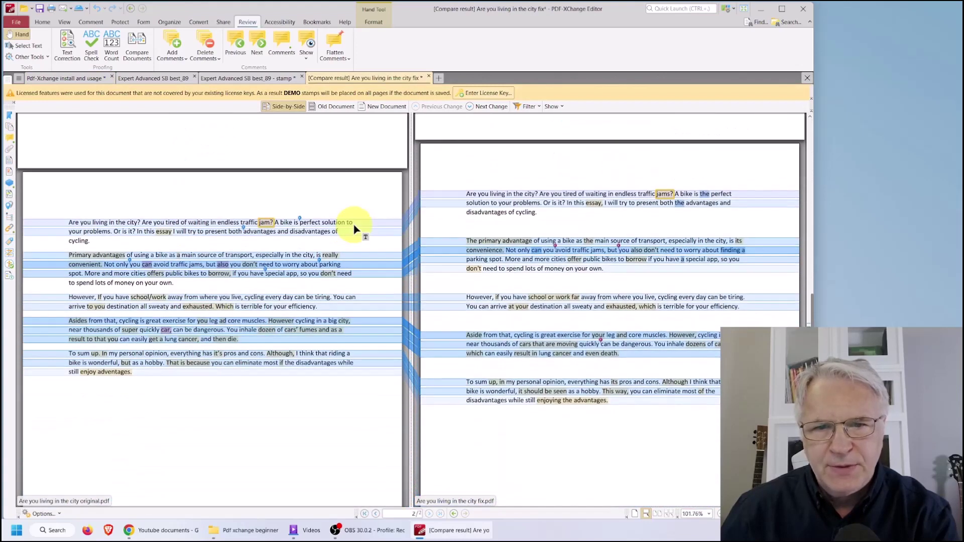
click(554, 107)
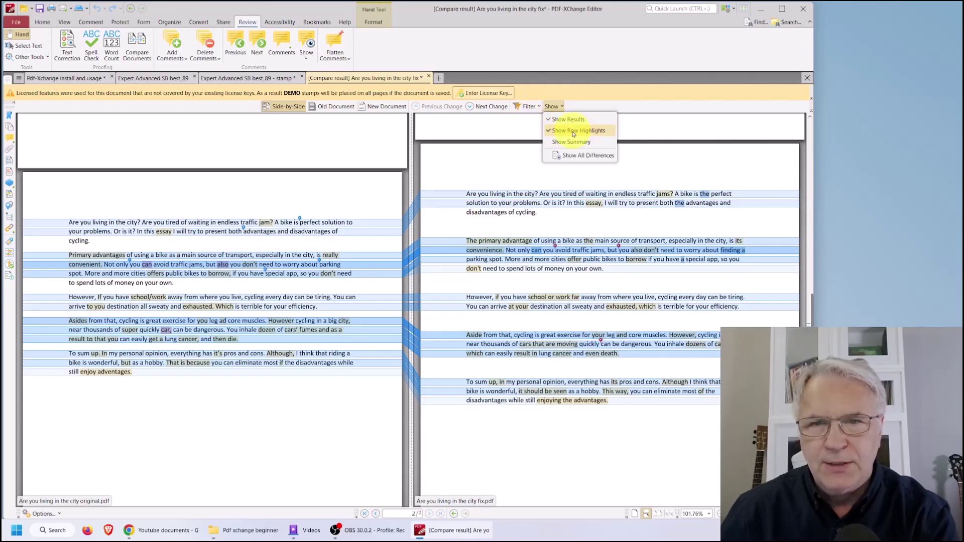
click(573, 132)
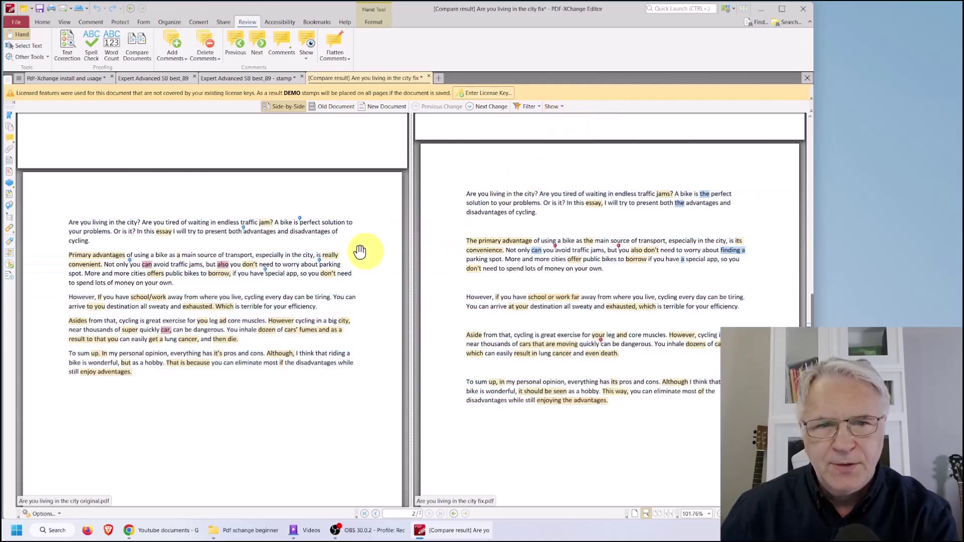
scroll(334, 241, up, 5)
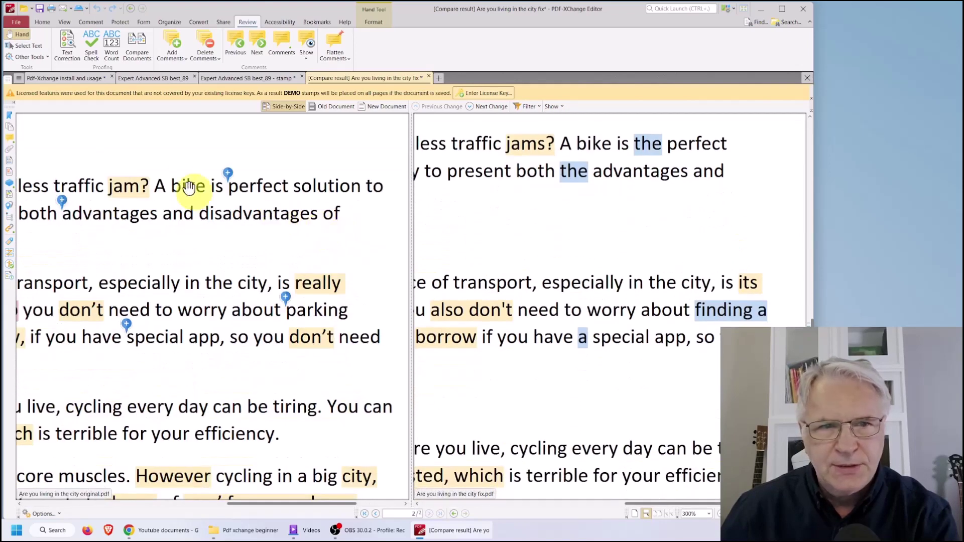
click(133, 188)
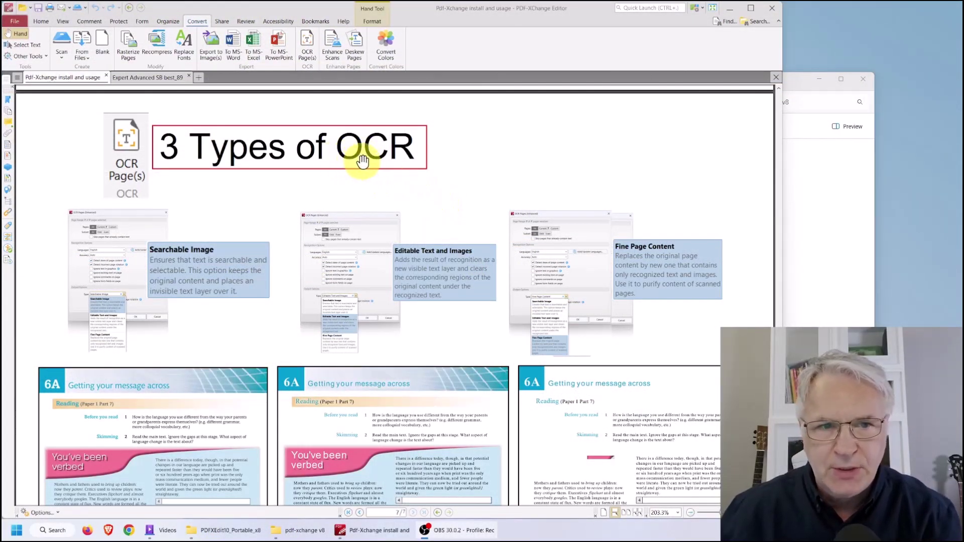
- Read the guide's notes on the Searchable Image, Editable Text and Images, and Fine Page Content OCR types and the version 8 downloads
scroll(121, 314, up, 3)
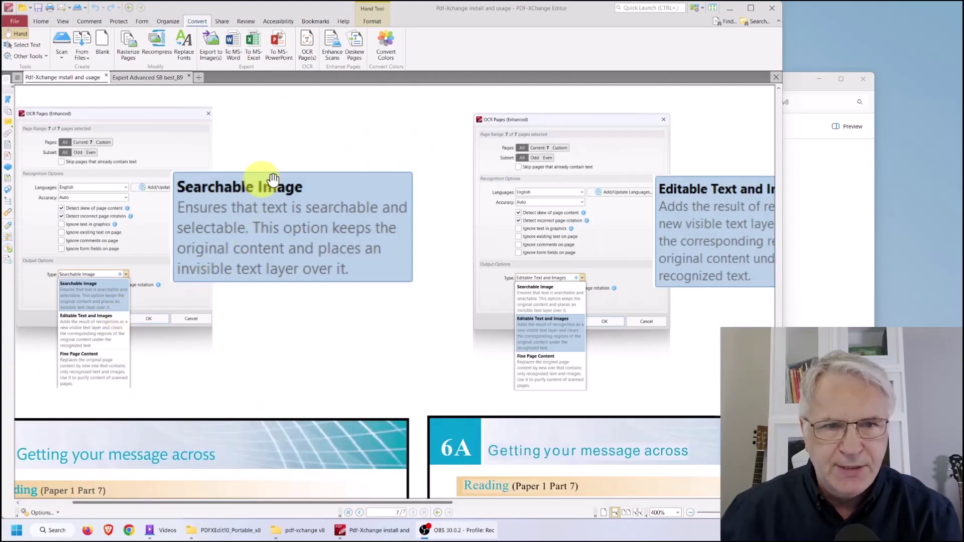
drag(361, 322, 174, 290)
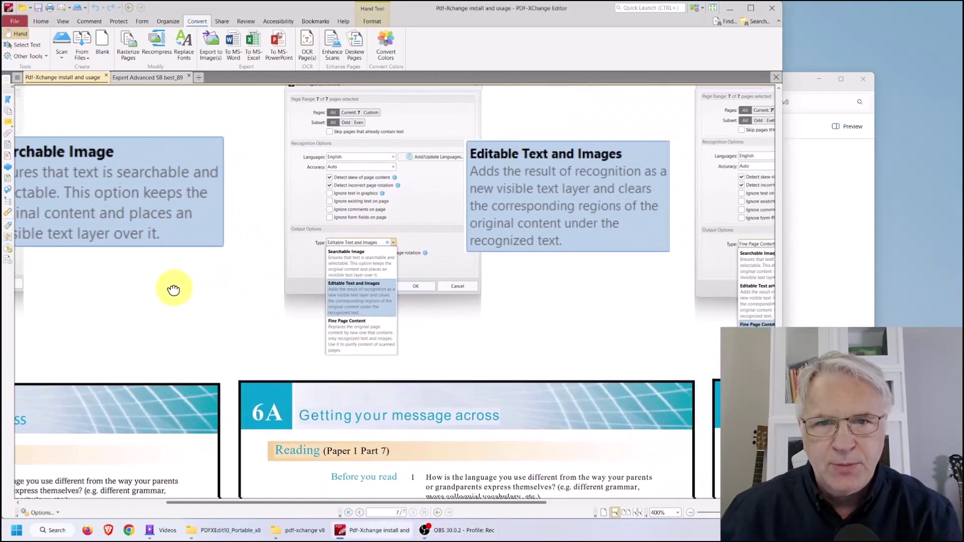
drag(482, 317, 279, 234)
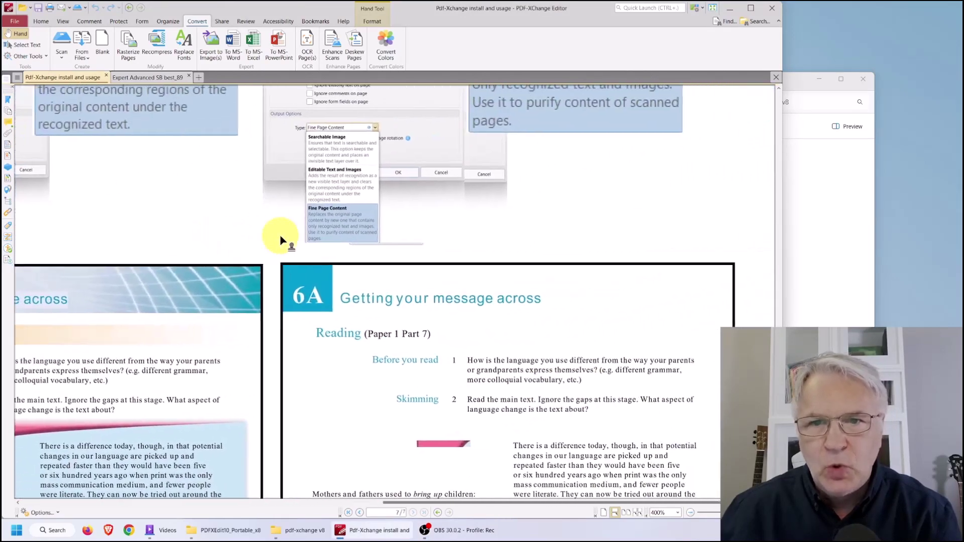
drag(587, 249, 571, 318)
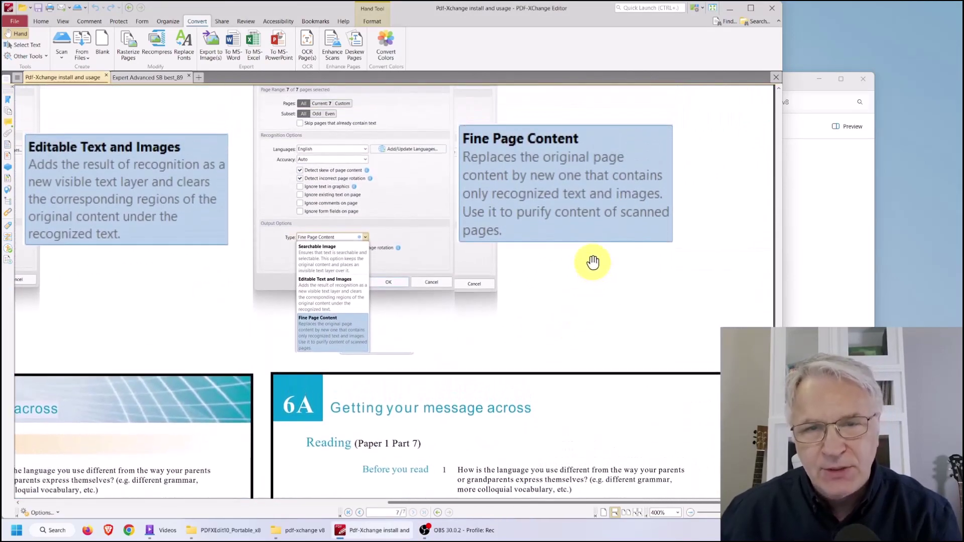
scroll(598, 291, down, 5)
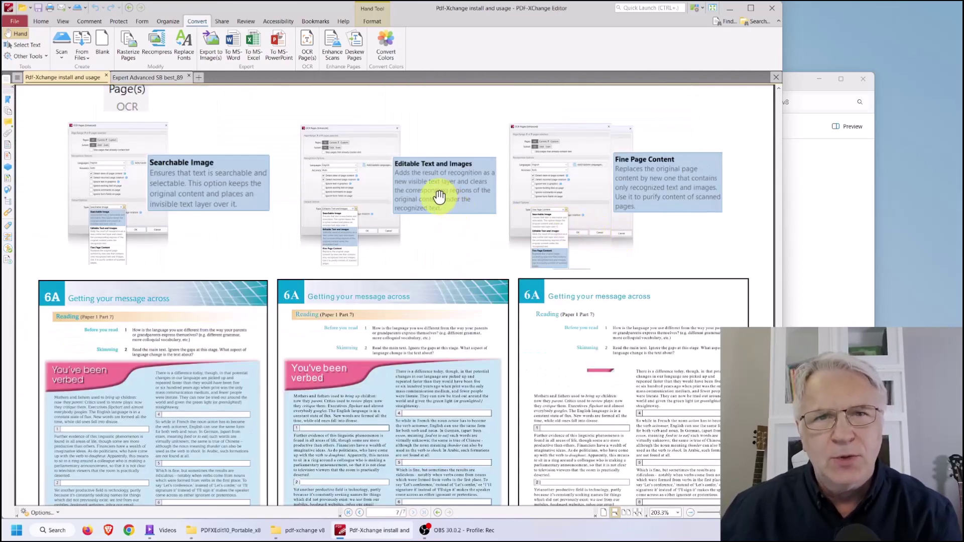
scroll(450, 209, down, 10)
scroll(450, 209, down, 3)
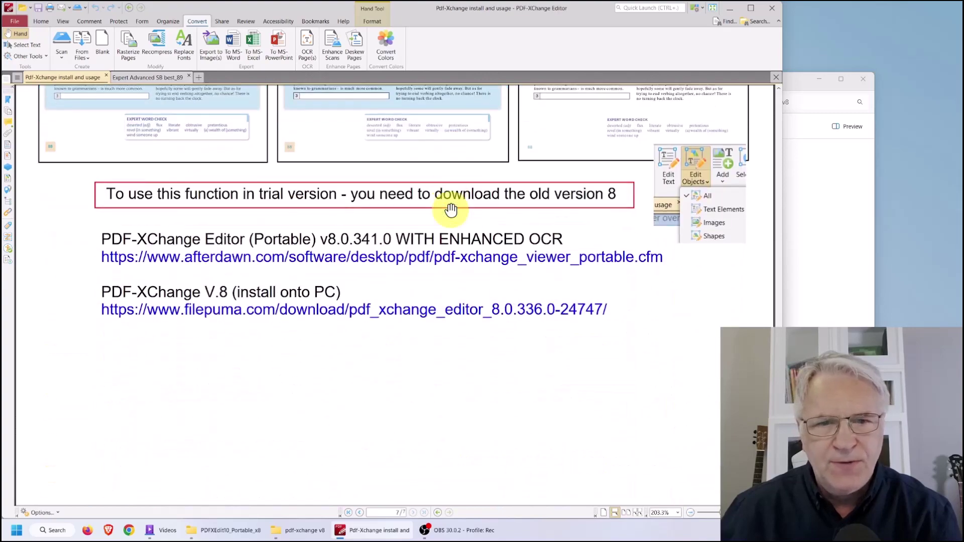
scroll(428, 208, up, 3)
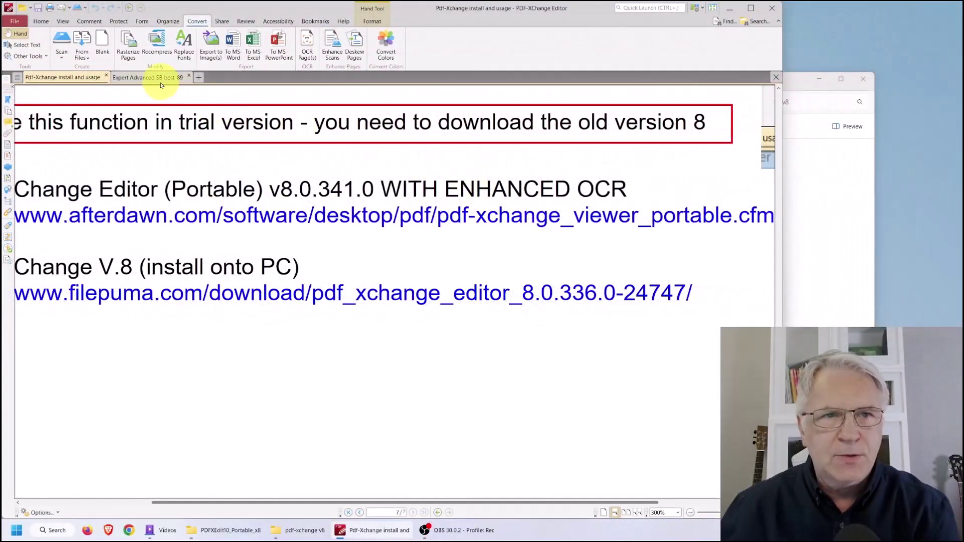
- Switch to the Expert Advanced SB best_89 document, review its OCR page options, and close them without running OCR
click(149, 78)
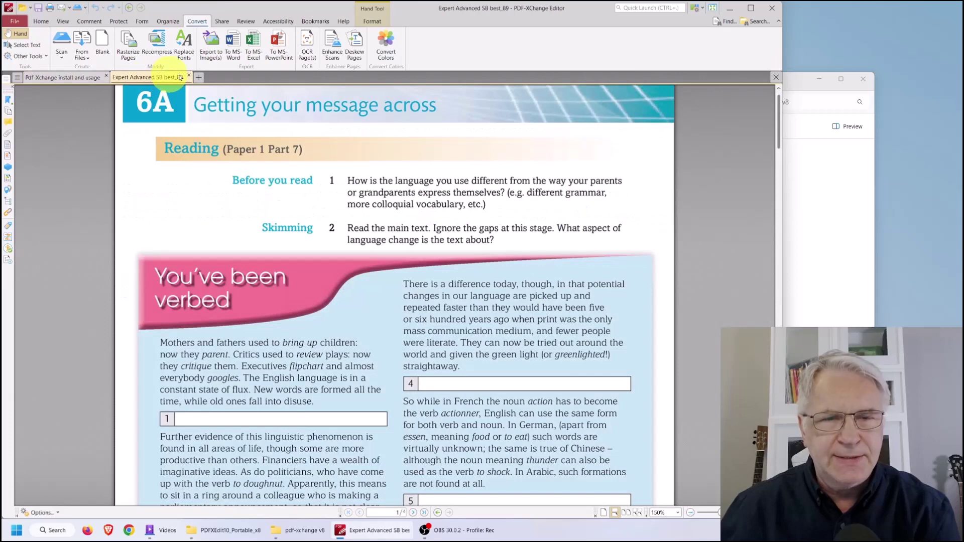
click(306, 40)
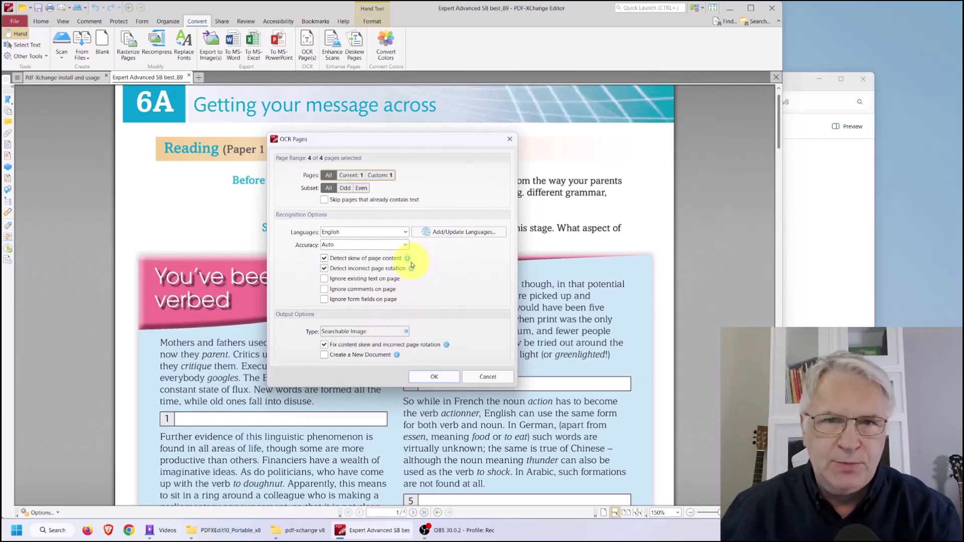
click(508, 140)
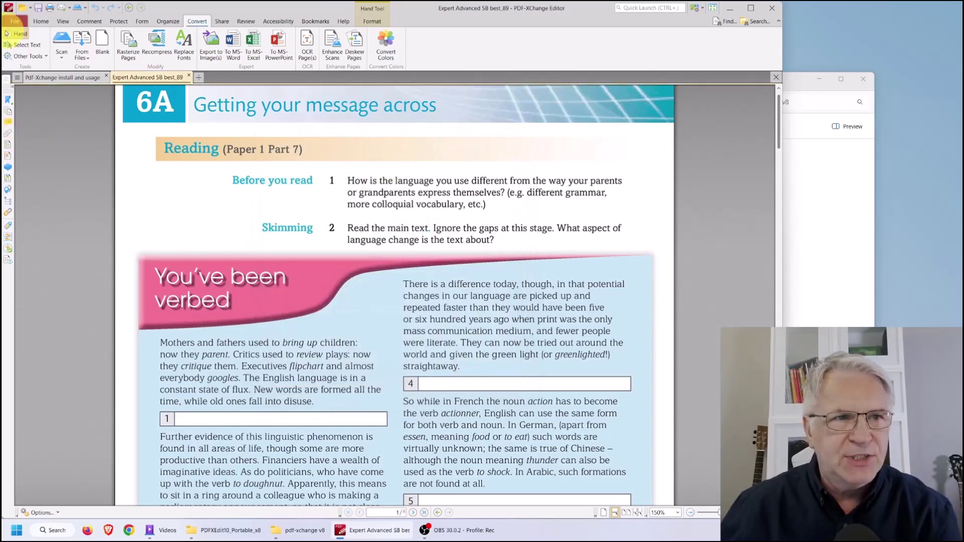
- Check the current OCR engine setting in the program preferences, leaving it as it is
click(15, 21)
click(29, 335)
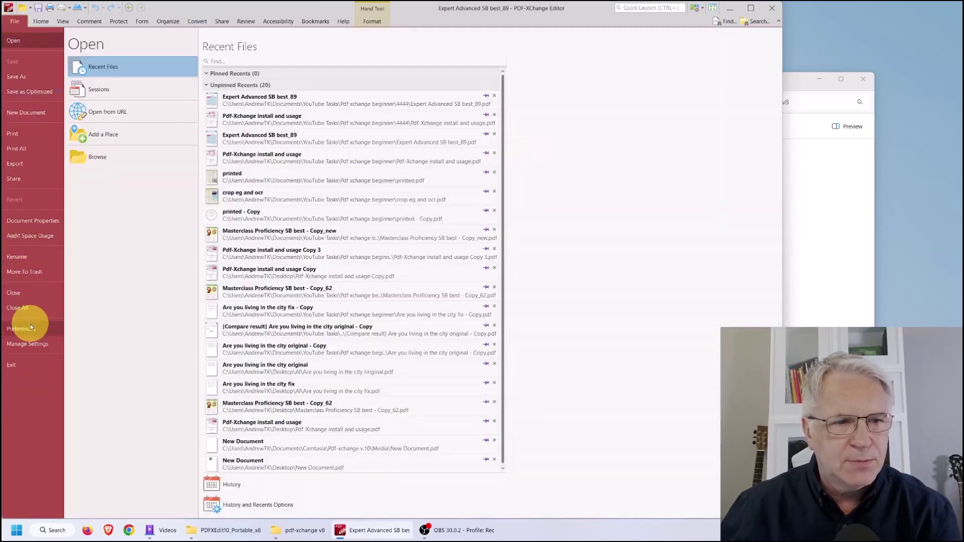
scroll(246, 321, down, 2)
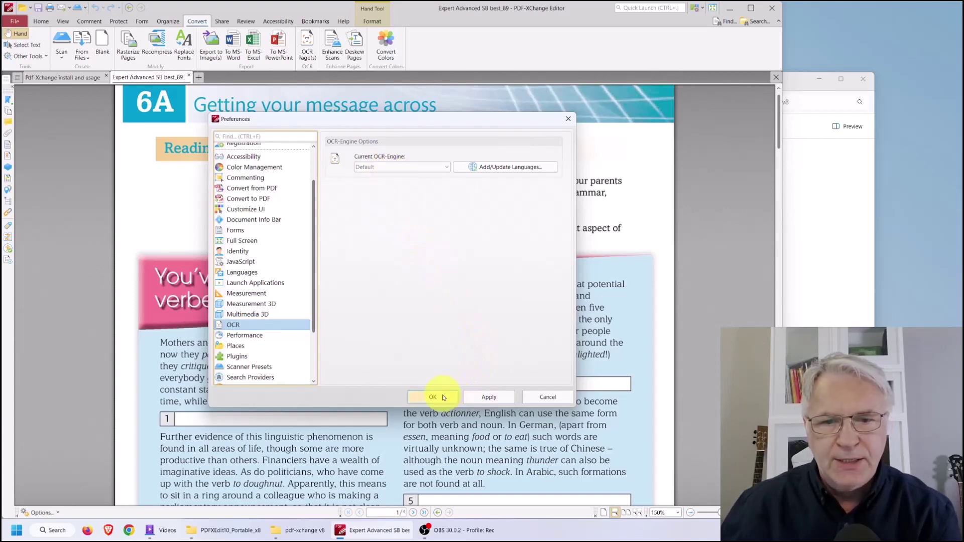
click(568, 119)
- Launch the portable PDFXEdit.exe from the pdf-xchange v8 folder, reposition its window, and check the program's version information
click(299, 535)
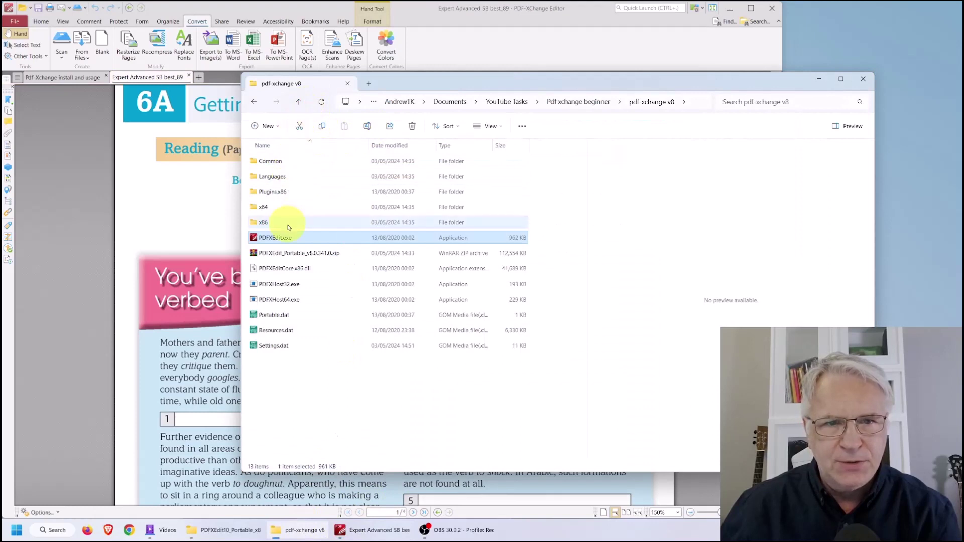
double_click(280, 239)
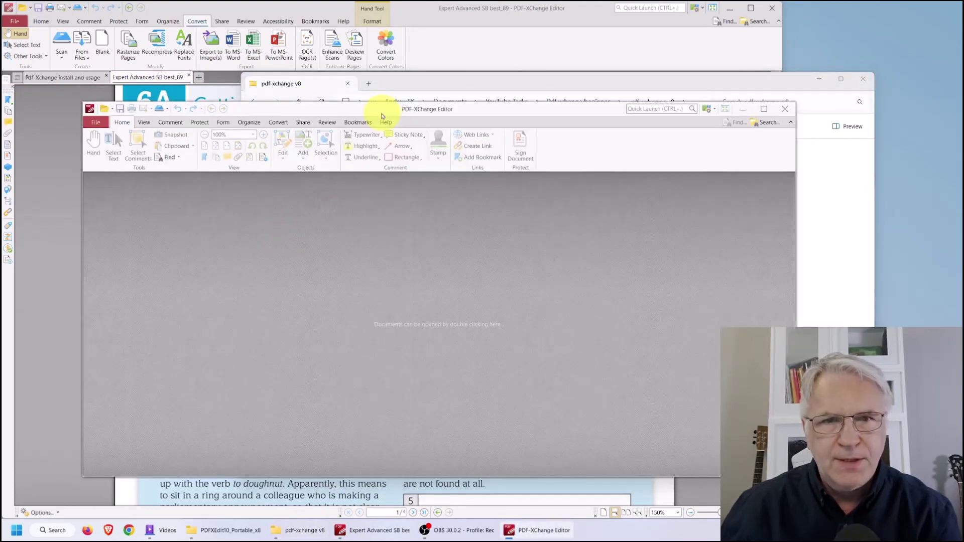
drag(382, 110, 334, 16)
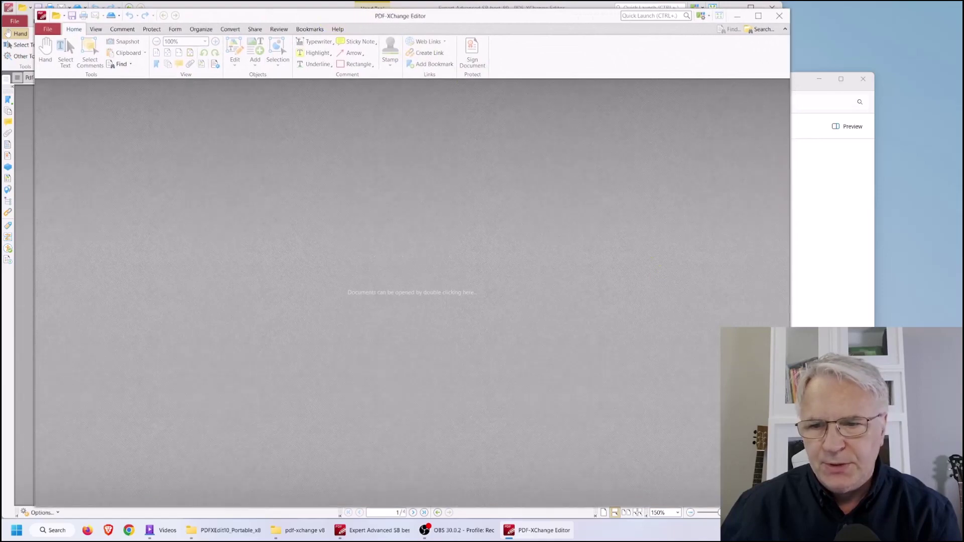
click(335, 29)
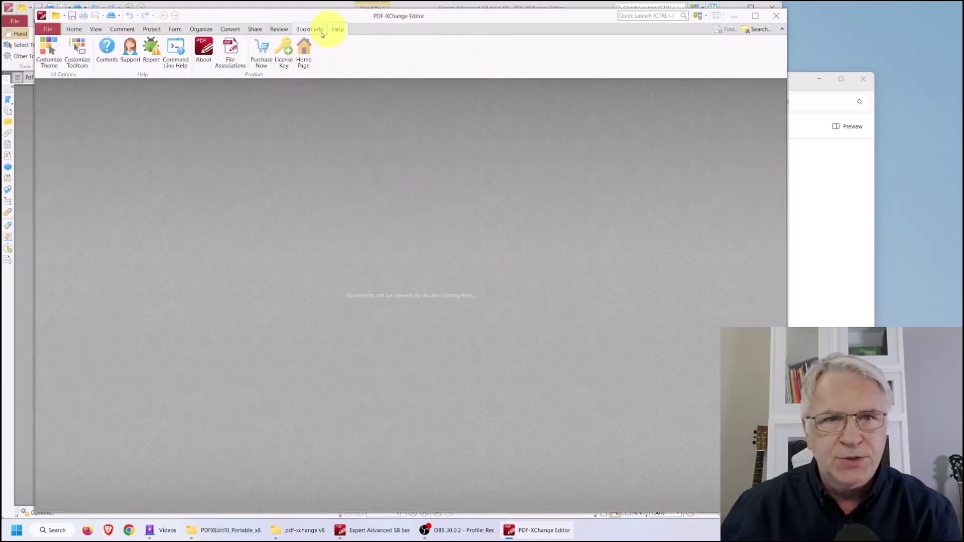
click(204, 48)
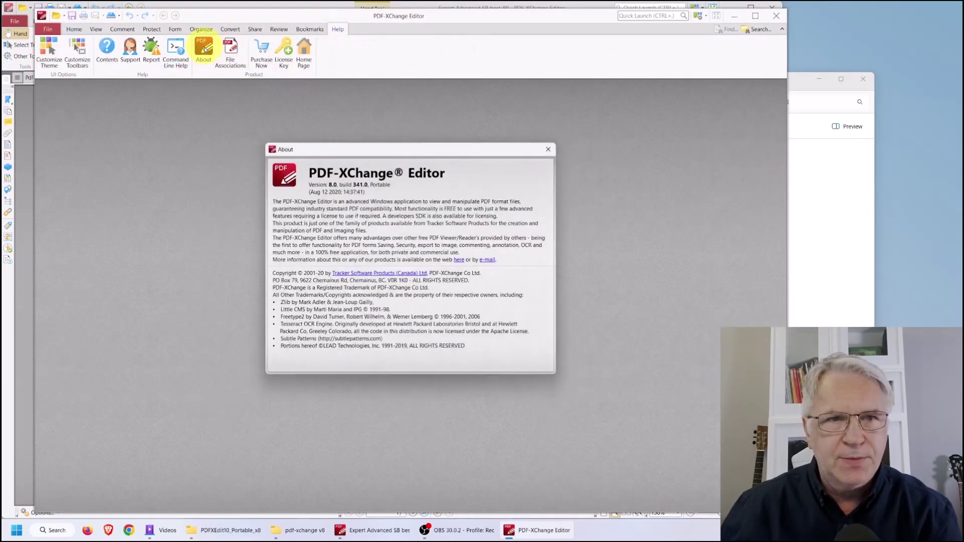
click(554, 147)
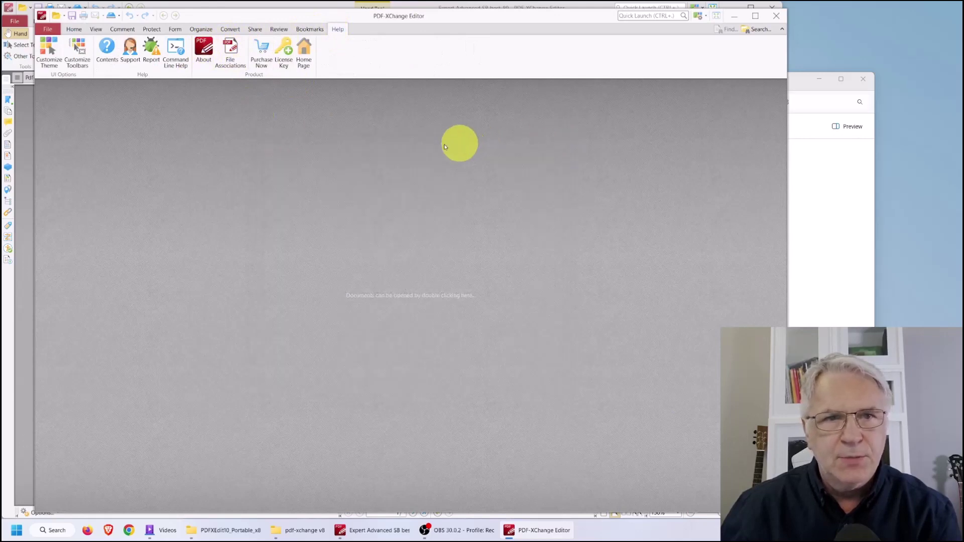
- Open Expert Advanced SB best_89.pdf from the 4444 folder in the portable version 8 editor
click(55, 17)
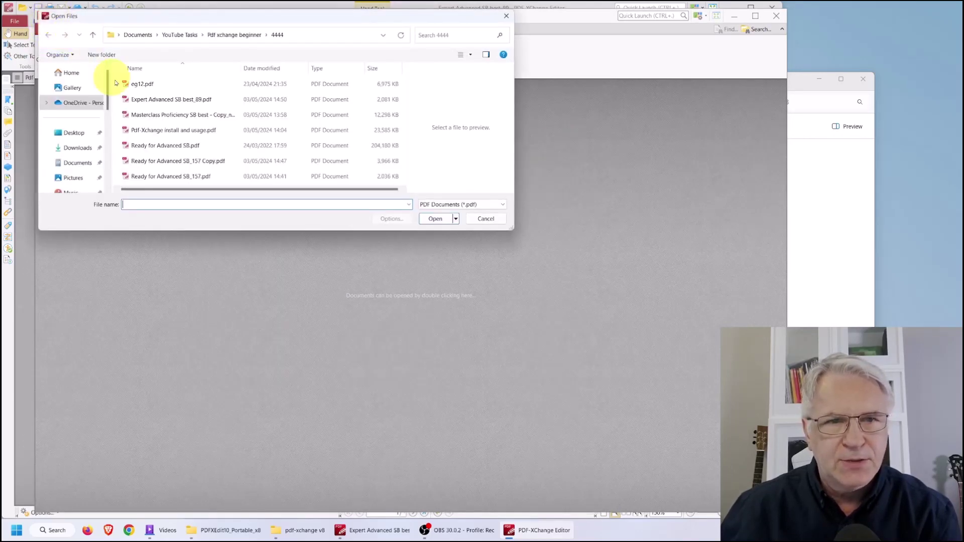
click(158, 100)
click(433, 221)
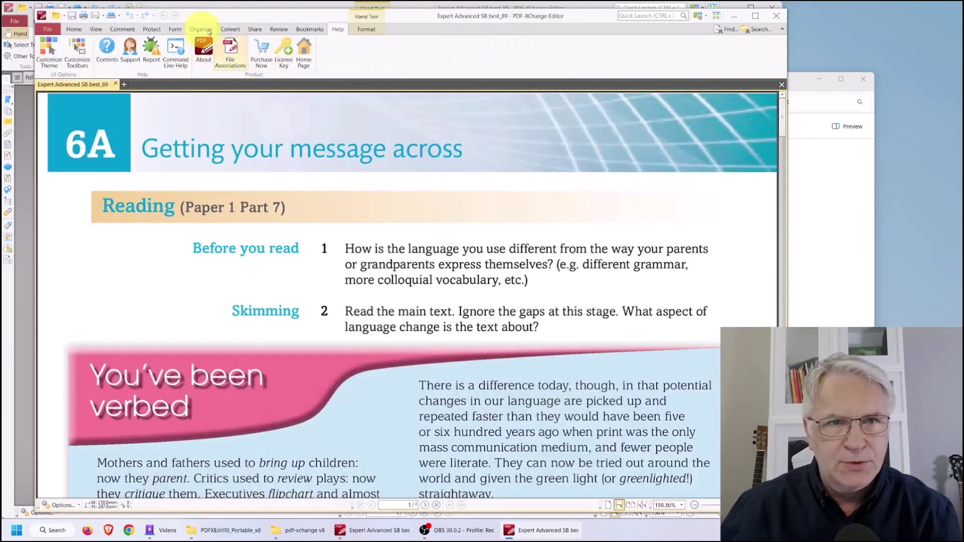
- Review the enhanced OCR page options and the available output types, and close the dialog without running OCR
click(175, 29)
click(229, 29)
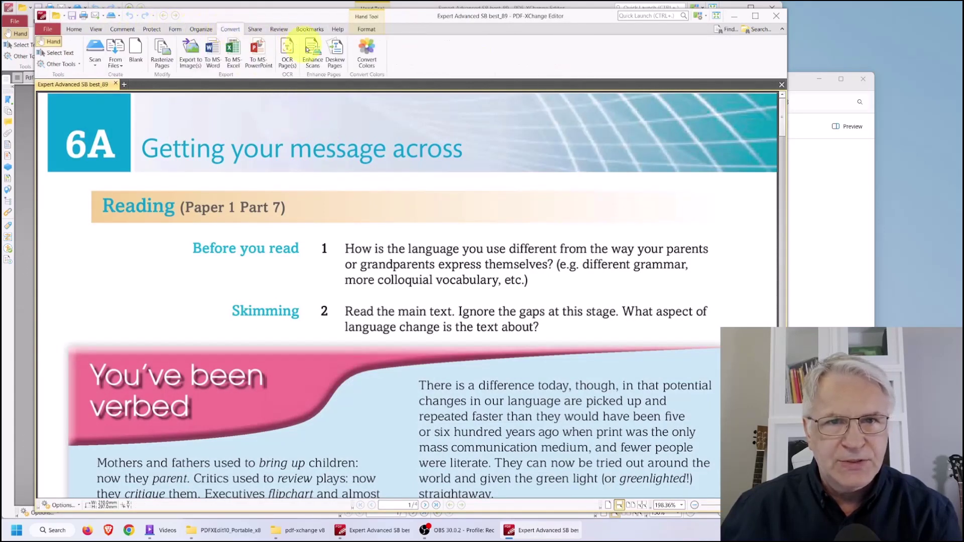
click(288, 51)
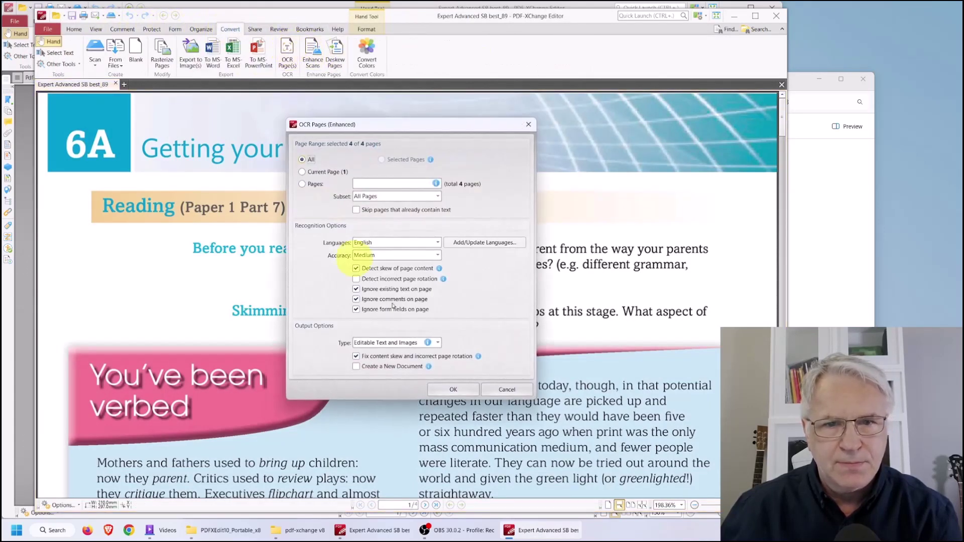
click(438, 343)
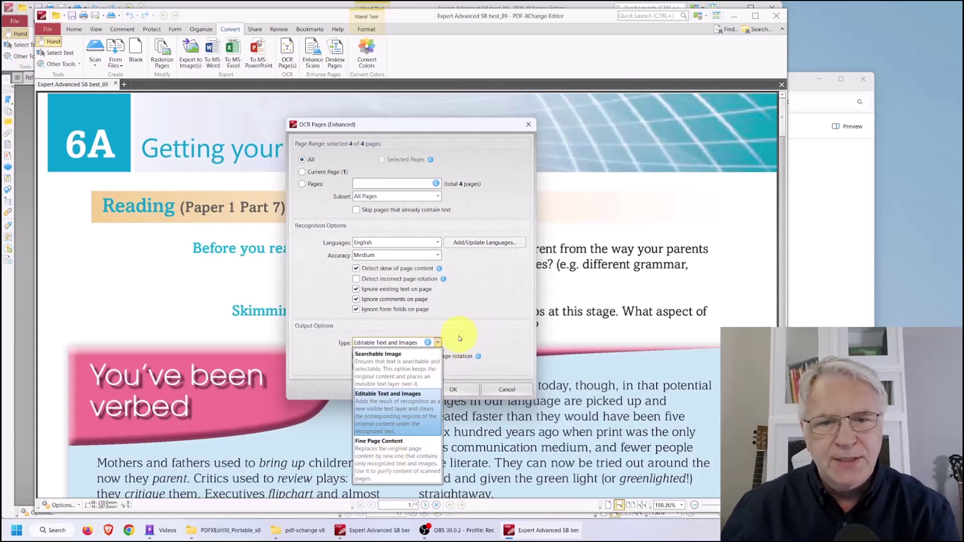
click(482, 331)
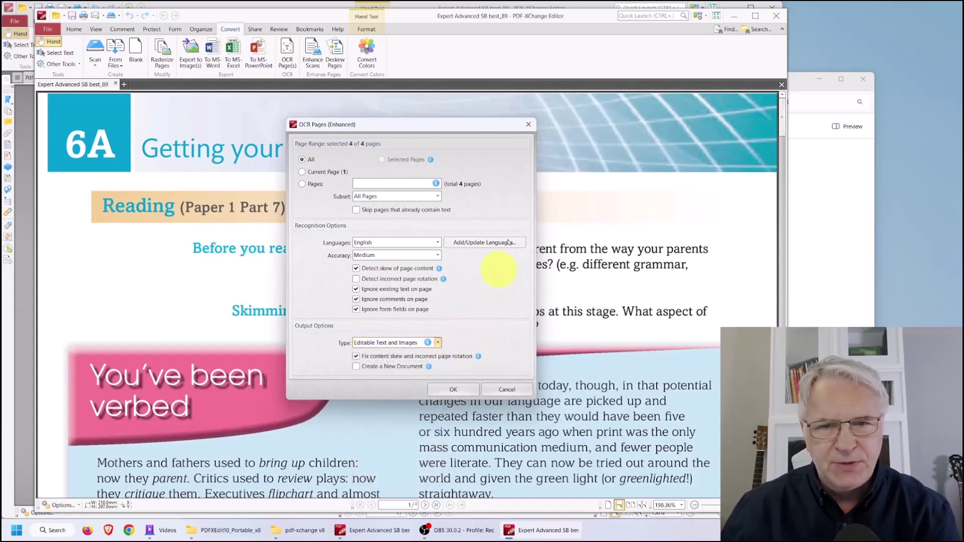
click(529, 124)
- Review the Default and Enhanced OCR engine choices in the program preferences, keeping Enhanced as the current engine
click(47, 29)
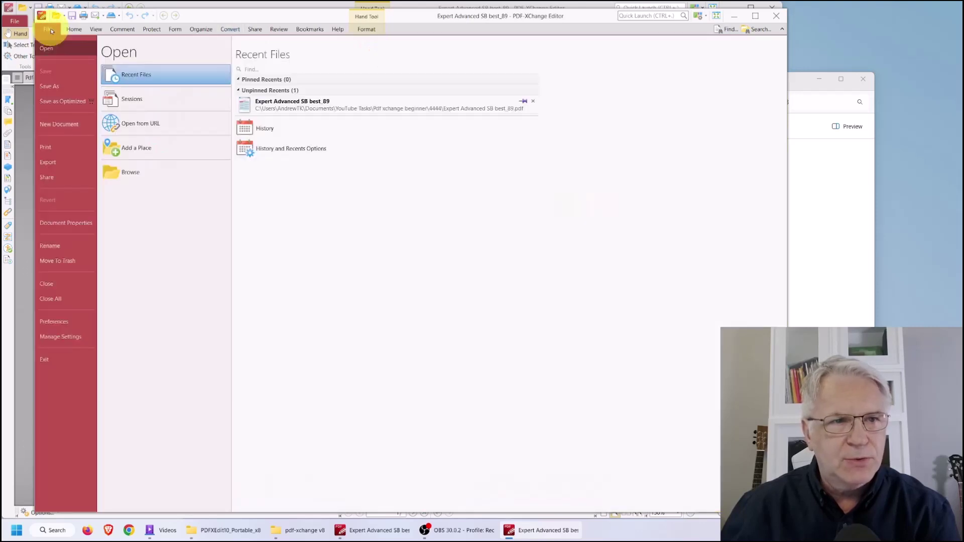
click(64, 322)
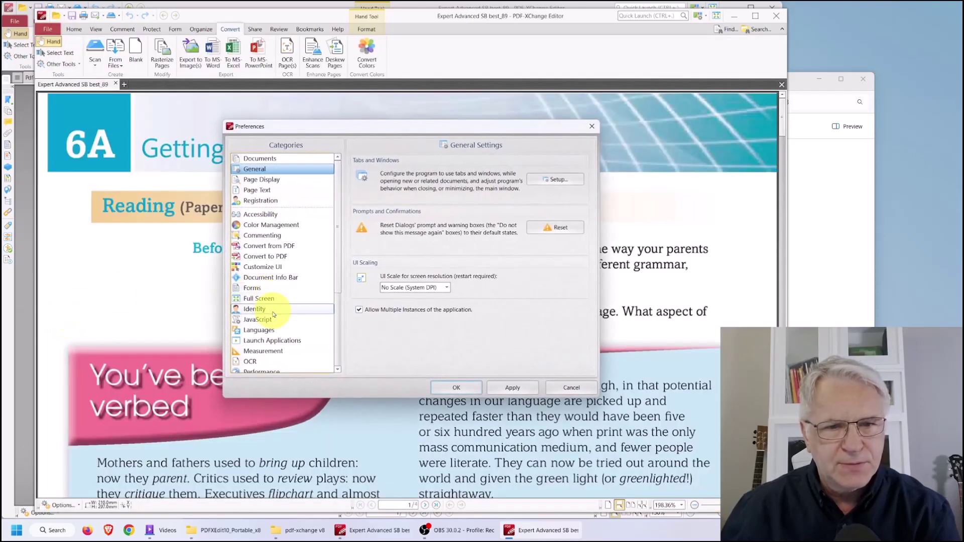
scroll(258, 308, down, 2)
click(250, 313)
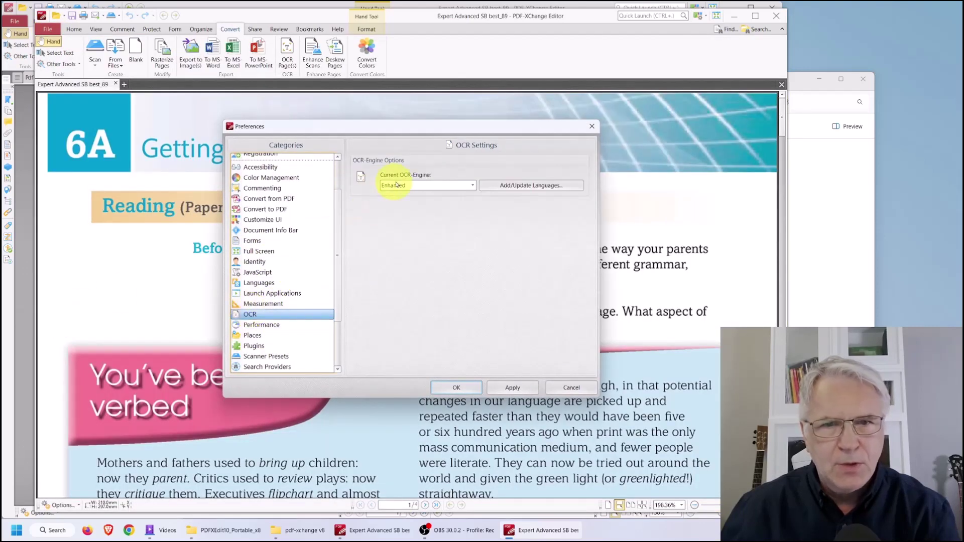
click(466, 187)
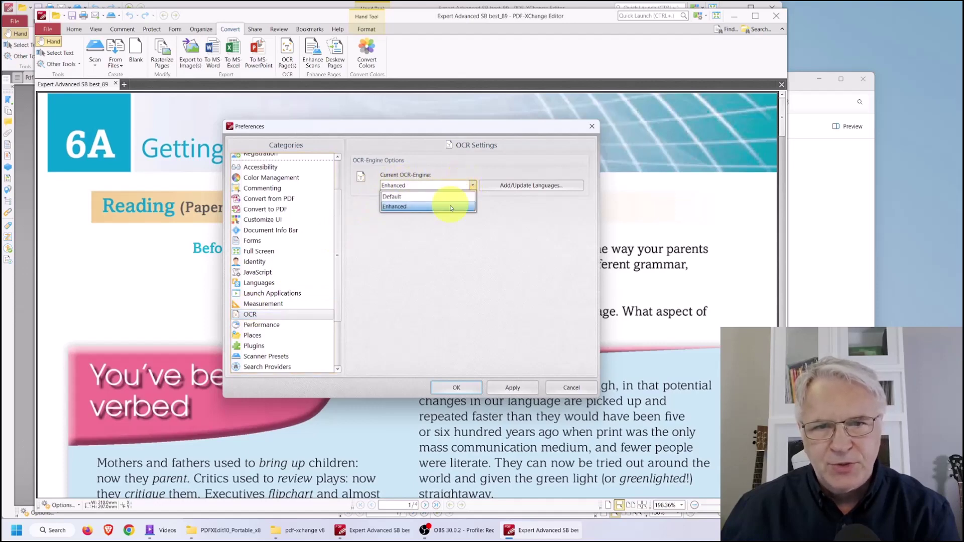
click(425, 195)
click(457, 187)
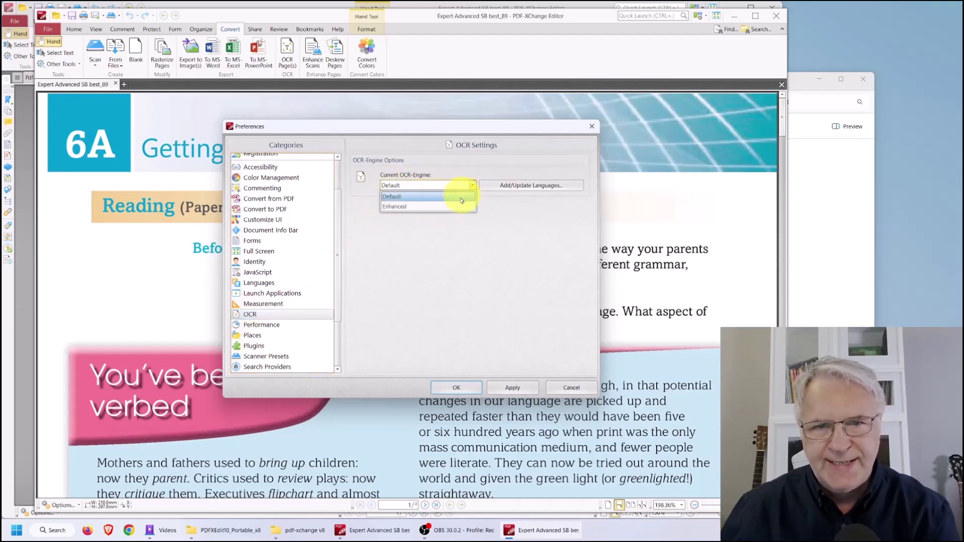
click(451, 209)
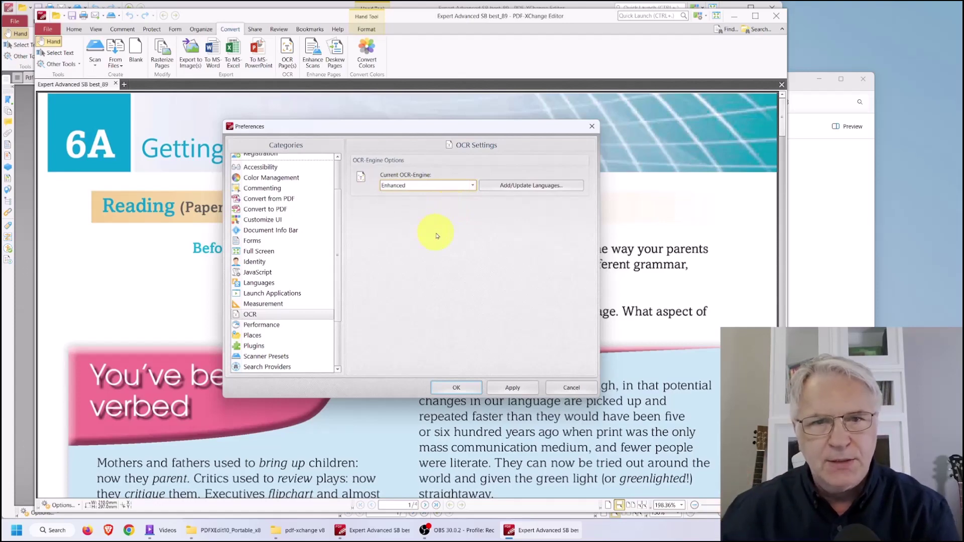
click(472, 186)
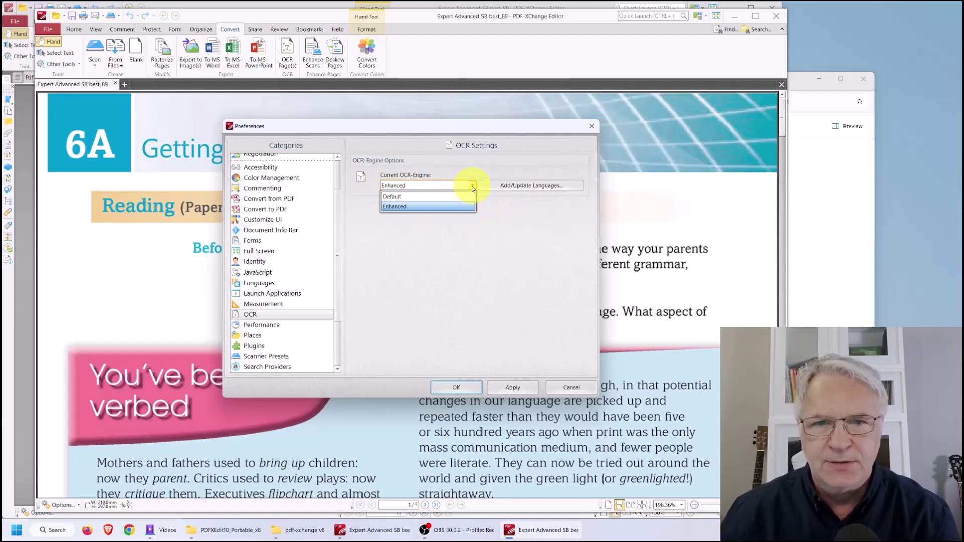
click(437, 235)
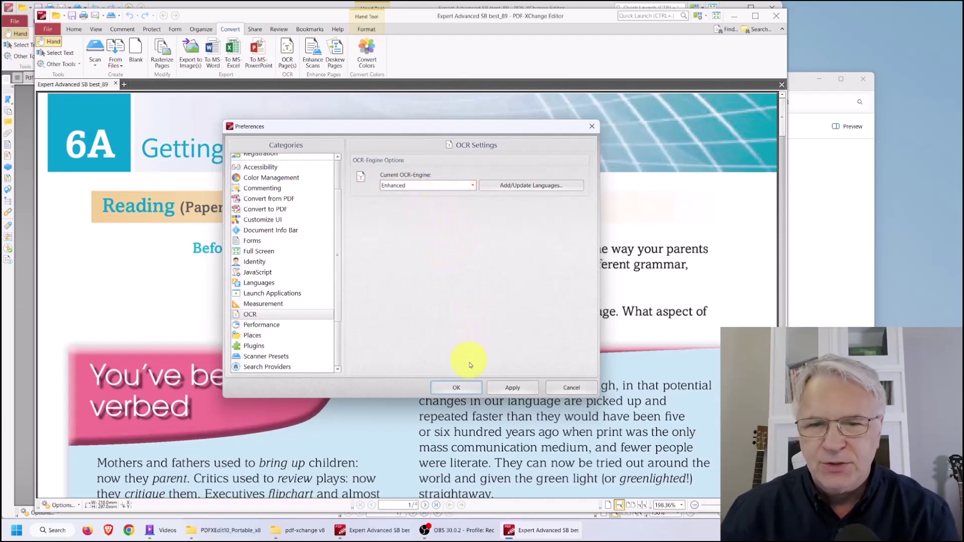
click(462, 389)
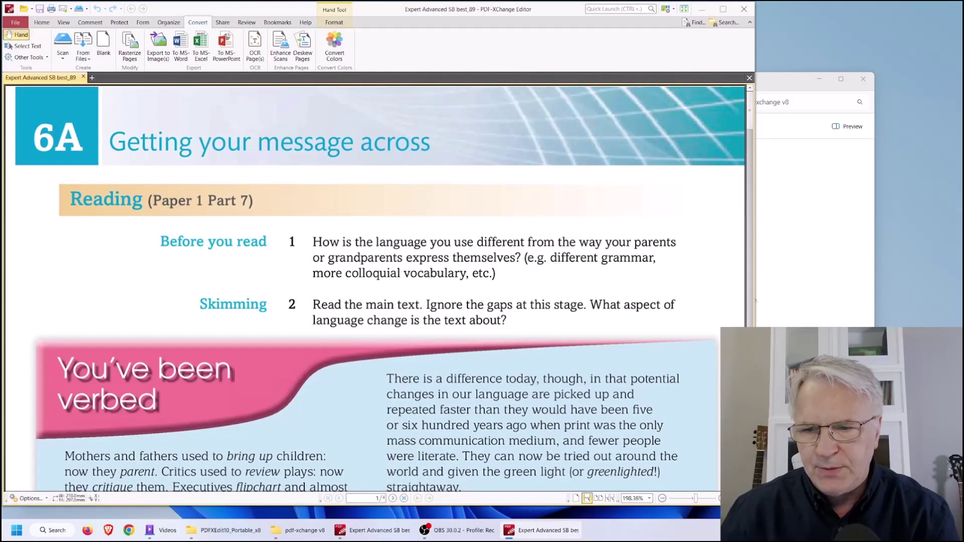
- Display the document in two-page layout with whole pages in view, and select a passage in page 1's second article paragraph
click(642, 511)
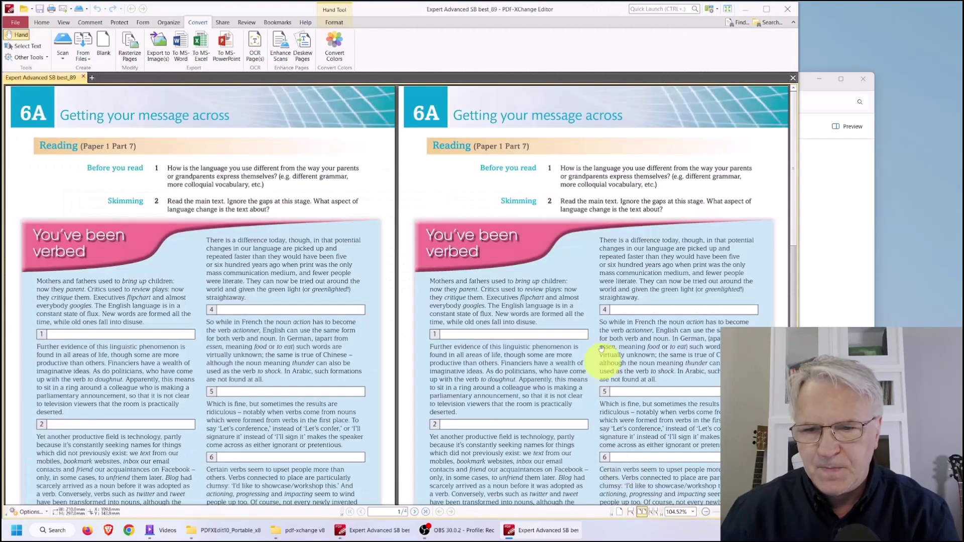
key(ctrl+0)
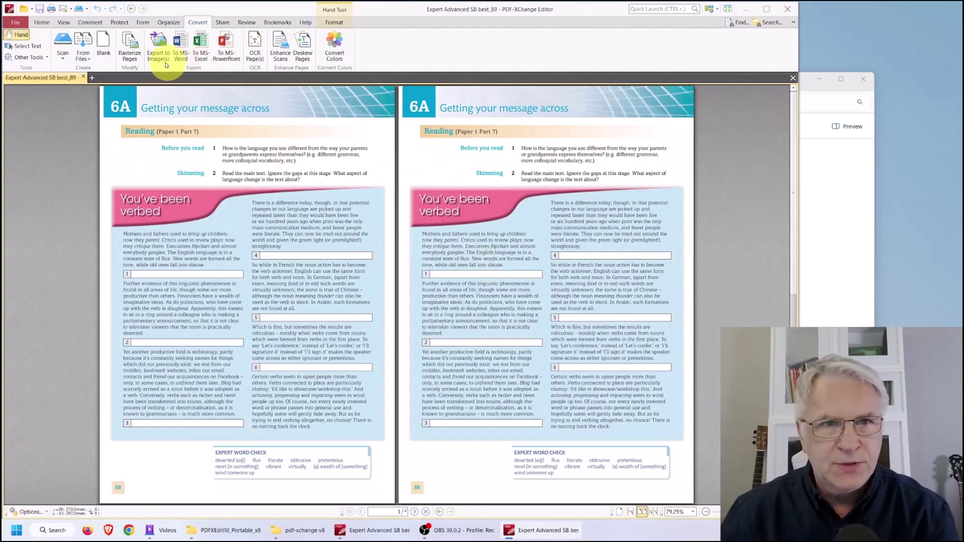
click(22, 45)
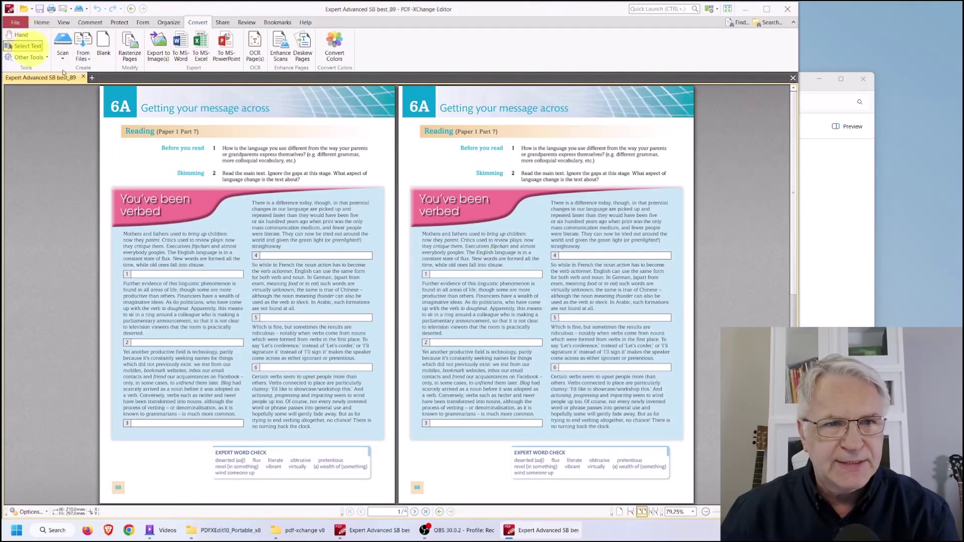
triple_click(191, 253)
drag(168, 296, 211, 315)
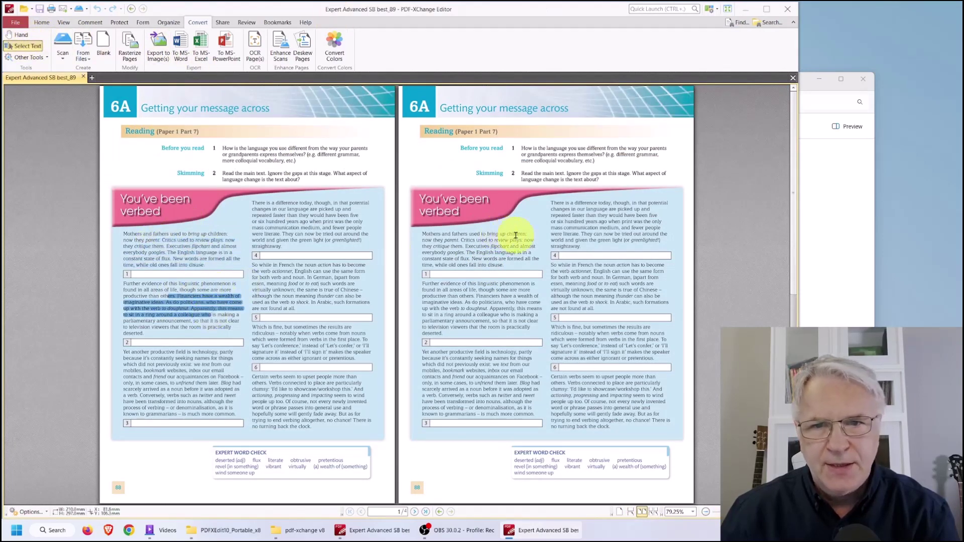
- Run enhanced OCR on page 2 with Editable Text and Images output, without ignoring existing text, comments or form fields
key(ctrl+2)
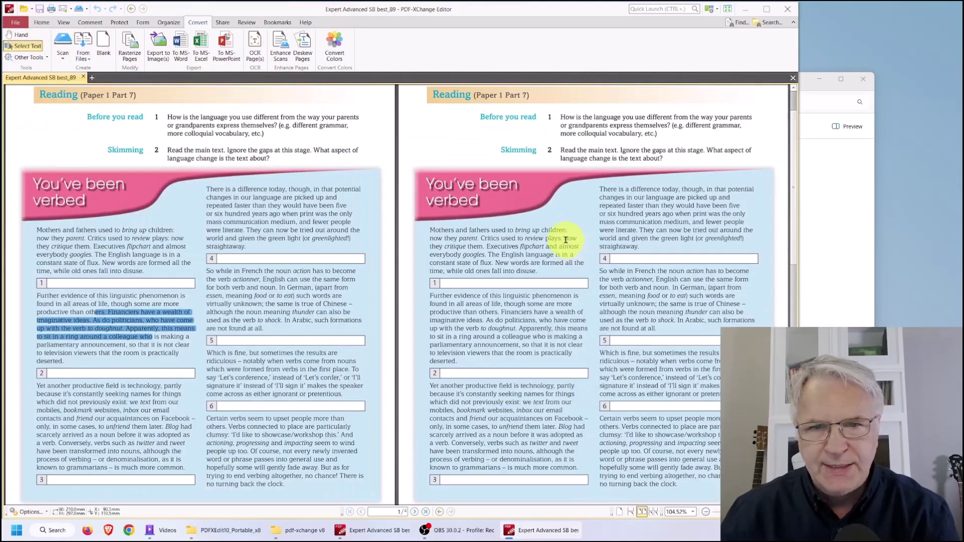
key(ctrl+1)
click(255, 52)
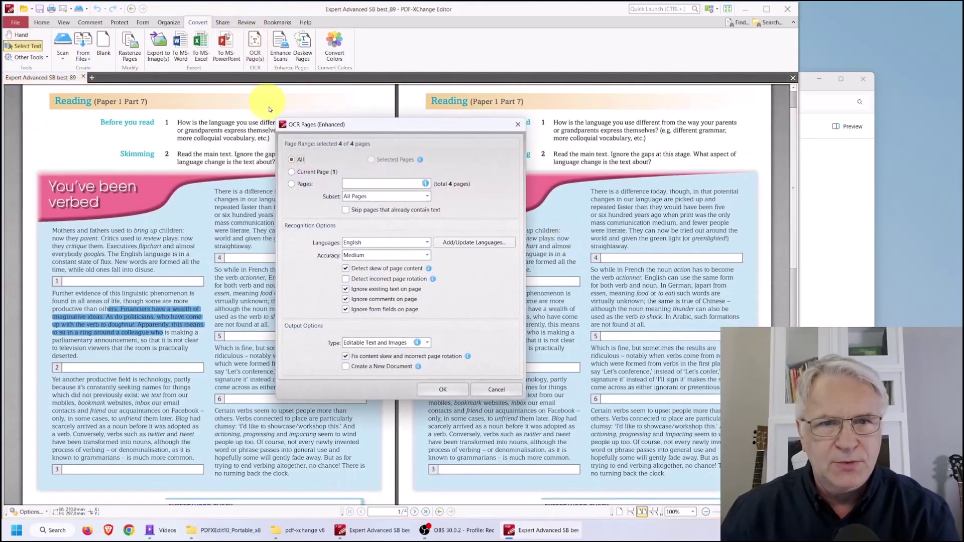
click(292, 185)
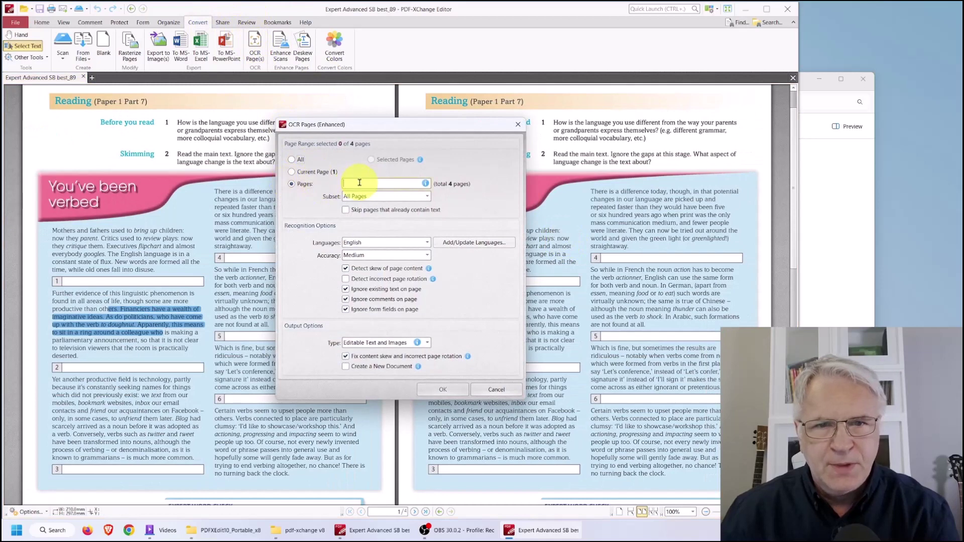
text(2)
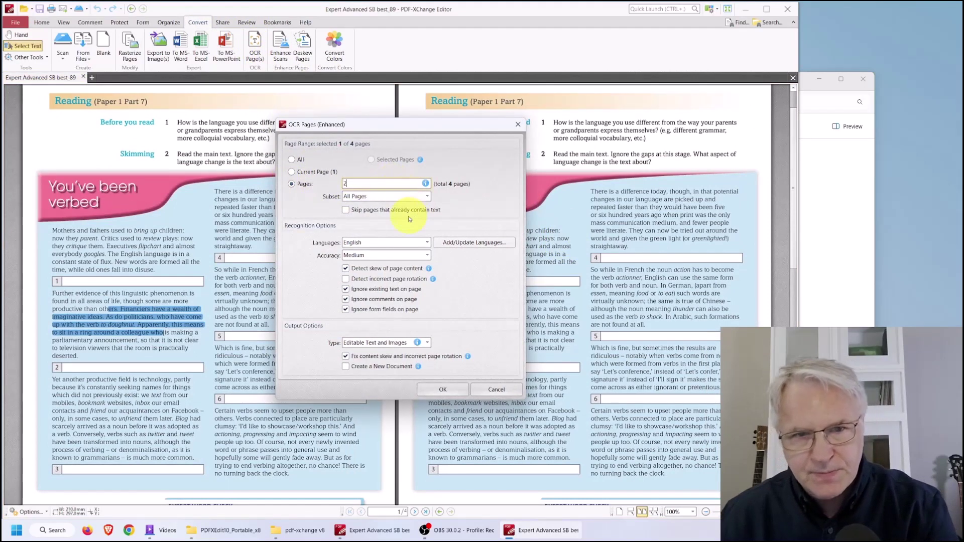
click(427, 343)
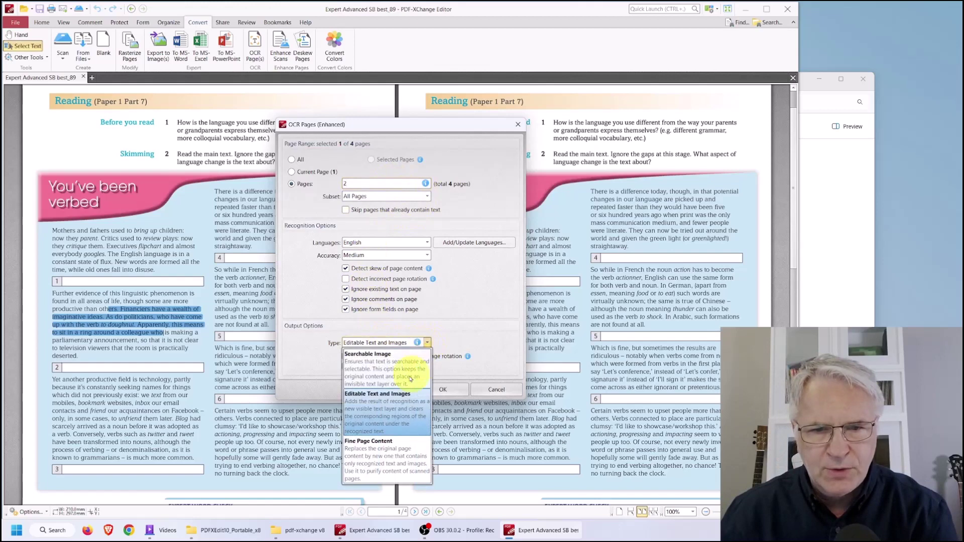
click(383, 407)
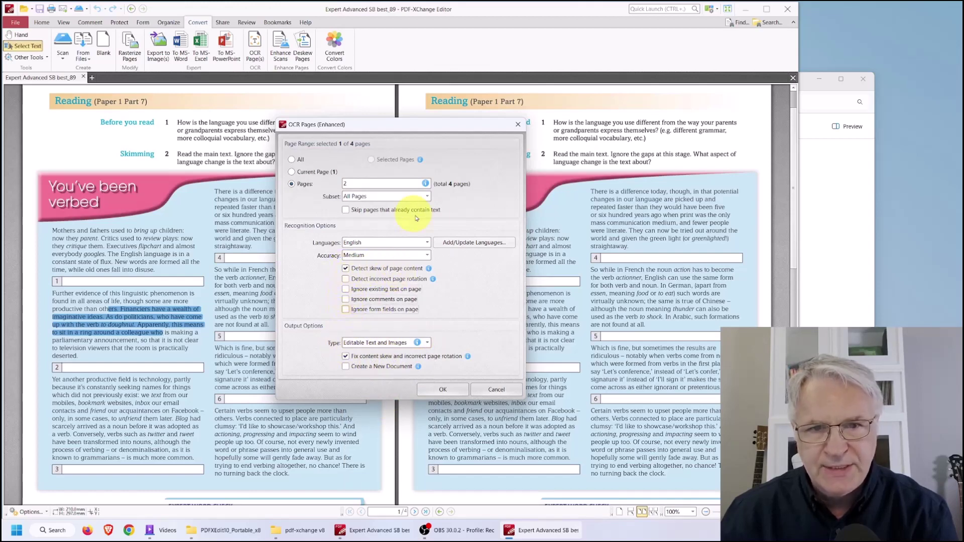
click(441, 390)
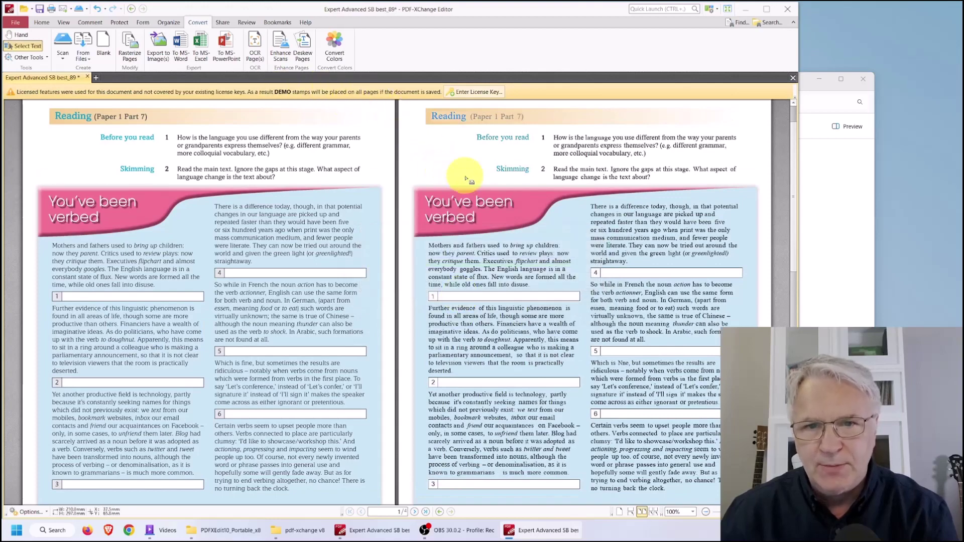
- Show the page thumbnails and place a copy of the OCR-processed page 2 directly after the original
scroll(558, 266, up, 5)
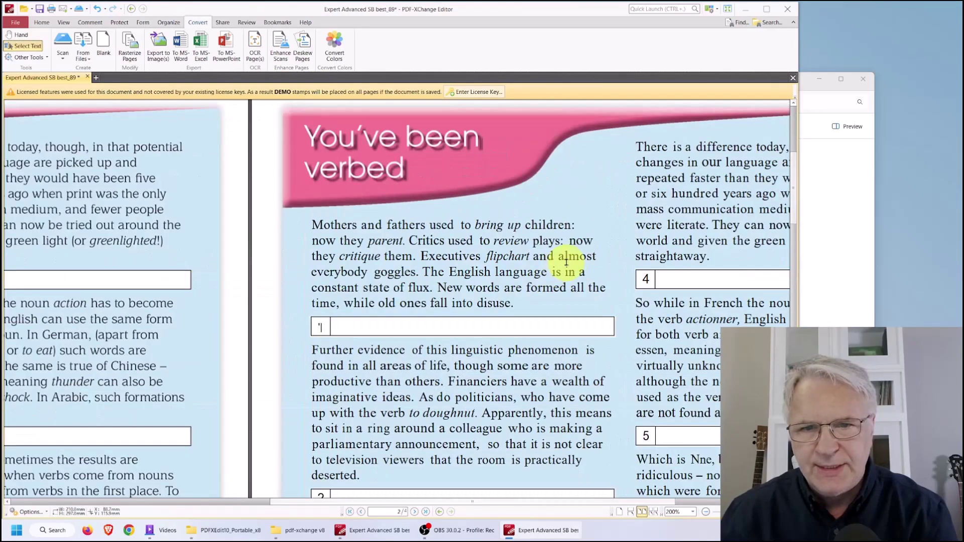
scroll(388, 246, up, 6)
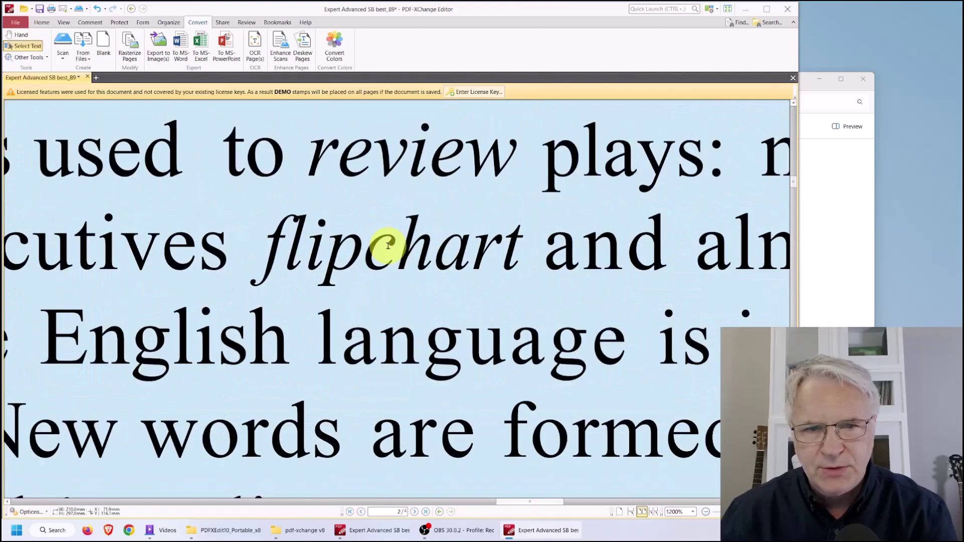
scroll(388, 246, down, 12)
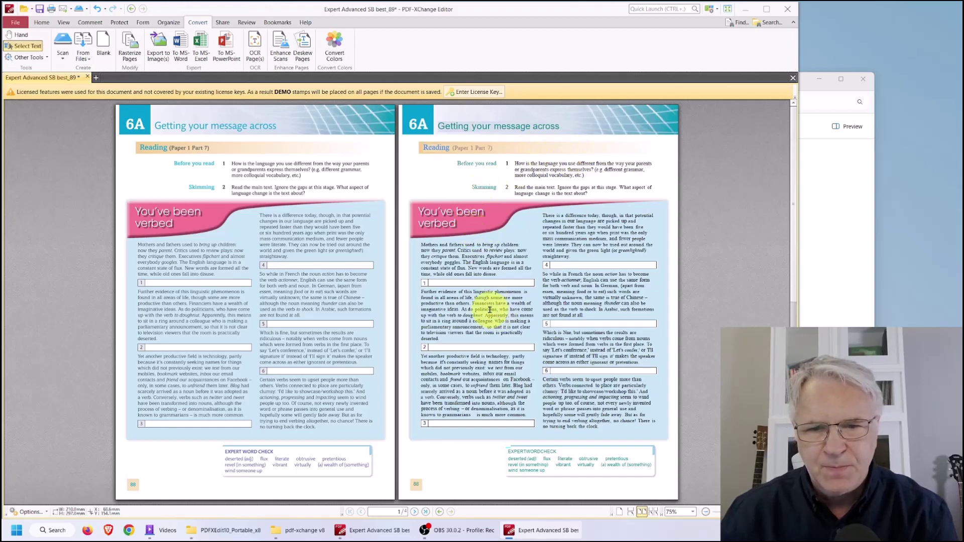
scroll(442, 255, down, 5)
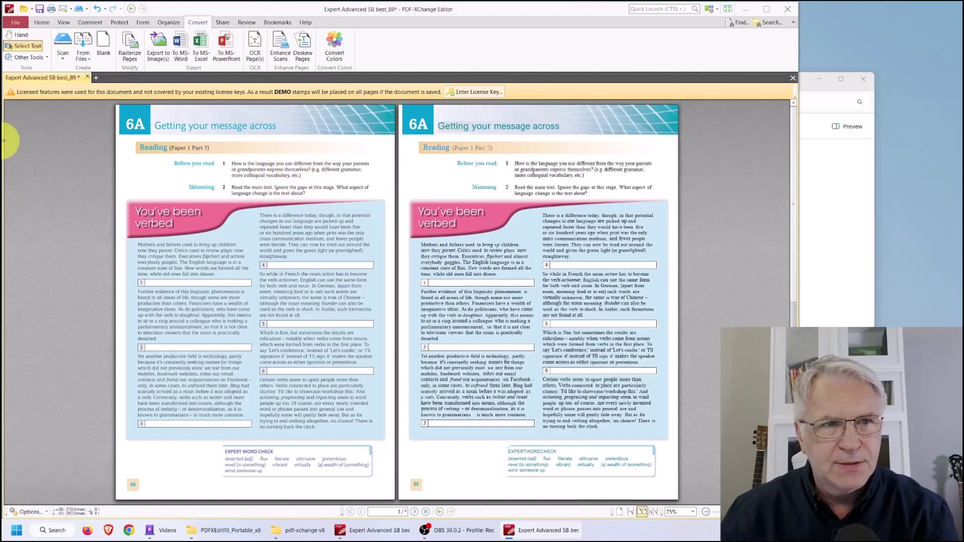
click(29, 512)
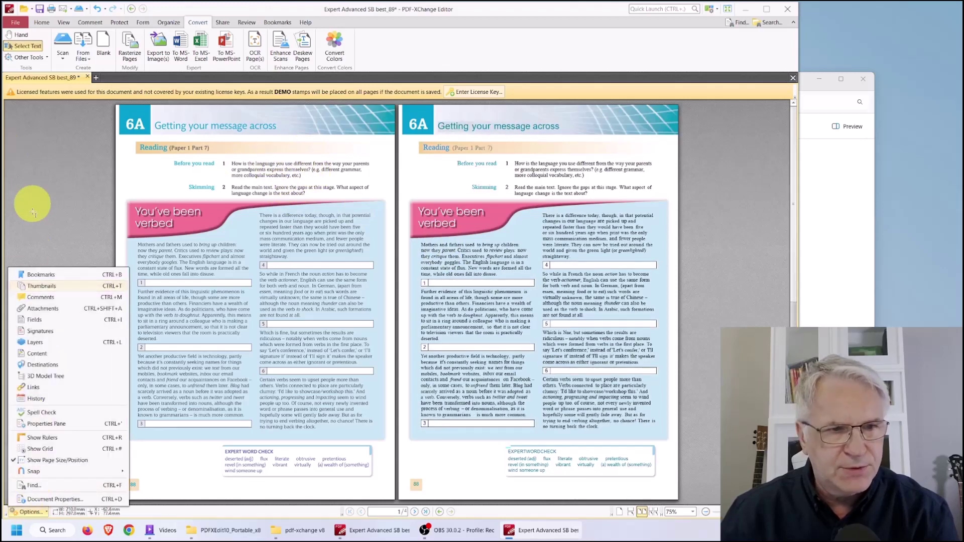
click(41, 285)
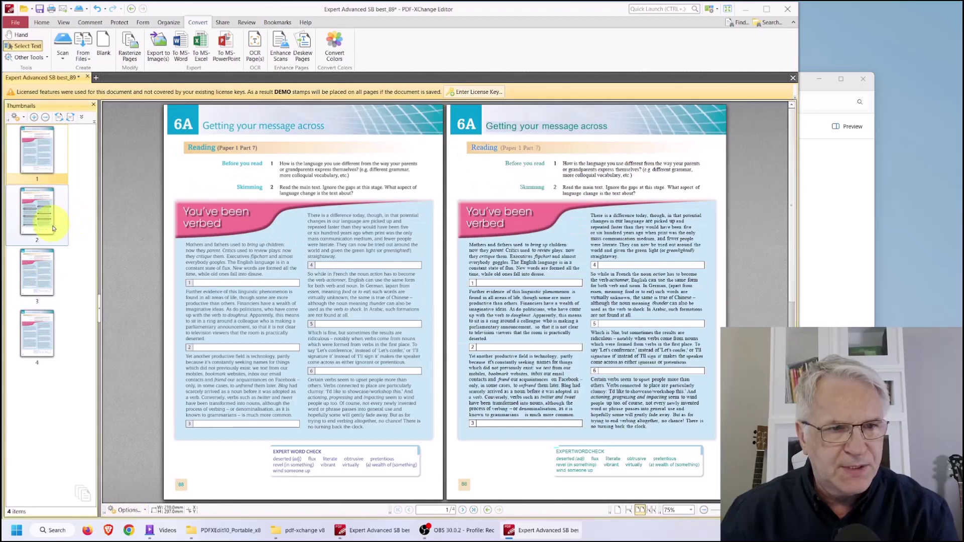
drag(52, 228, 55, 243)
scroll(301, 271, down, 2)
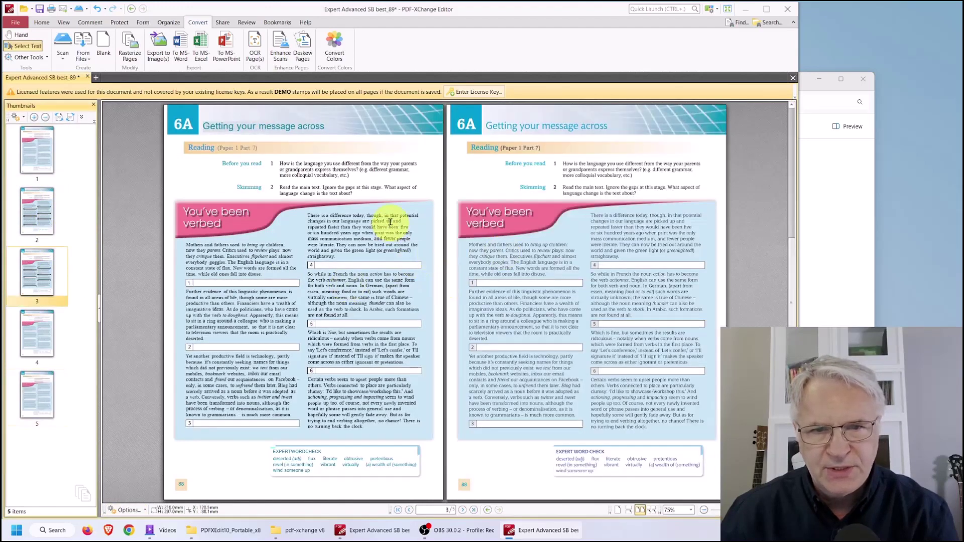
- Run enhanced OCR on page 4 with the Fine Page Content output type
scroll(378, 216, up, 5)
scroll(378, 216, down, 5)
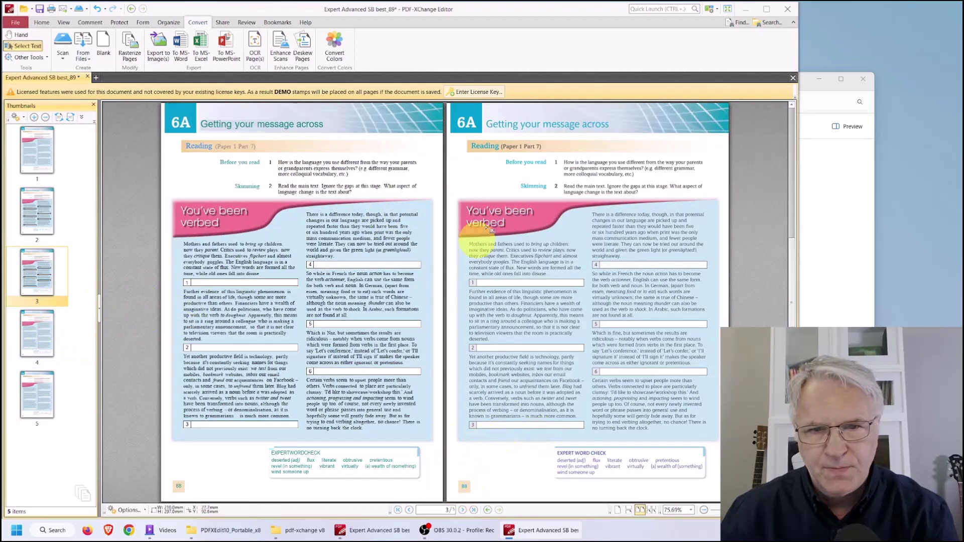
click(254, 45)
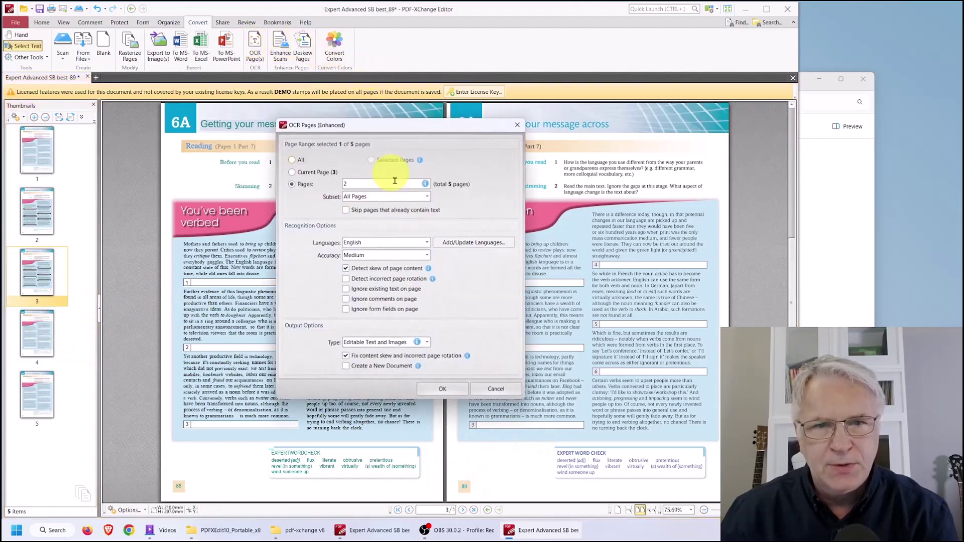
click(425, 344)
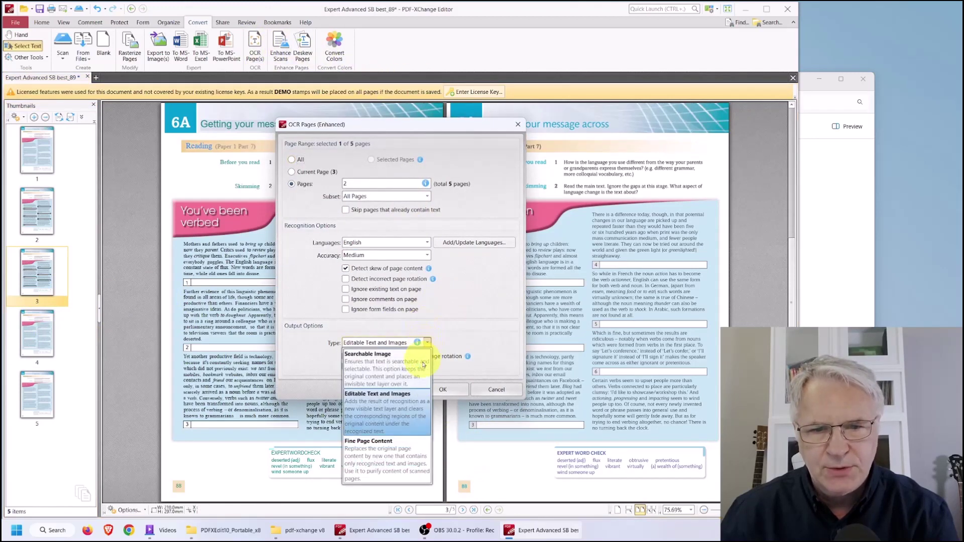
click(400, 454)
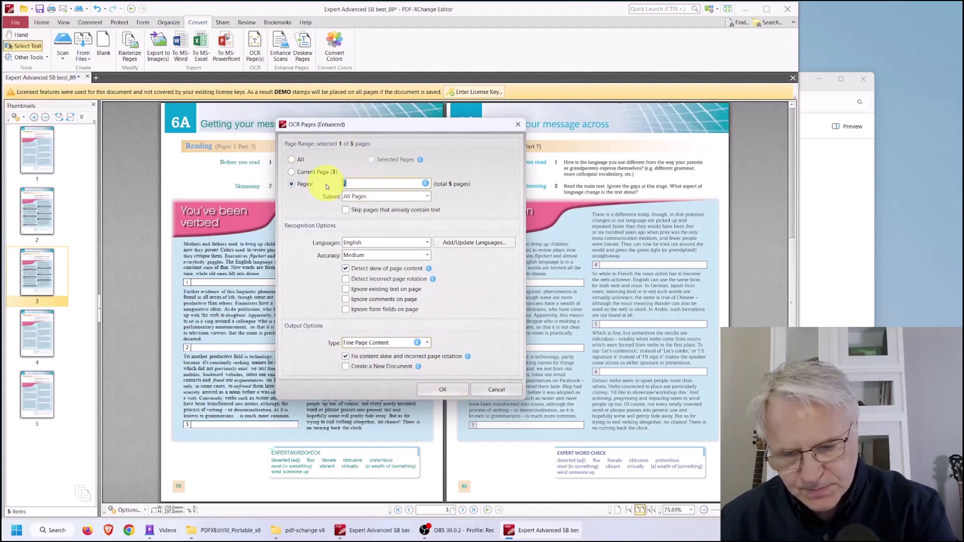
text(4)
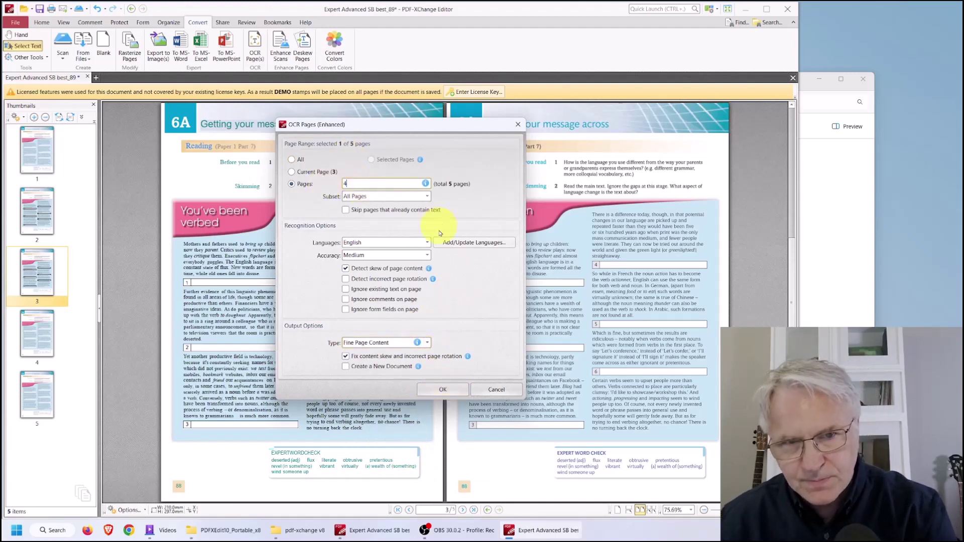
click(442, 390)
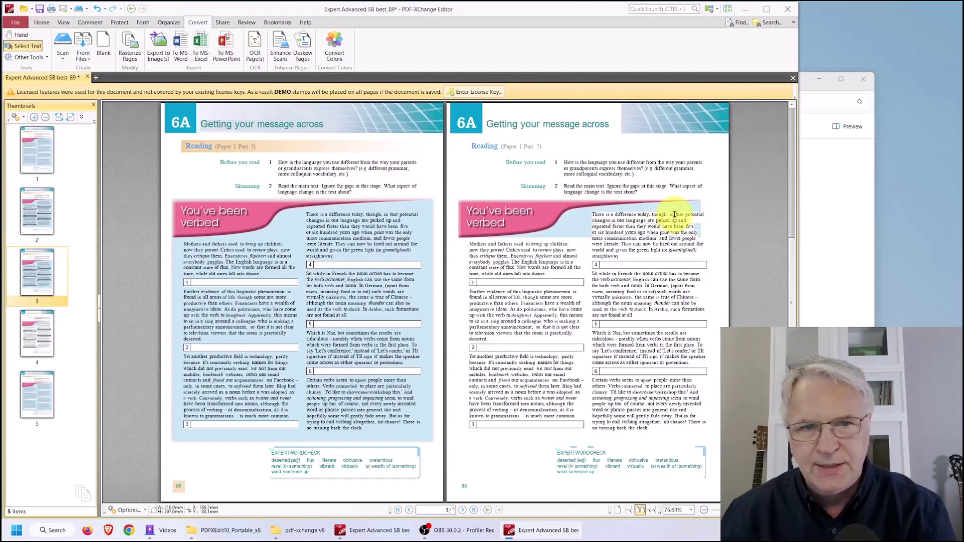
scroll(674, 214, up, 2)
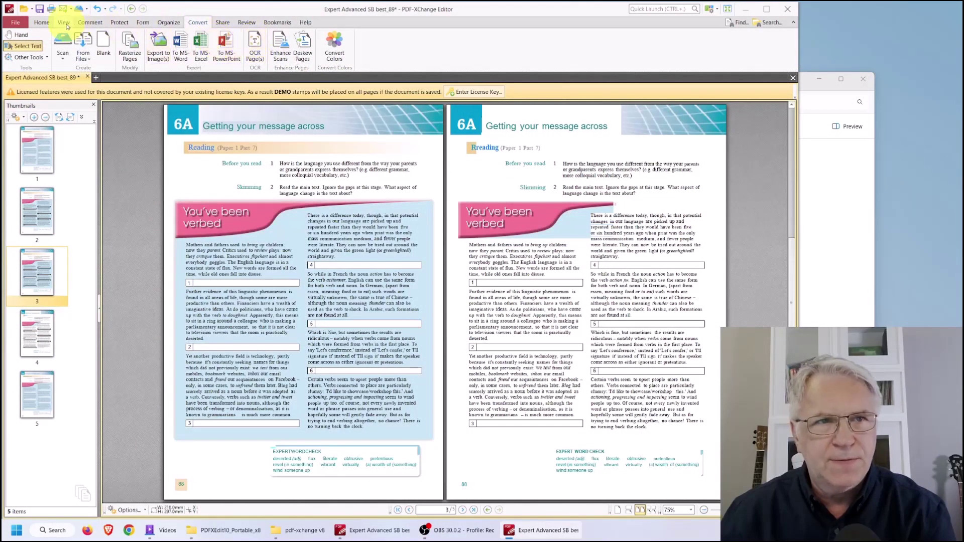
- Try moving the first-column article text block on the page with the white background in content editing, and undo the move
click(41, 22)
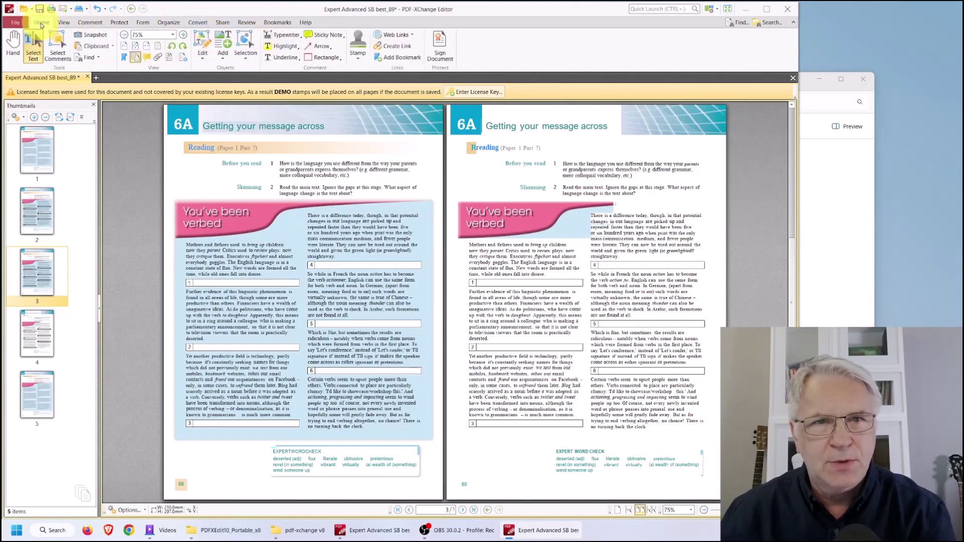
click(202, 56)
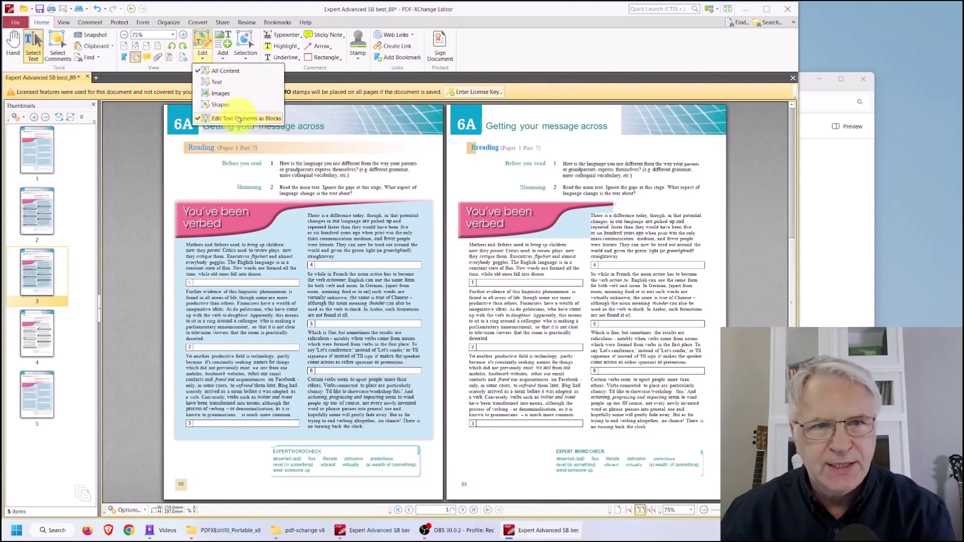
click(540, 261)
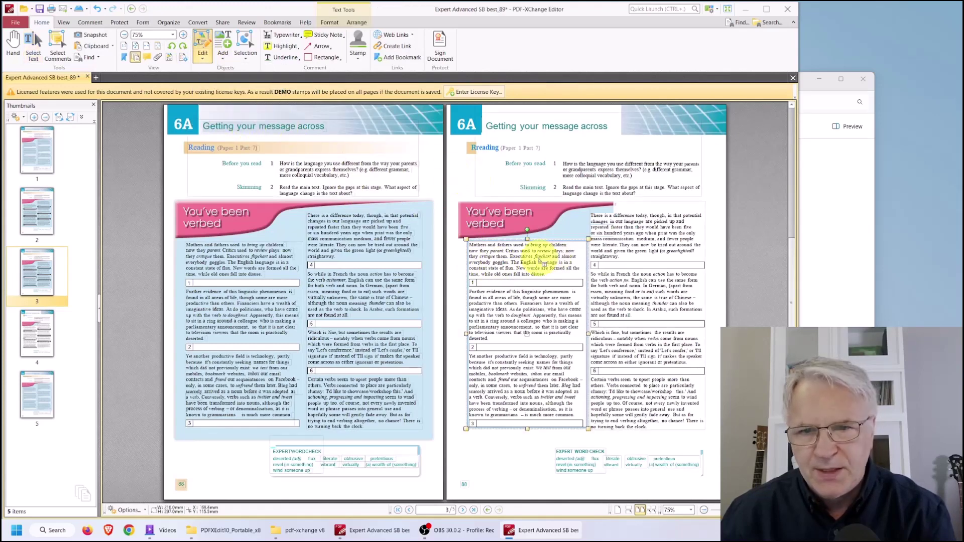
double_click(534, 264)
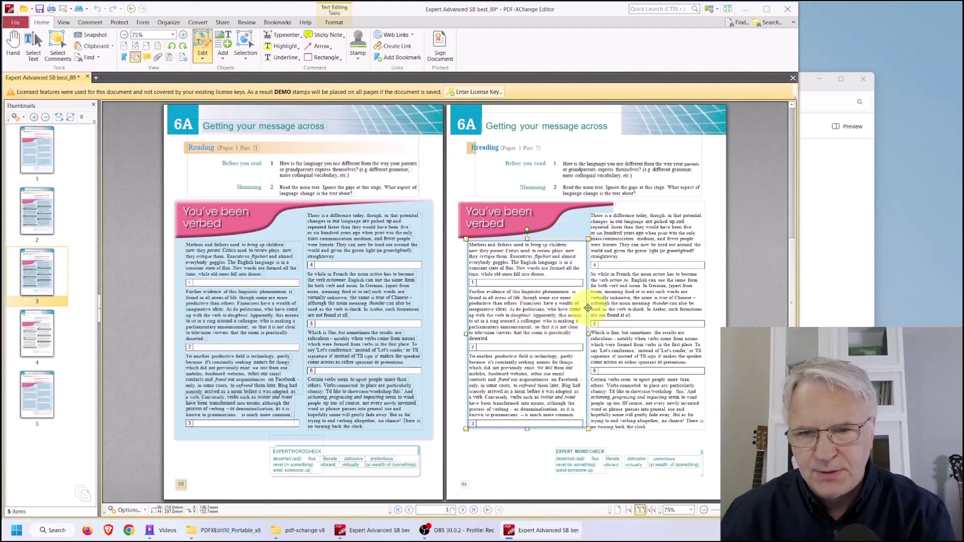
drag(594, 319, 504, 292)
key(ctrl+z)
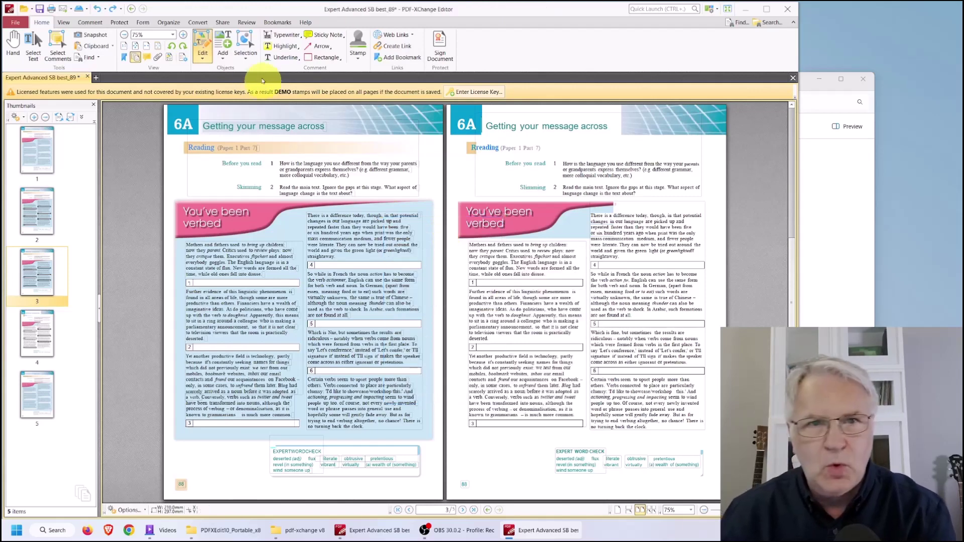
- Restrict content editing to text and turn off editing text elements as blocks
click(203, 58)
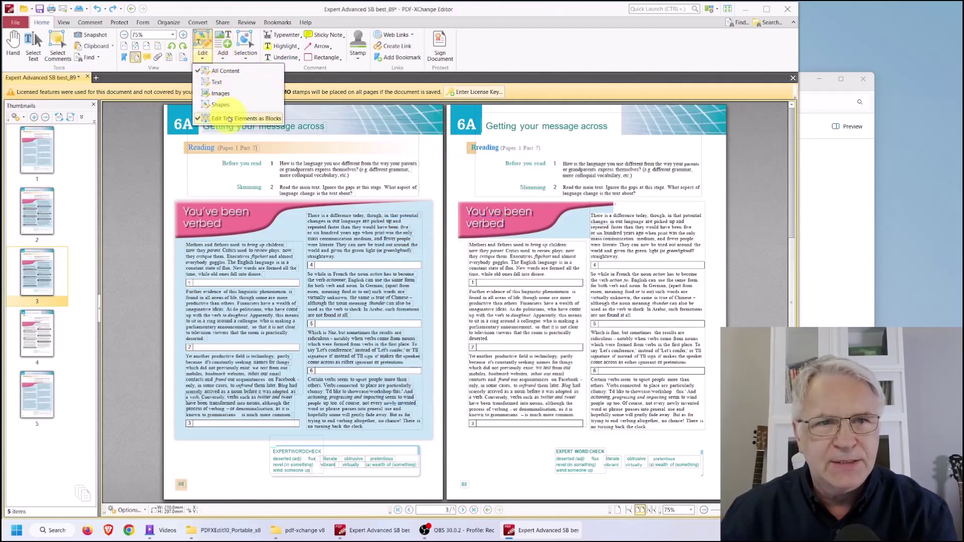
click(215, 82)
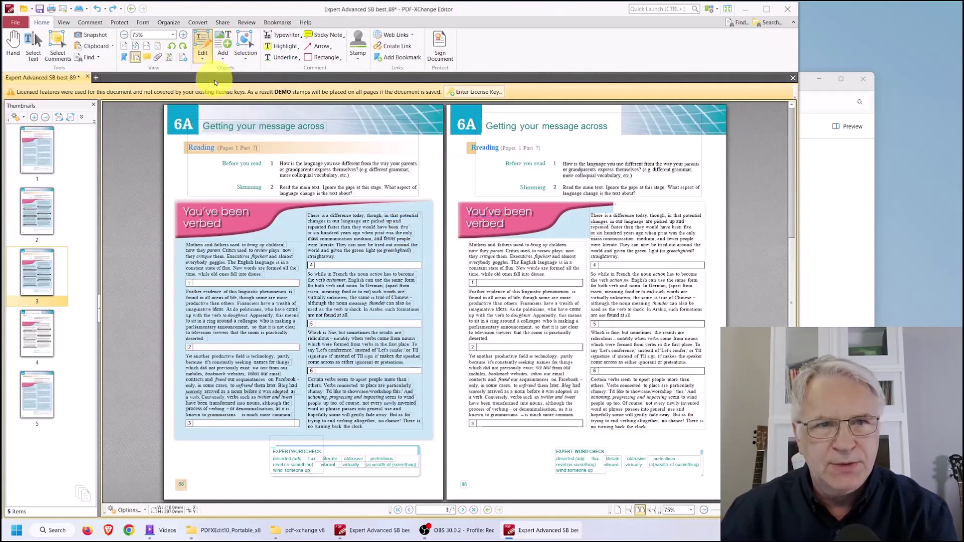
click(204, 56)
click(203, 74)
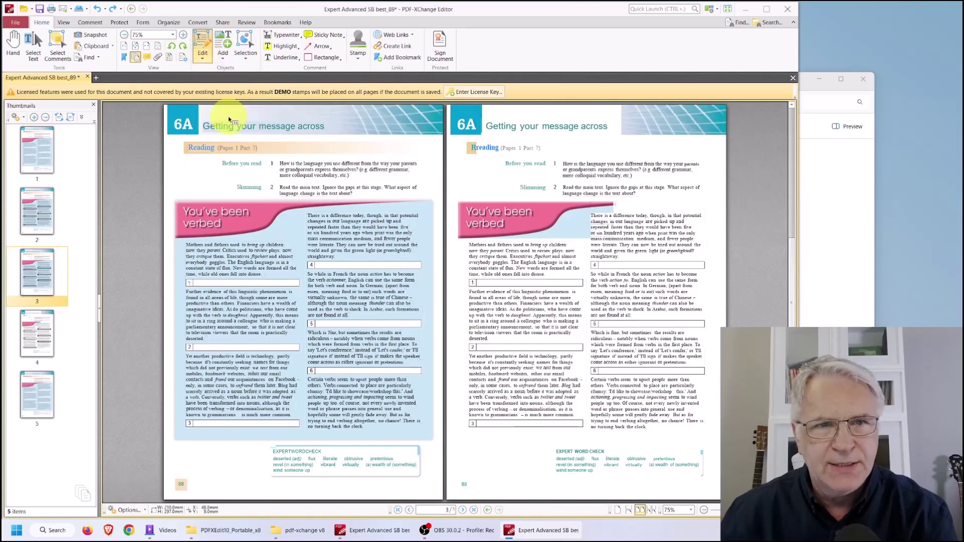
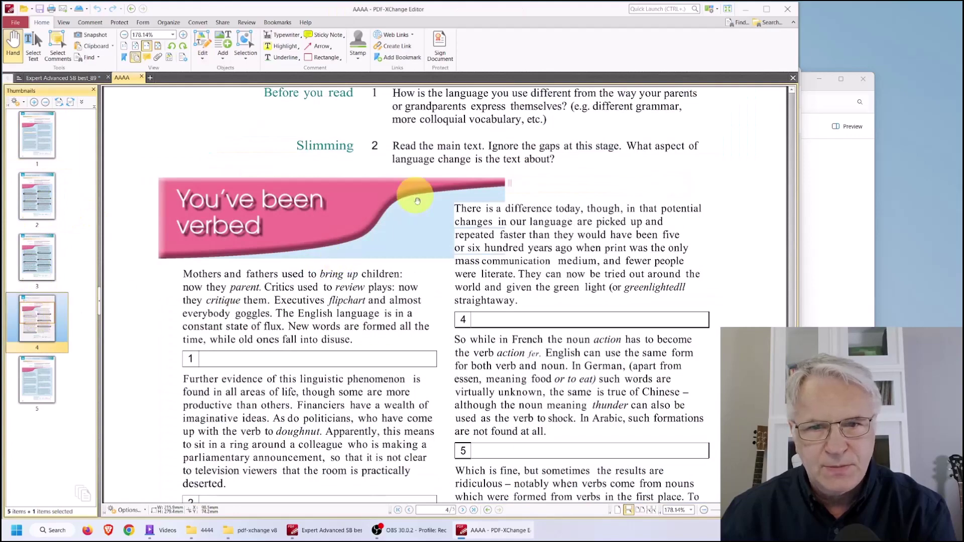
- Examine the recognized text on page 4 of the AAAA document up close and select the "You've been verbed" banner image
scroll(432, 190, up, 3)
scroll(402, 190, down, 2)
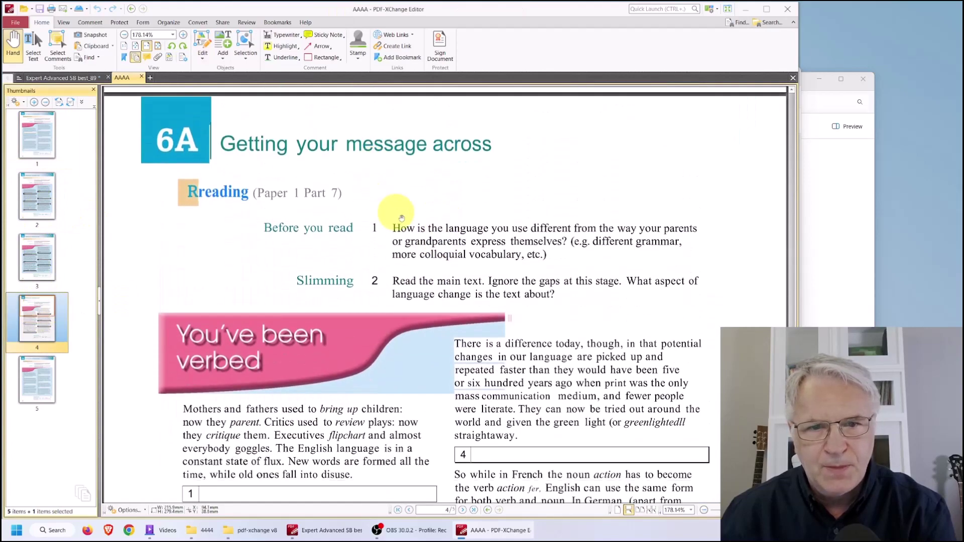
ctrl+scroll(446, 233, up, 10)
ctrl+scroll(452, 236, down, 10)
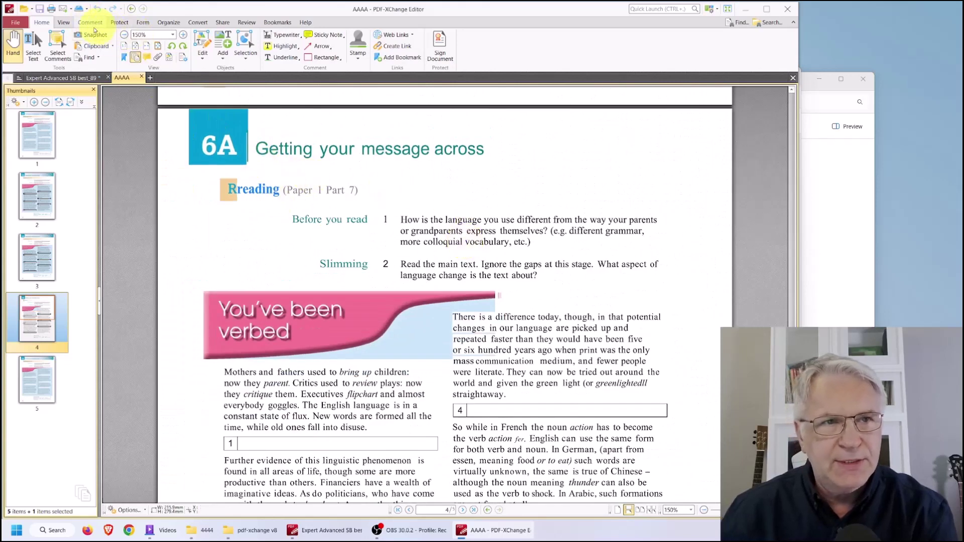
click(32, 43)
click(474, 351)
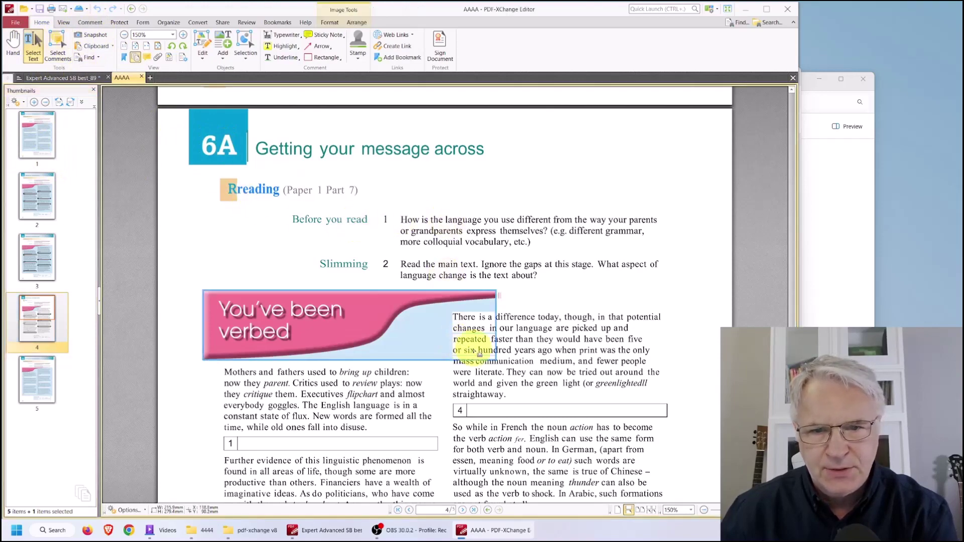
scroll(400, 361, down, 5)
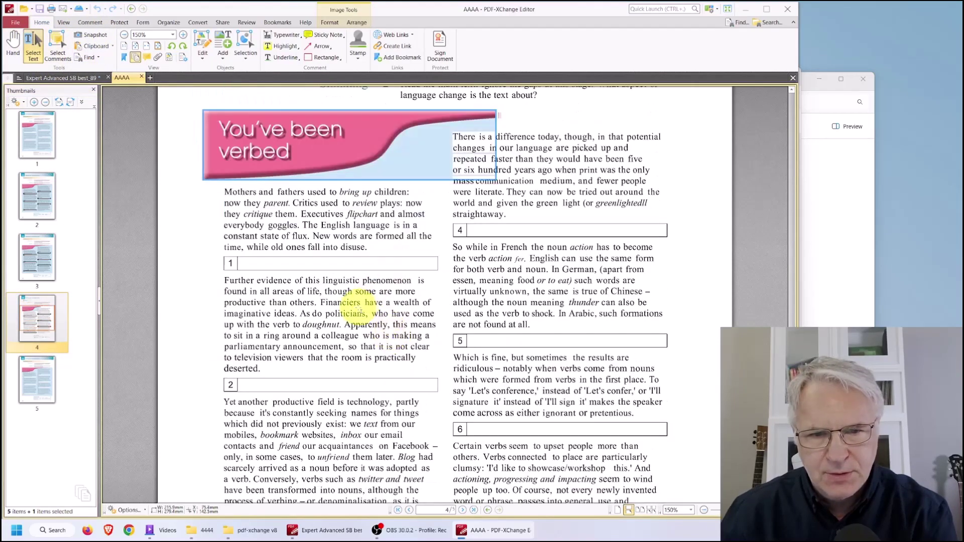
ctrl+scroll(366, 351, up, 8)
ctrl+scroll(363, 298, down, 8)
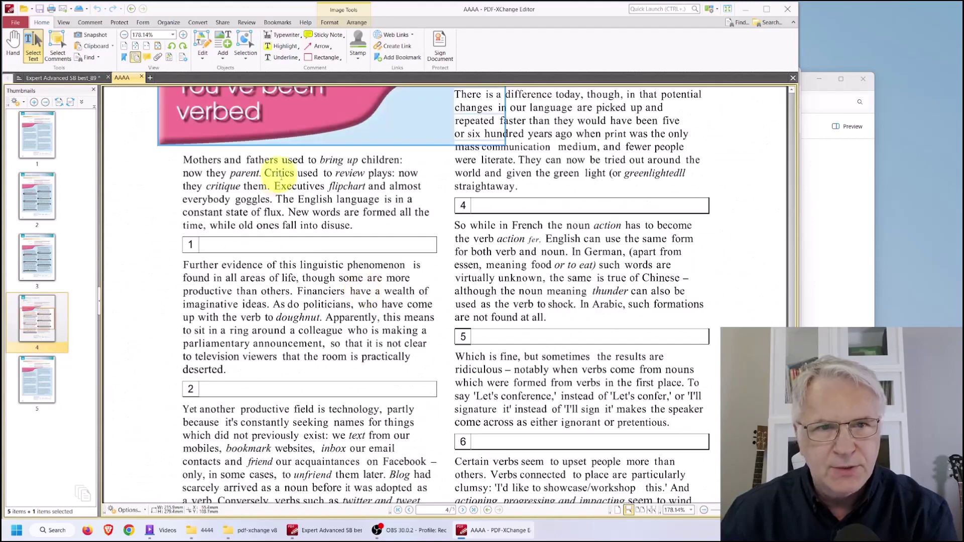
- Set the current OCR engine to Default in the OCR preferences
click(15, 22)
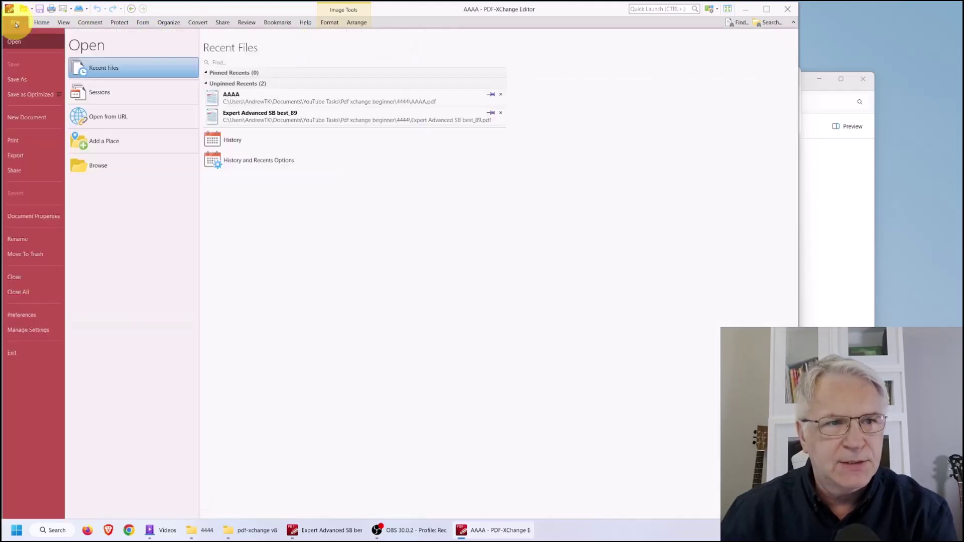
click(24, 315)
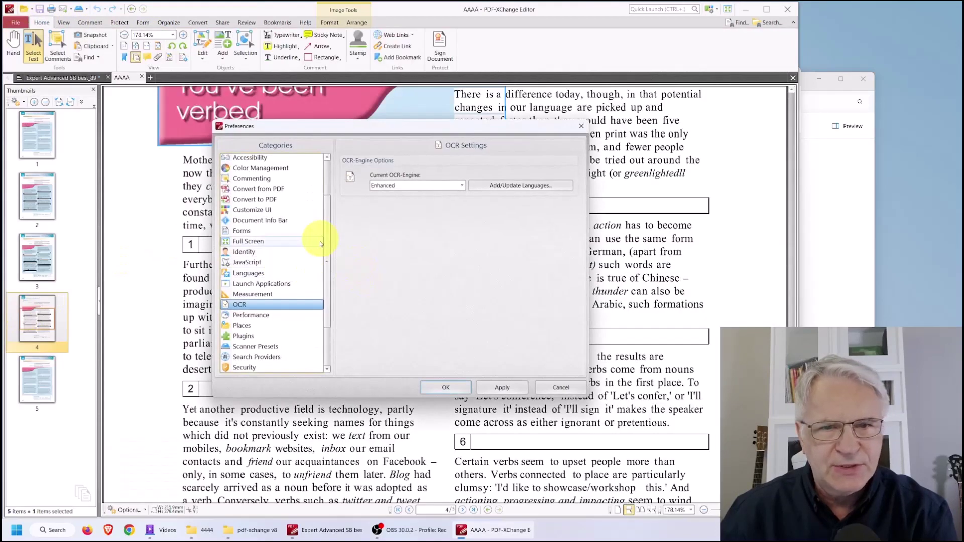
click(433, 190)
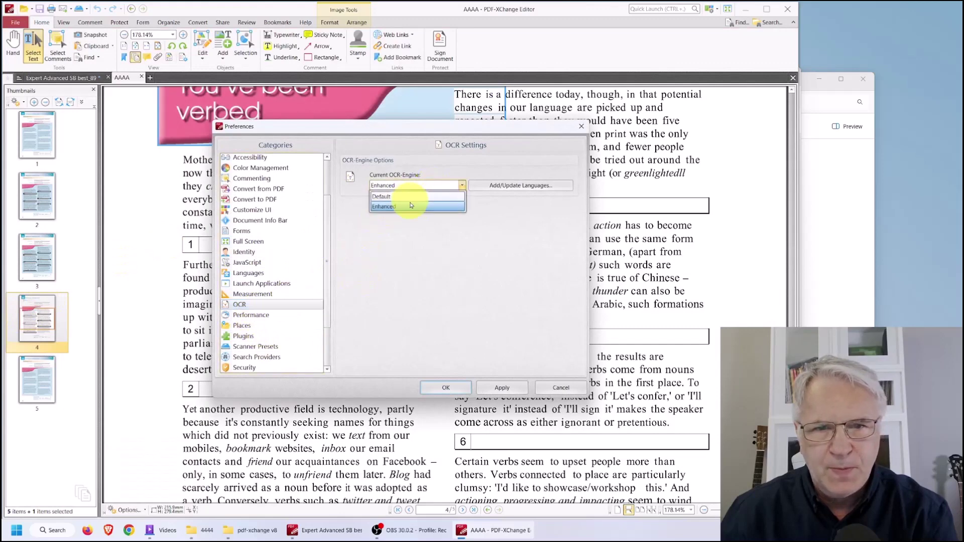
click(405, 196)
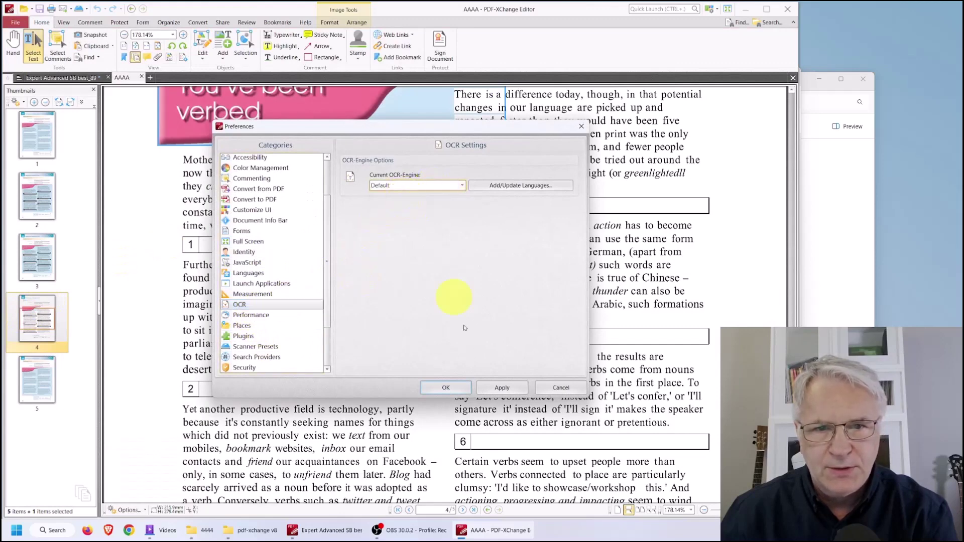
click(457, 389)
- Try to run default OCR on all pages in English with High accuracy and Searchable Image output
click(196, 22)
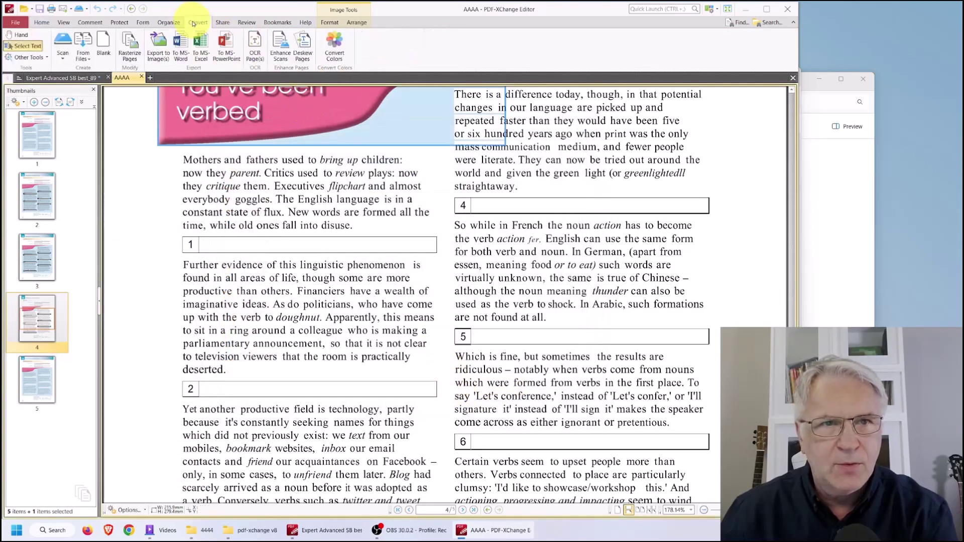
click(254, 40)
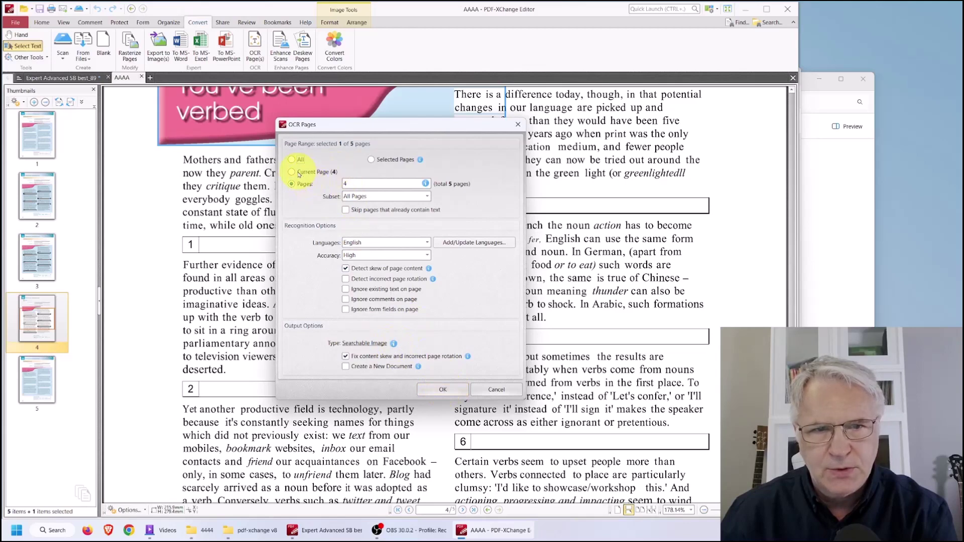
click(442, 390)
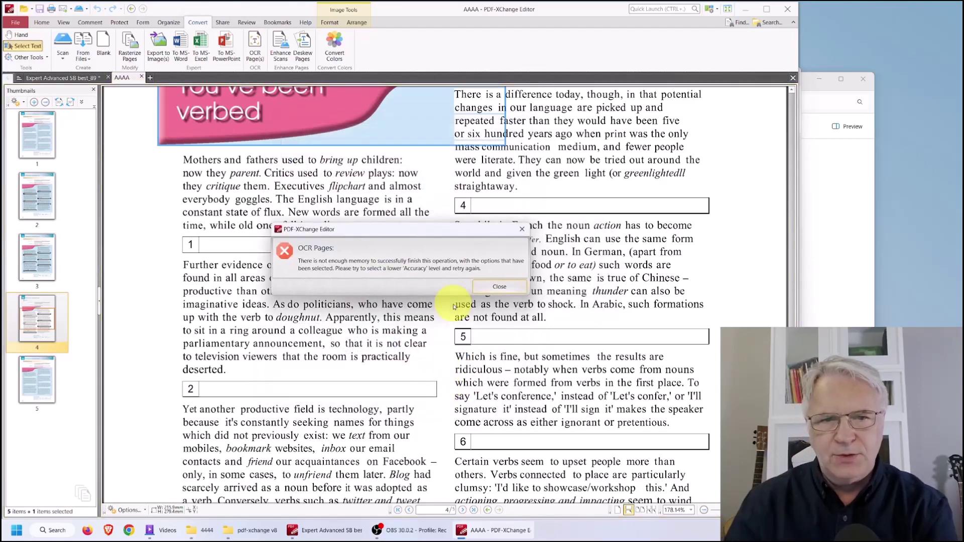
click(499, 287)
- Run default OCR on all pages in English with Medium accuracy and Searchable Image output
click(254, 48)
click(426, 256)
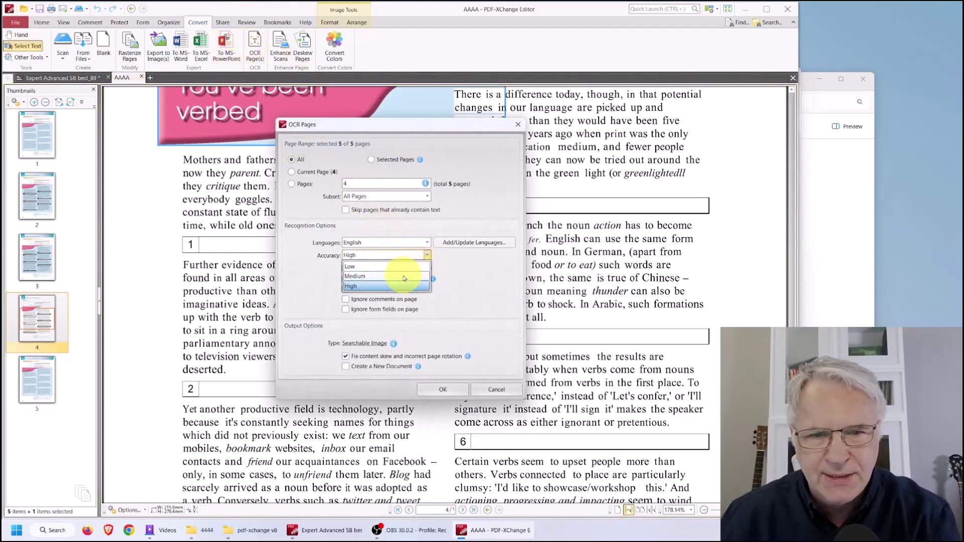
click(404, 276)
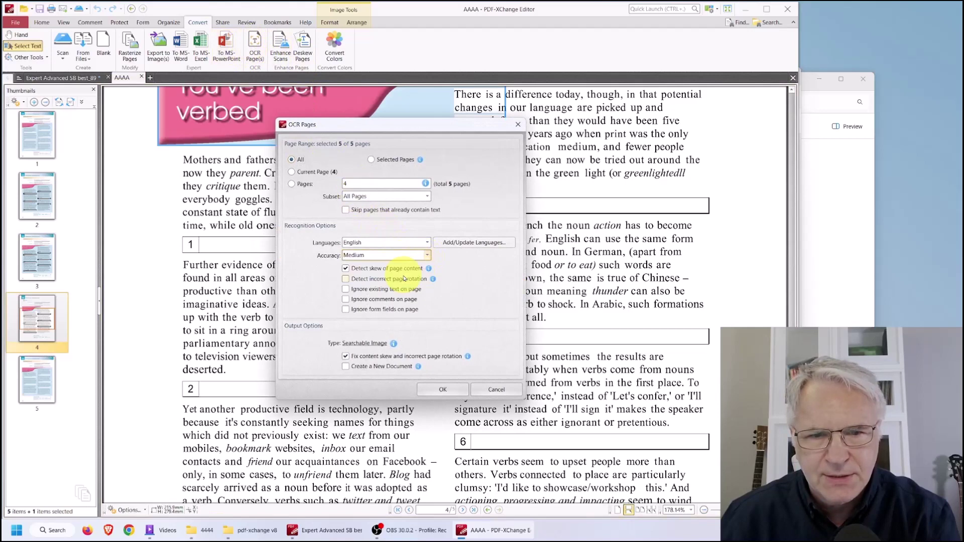
click(443, 391)
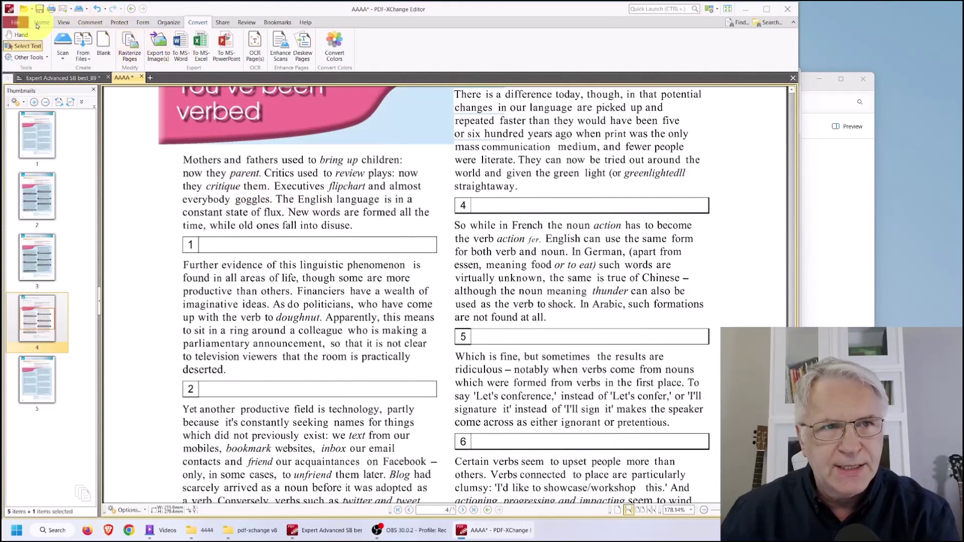
- Highlight short passages in page 4's article columns, including part of "goggles. The English" and "action fer."
click(90, 22)
click(198, 35)
drag(245, 199, 317, 199)
drag(282, 277, 348, 277)
drag(325, 318, 400, 318)
drag(455, 239, 544, 239)
- Highlight most of the word "Facebook" in page 3's third article paragraph and compare with the highlights on page 4
key(ctrl+0)
scroll(447, 241, up, 4)
ctrl+scroll(404, 209, up, 3)
ctrl+scroll(405, 211, up, 3)
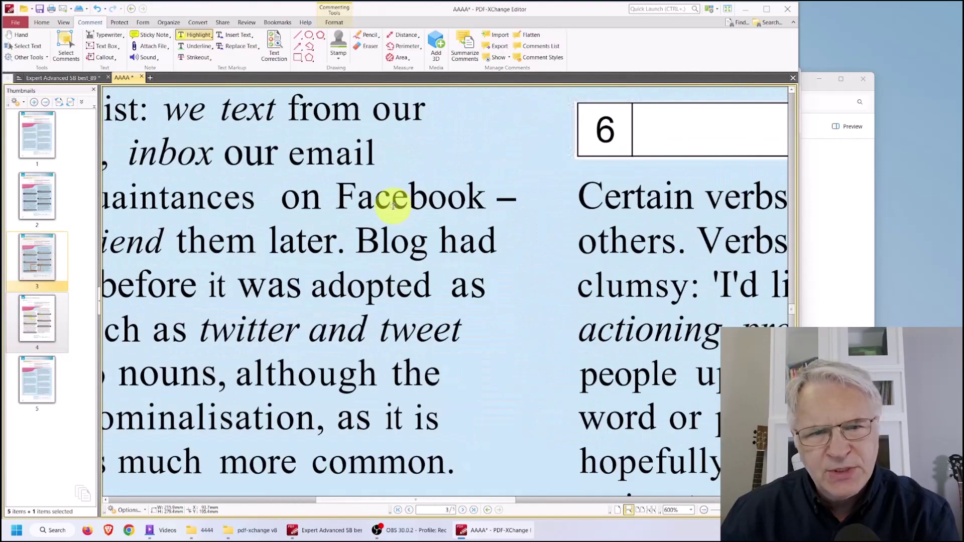
drag(332, 190, 444, 191)
ctrl+scroll(379, 278, down, 4)
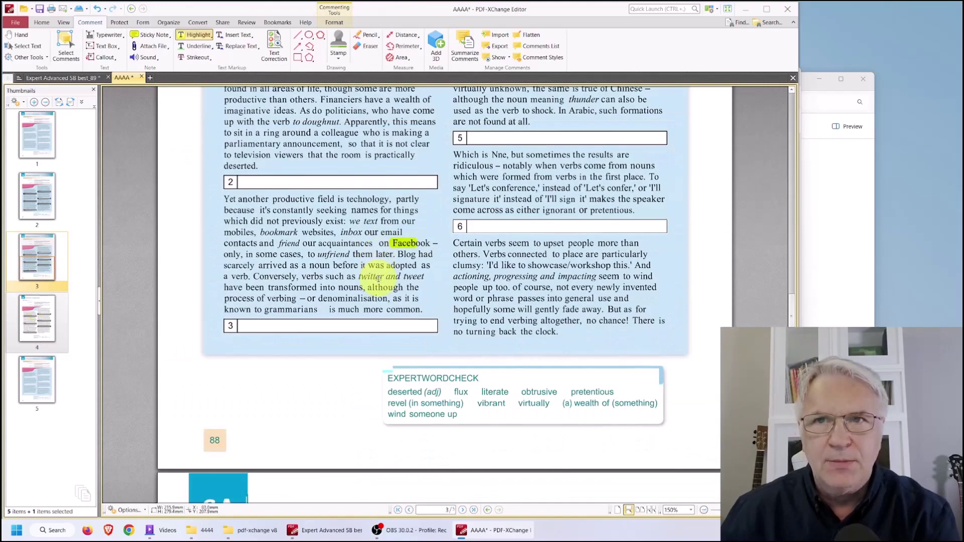
scroll(425, 290, down, 6)
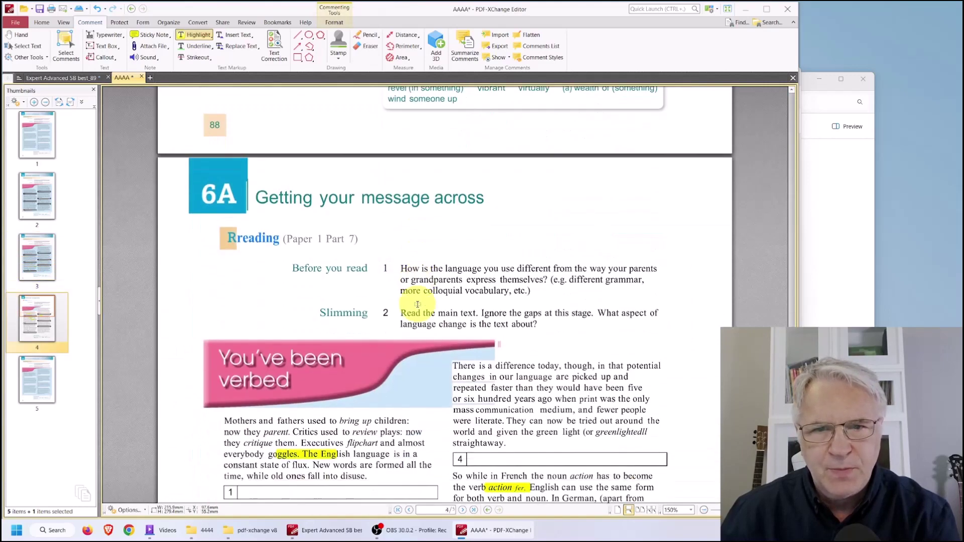
scroll(432, 296, down, 1)
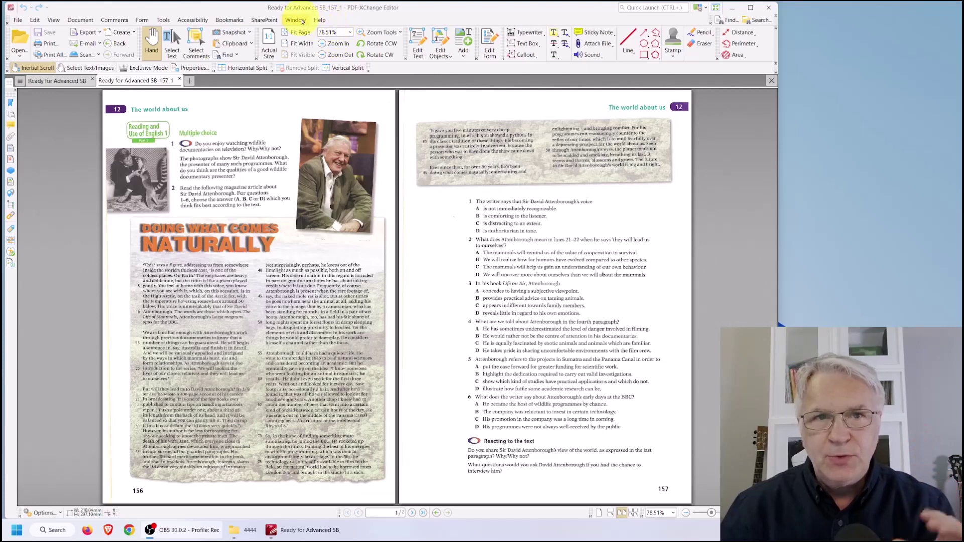
- Check the version and build details of the editor that has Ready for Advanced SB_157_1 open
click(320, 20)
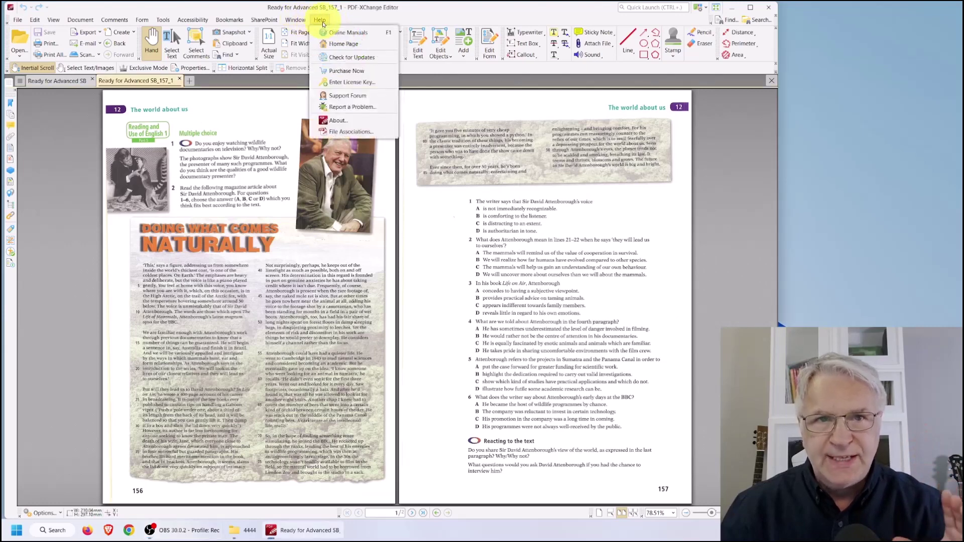
click(336, 121)
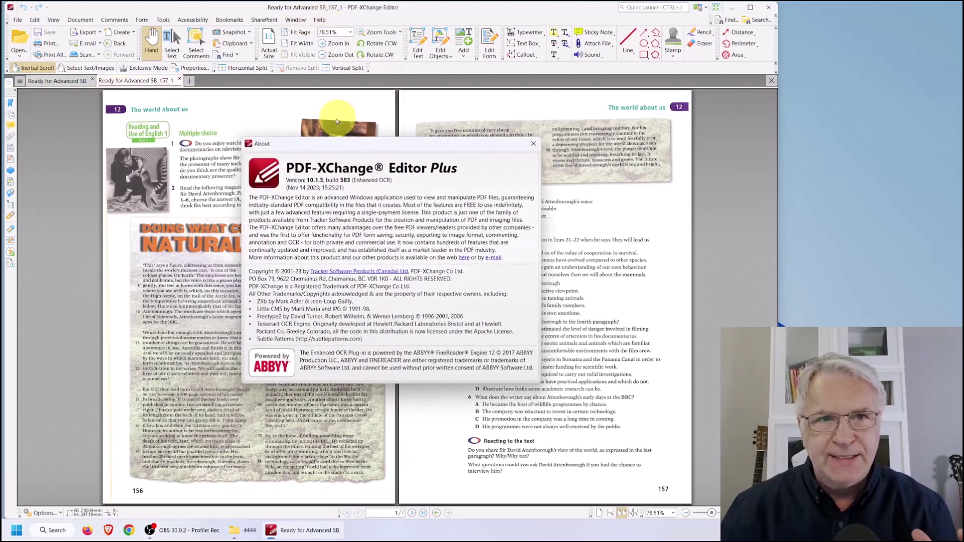
click(532, 146)
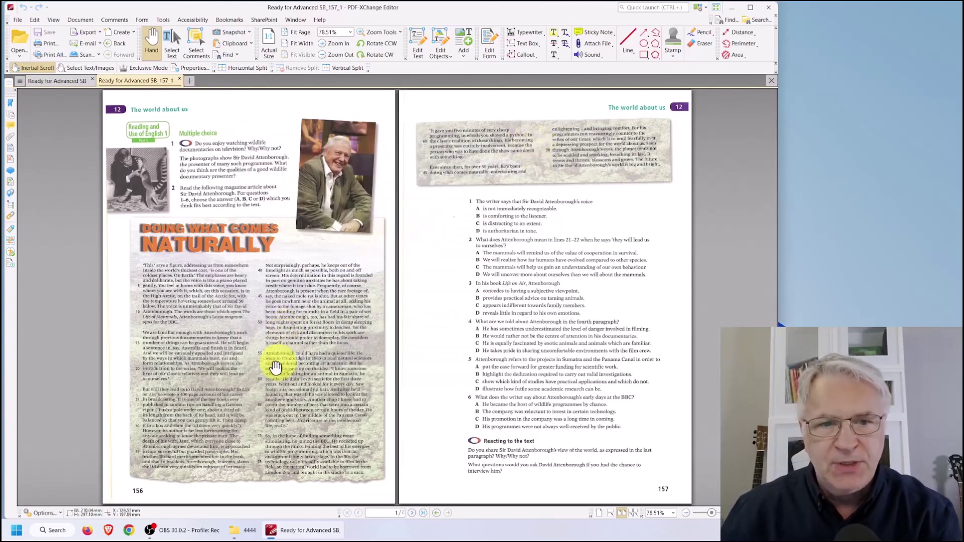
- Examine the scanned article text on page 156 up close, including the Attenborough paragraph in its second column
scroll(299, 434, up, 8)
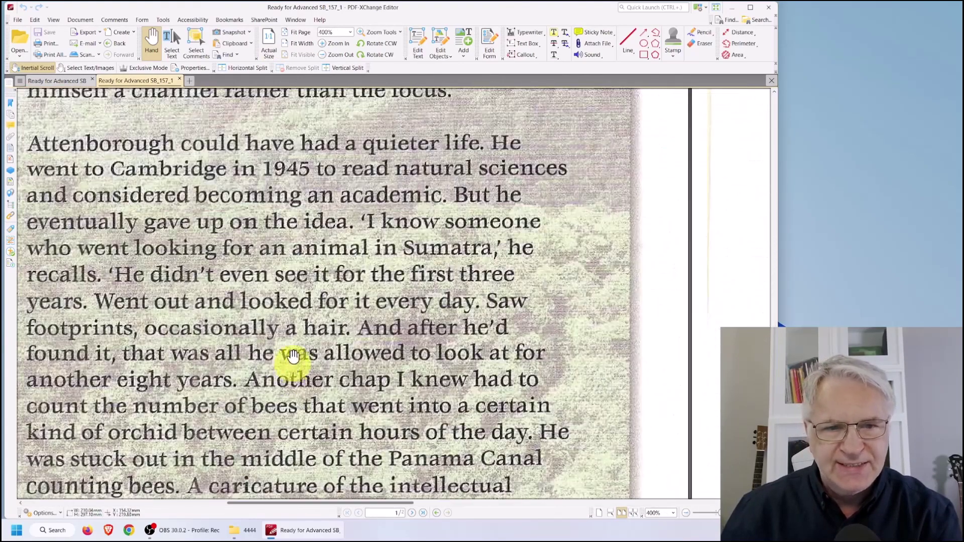
scroll(324, 293, down, 8)
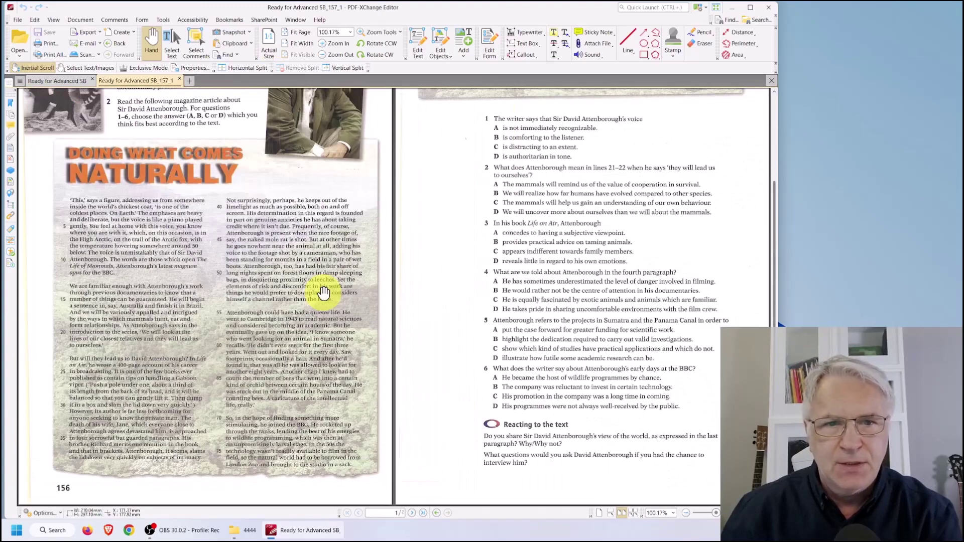
scroll(323, 293, down, 1)
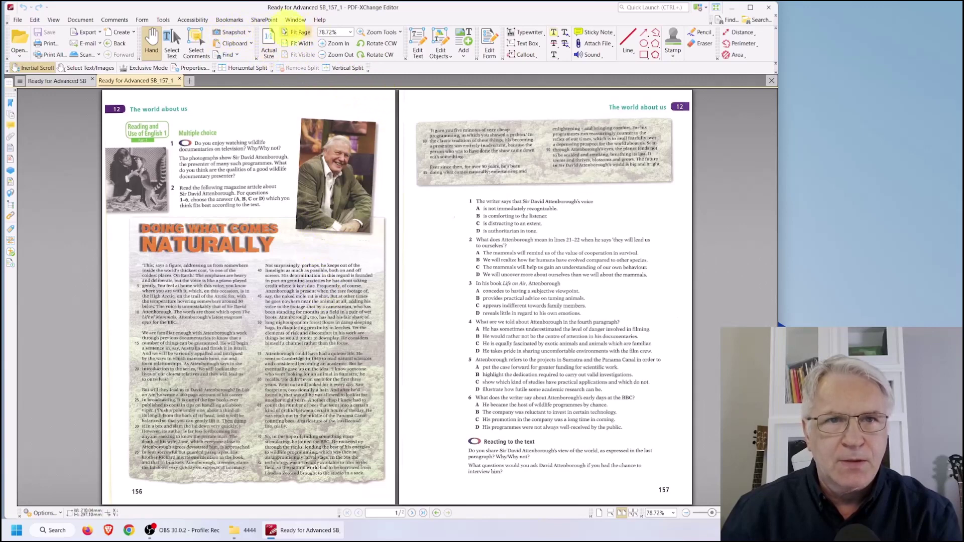
click(81, 19)
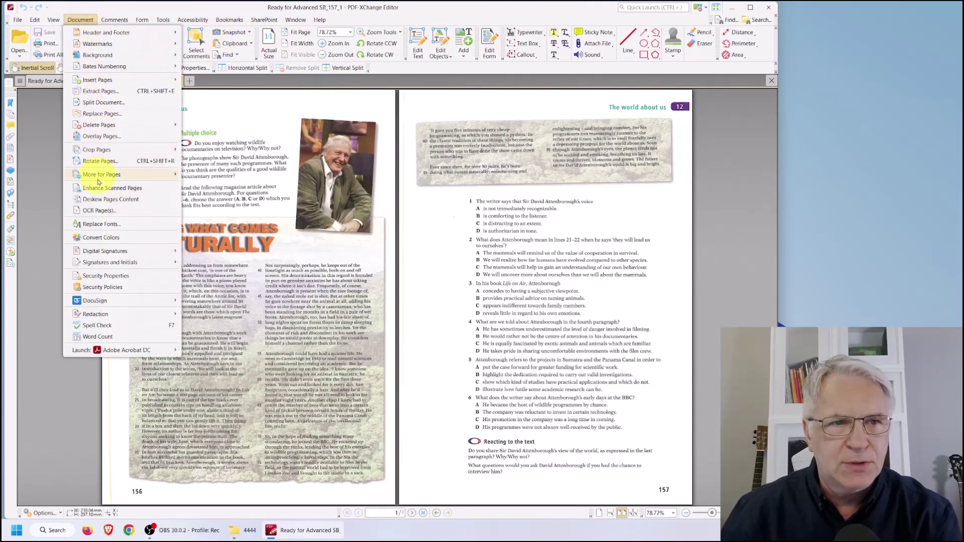
click(101, 210)
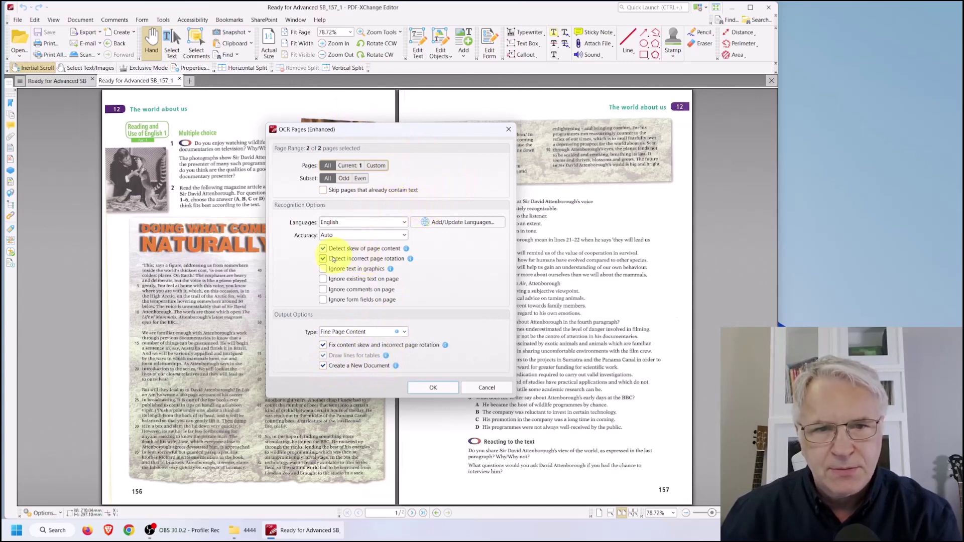
click(509, 131)
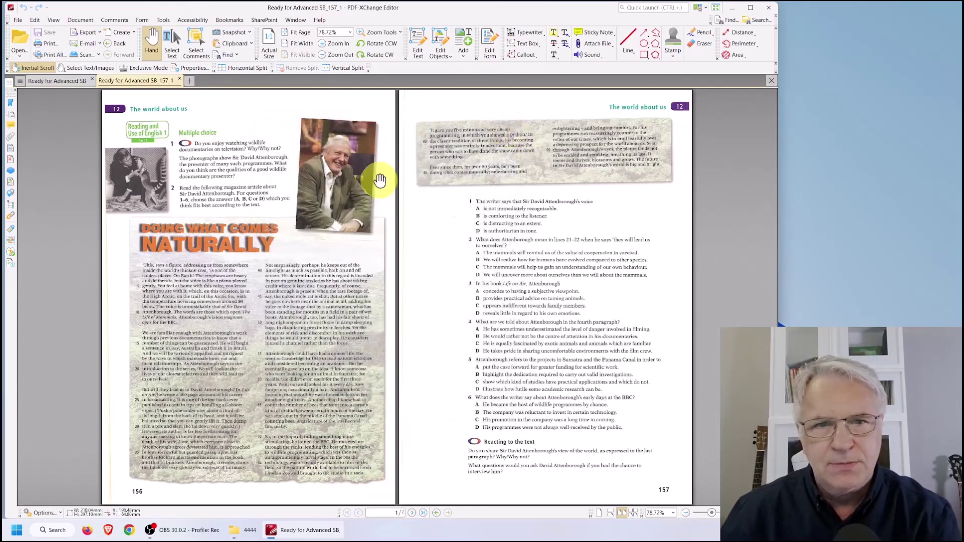
- Duplicate both pages of Ready for Advanced SB_157_1 and place the copies after page 2
click(9, 115)
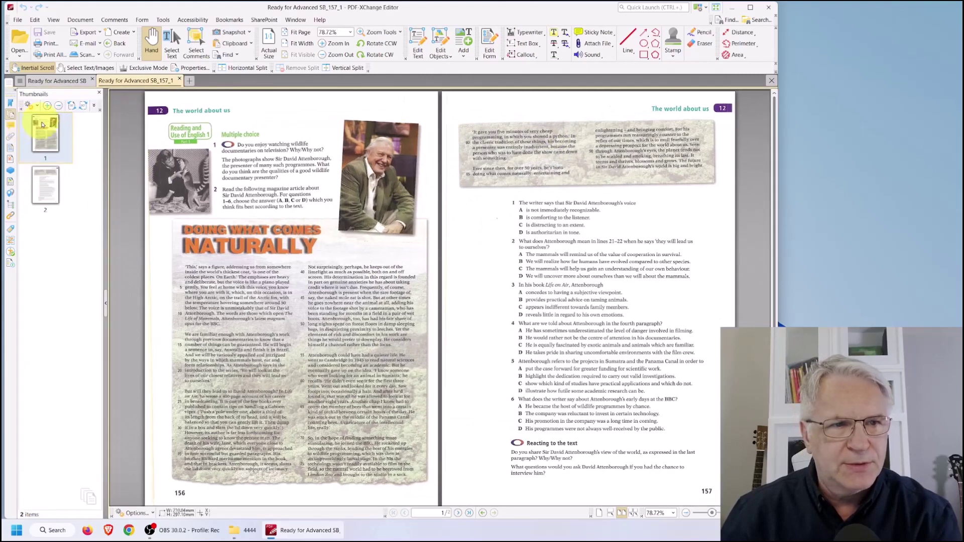
click(64, 154)
shift+click(46, 186)
drag(45, 185, 58, 216)
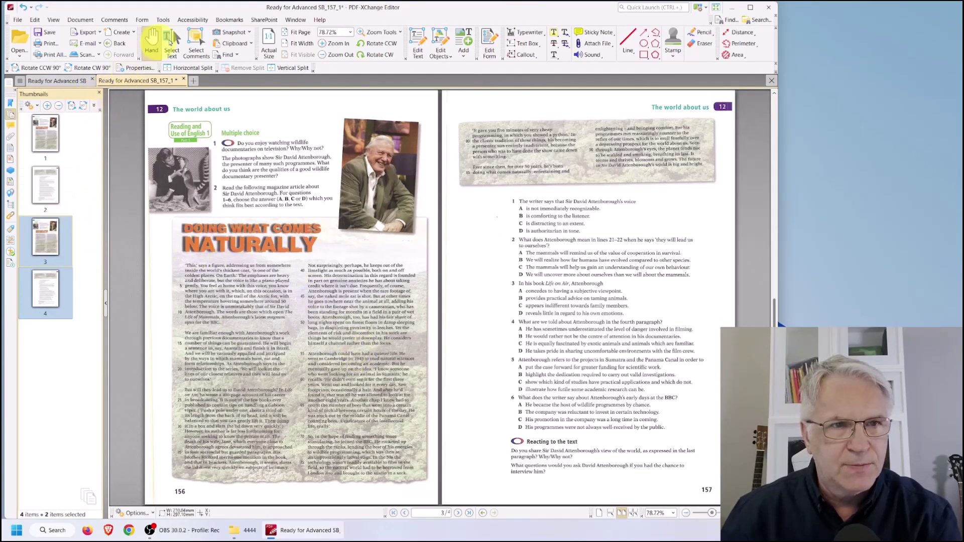
- Run enhanced OCR on the two selected copies in English with Auto accuracy and Fine Page Content output, without creating a new document
click(81, 21)
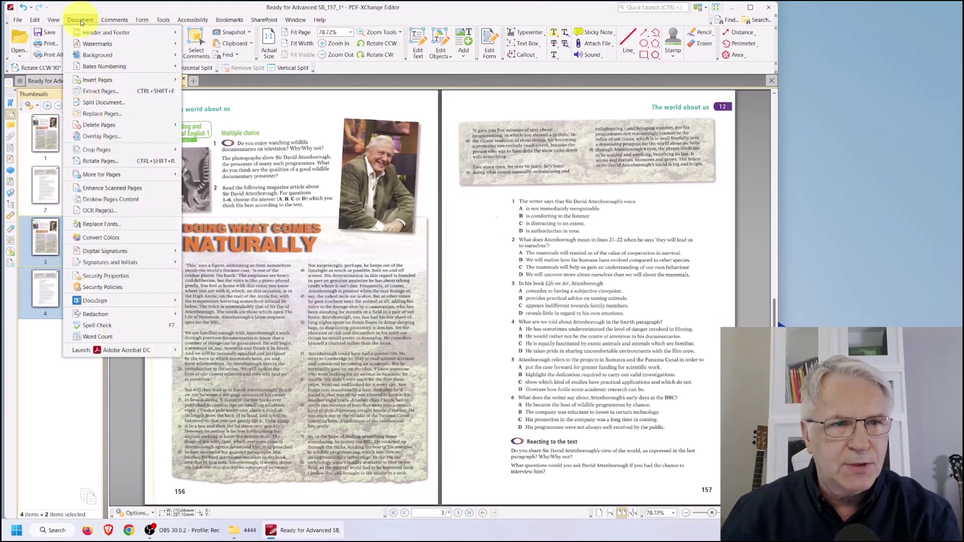
click(95, 210)
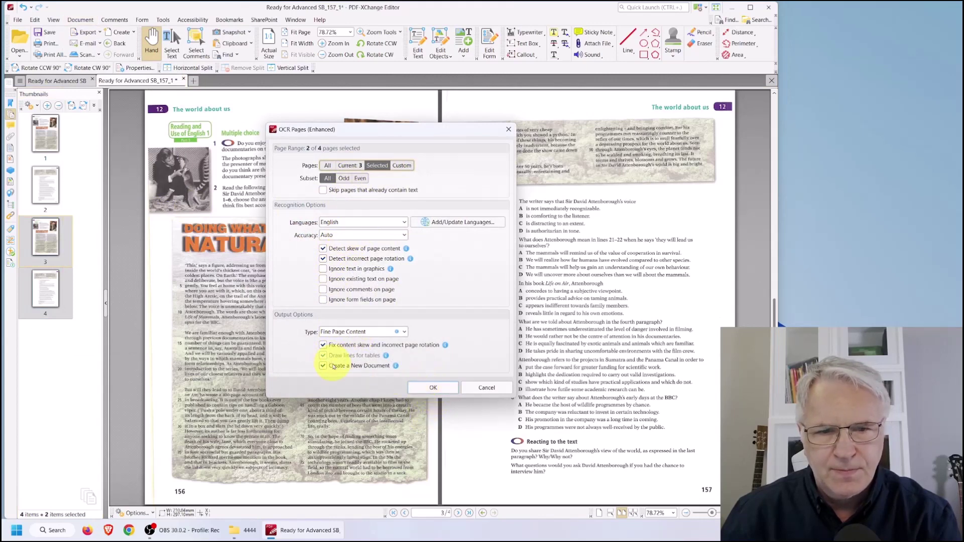
click(433, 388)
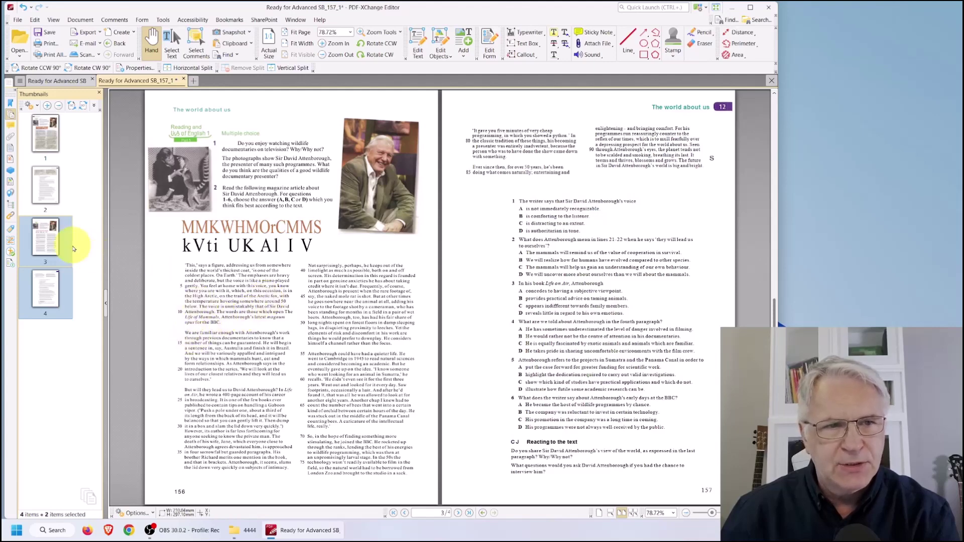
- Move the OCR-processed copy from page 3 to directly after page 1 and hide the thumbnails for a side-by-side comparison
drag(49, 245, 71, 161)
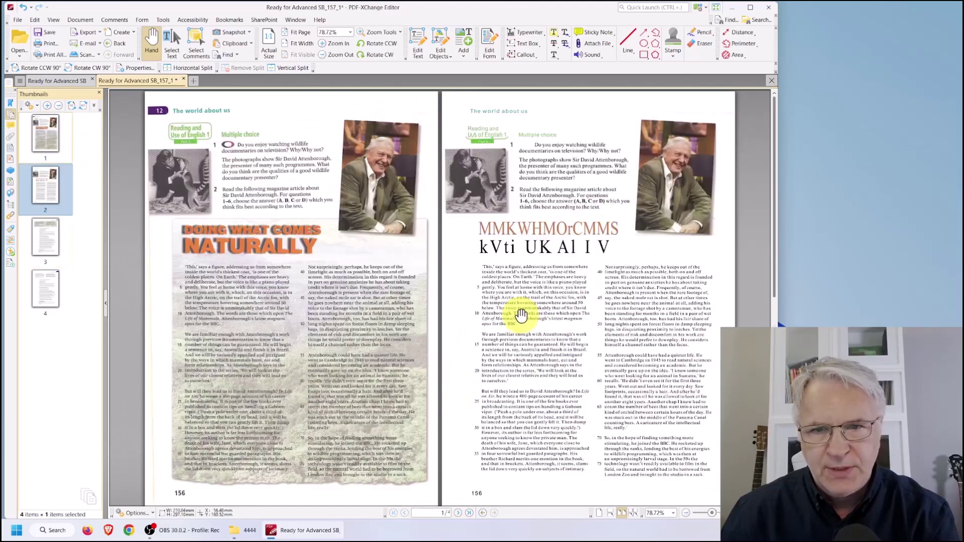
scroll(469, 285, up, 3)
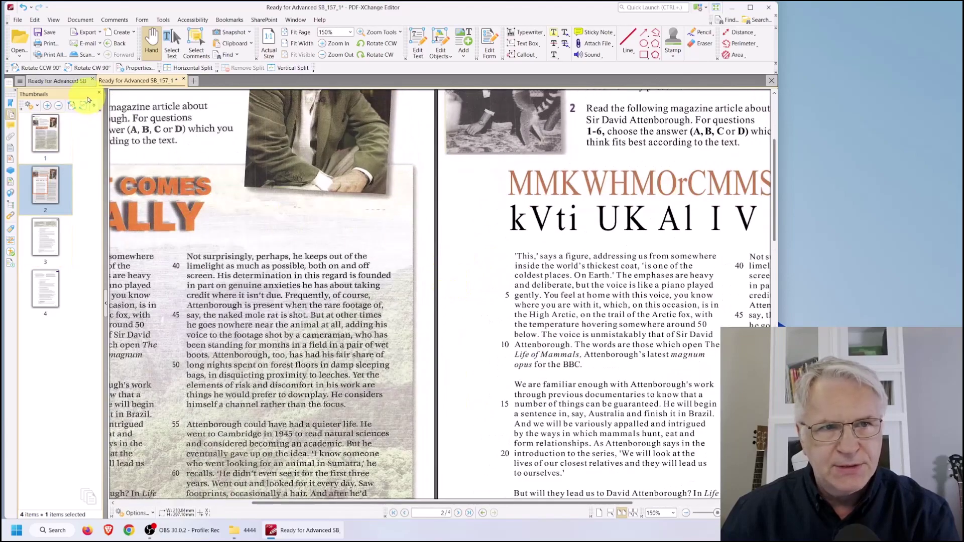
click(98, 93)
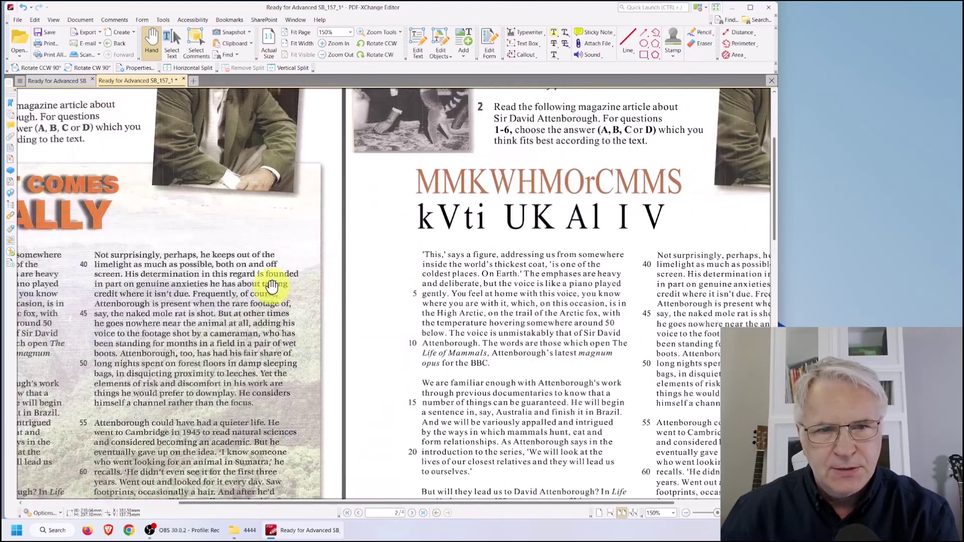
drag(286, 263, 381, 280)
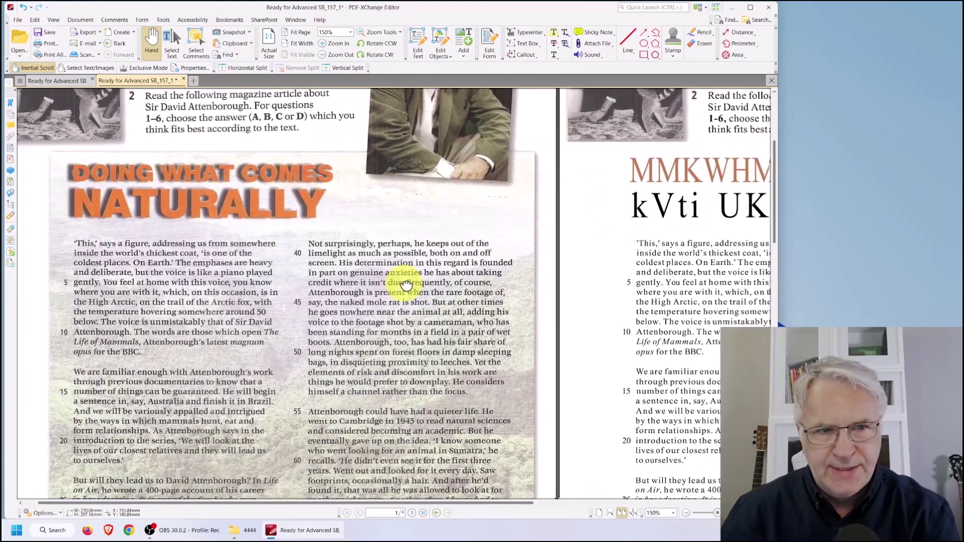
scroll(387, 302, down, 1)
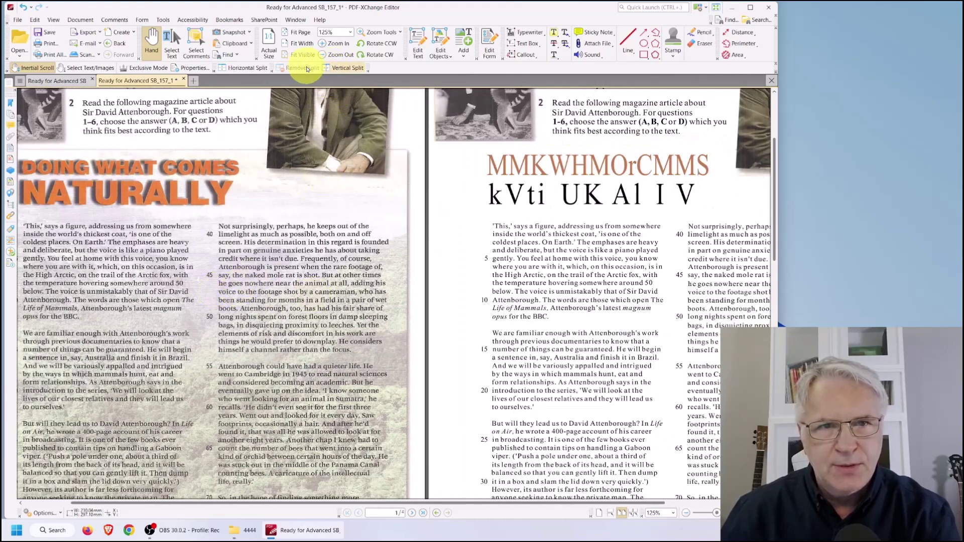
- Split the view horizontally and compare the article's opening paragraph on the original page with its OCR version
click(242, 68)
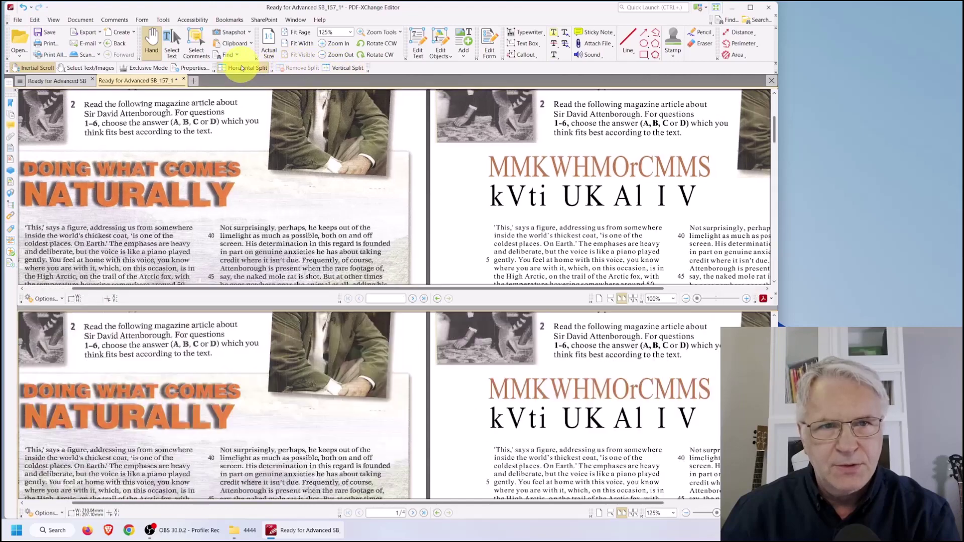
drag(307, 193, 446, 134)
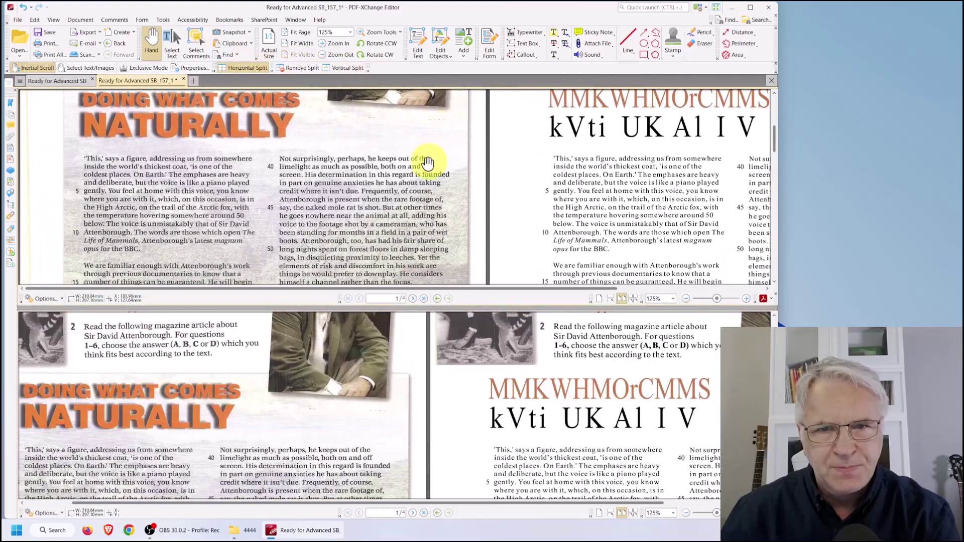
scroll(87, 189, up, 2)
scroll(87, 190, up, 1)
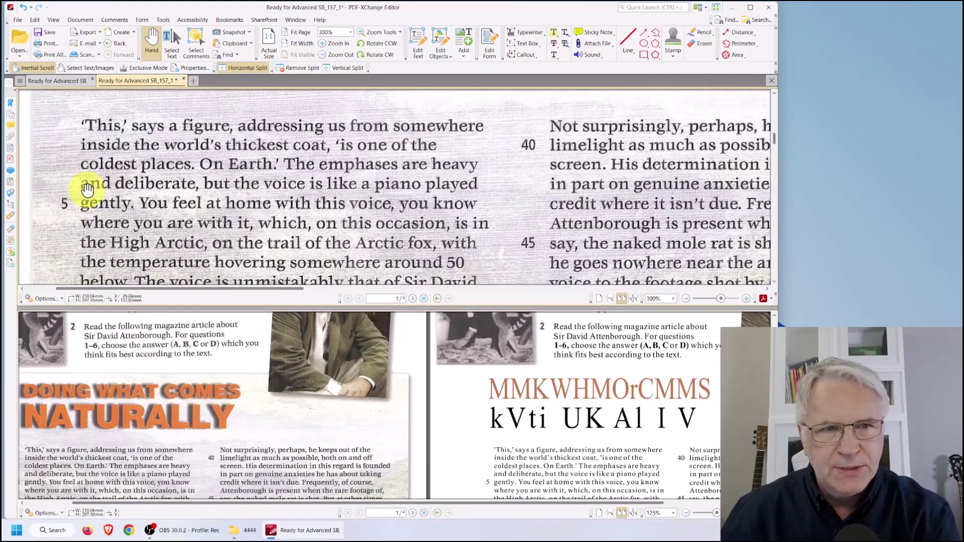
drag(155, 394, 206, 374)
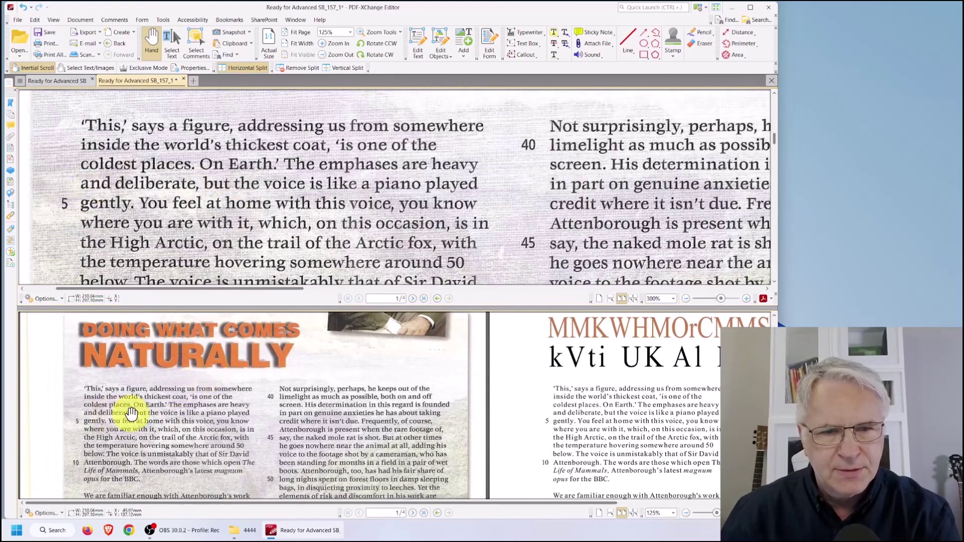
scroll(396, 422, up, 2)
scroll(476, 366, up, 2)
drag(484, 387, 387, 445)
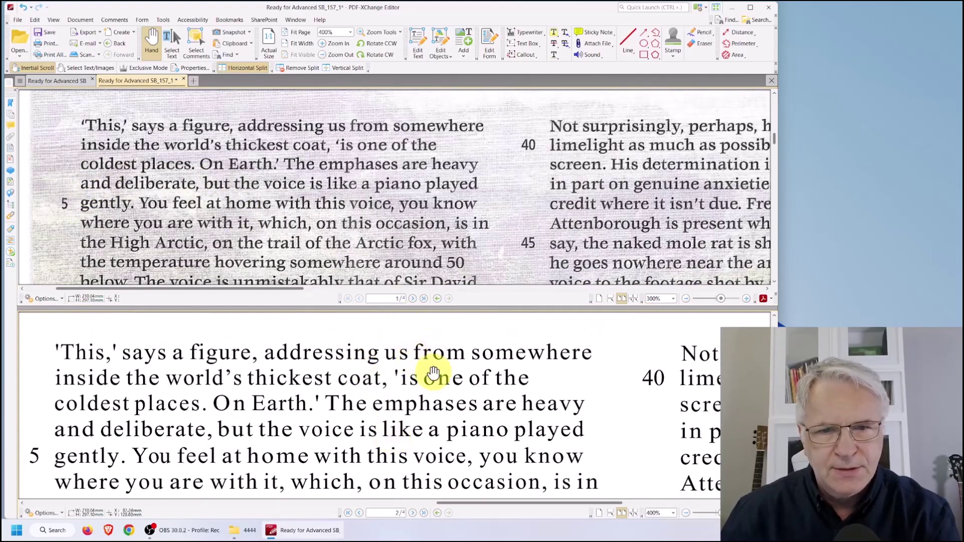
- Compare the second-column passage about counting bees in the original and OCR versions, and remove the split view
drag(522, 227, 469, 190)
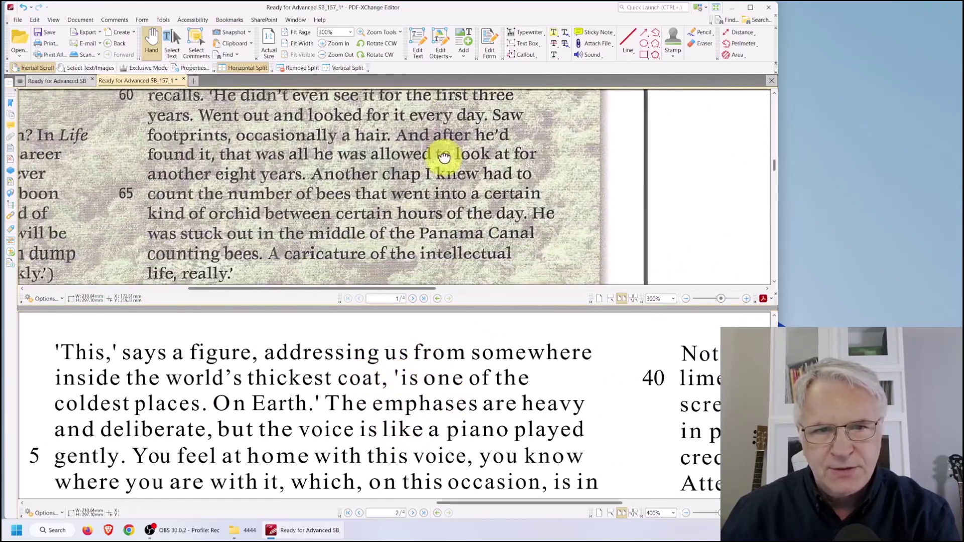
drag(492, 490, 415, 347)
scroll(402, 397, down, 3)
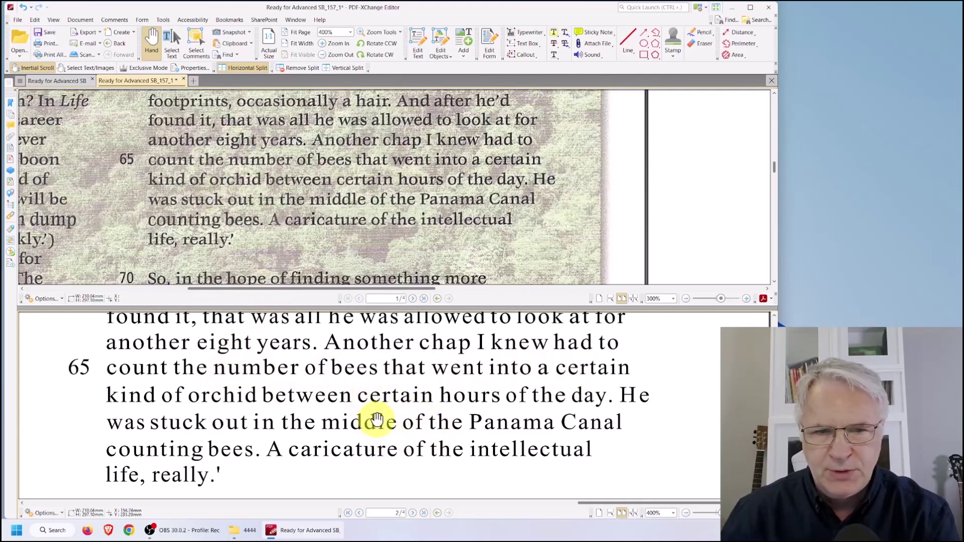
scroll(371, 413, down, 1)
scroll(370, 413, down, 2)
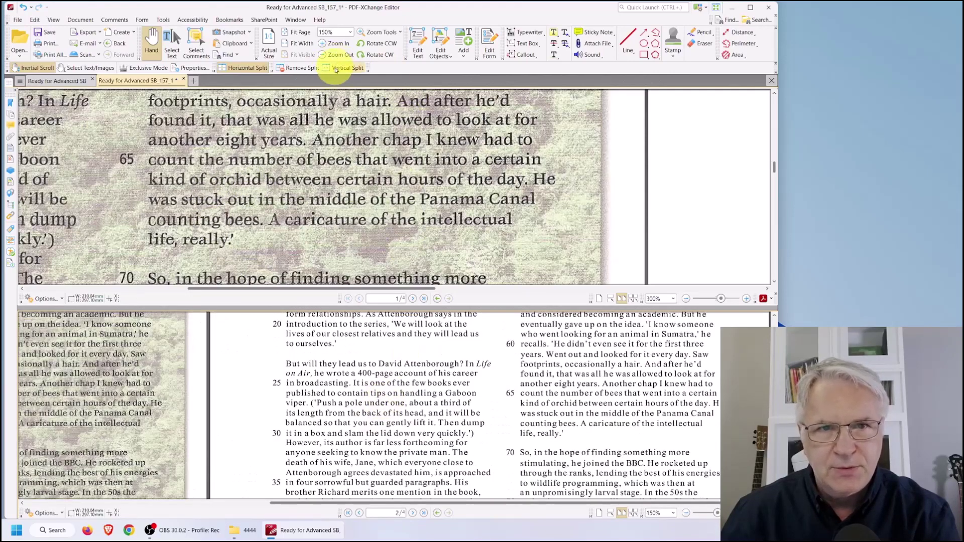
click(301, 67)
scroll(335, 254, down, 1)
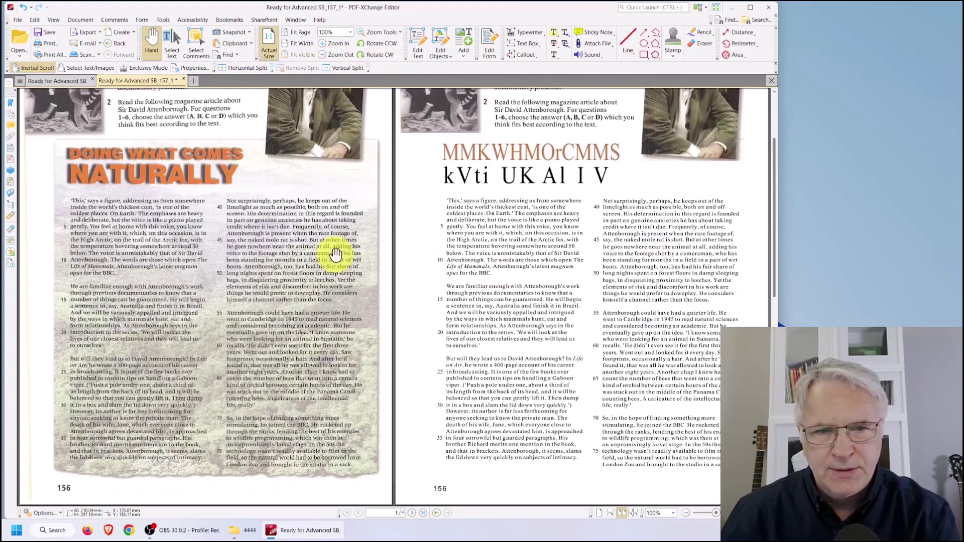
- Replace the OCR page's misread orange heading with "DOING WHAT COMES" at 28 pt and widen its text box to fit one line
scroll(535, 182, up, 3)
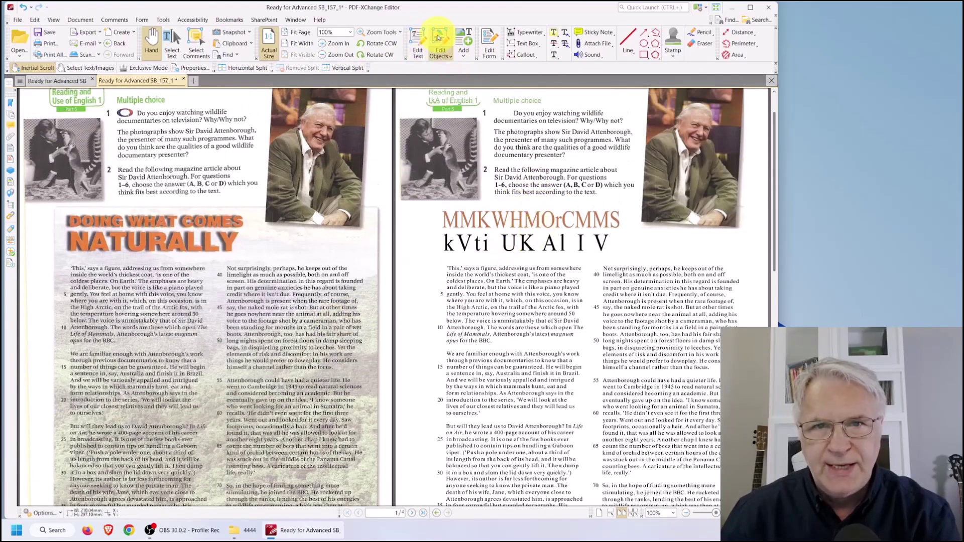
click(420, 39)
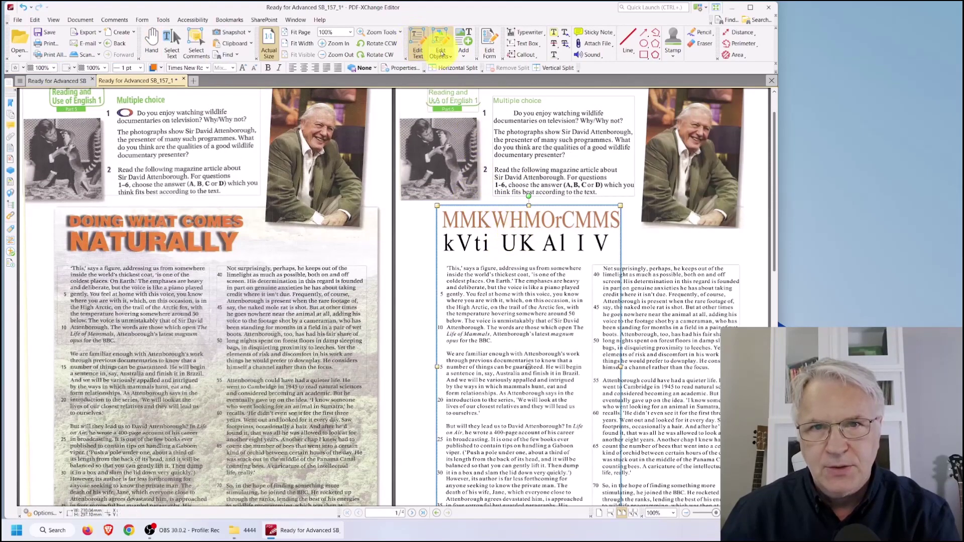
click(440, 42)
click(518, 222)
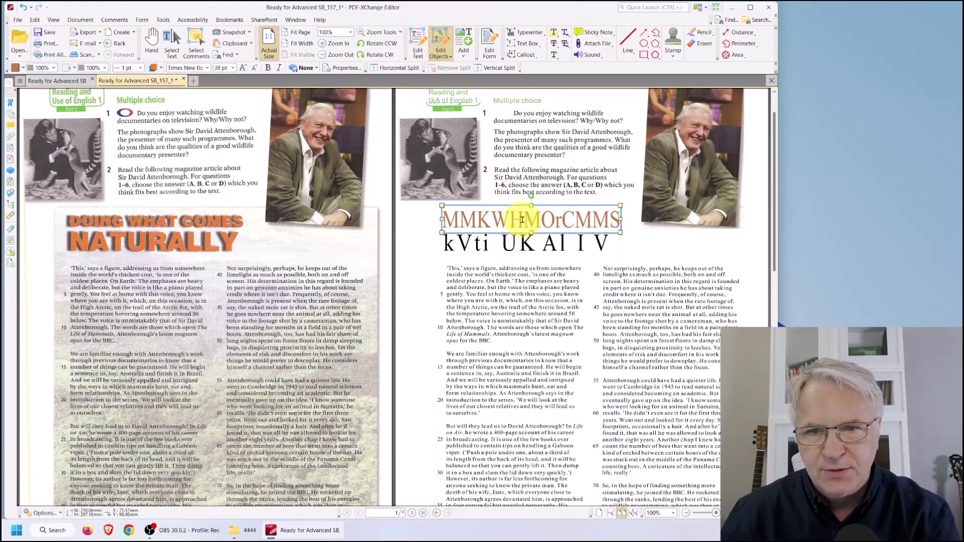
drag(617, 217, 425, 214)
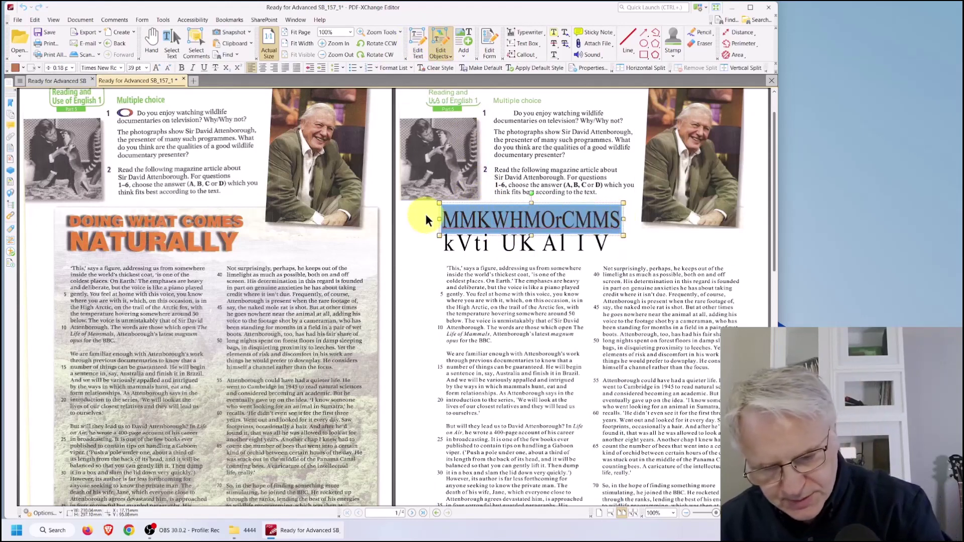
key(super+v)
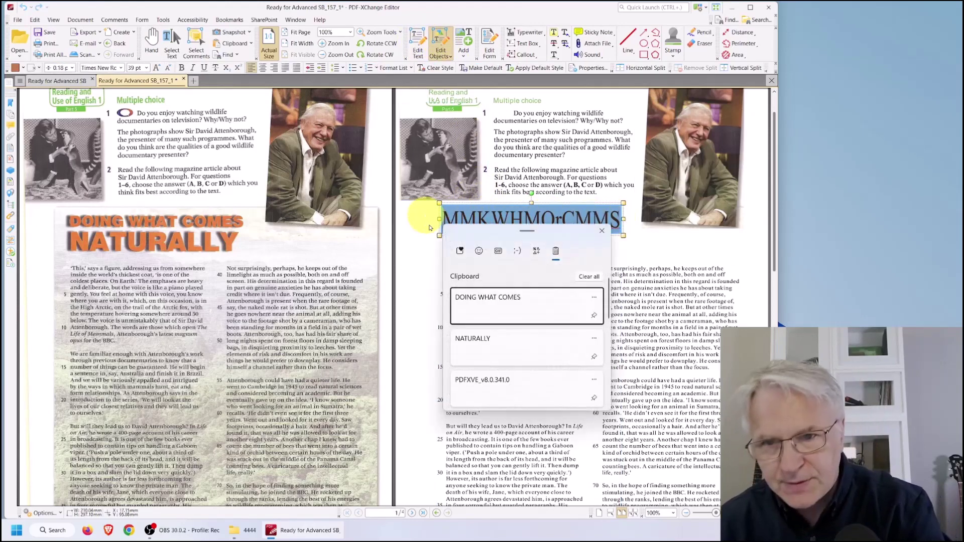
click(487, 301)
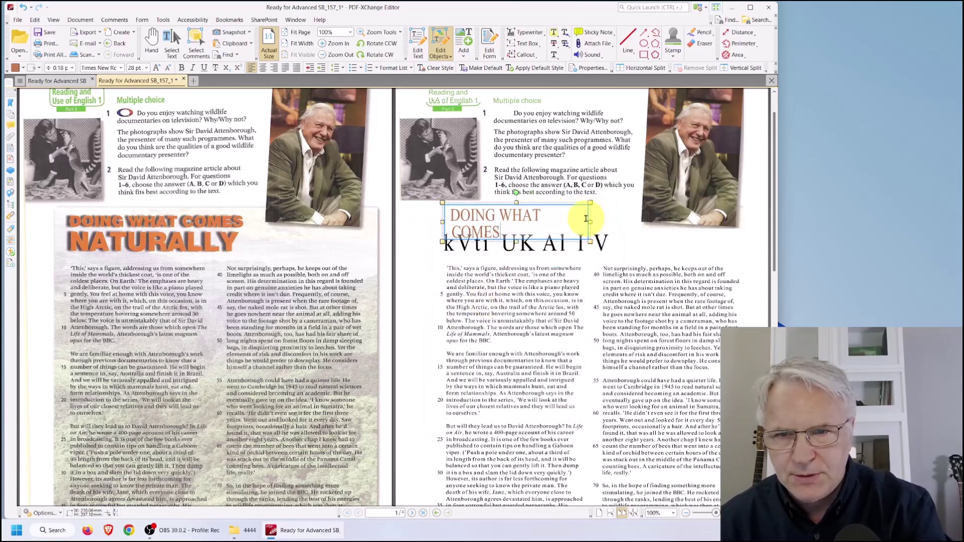
drag(591, 220, 617, 217)
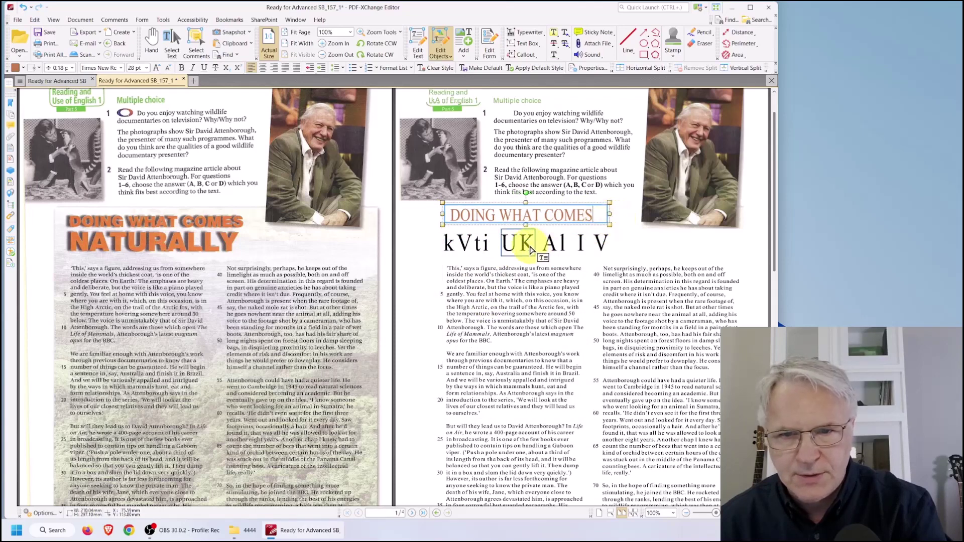
- Replace the misread black second heading line on the OCR page with "NATURALLY" from the clipboard history and finish text editing
click(426, 247)
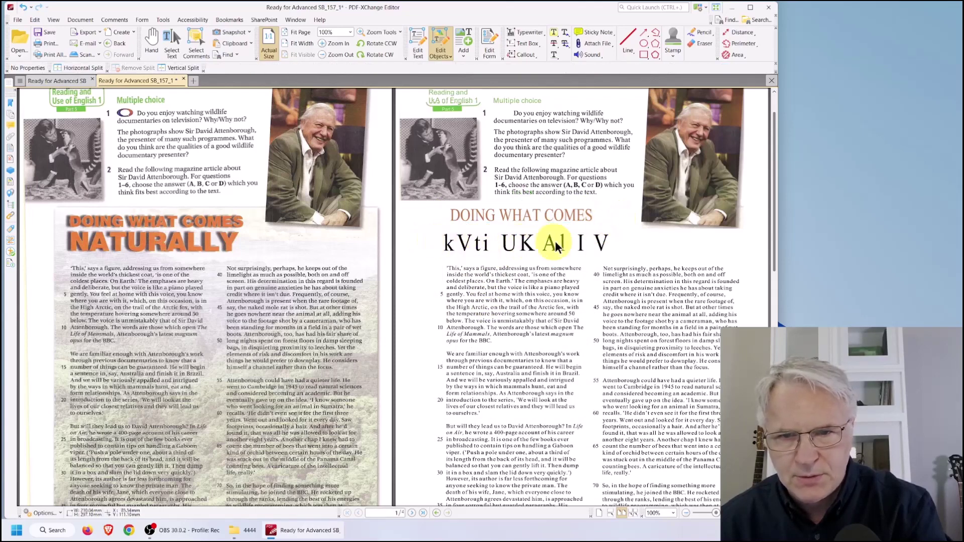
click(601, 242)
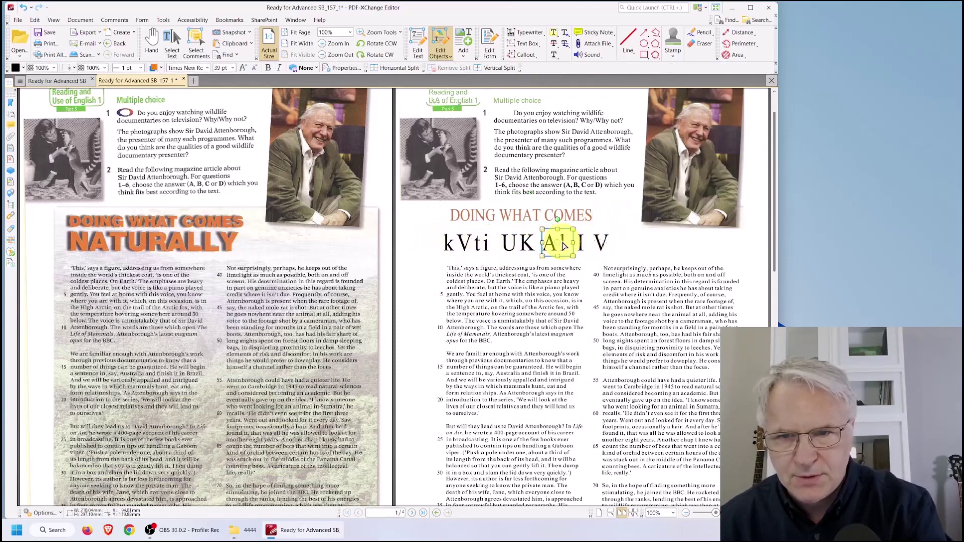
click(482, 241)
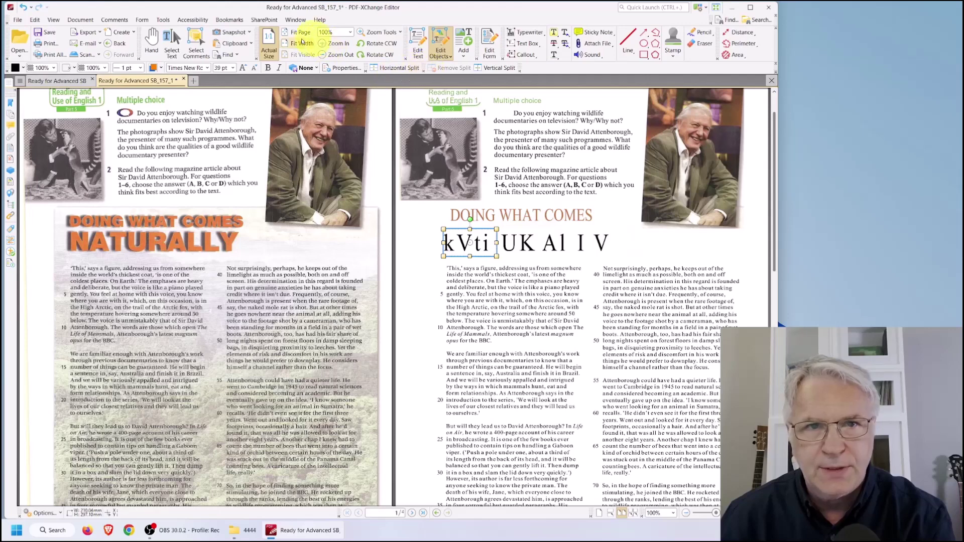
click(418, 43)
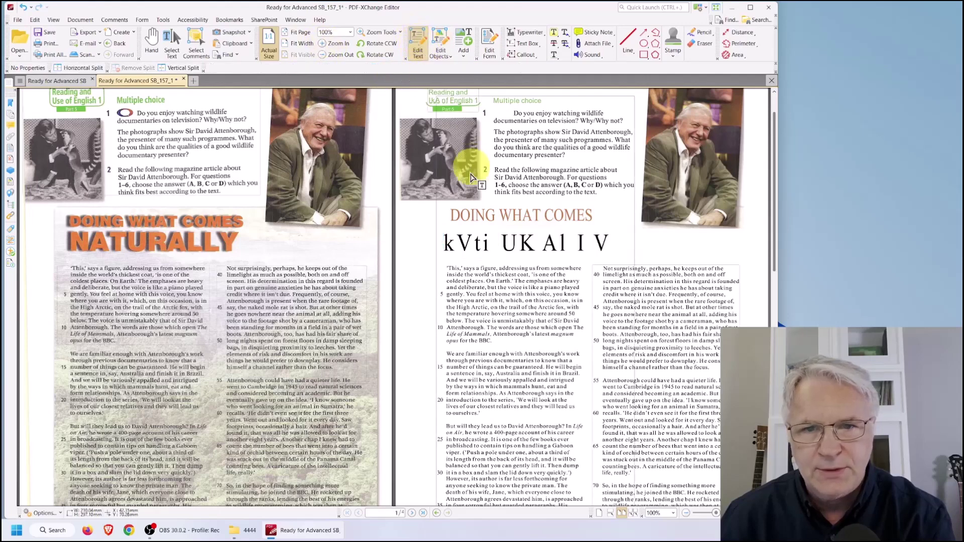
click(442, 242)
drag(441, 243, 609, 242)
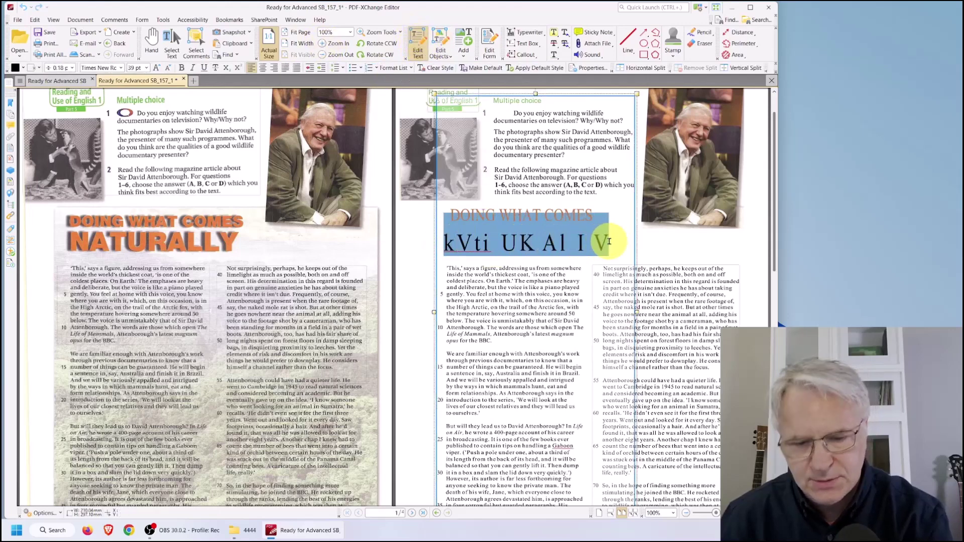
key(super+v)
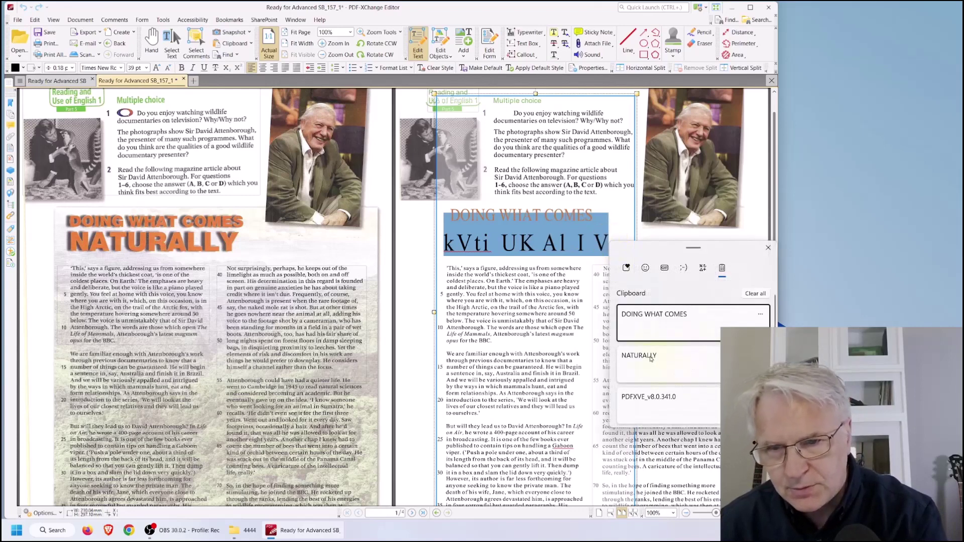
click(652, 321)
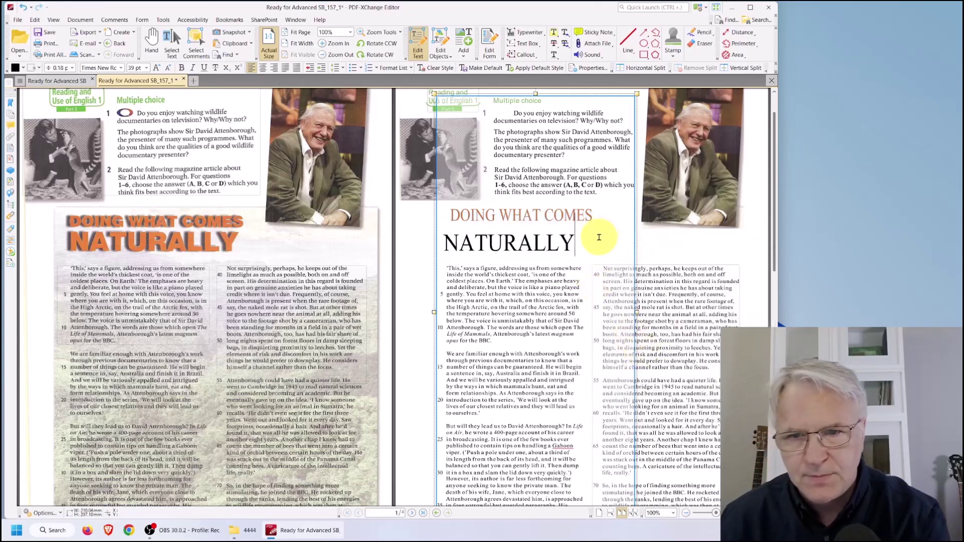
click(405, 233)
click(151, 41)
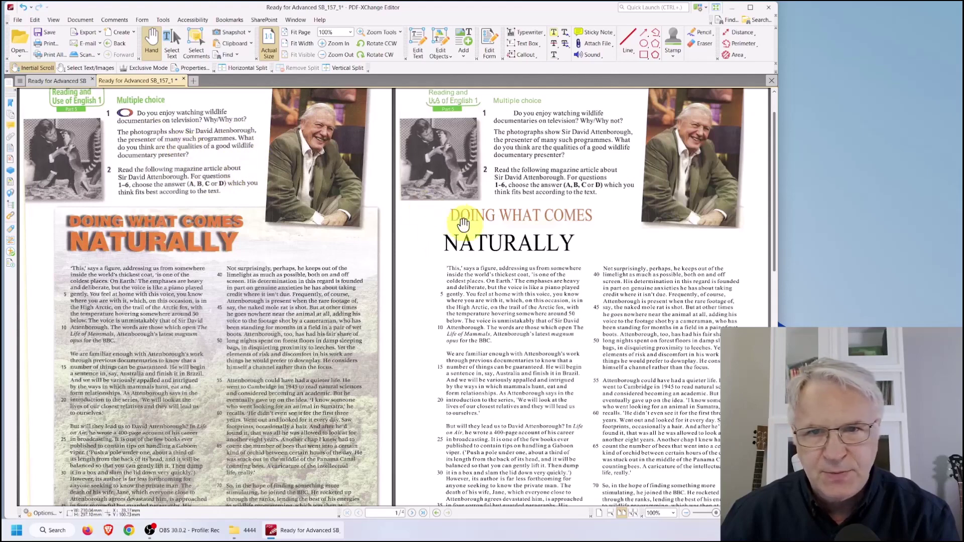
- Compare the multiple-choice questions page and the article page with their OCR versions side by side
scroll(424, 262, down, 10)
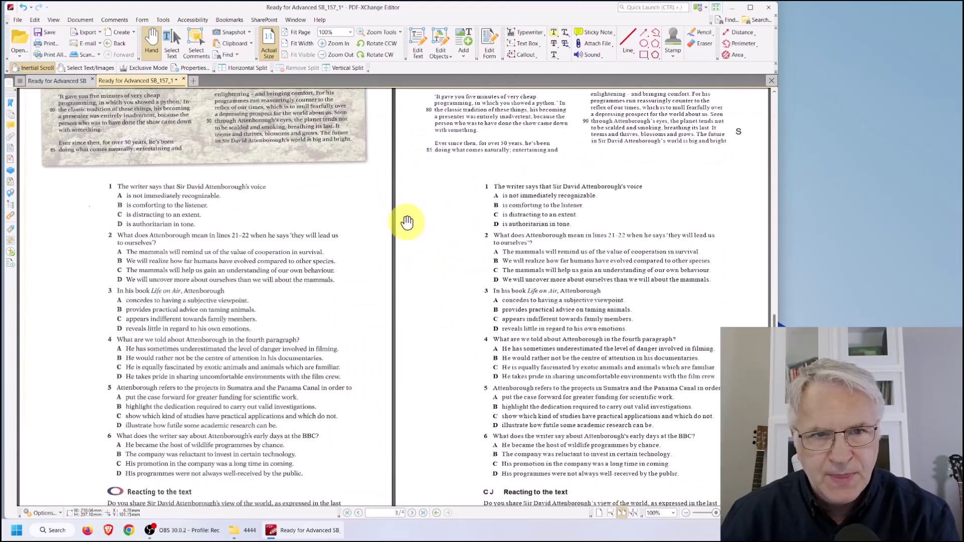
scroll(420, 239, up, 1)
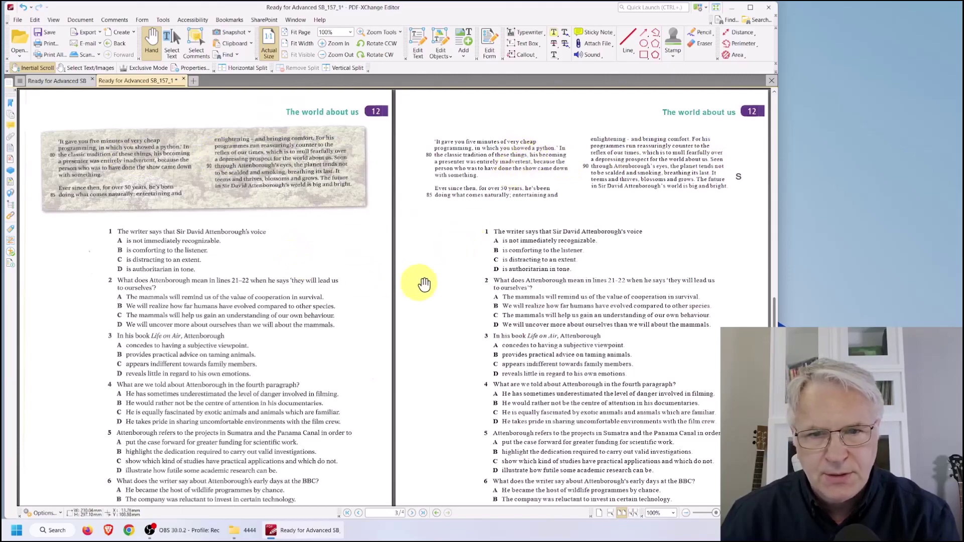
ctrl+scroll(416, 281, up, 2)
ctrl+scroll(465, 275, down, 2)
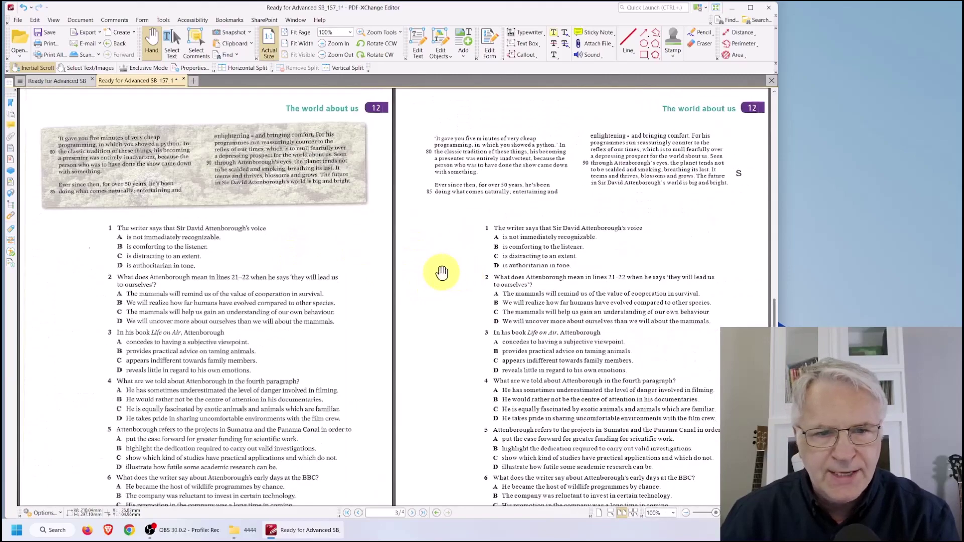
scroll(441, 273, down, 1)
scroll(442, 273, up, 10)
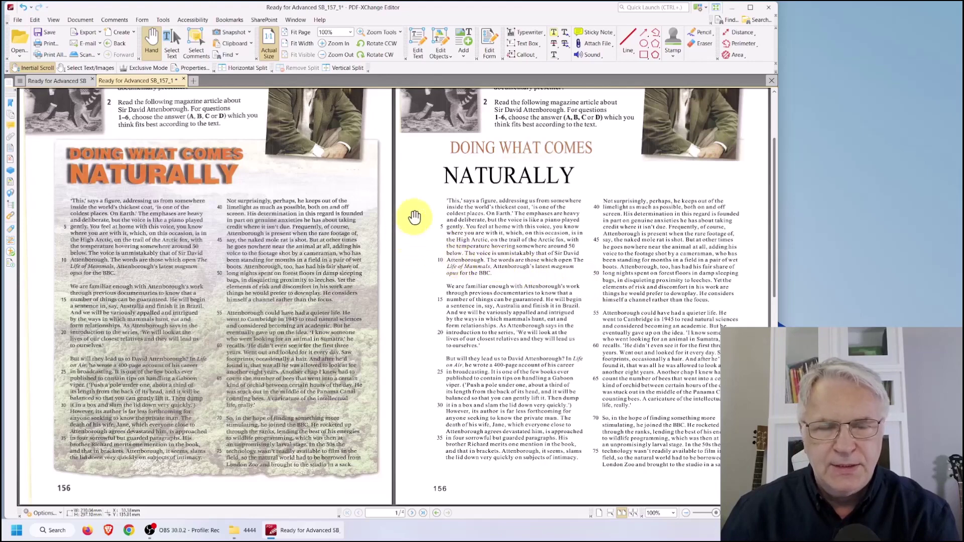
scroll(430, 221, down, 1)
scroll(435, 226, up, 1)
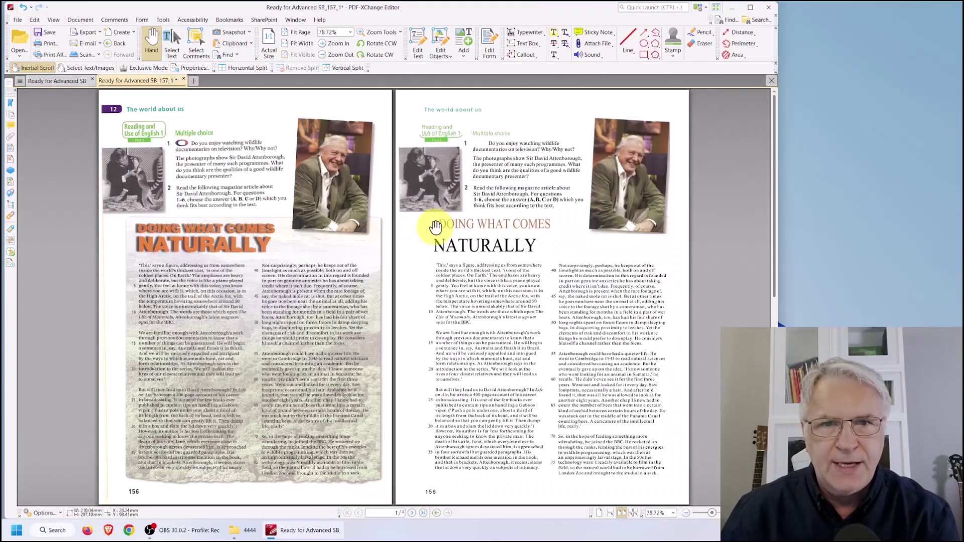